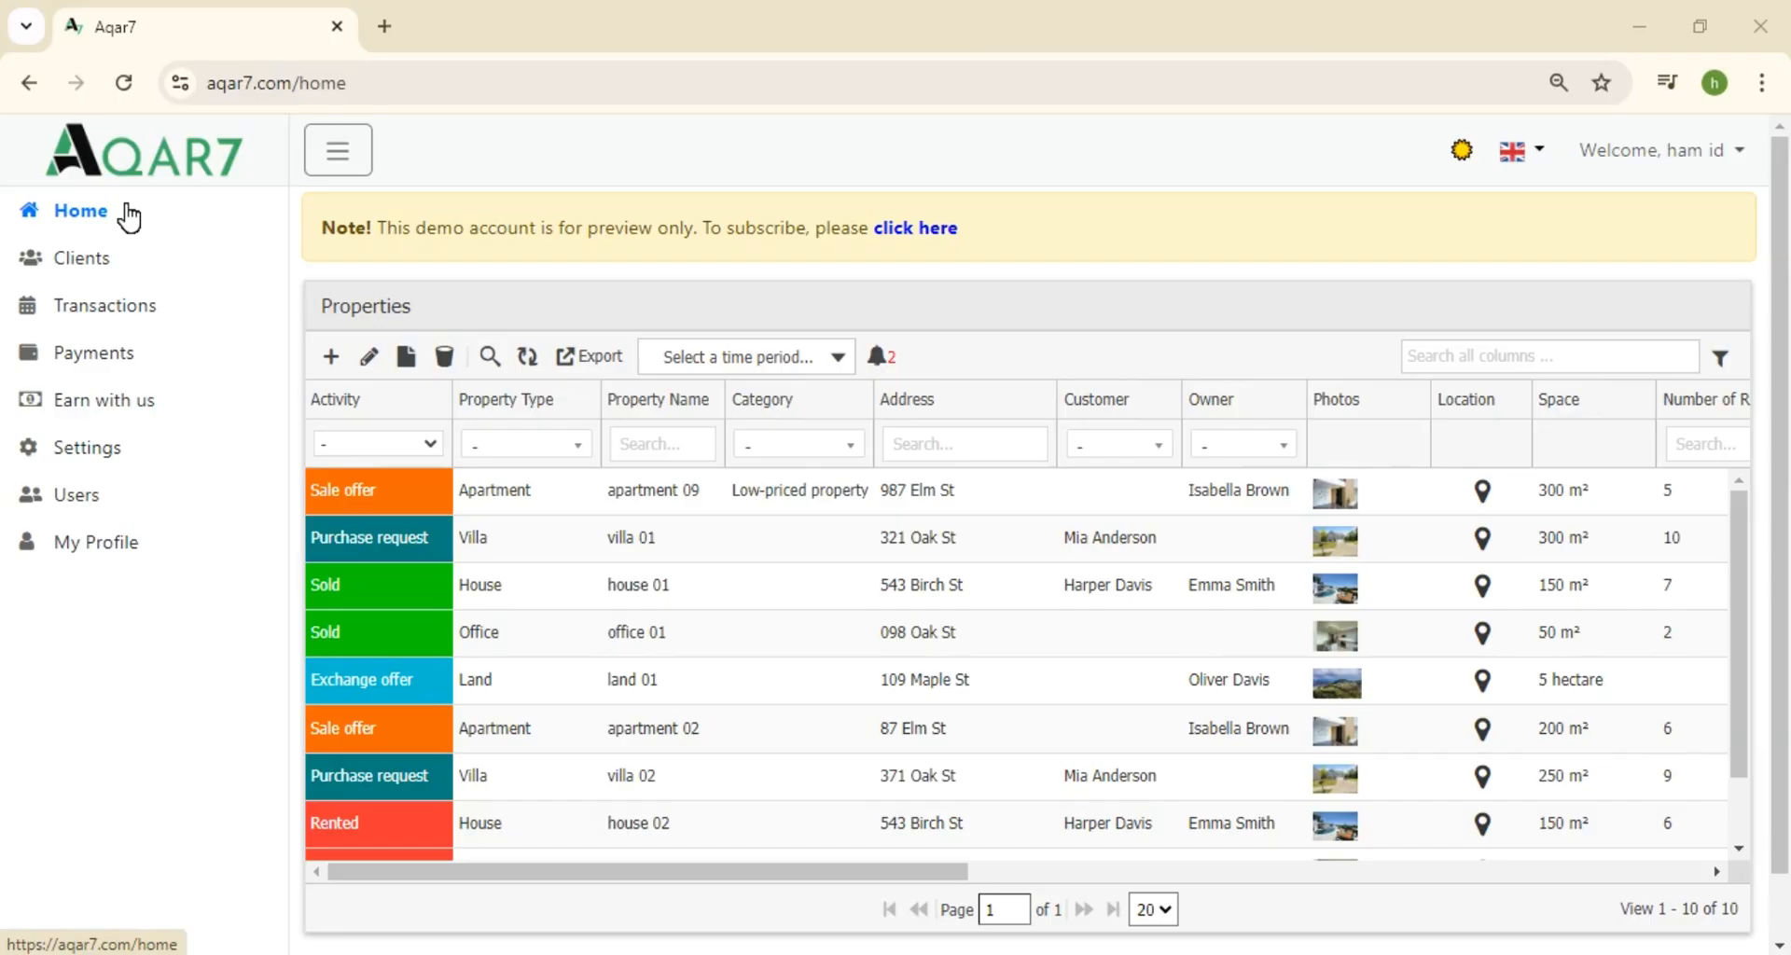
Edit the apartment 09 record, change its Property Name to 'apartment 15' and submit
double_click(439, 490)
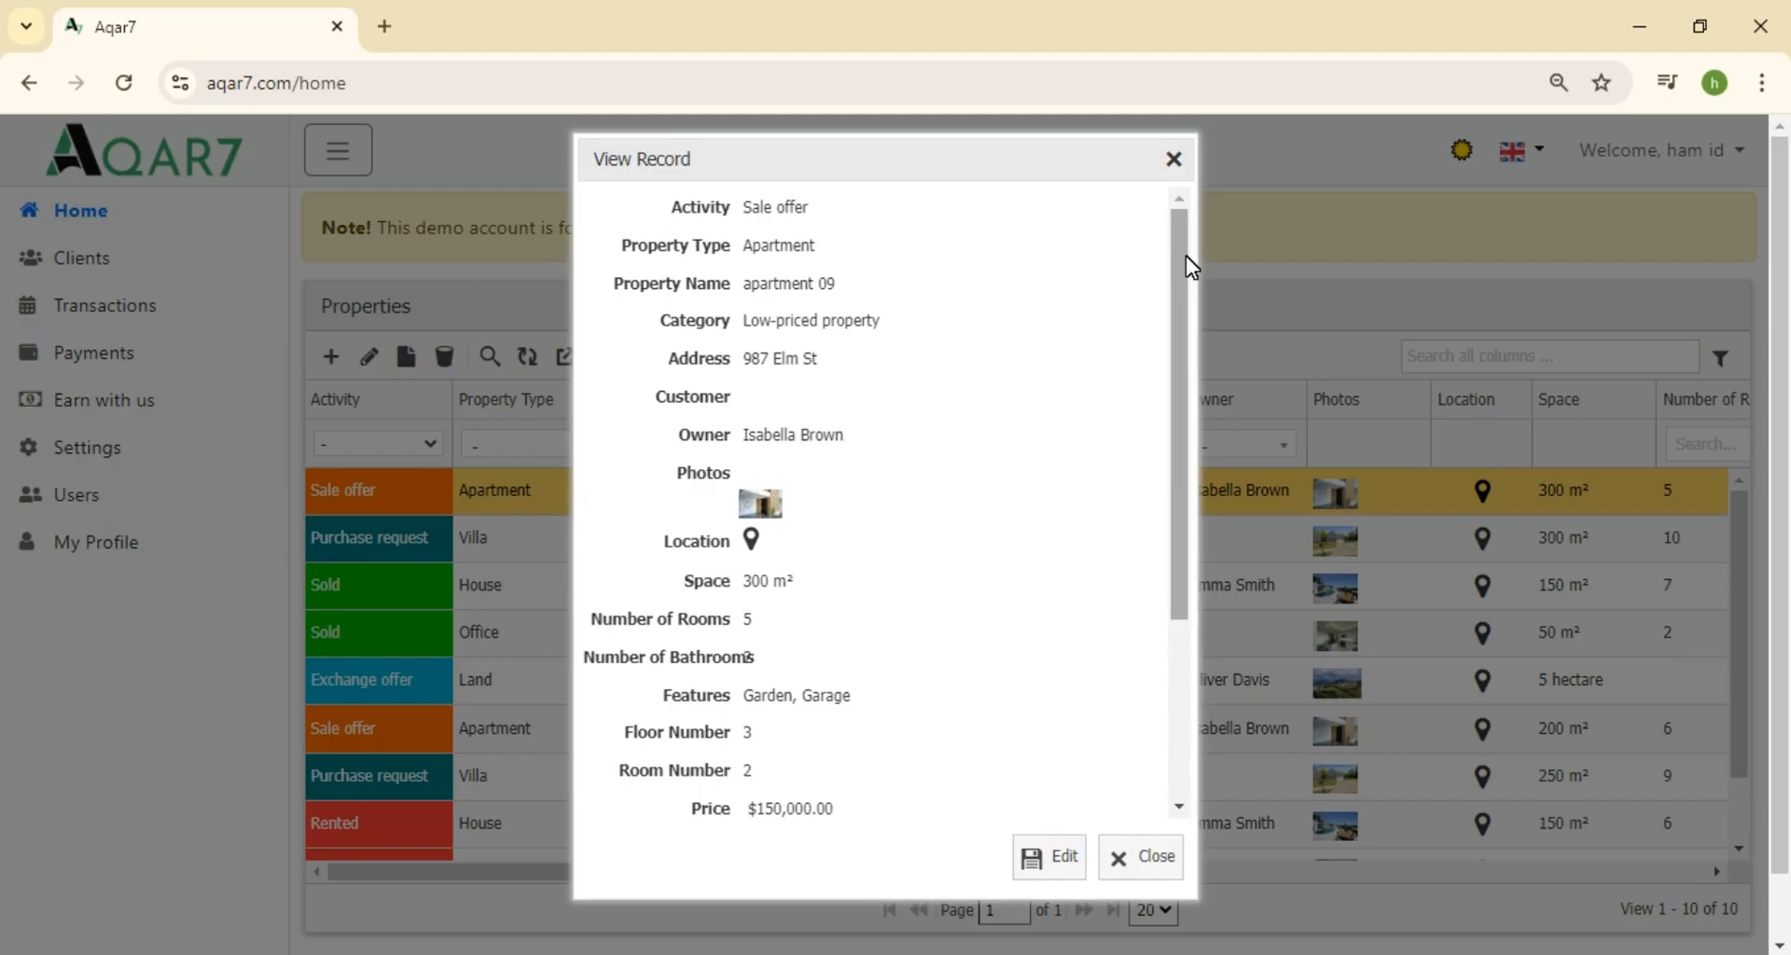
drag(1179, 256, 1179, 215)
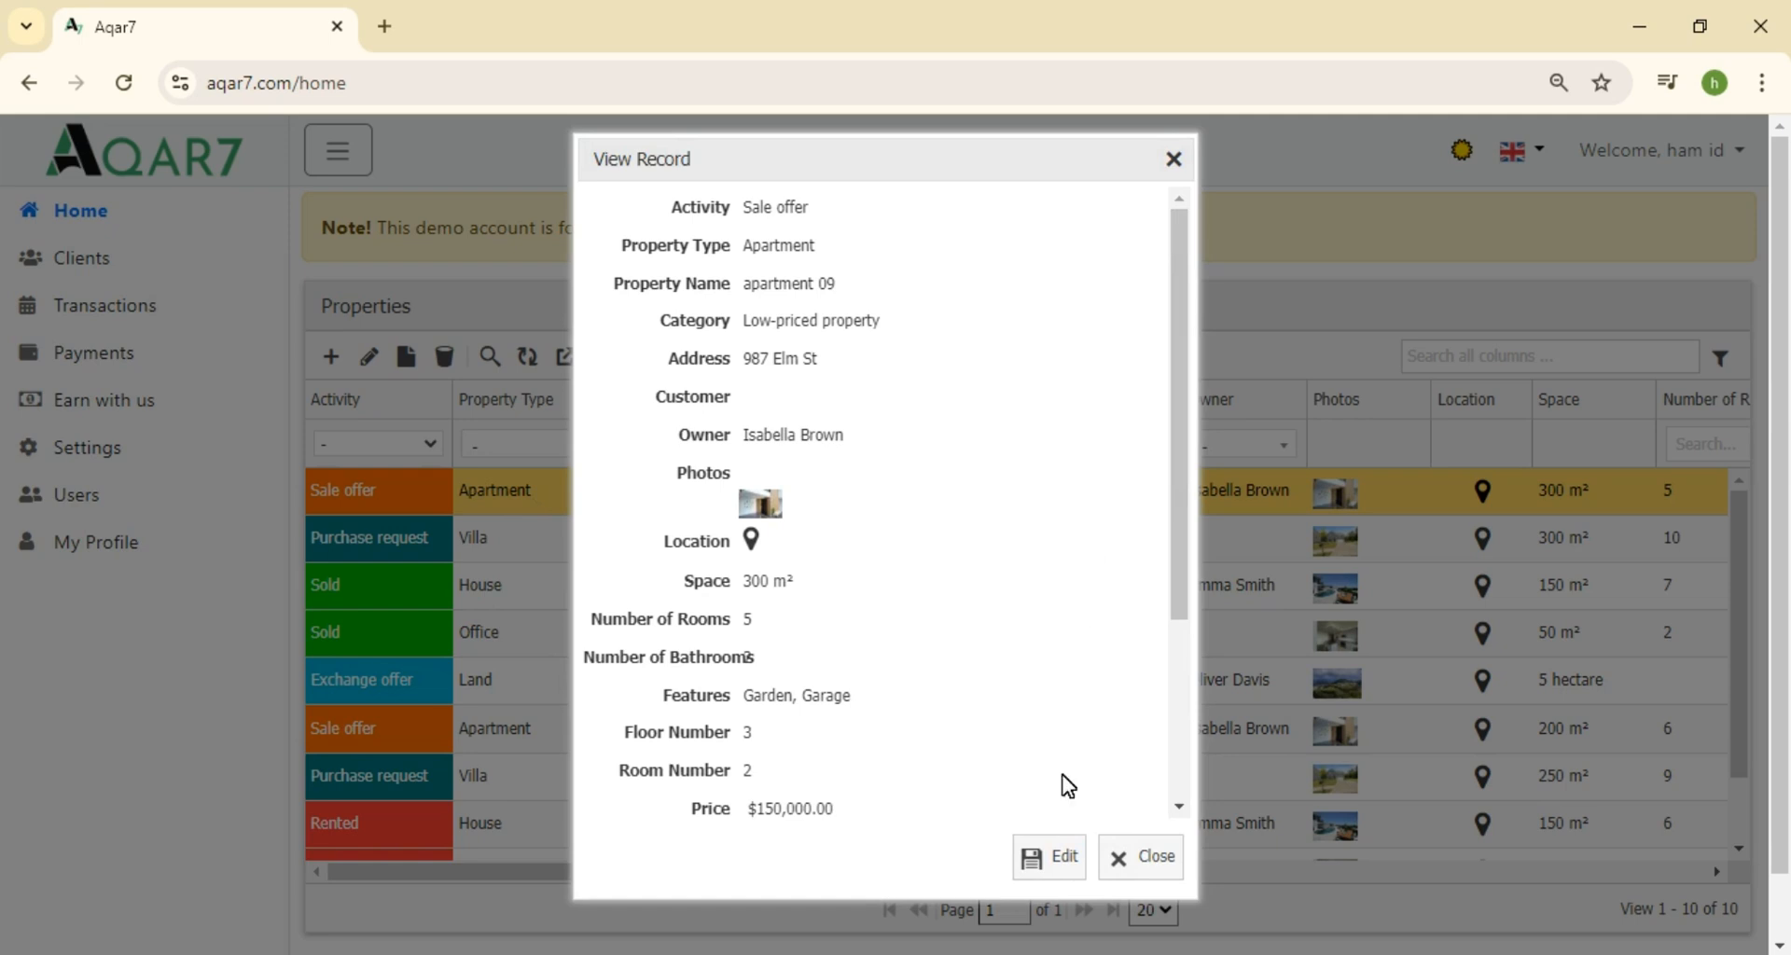
click(1046, 853)
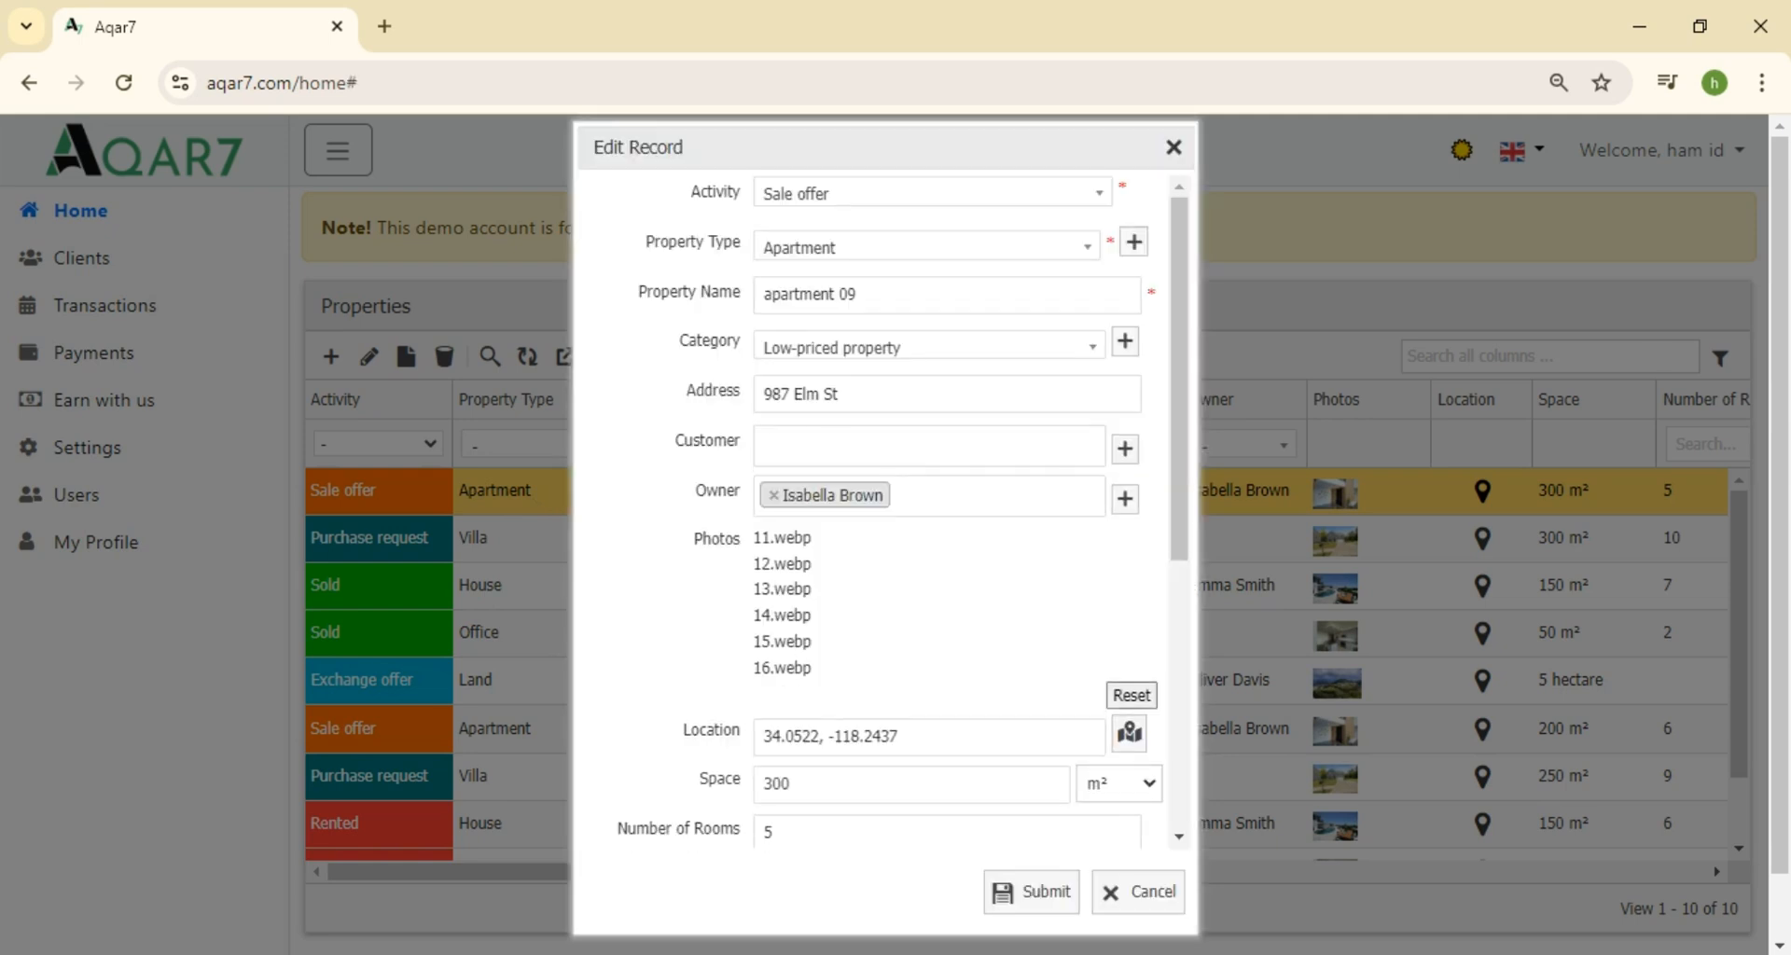
click(961, 297)
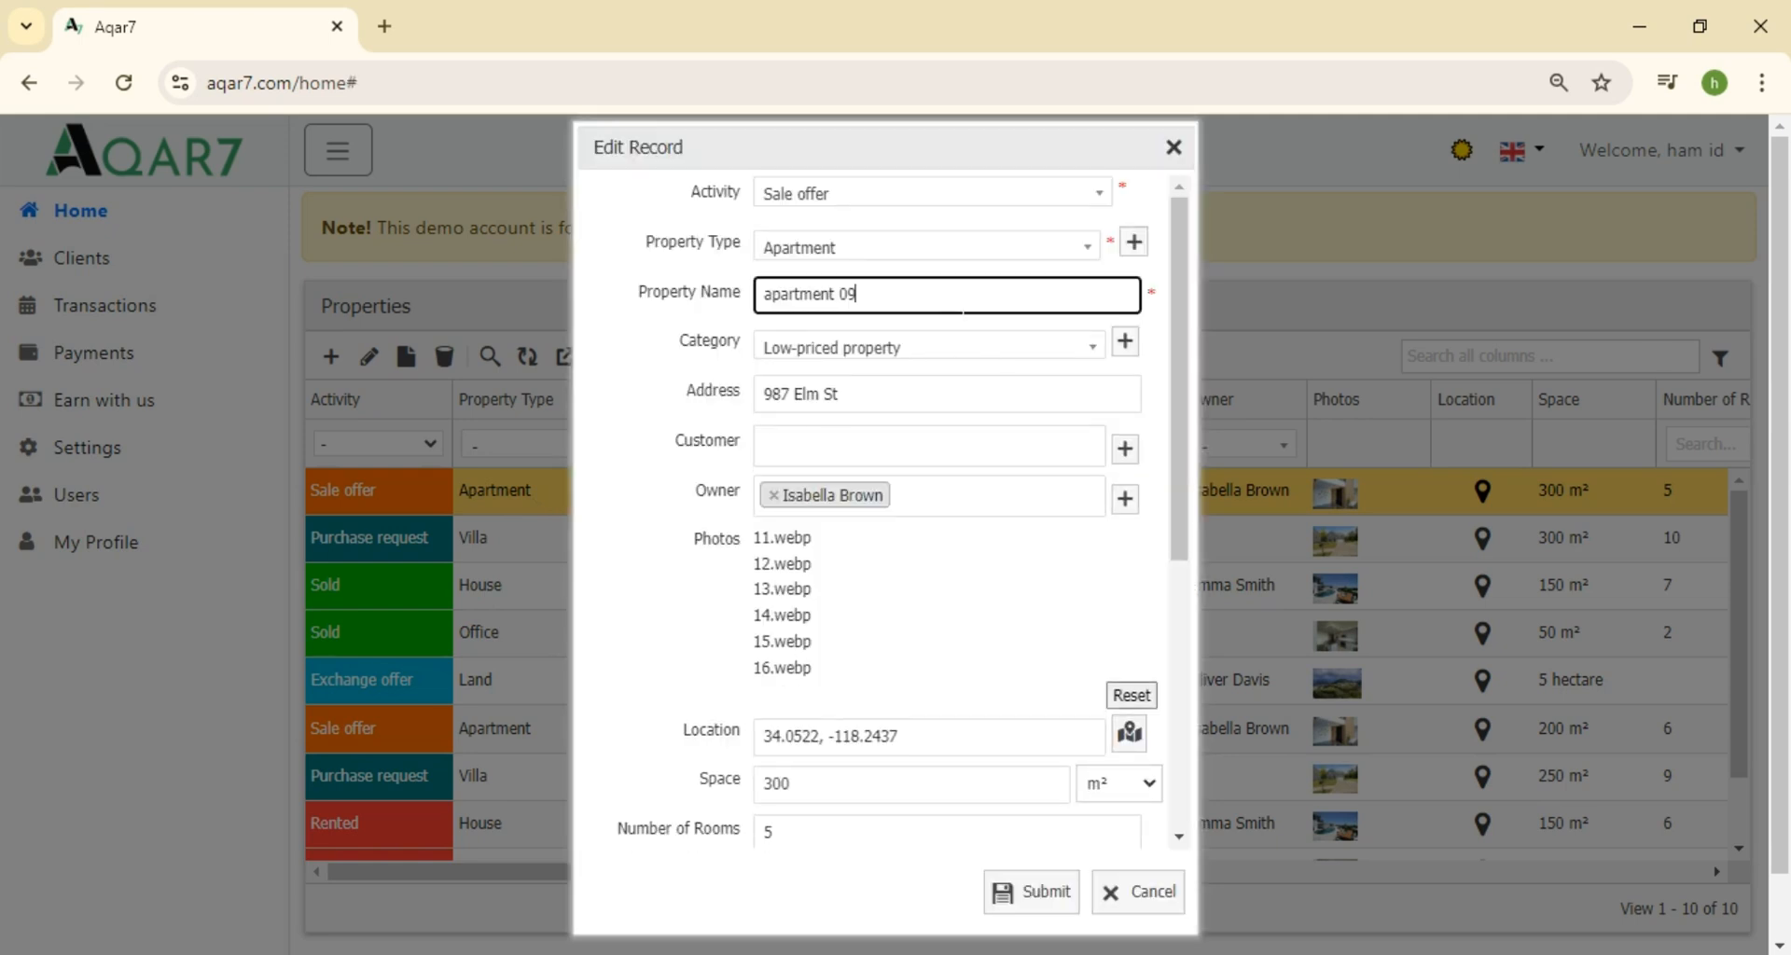
key(BackSpace)
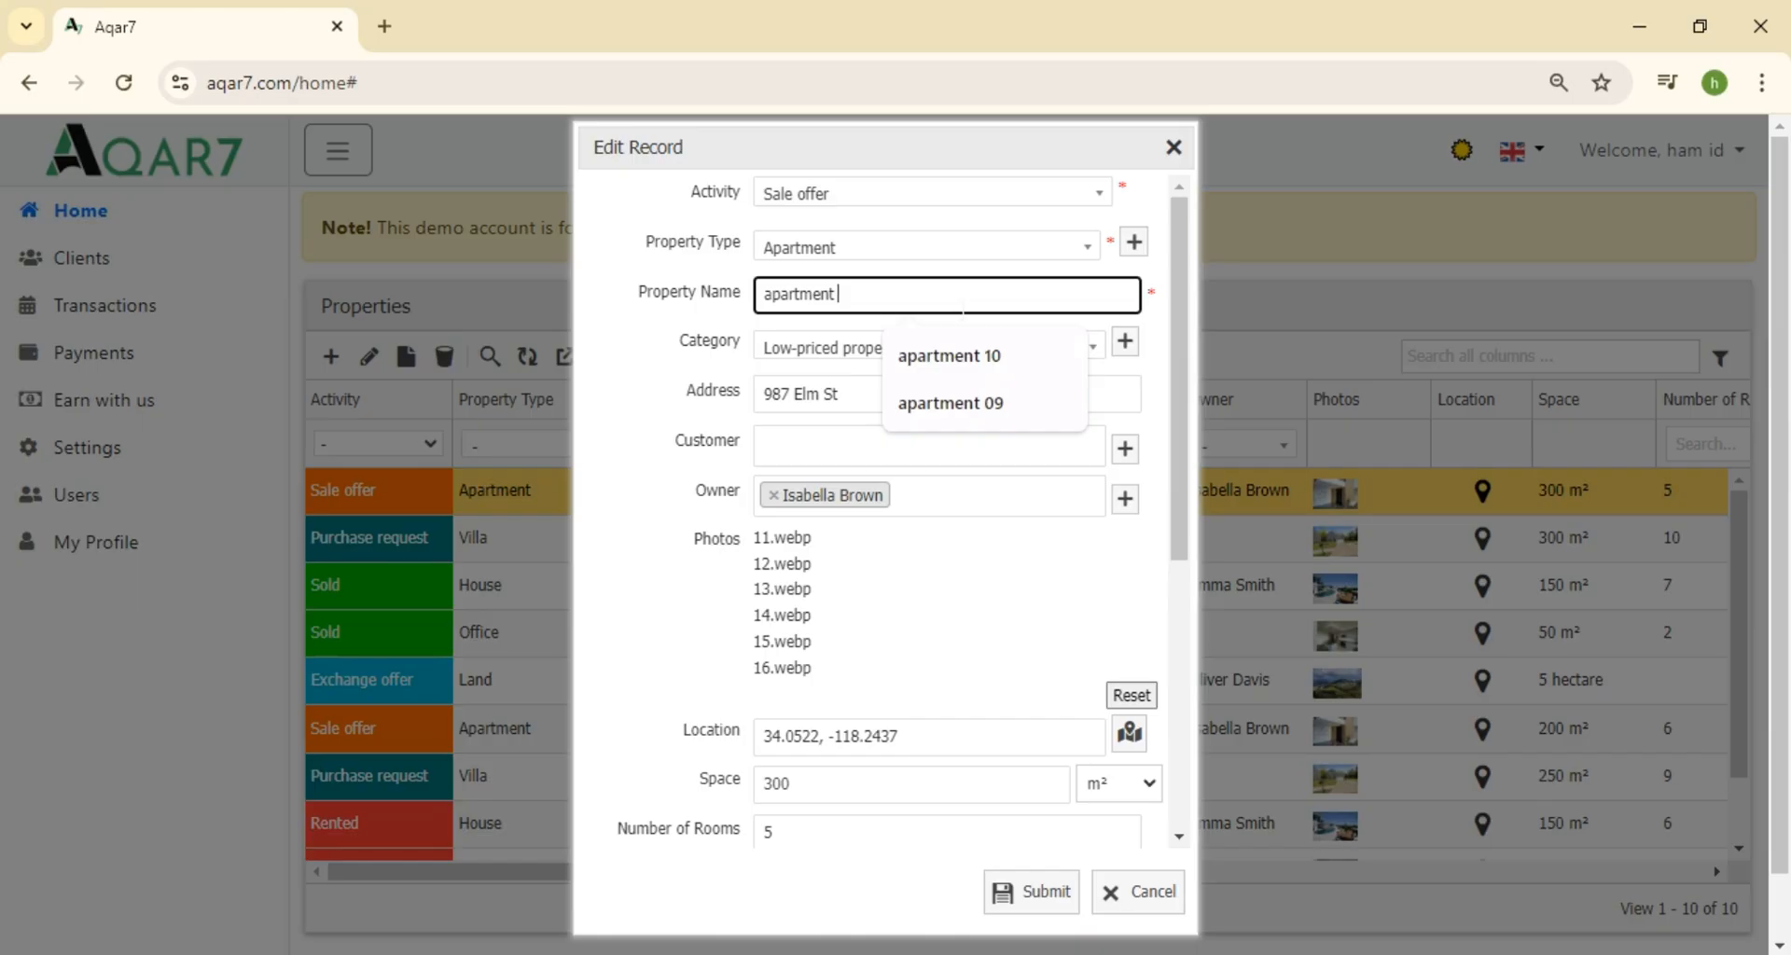
text(15)
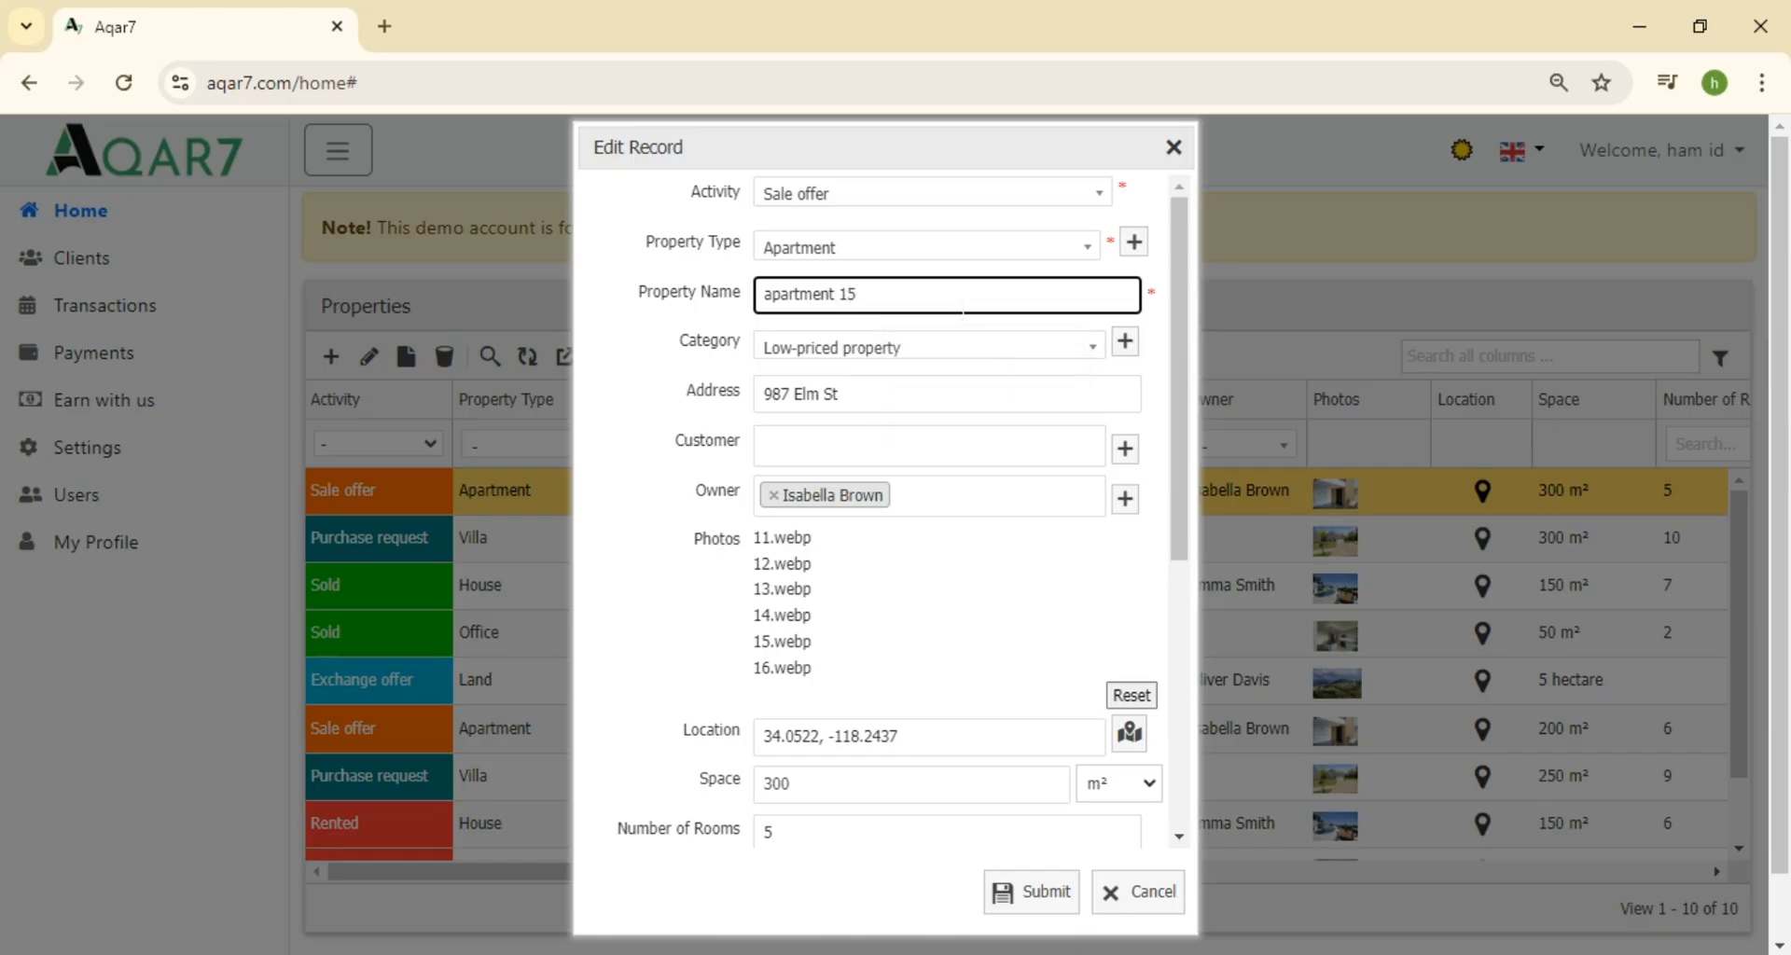
drag(1179, 344, 1192, 647)
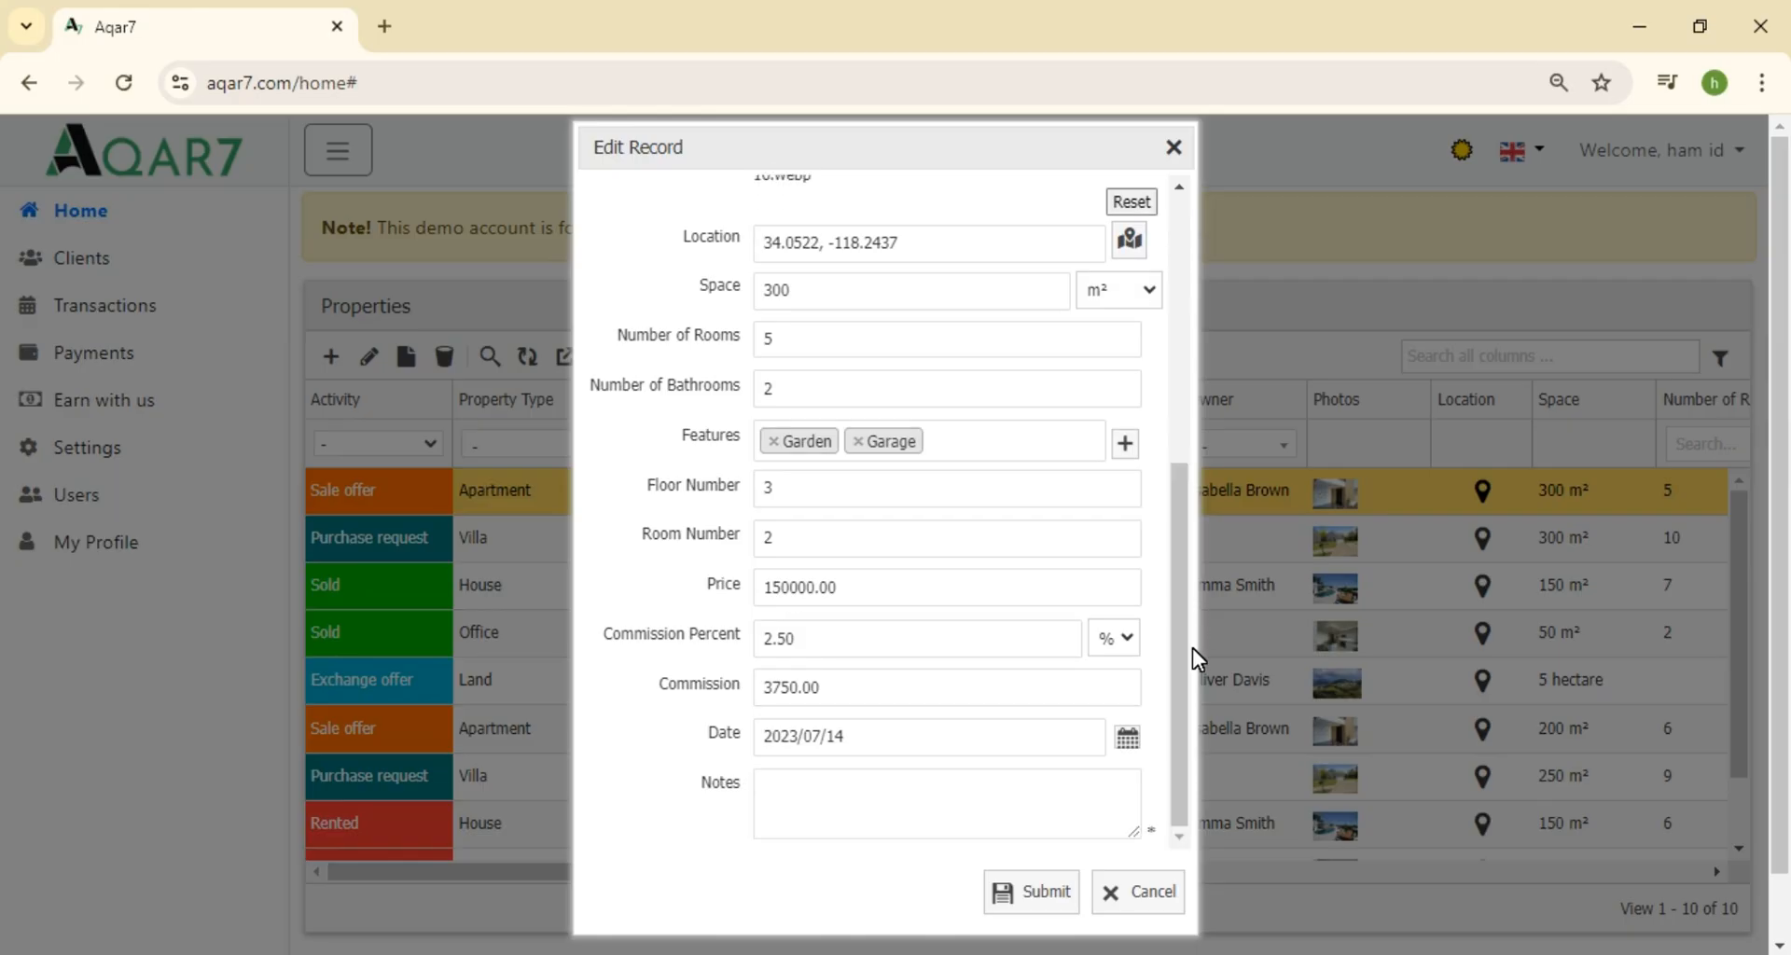
click(1033, 892)
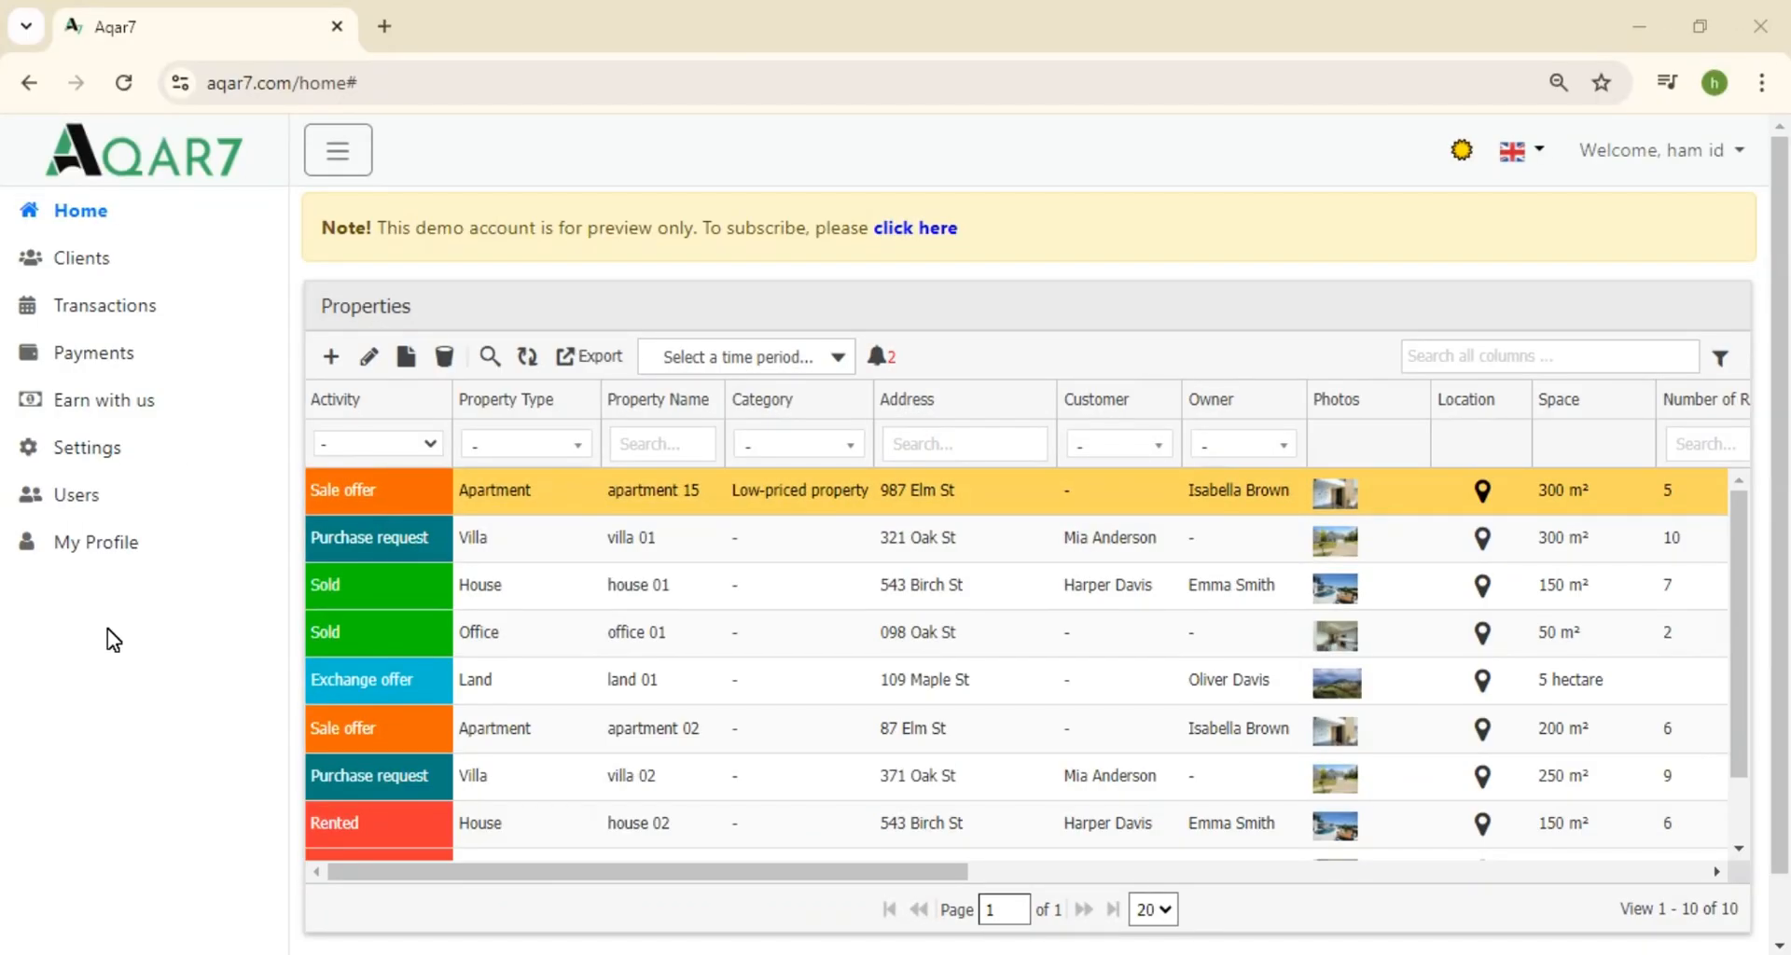
Filter the Activity column to Sold and scroll the table sideways
click(429, 442)
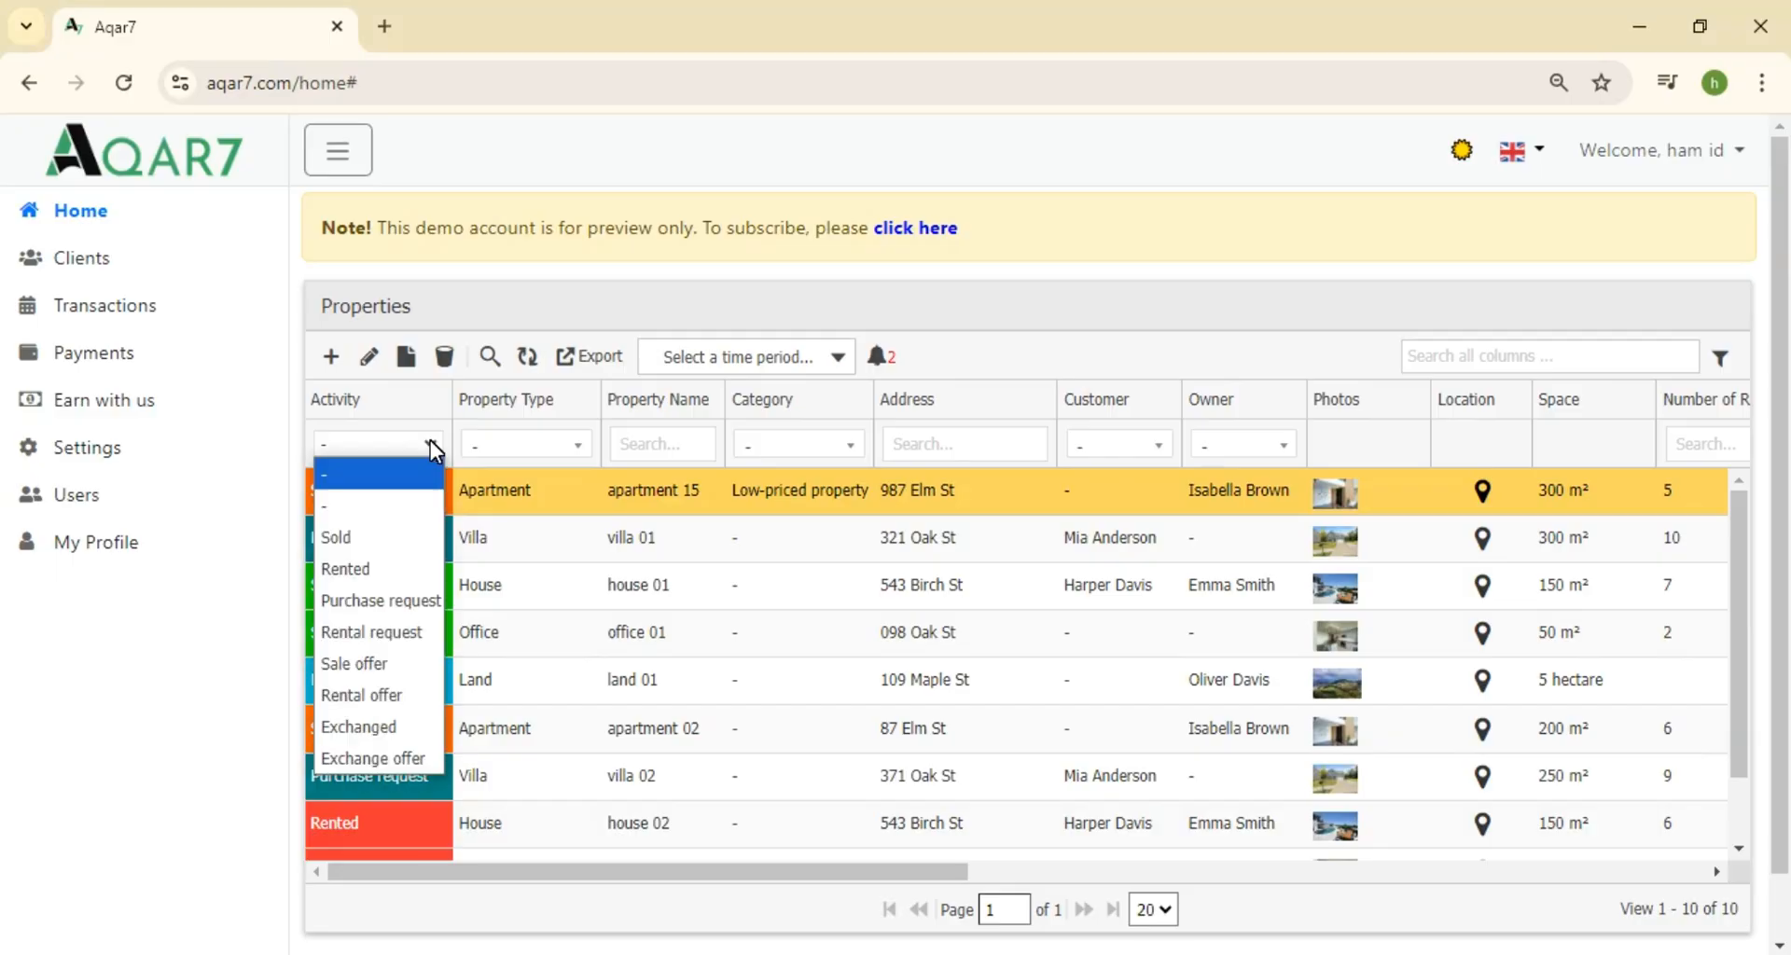
click(386, 534)
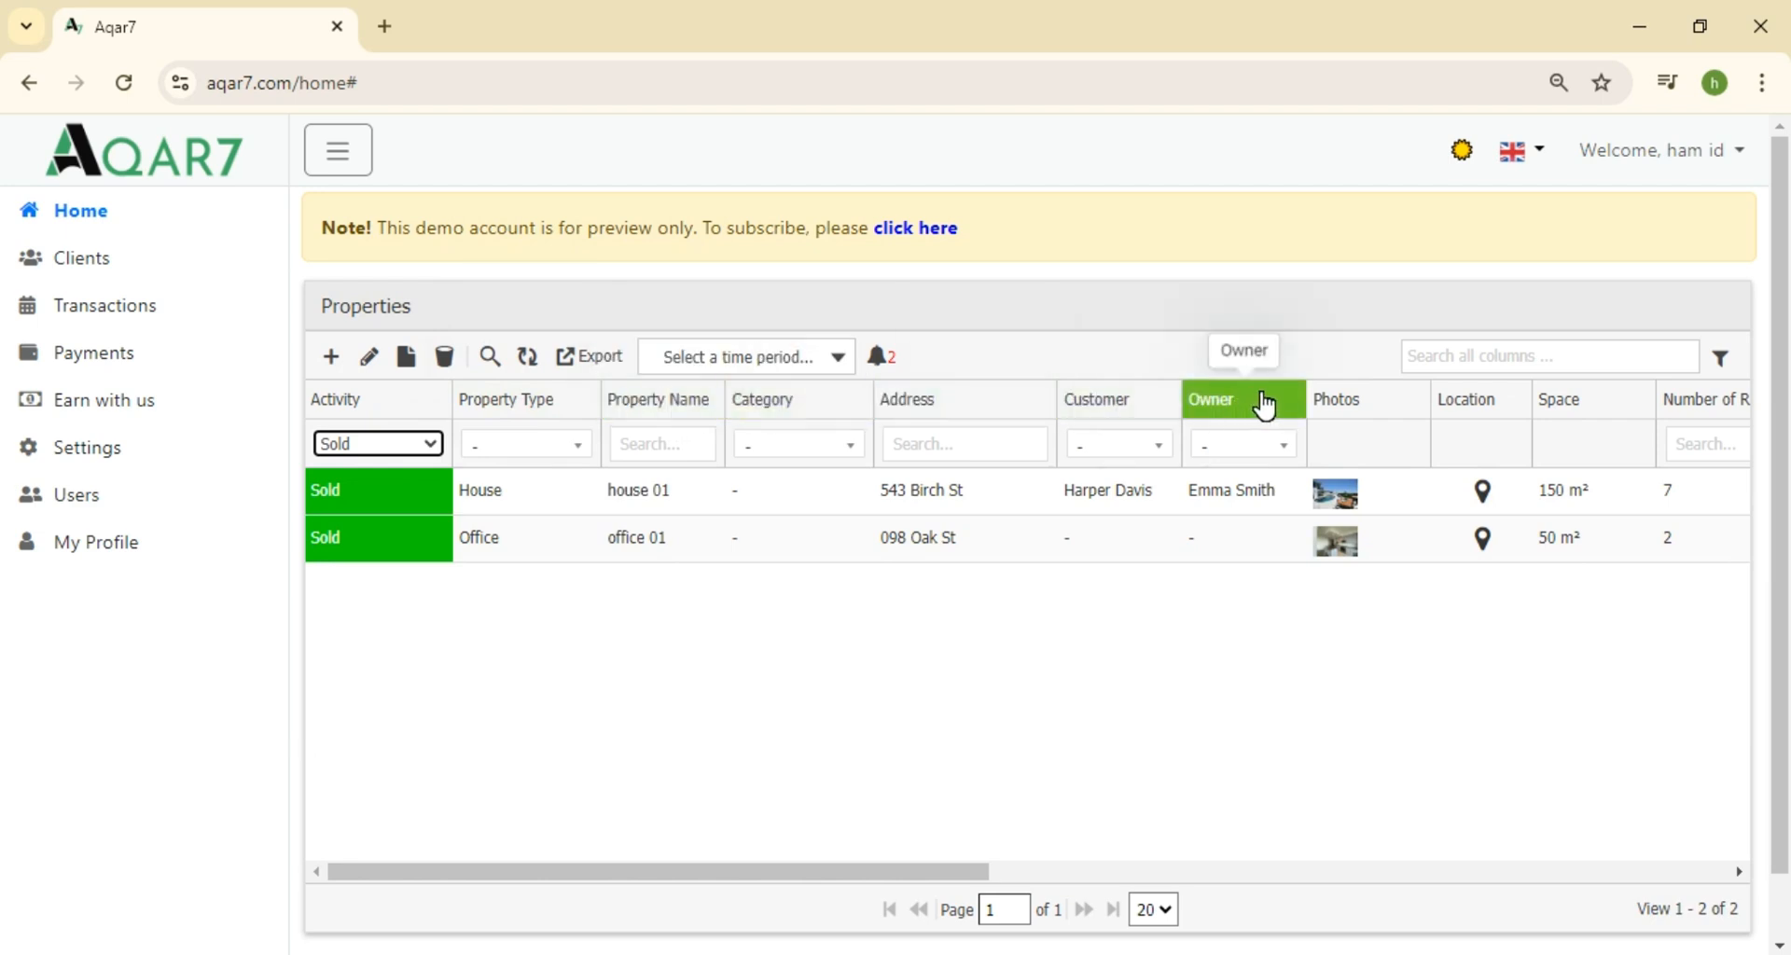
drag(960, 873, 896, 857)
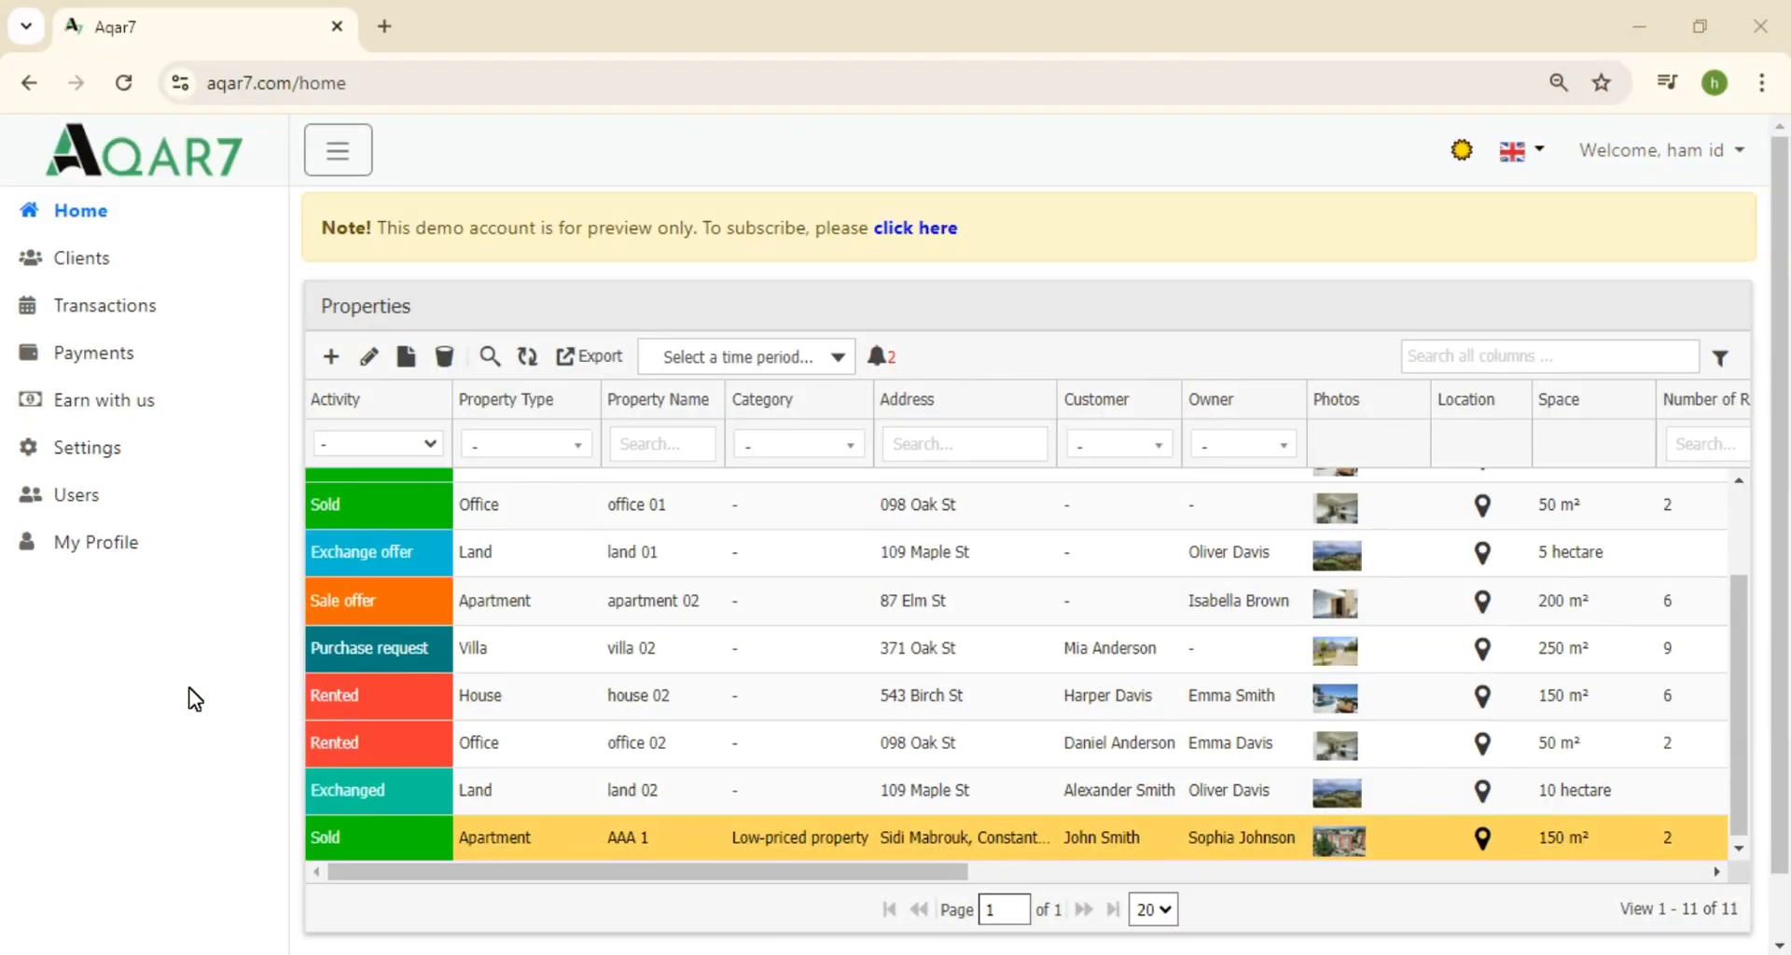
Filter the list to properties dated Today and delete the AAA 1 record
click(756, 360)
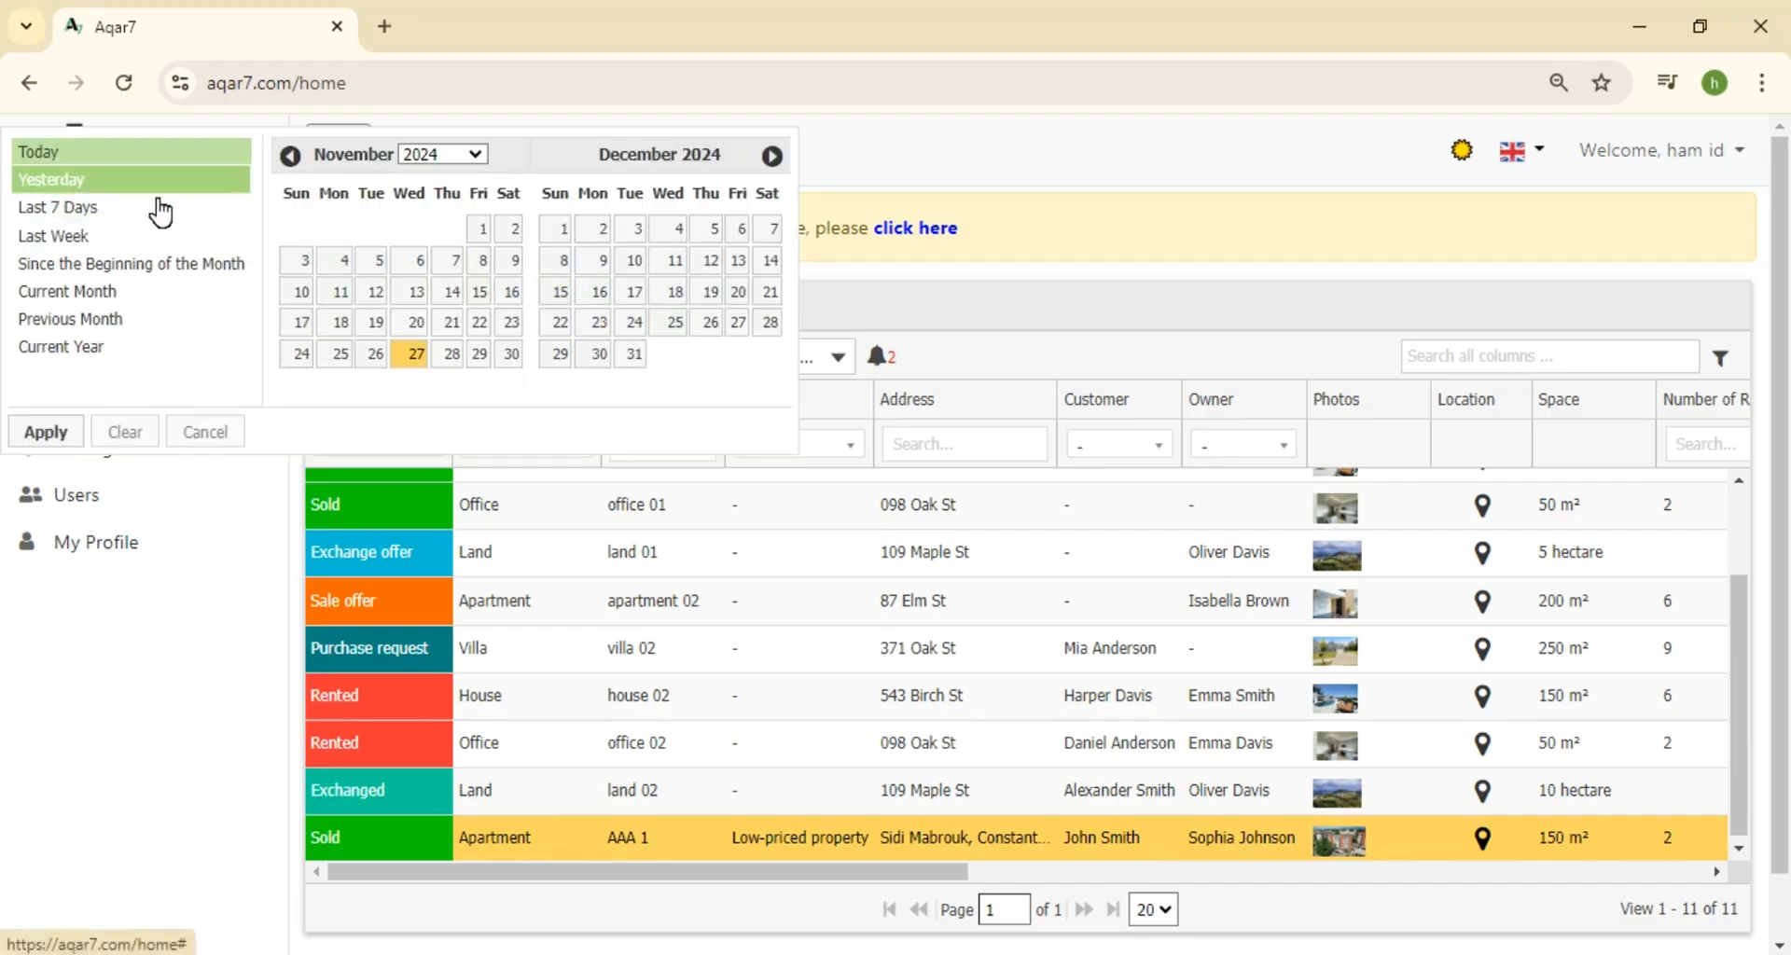
click(89, 159)
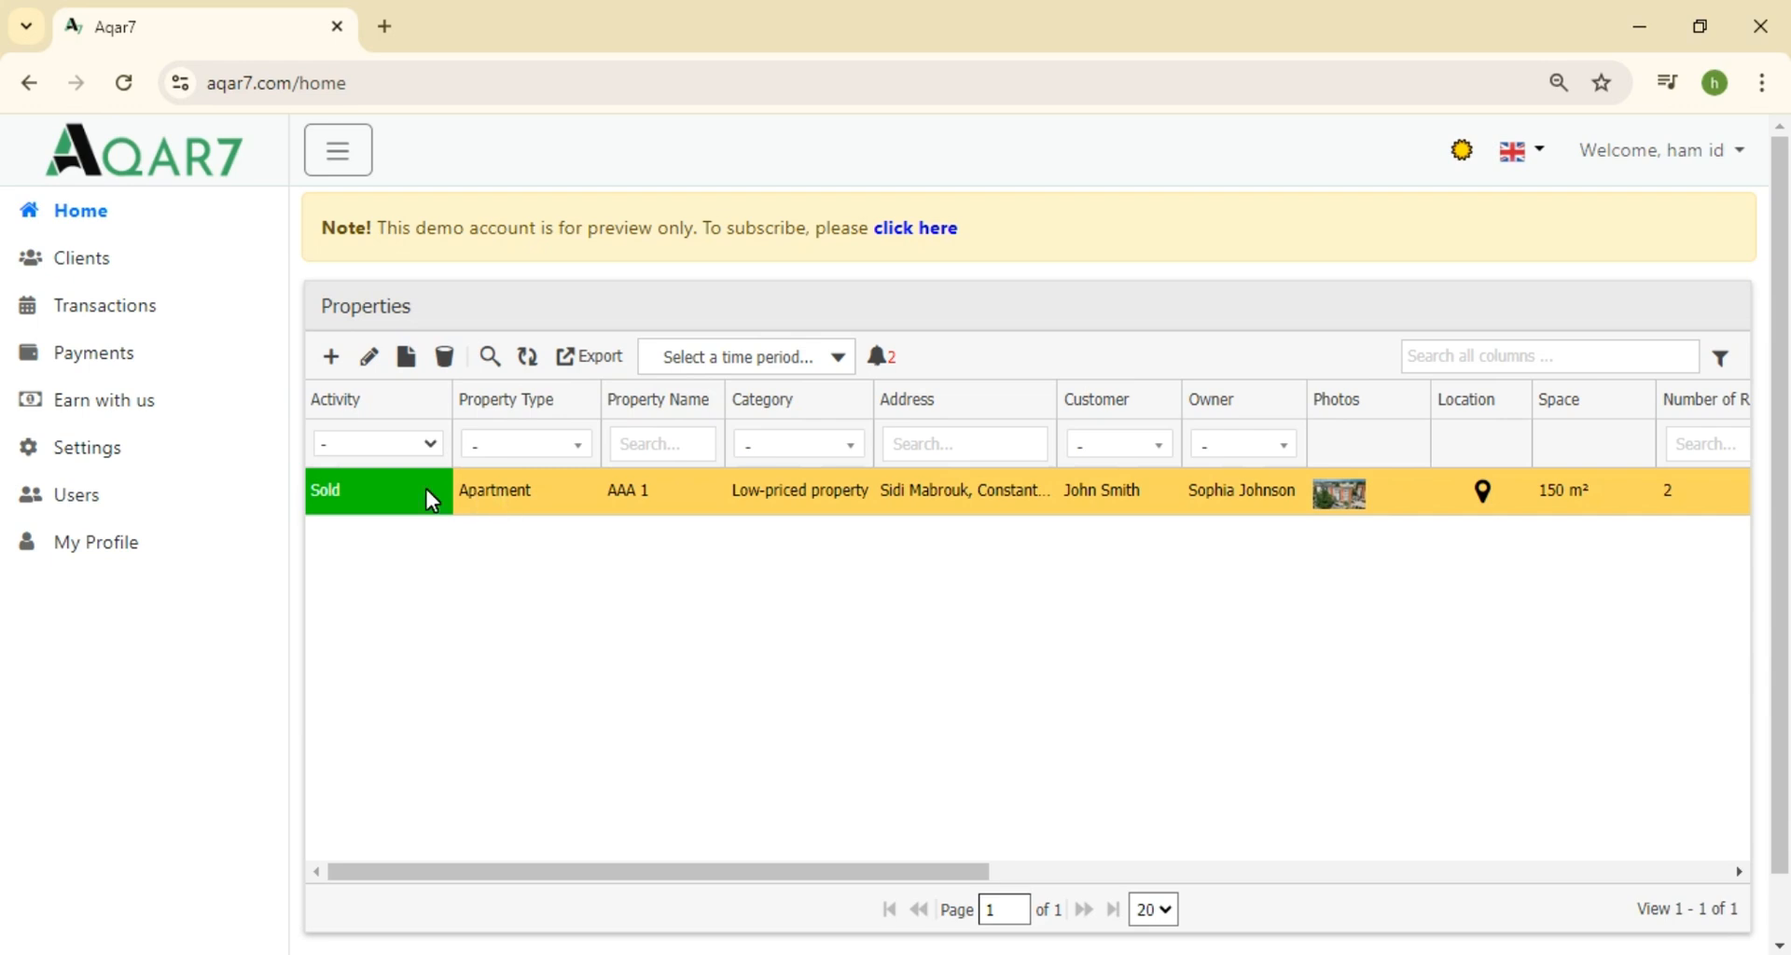
click(448, 363)
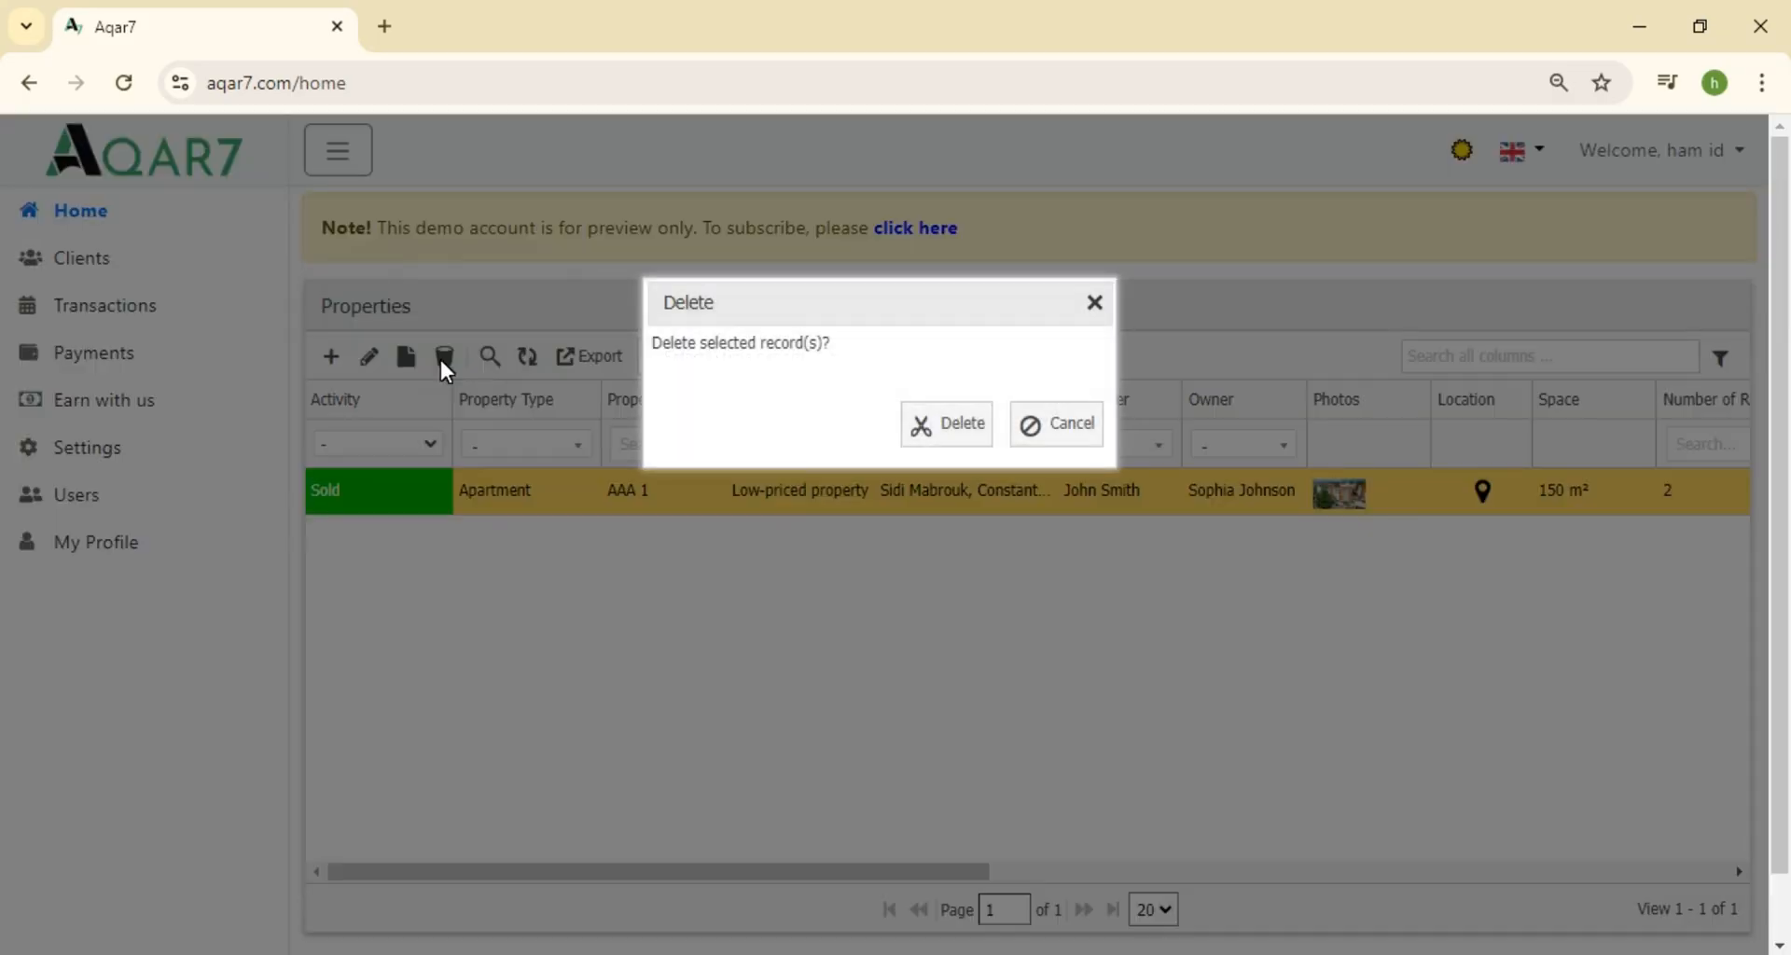
click(952, 427)
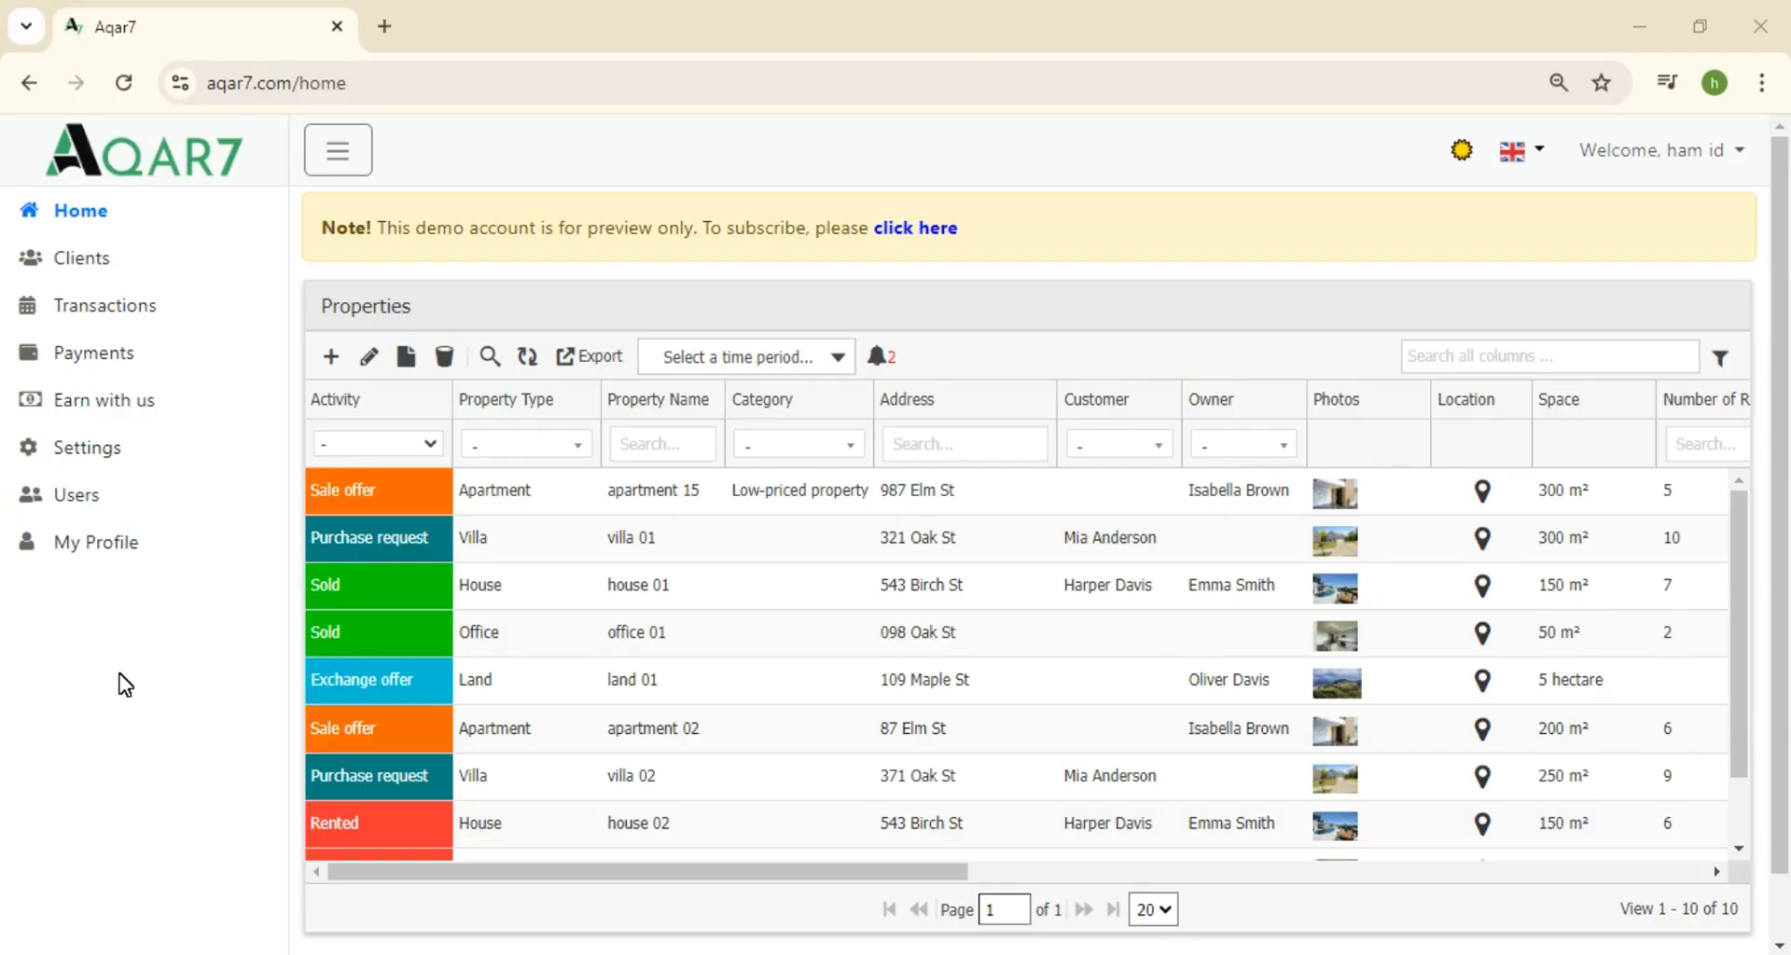
List lease-ending properties via the bell icon, then view and close the house 02 and office 02 records
click(879, 358)
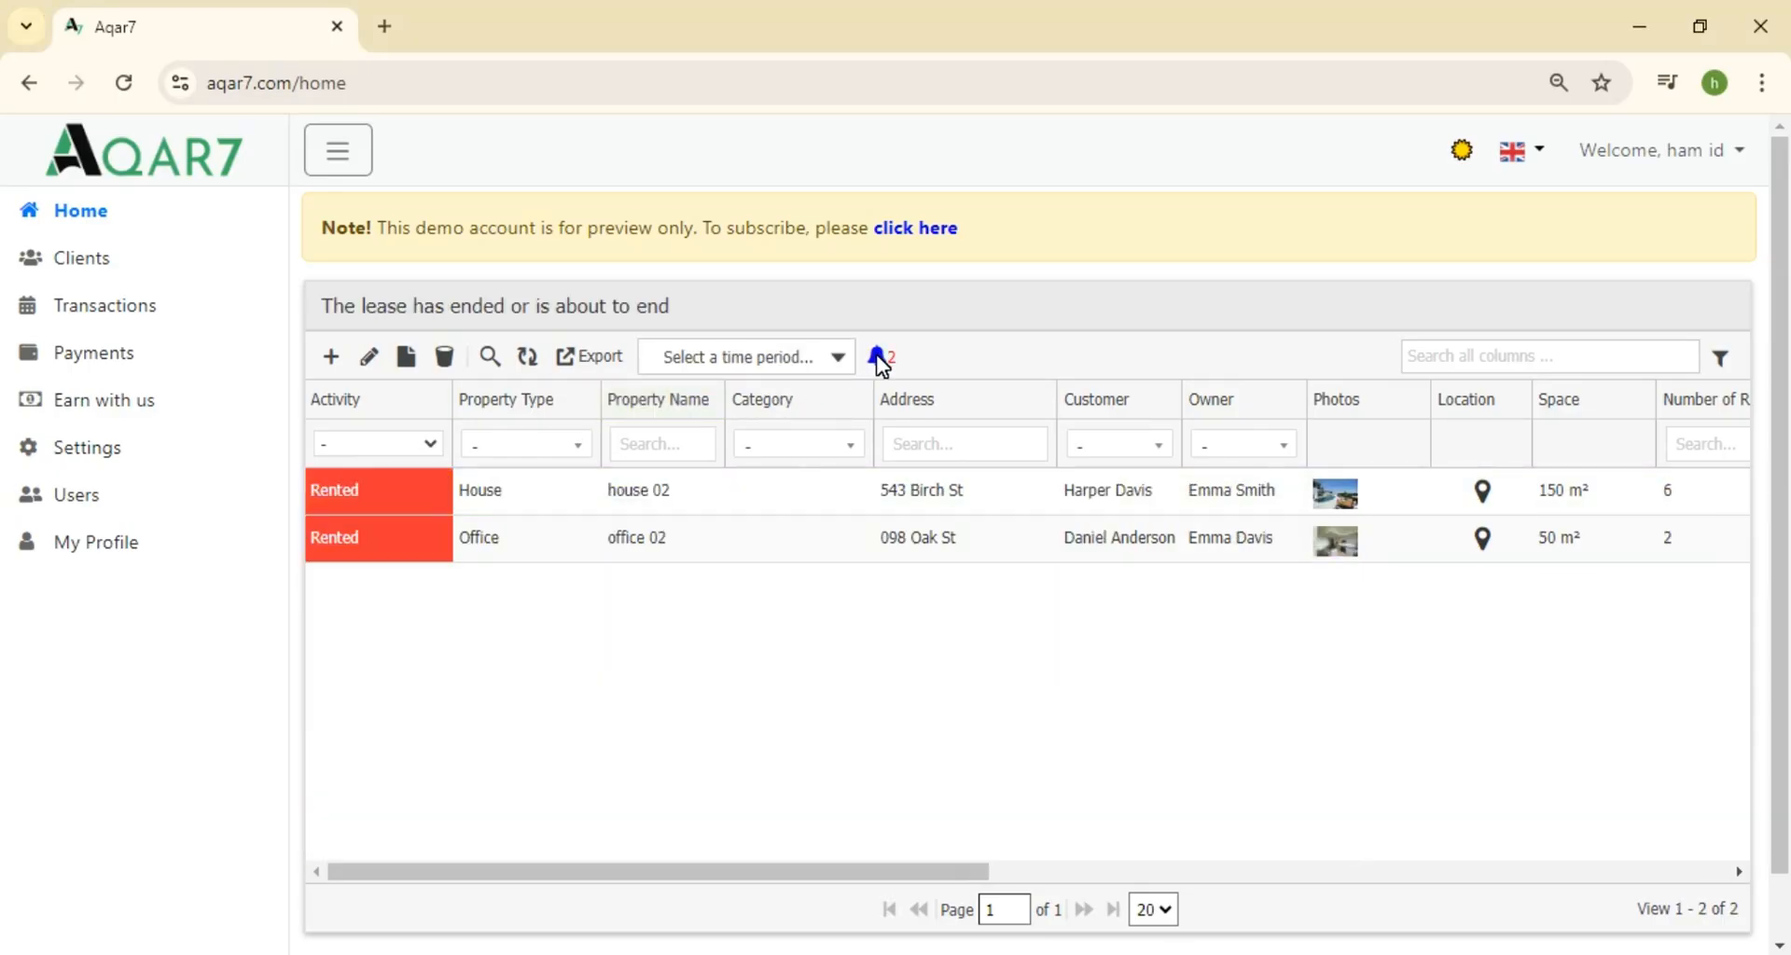
click(399, 509)
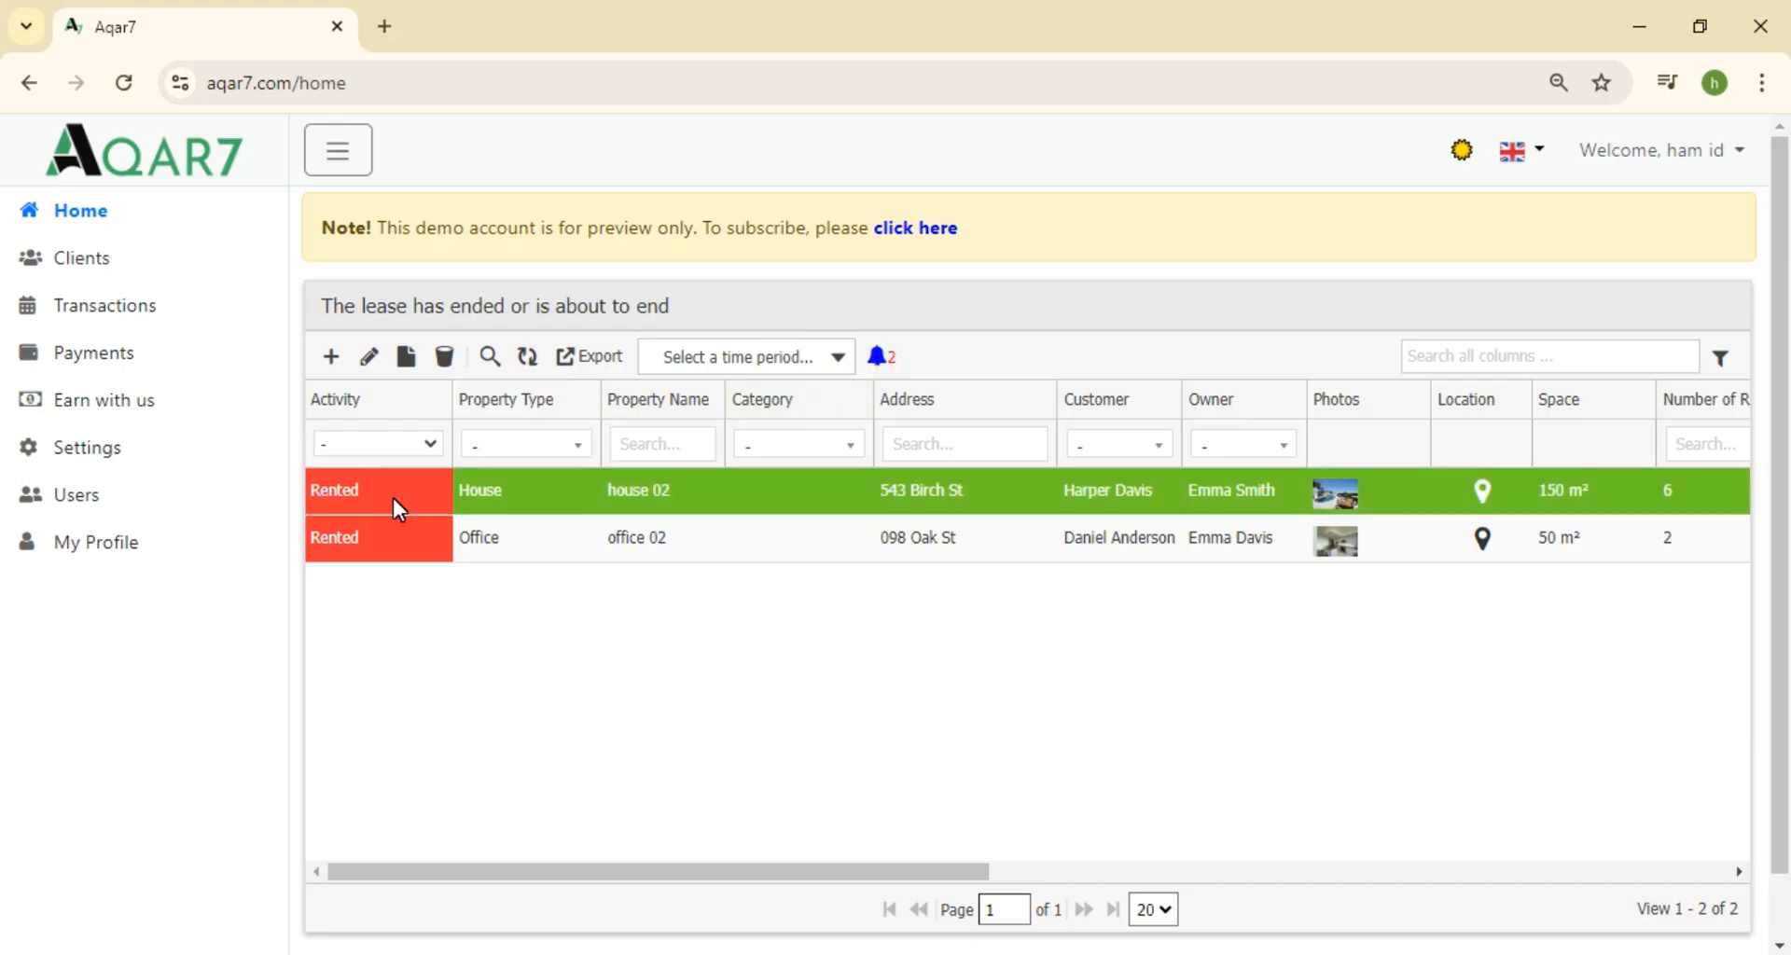
double_click(393, 500)
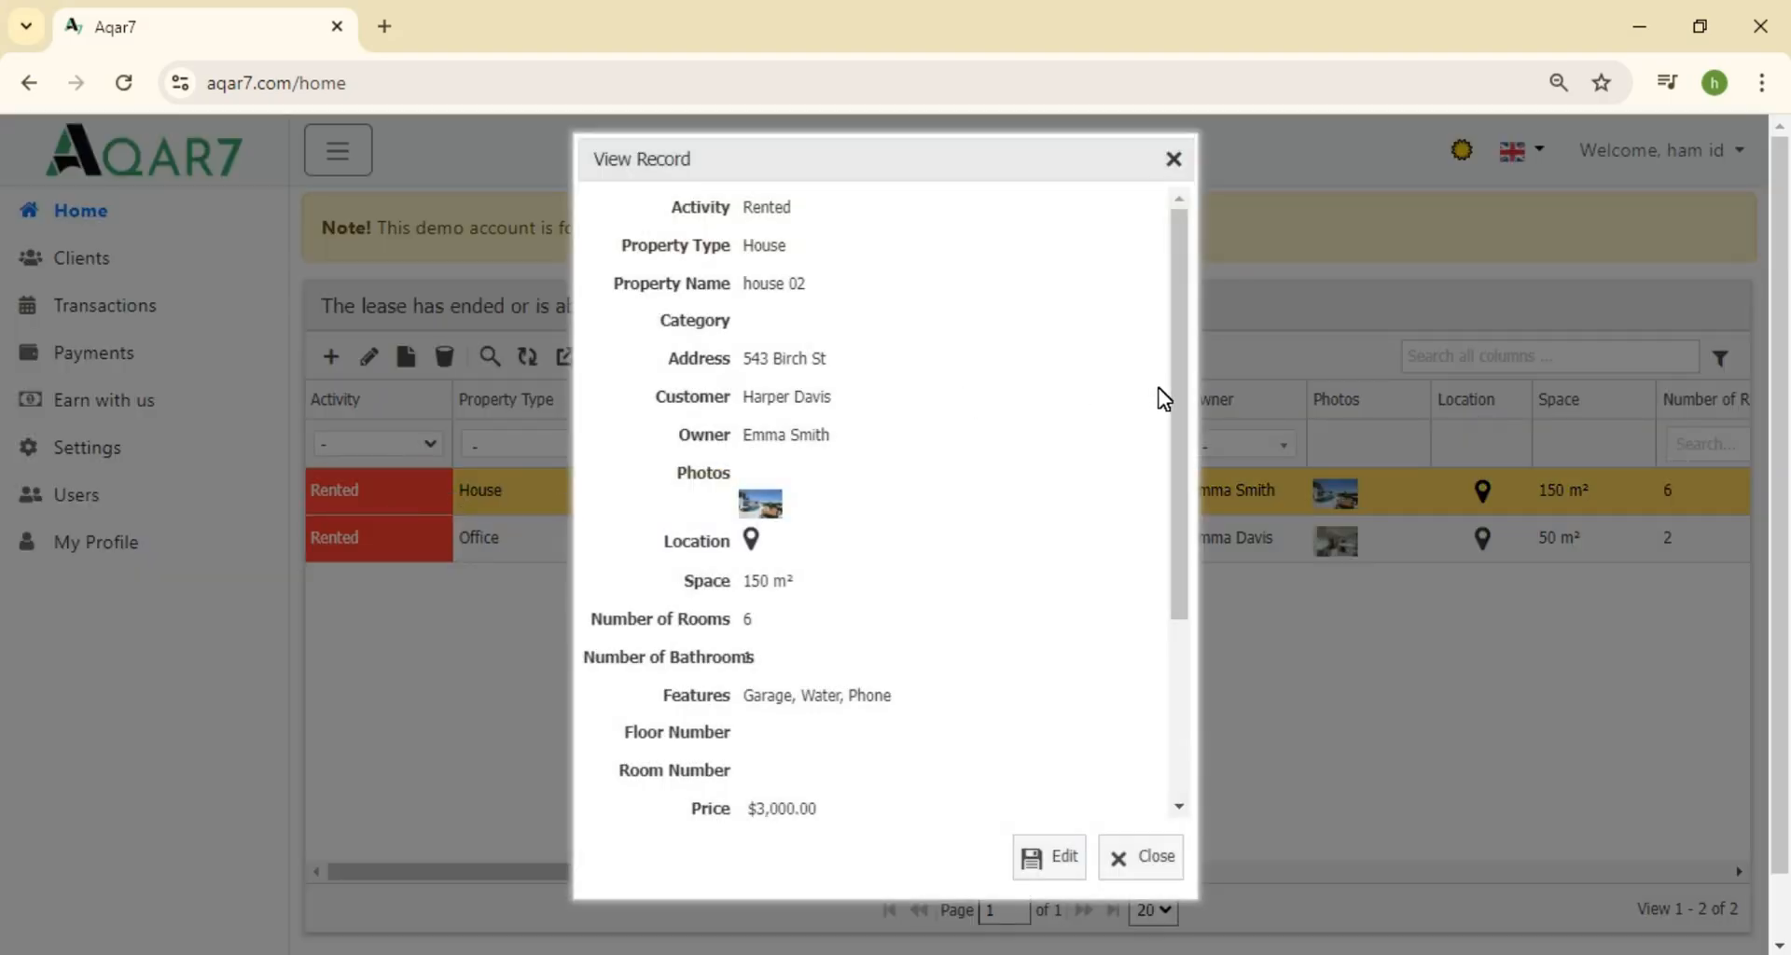
drag(1177, 385, 1179, 598)
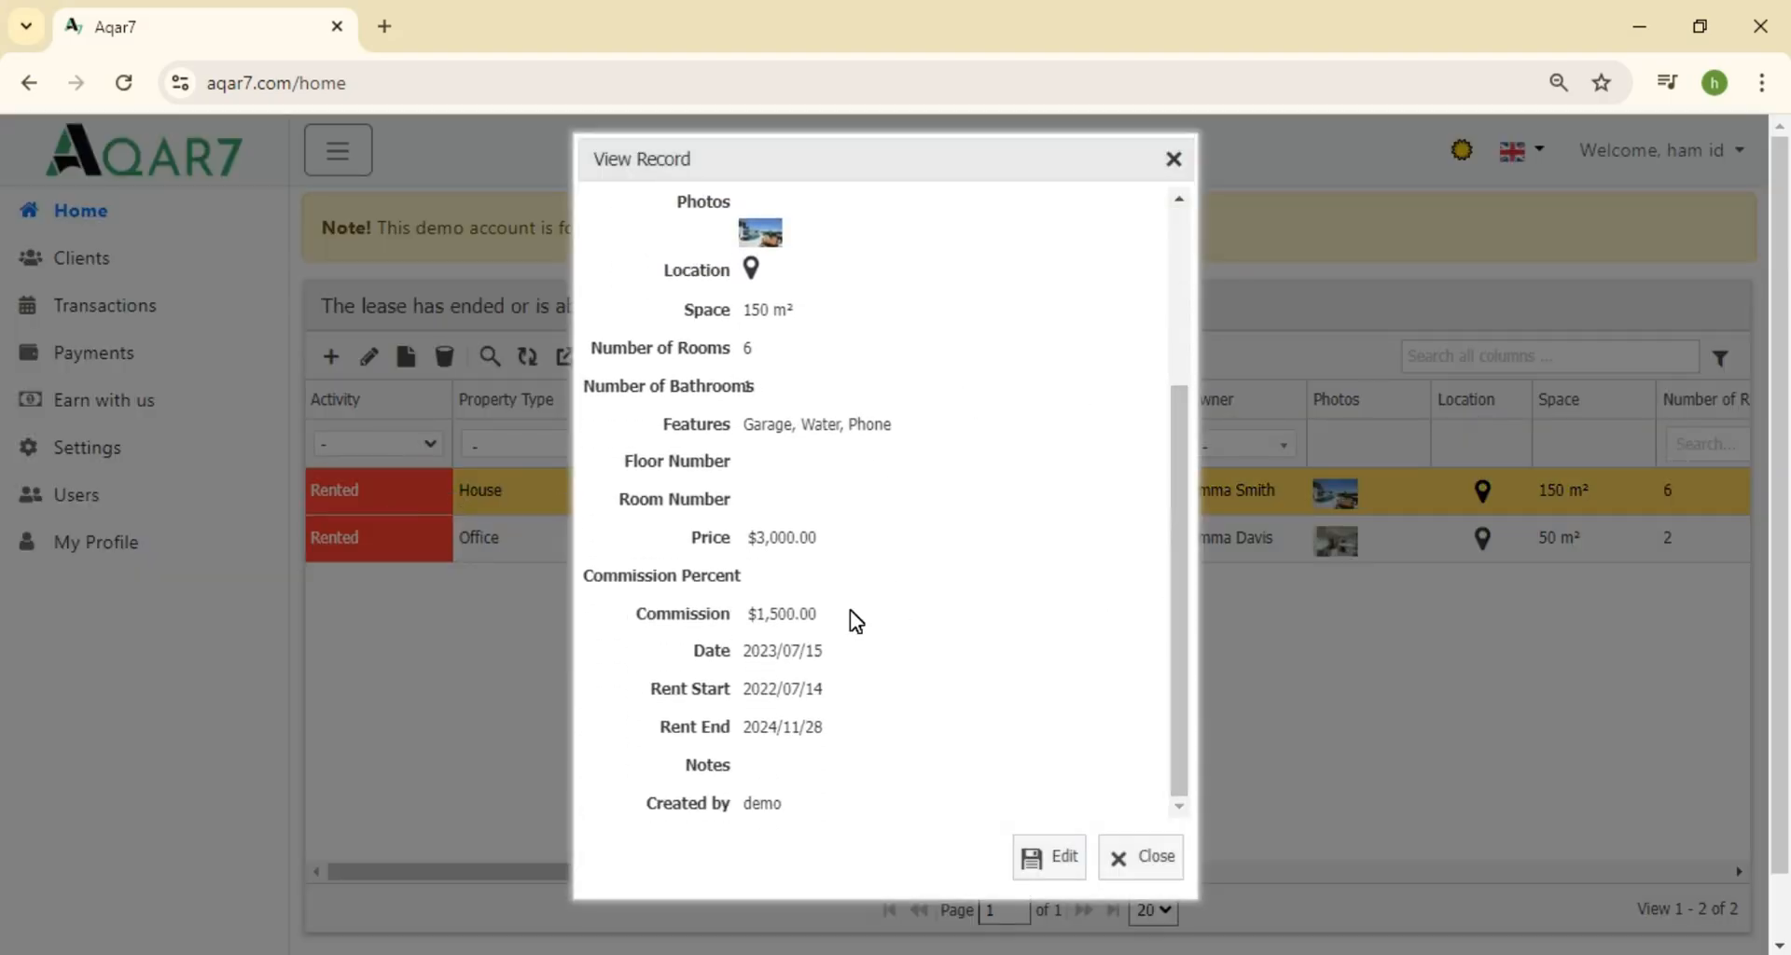
click(1164, 866)
double_click(498, 545)
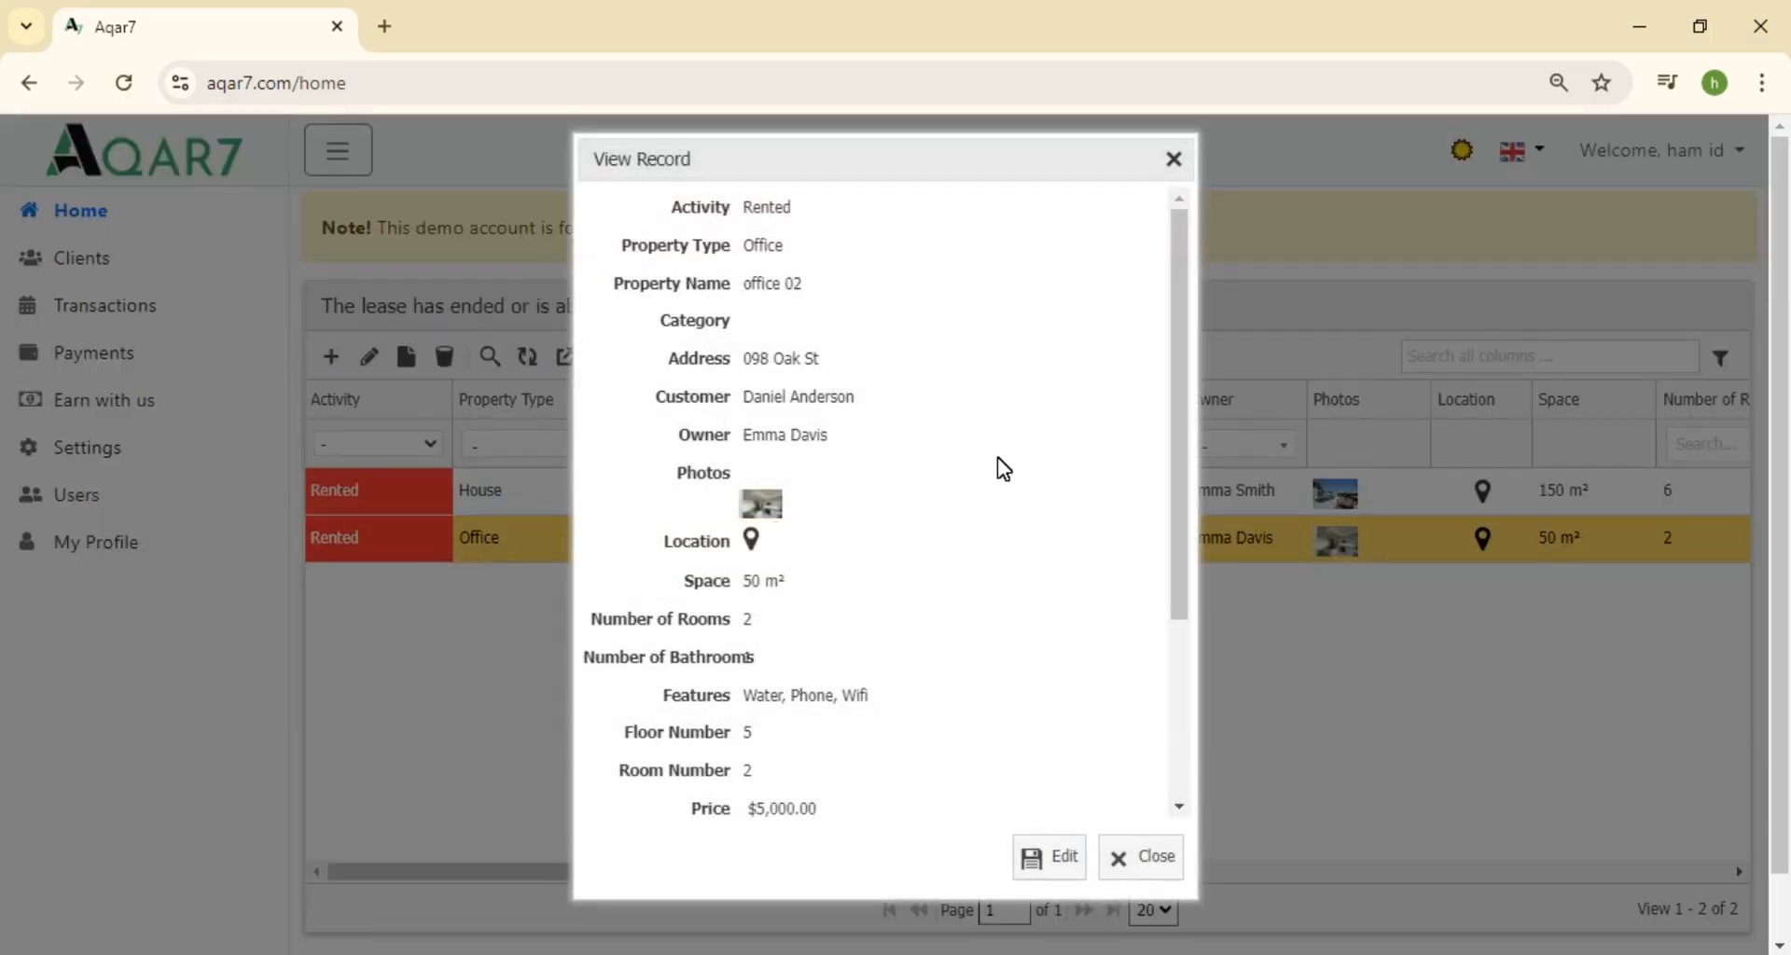
drag(1189, 403, 1189, 602)
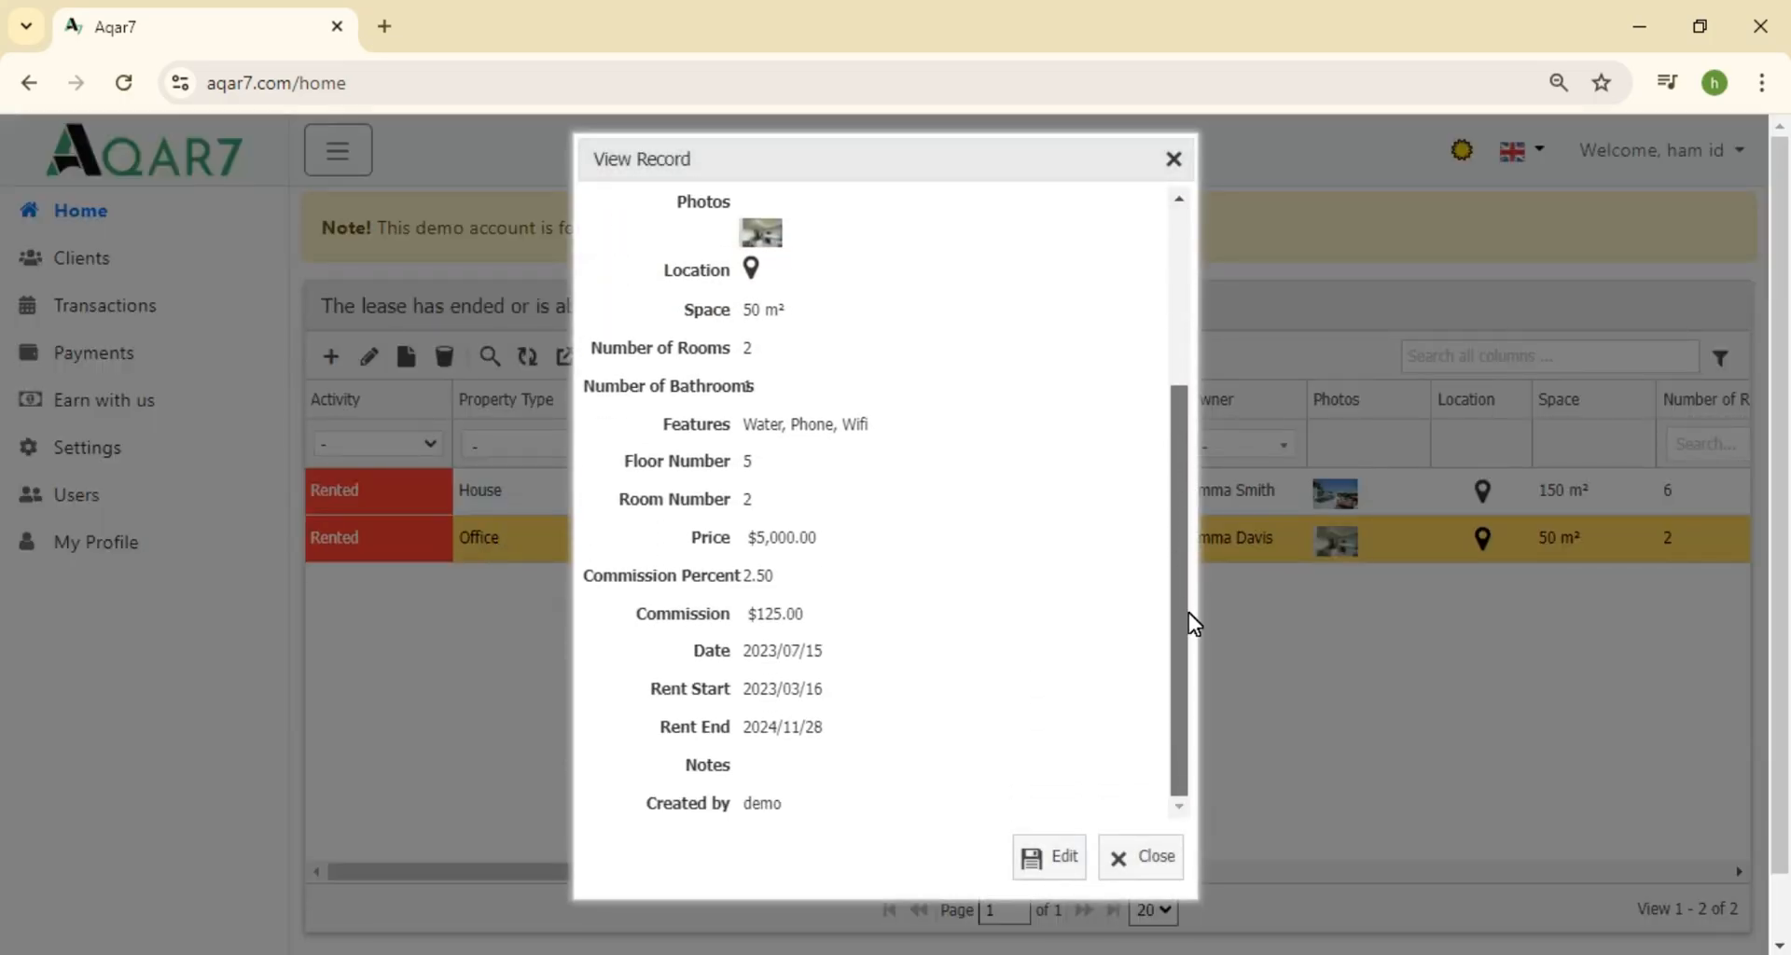
click(1150, 858)
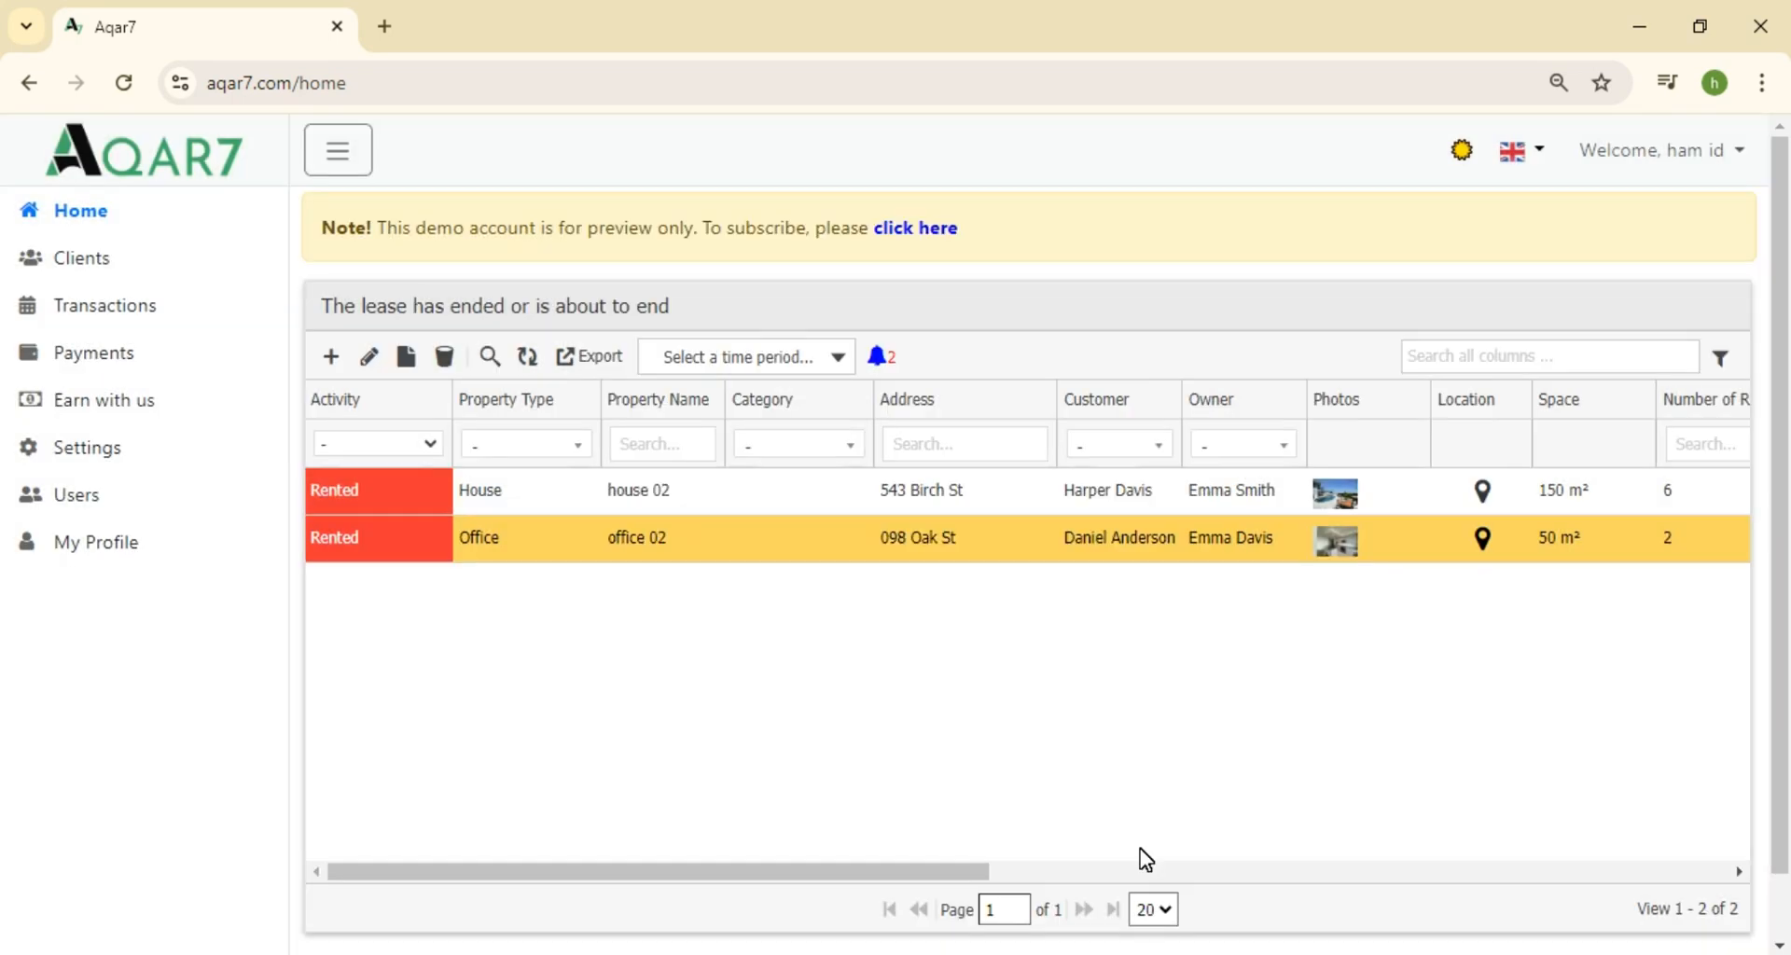
In Settings, change Days' Notice Before Lease Expiry to 15
click(131, 450)
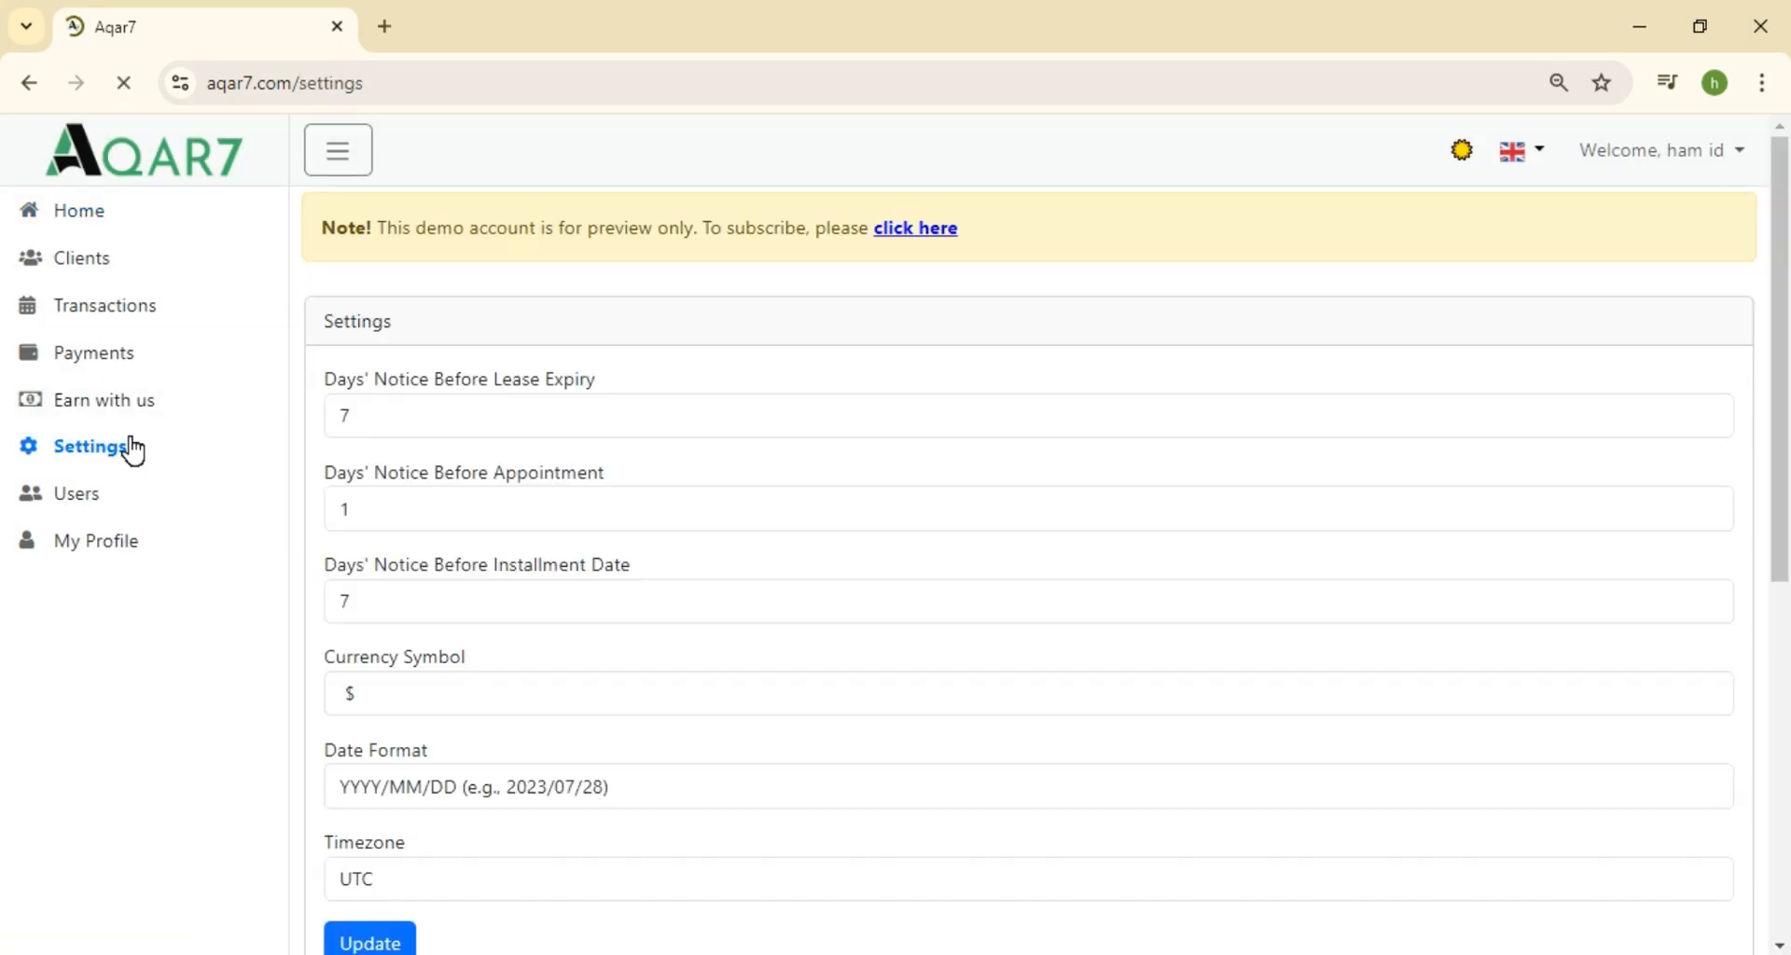
double_click(376, 410)
text(15)
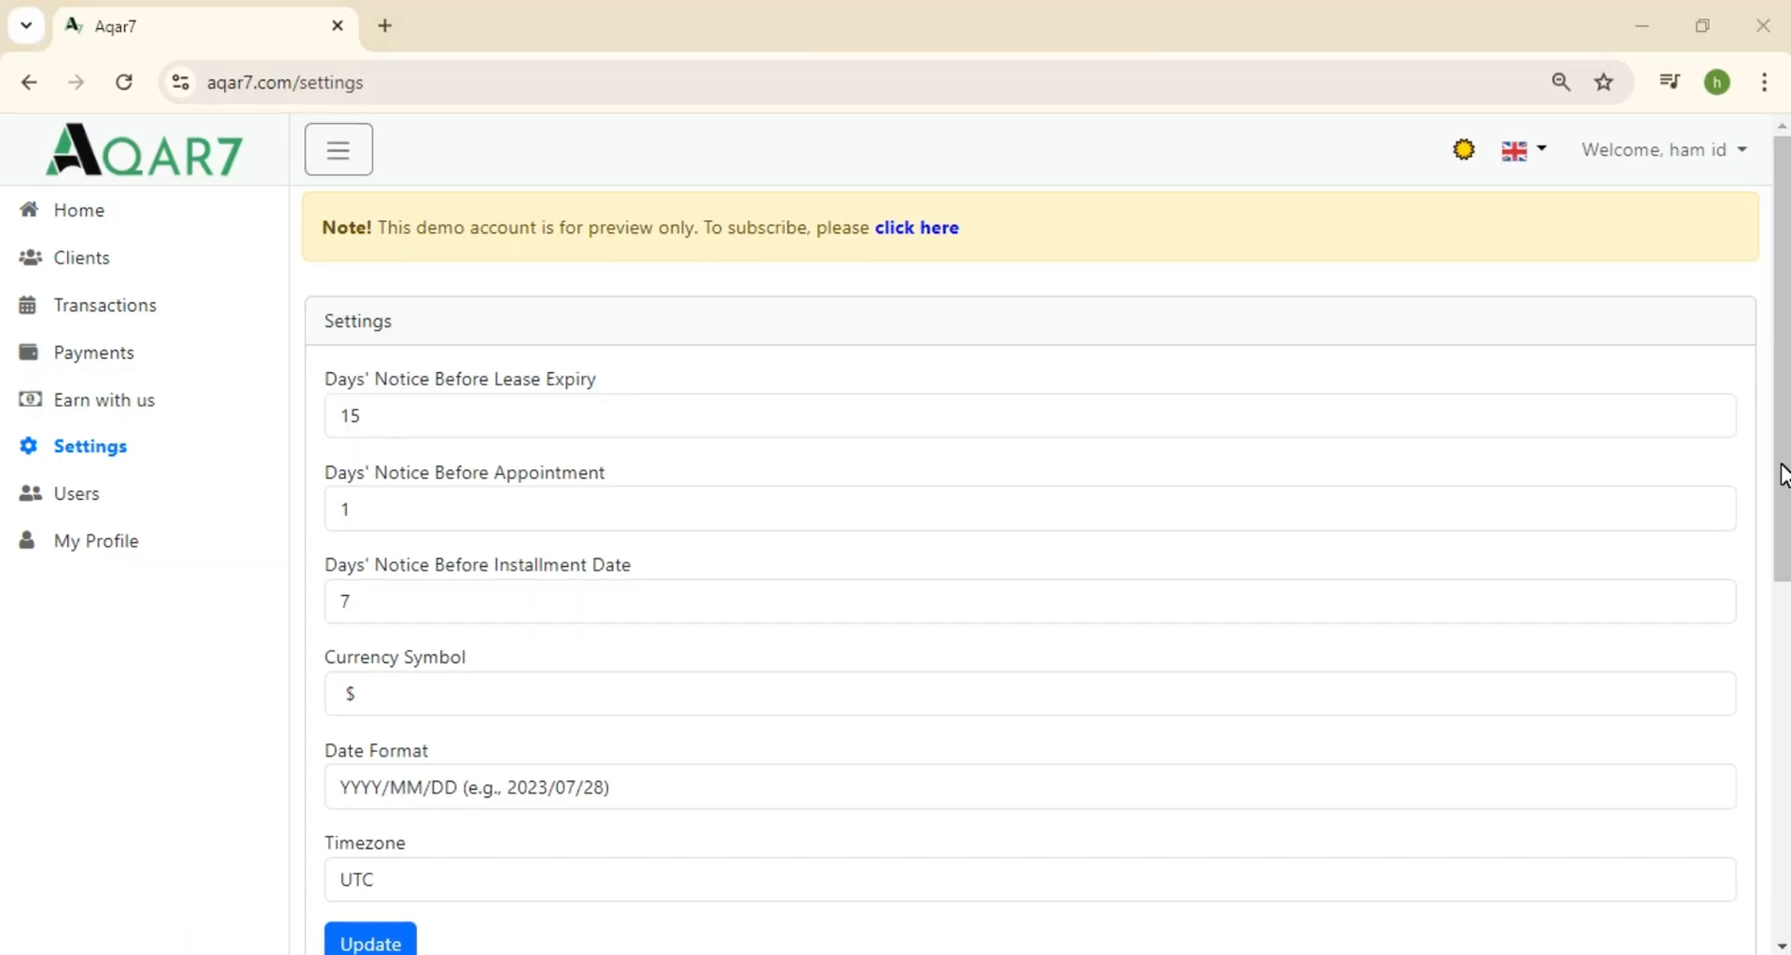
click(1781, 475)
scroll(1779, 512, down, 2)
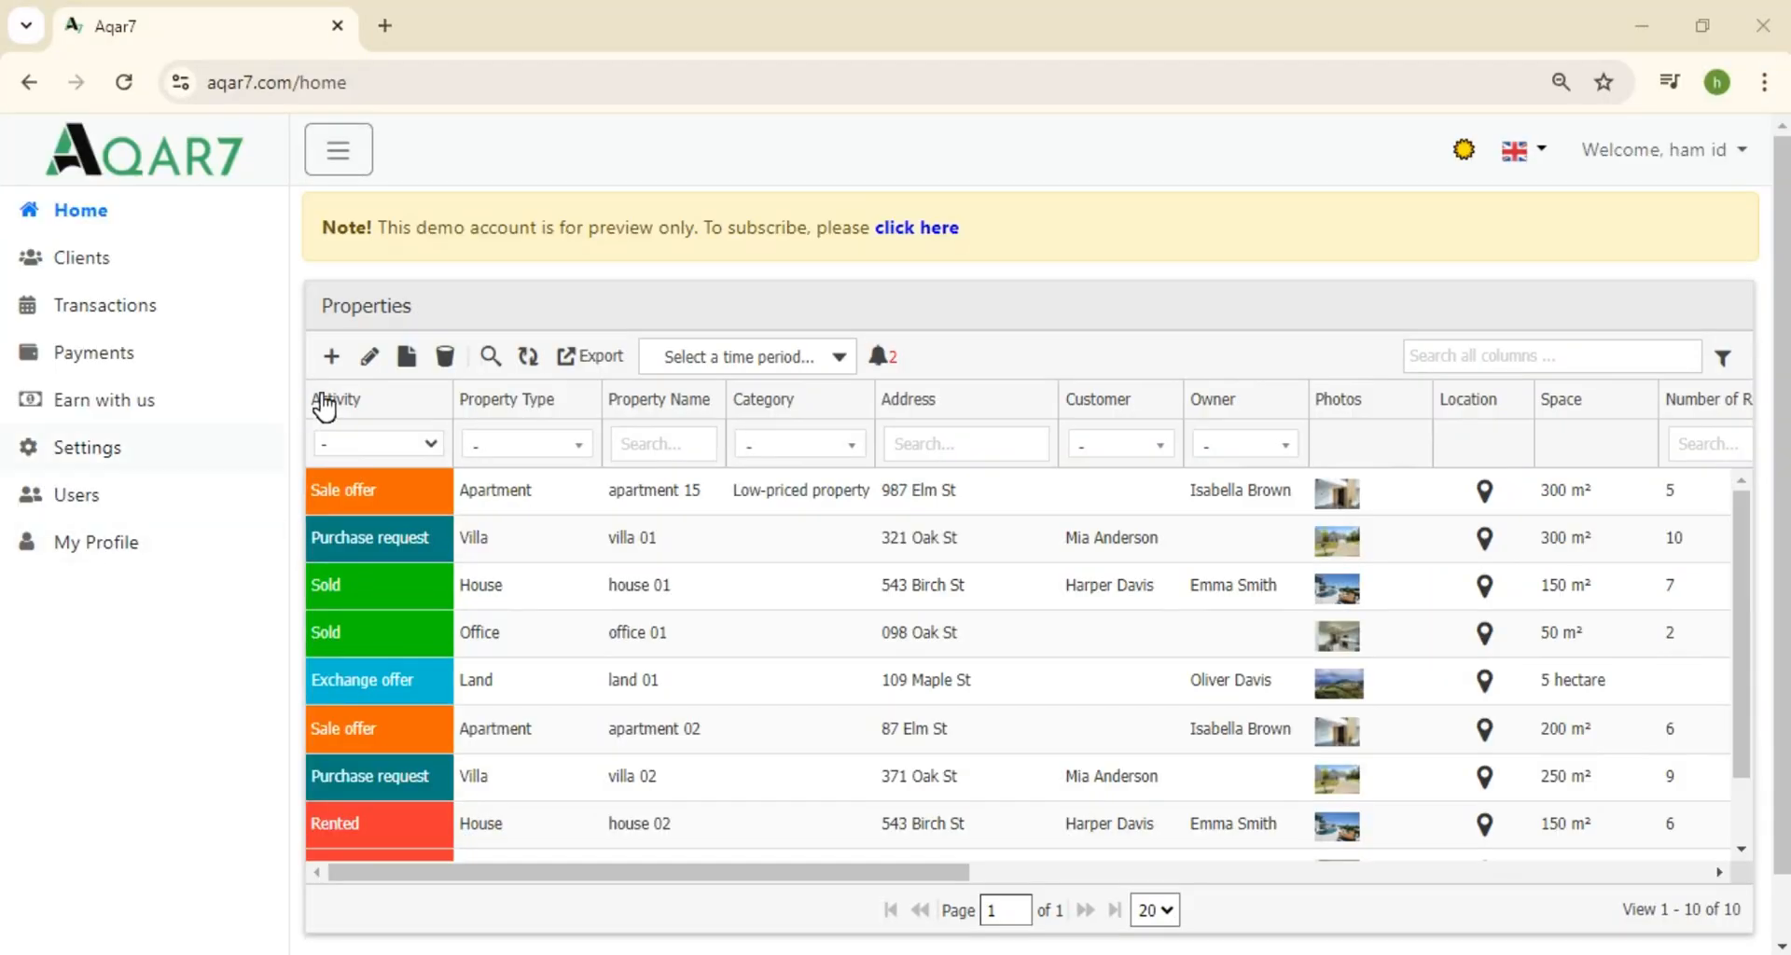
Start a new property record with Activity set to Sold
click(333, 364)
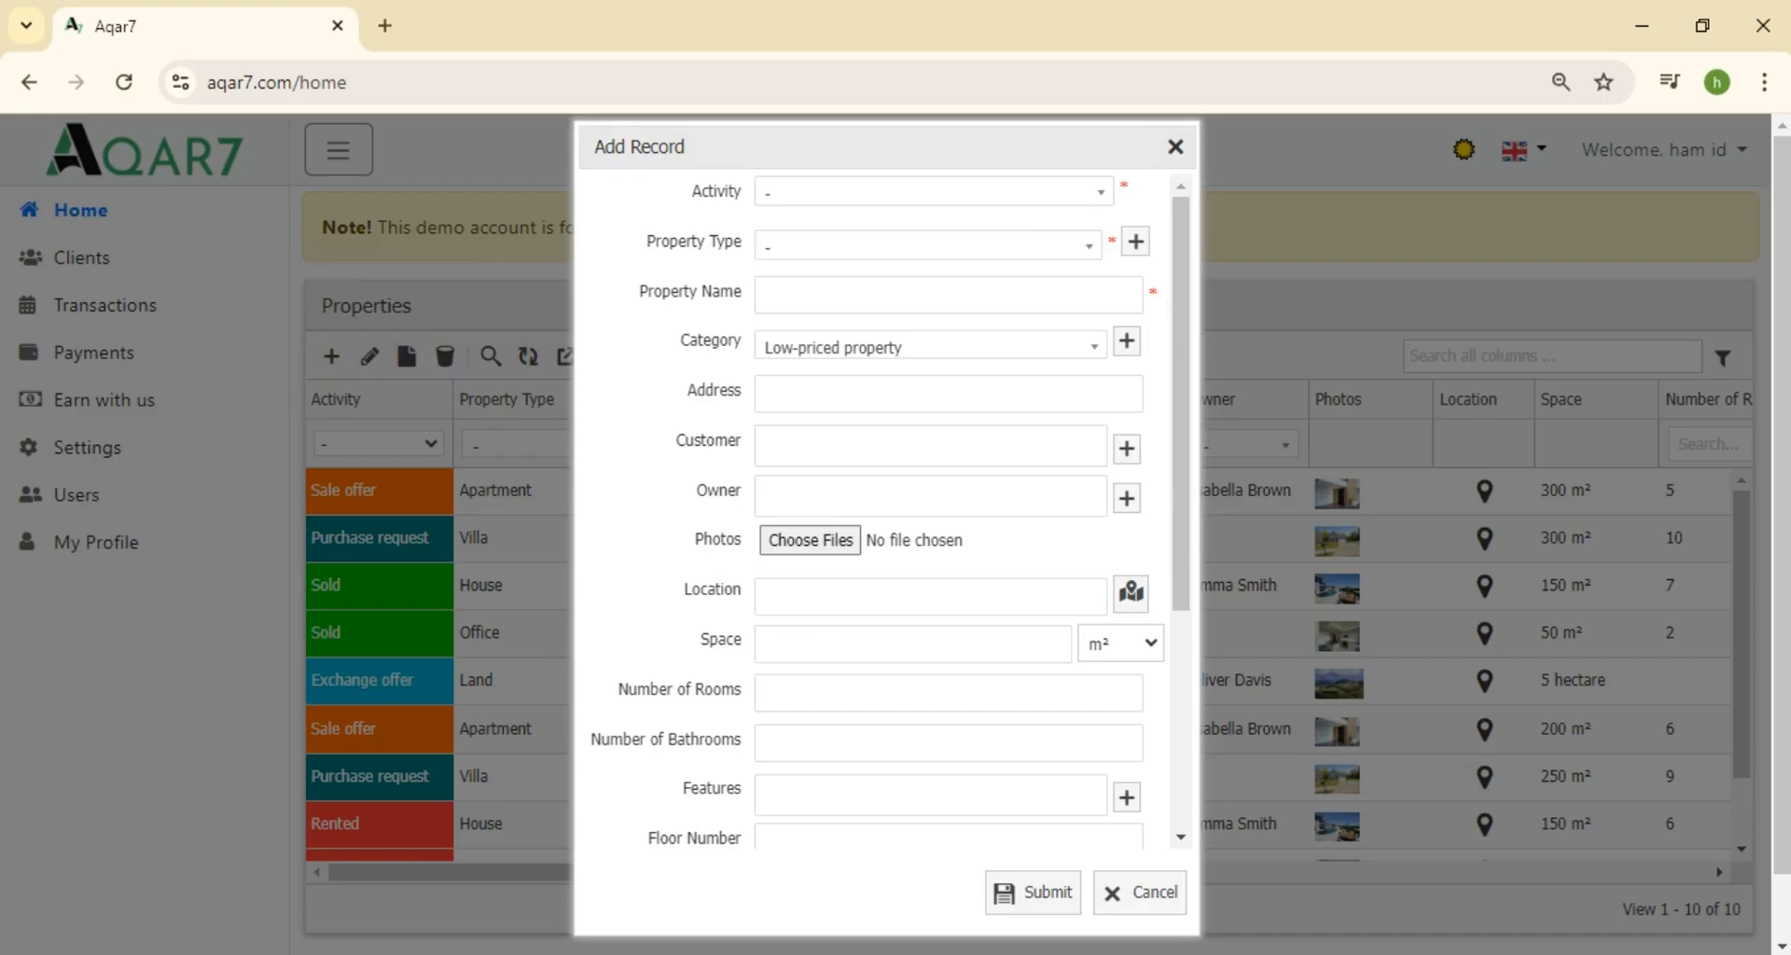
click(996, 196)
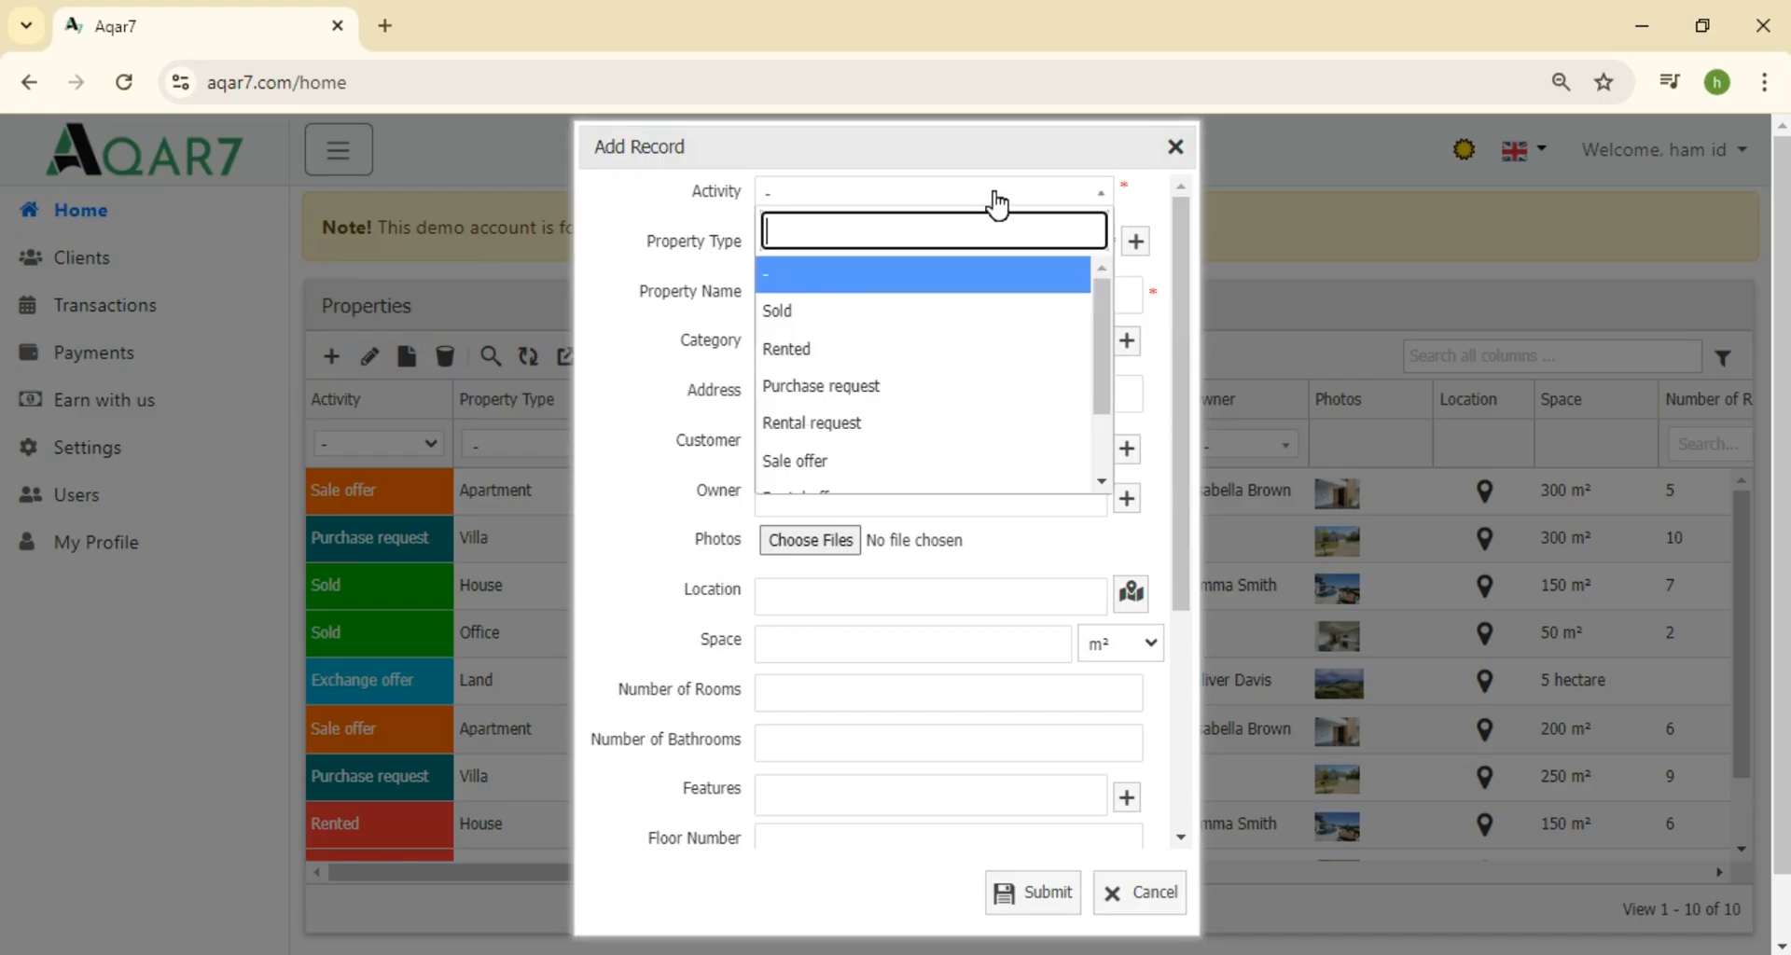
click(912, 311)
Add 'apartment building' as a new property type
click(921, 250)
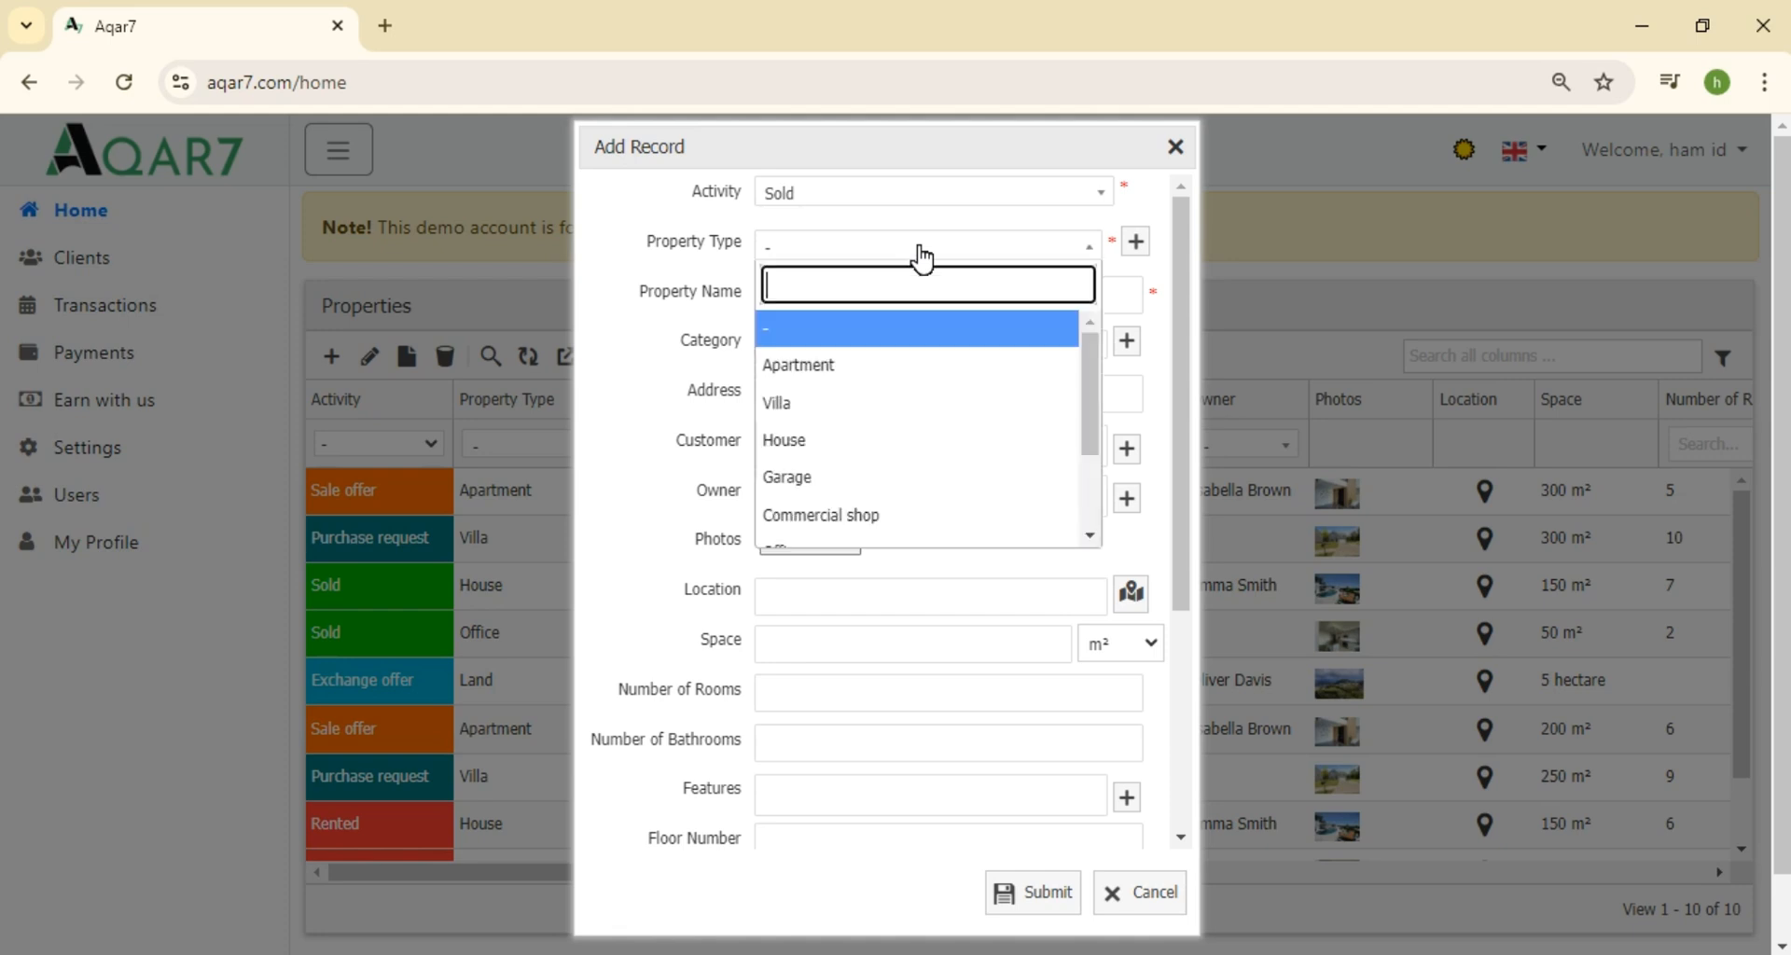
mouse_move(1085, 366)
mouse_down()
mouse_move(1085, 462)
mouse_move(1079, 343)
mouse_up()
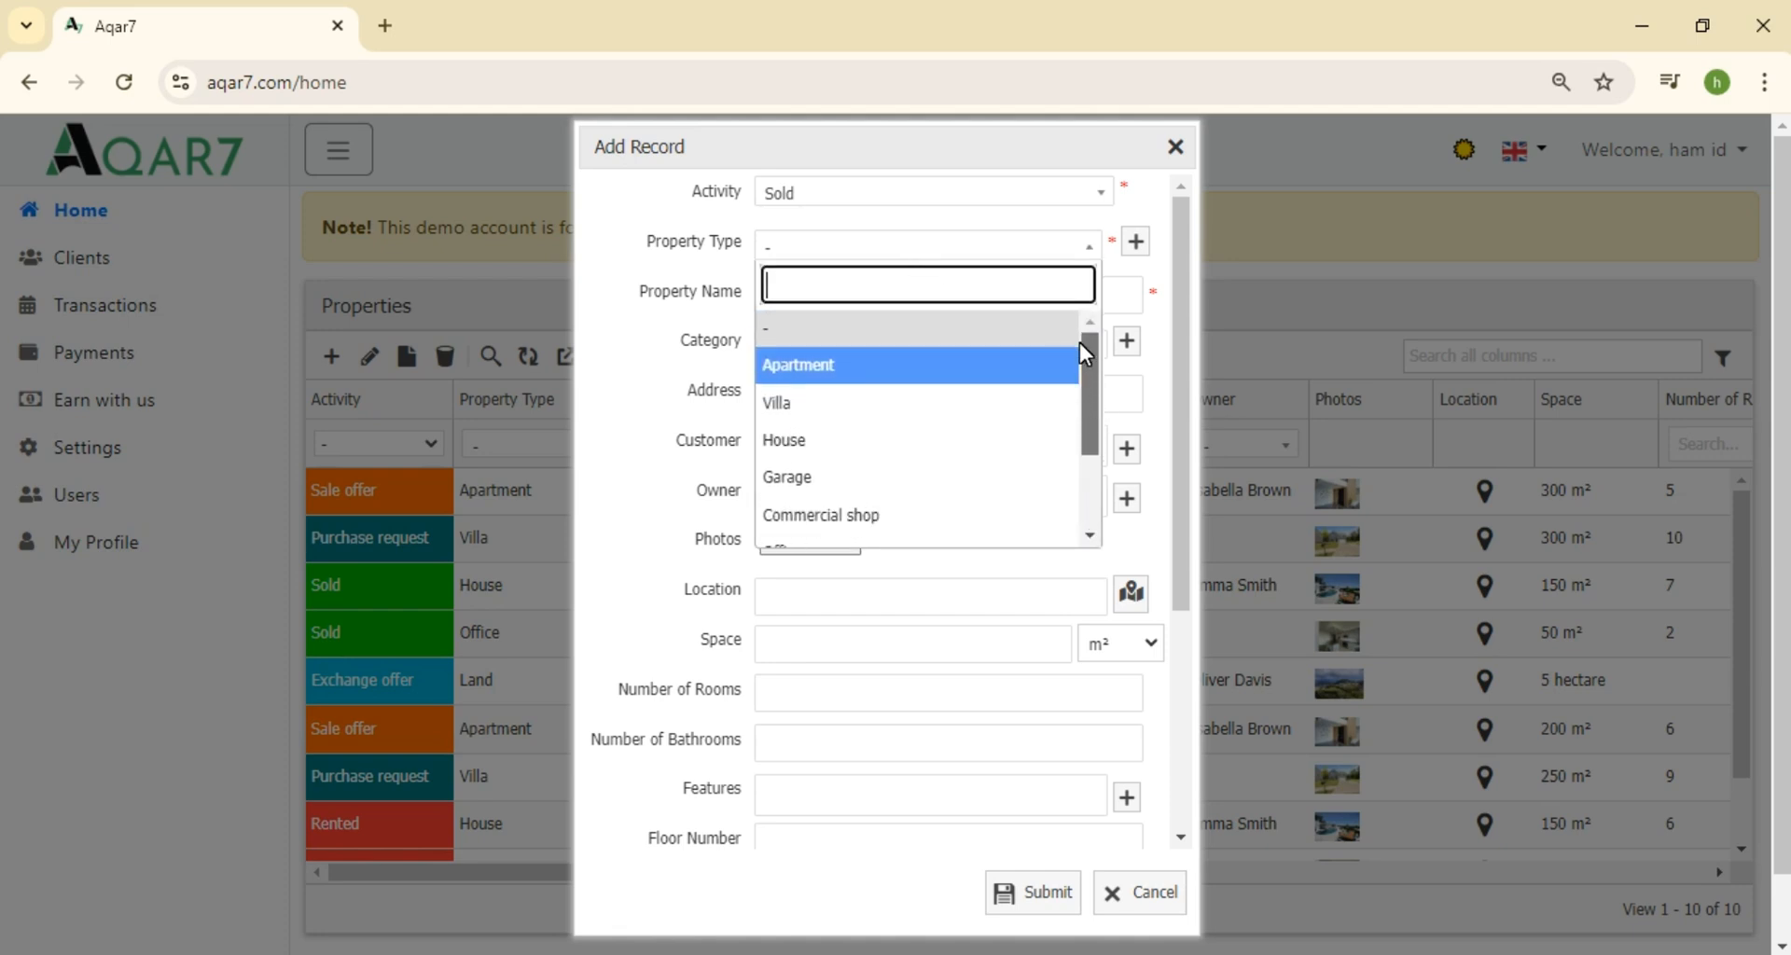
click(1138, 244)
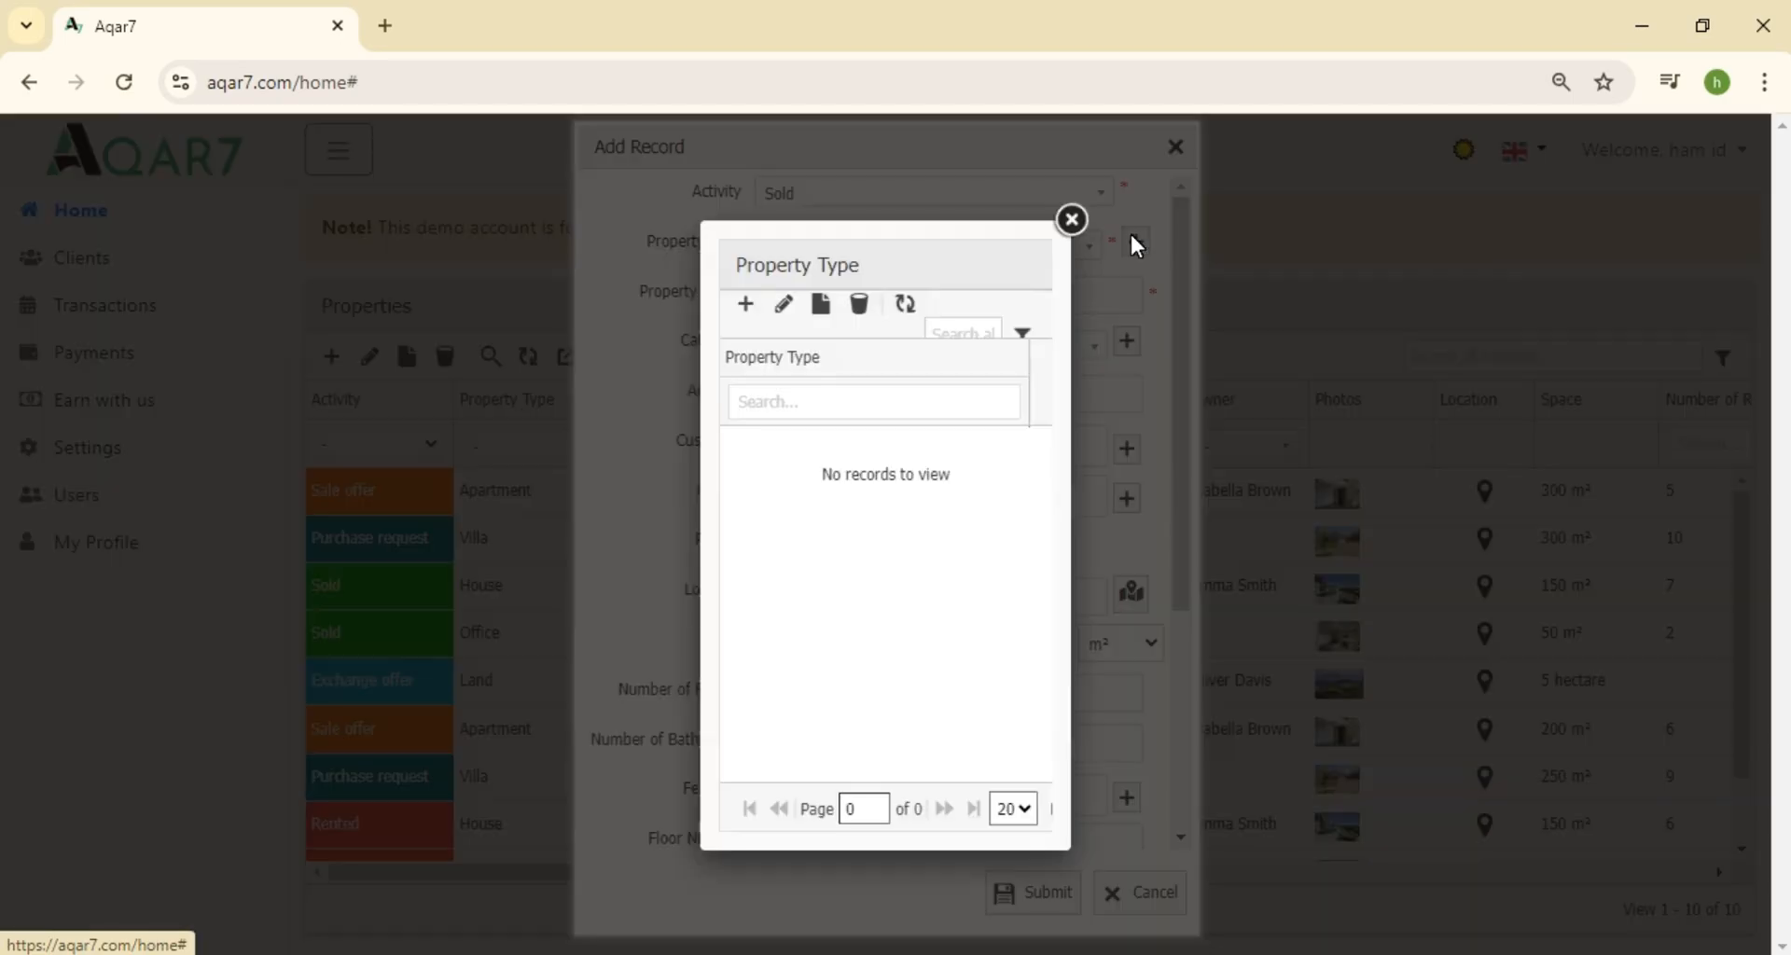
click(745, 307)
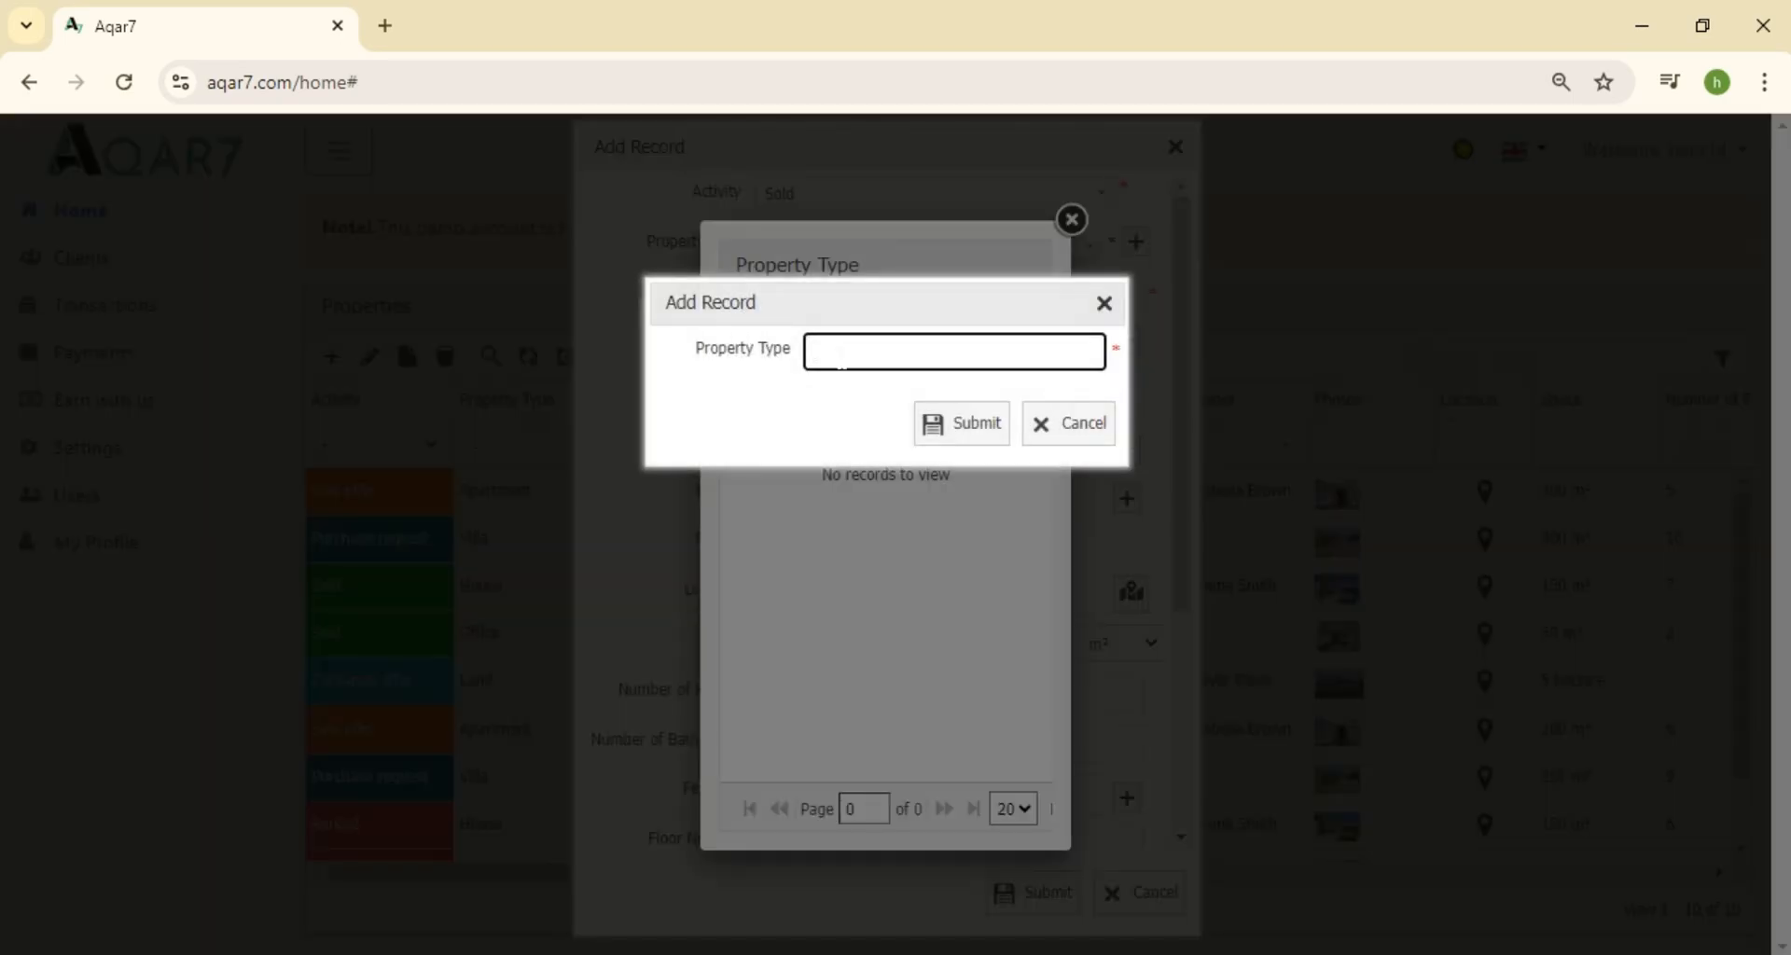
text(Apart)
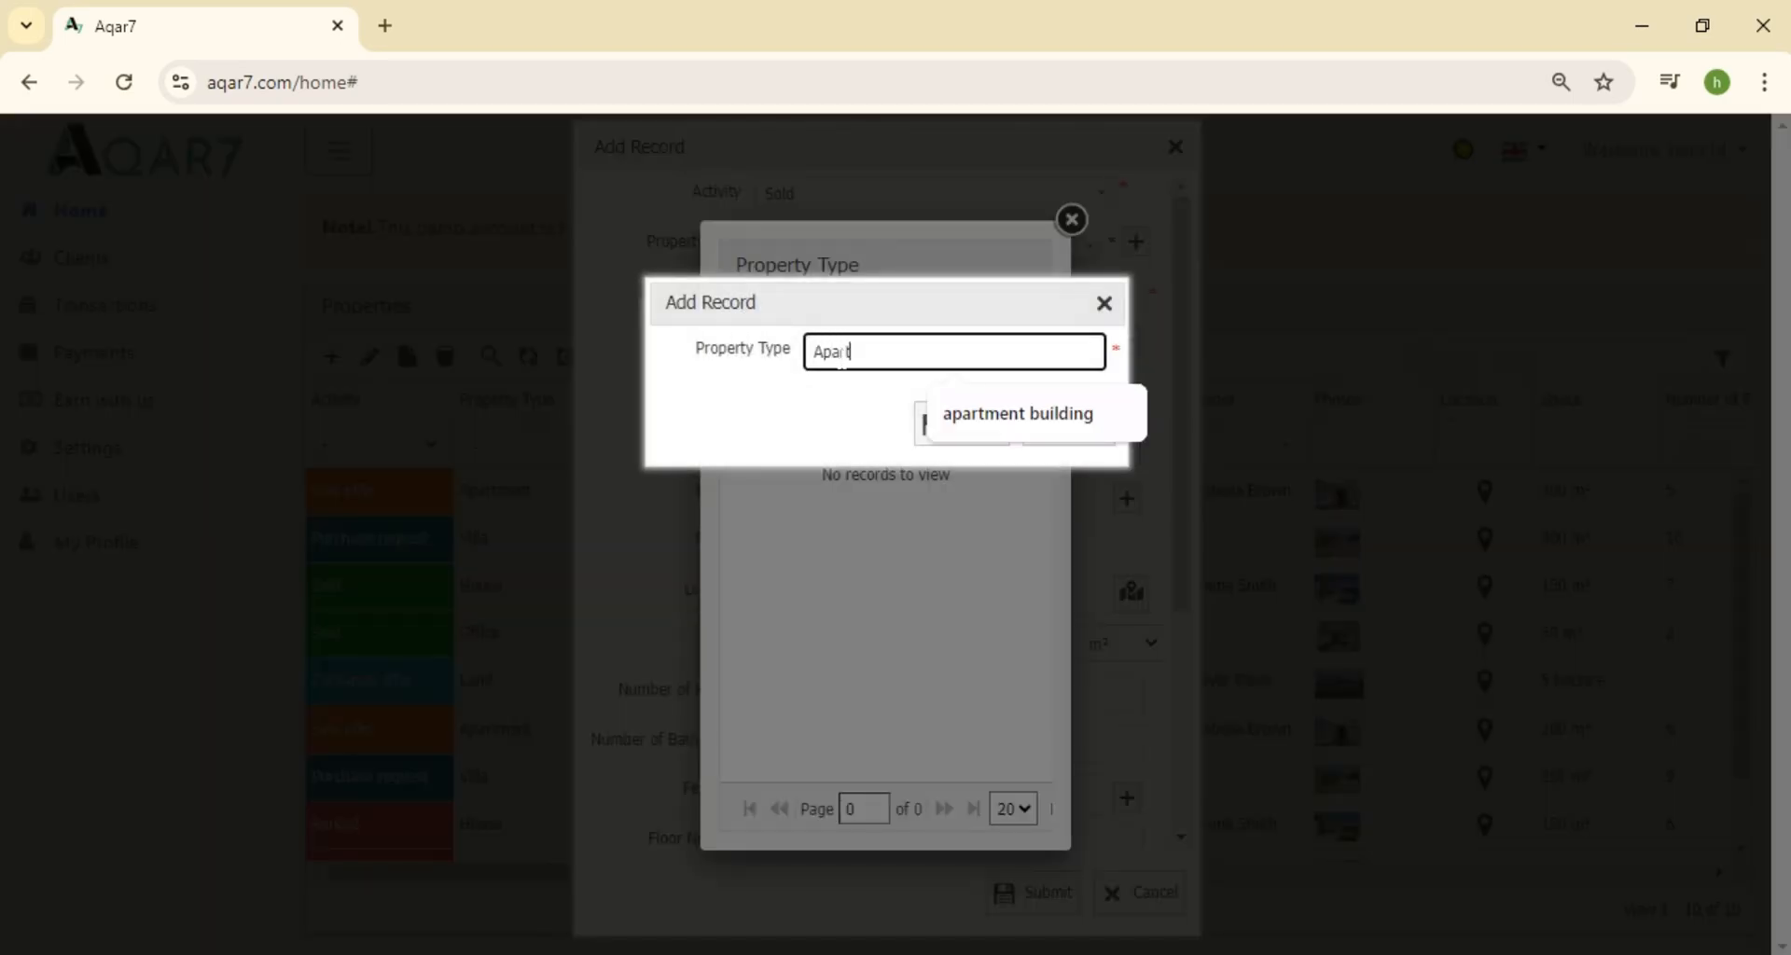
text(ment building)
click(950, 425)
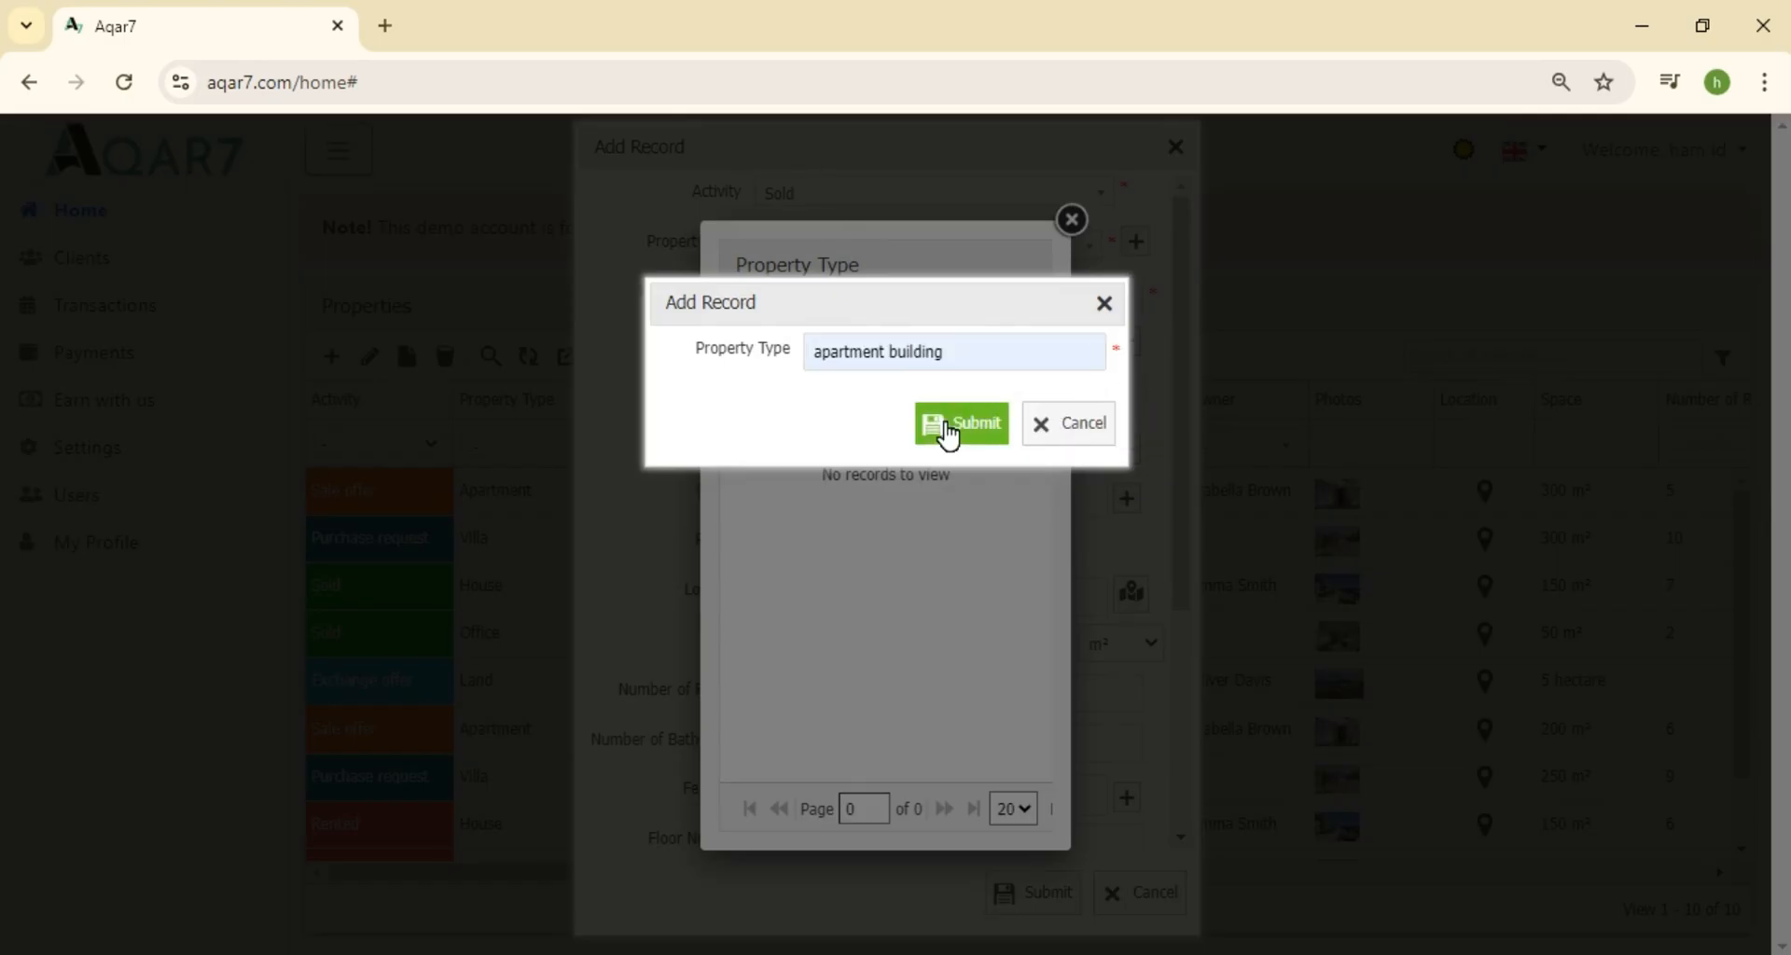
click(950, 435)
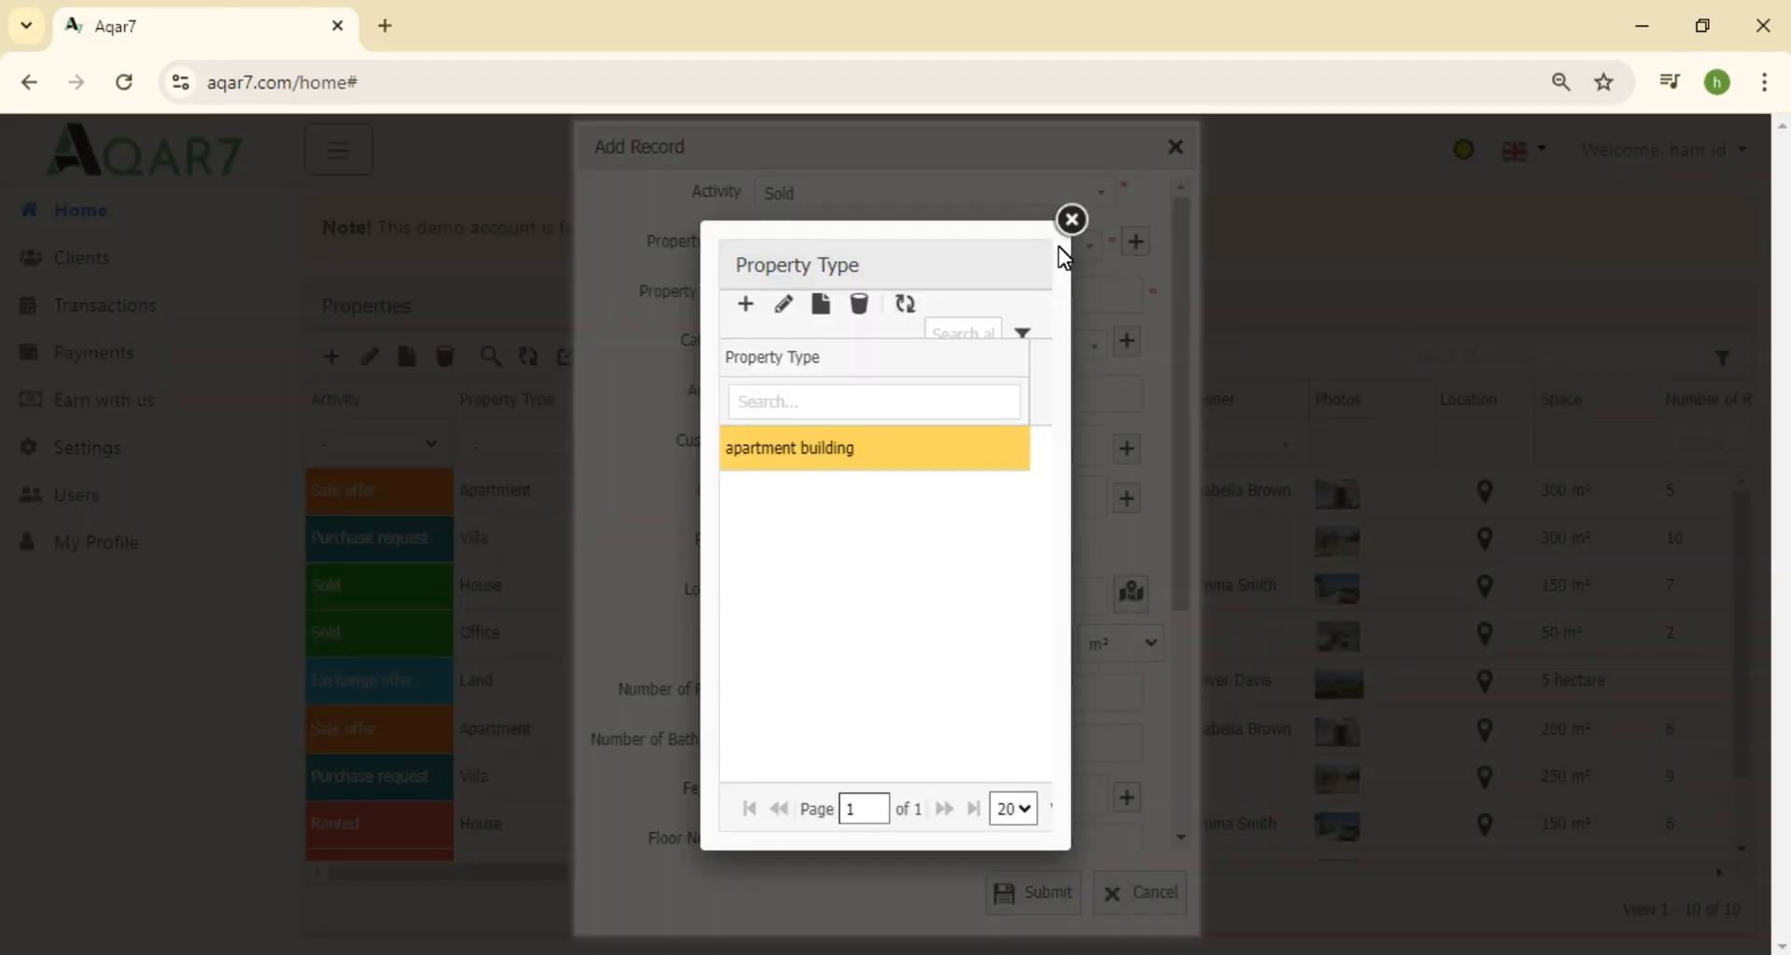
Set Property Type to apartment building and Property Name to BB 1
click(1071, 222)
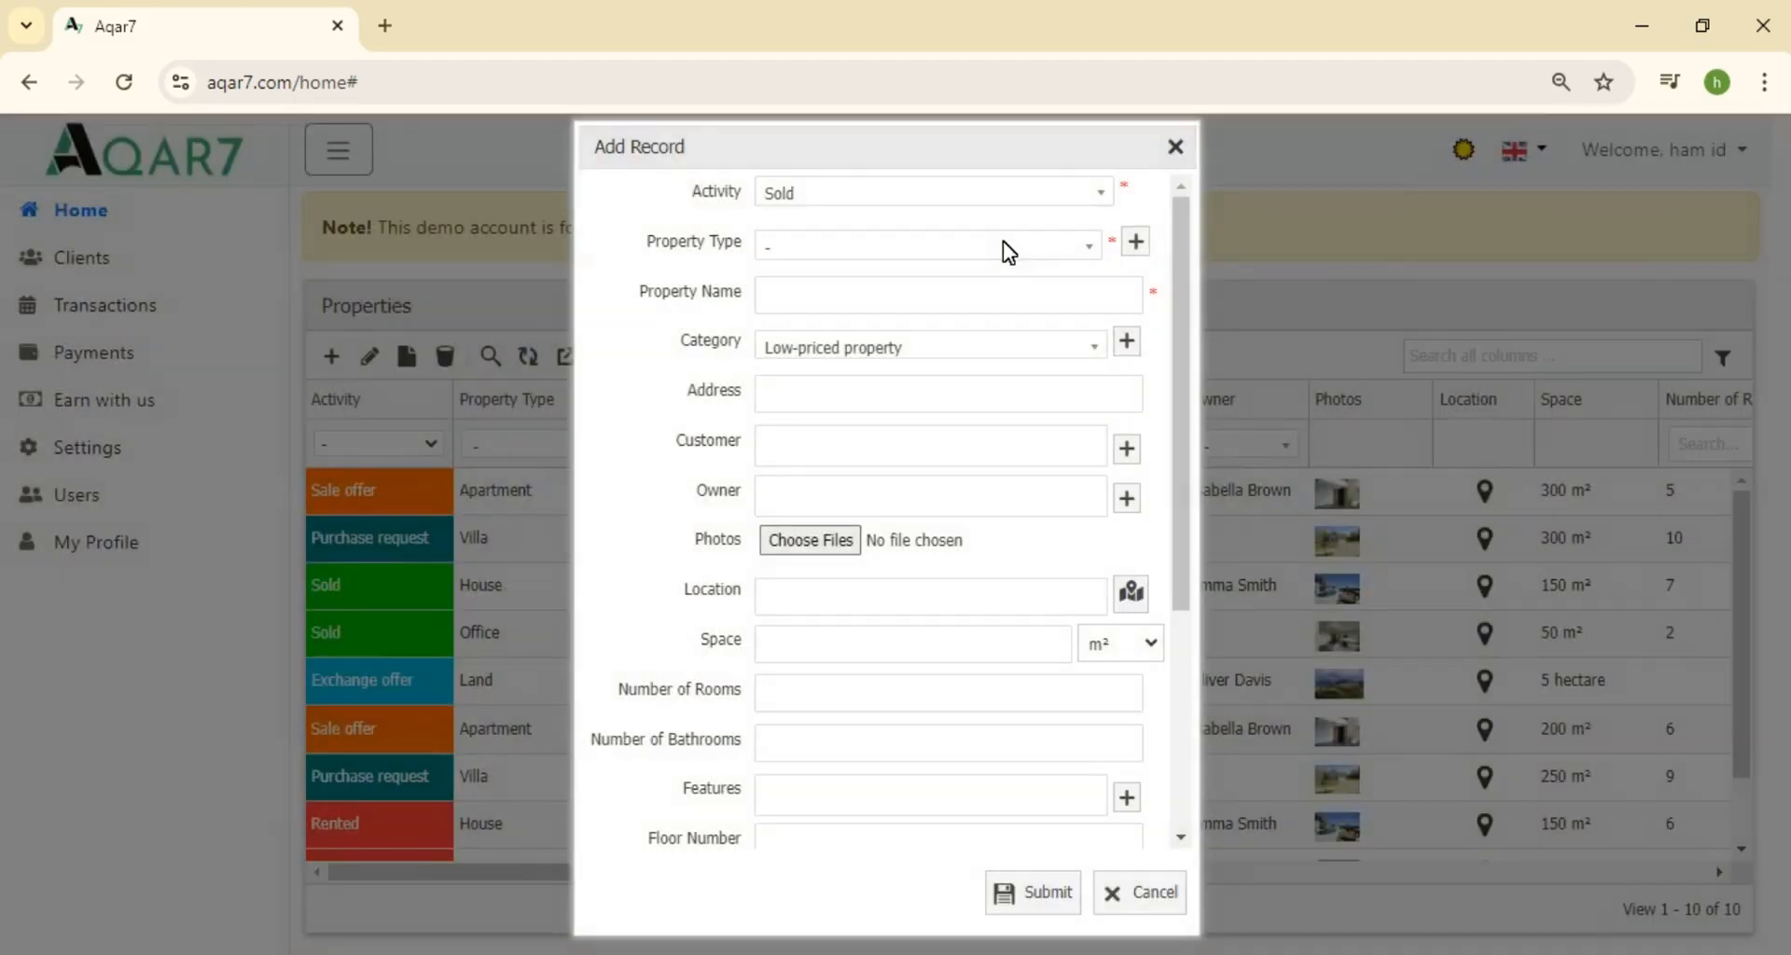
click(1084, 249)
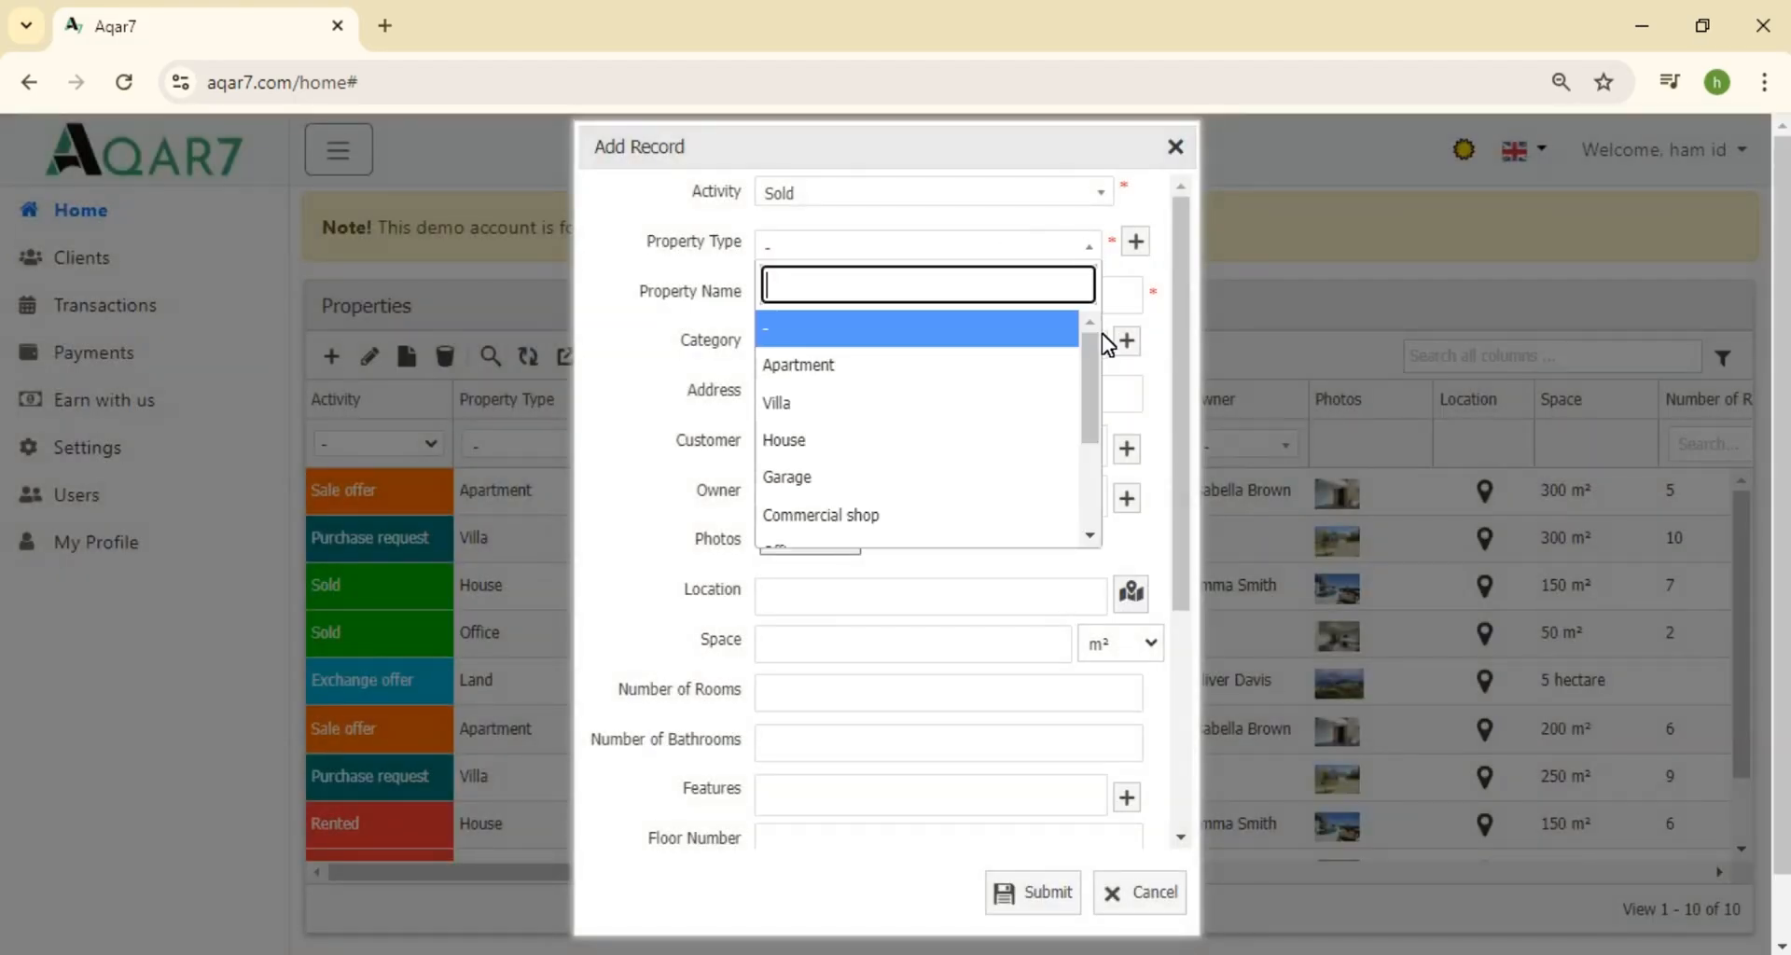
drag(1093, 345, 1090, 476)
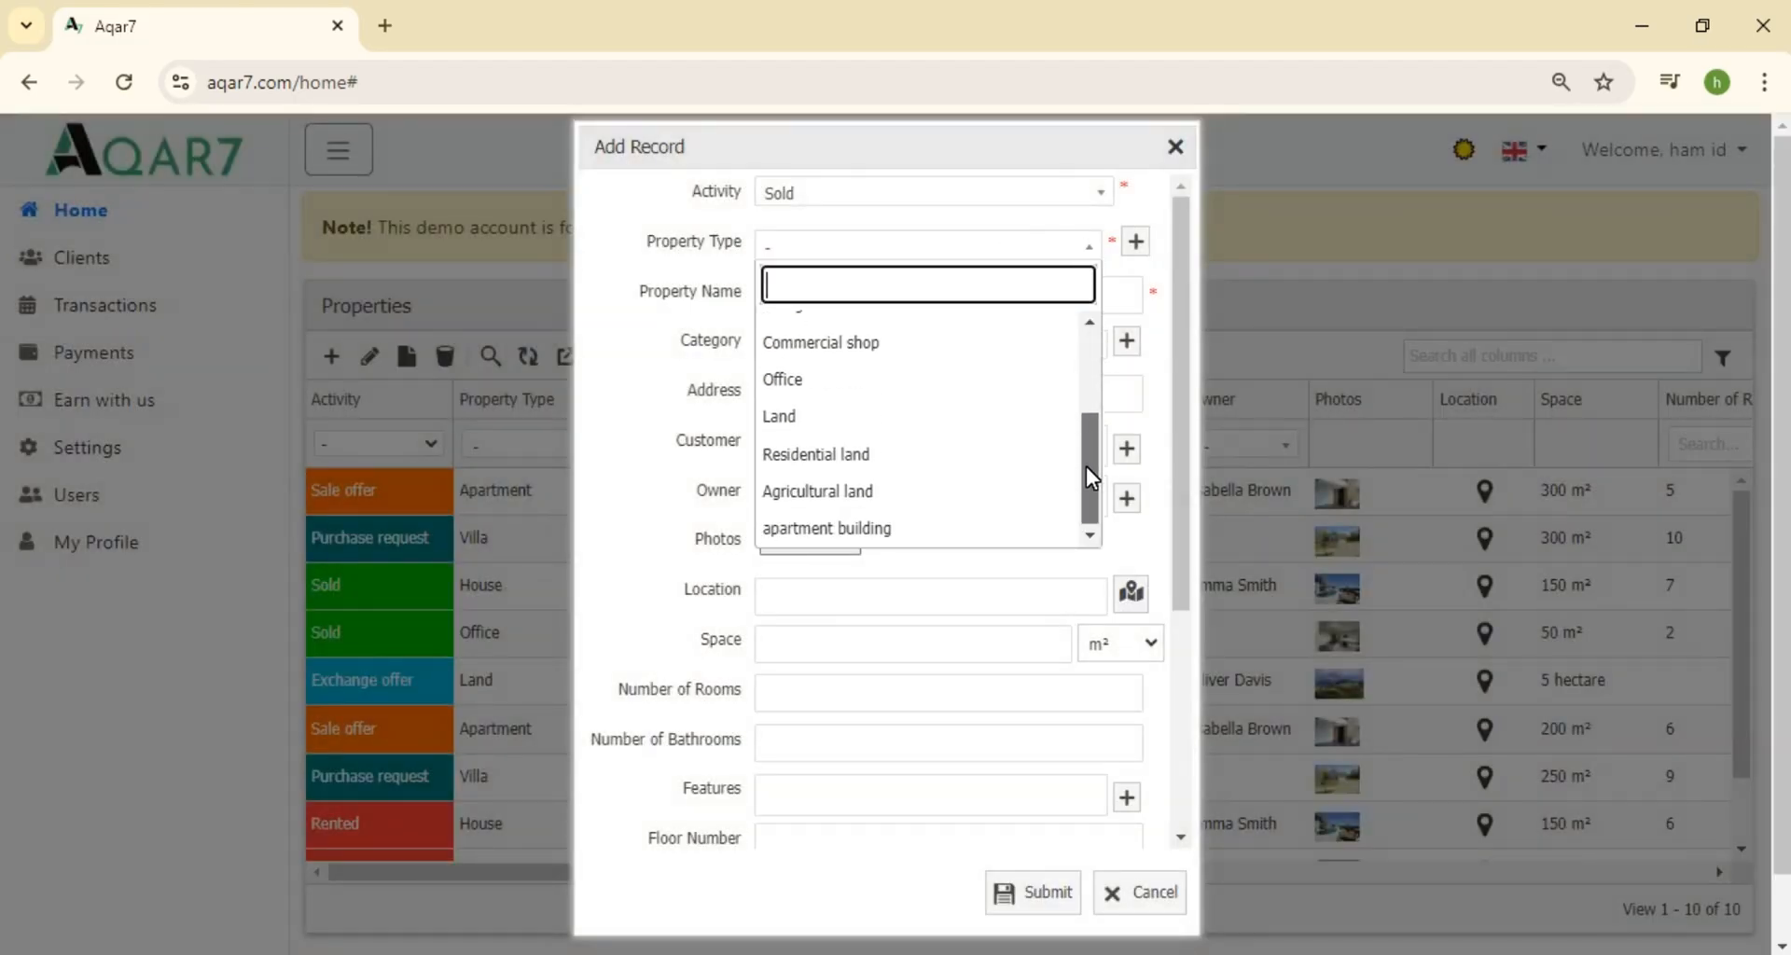
click(933, 526)
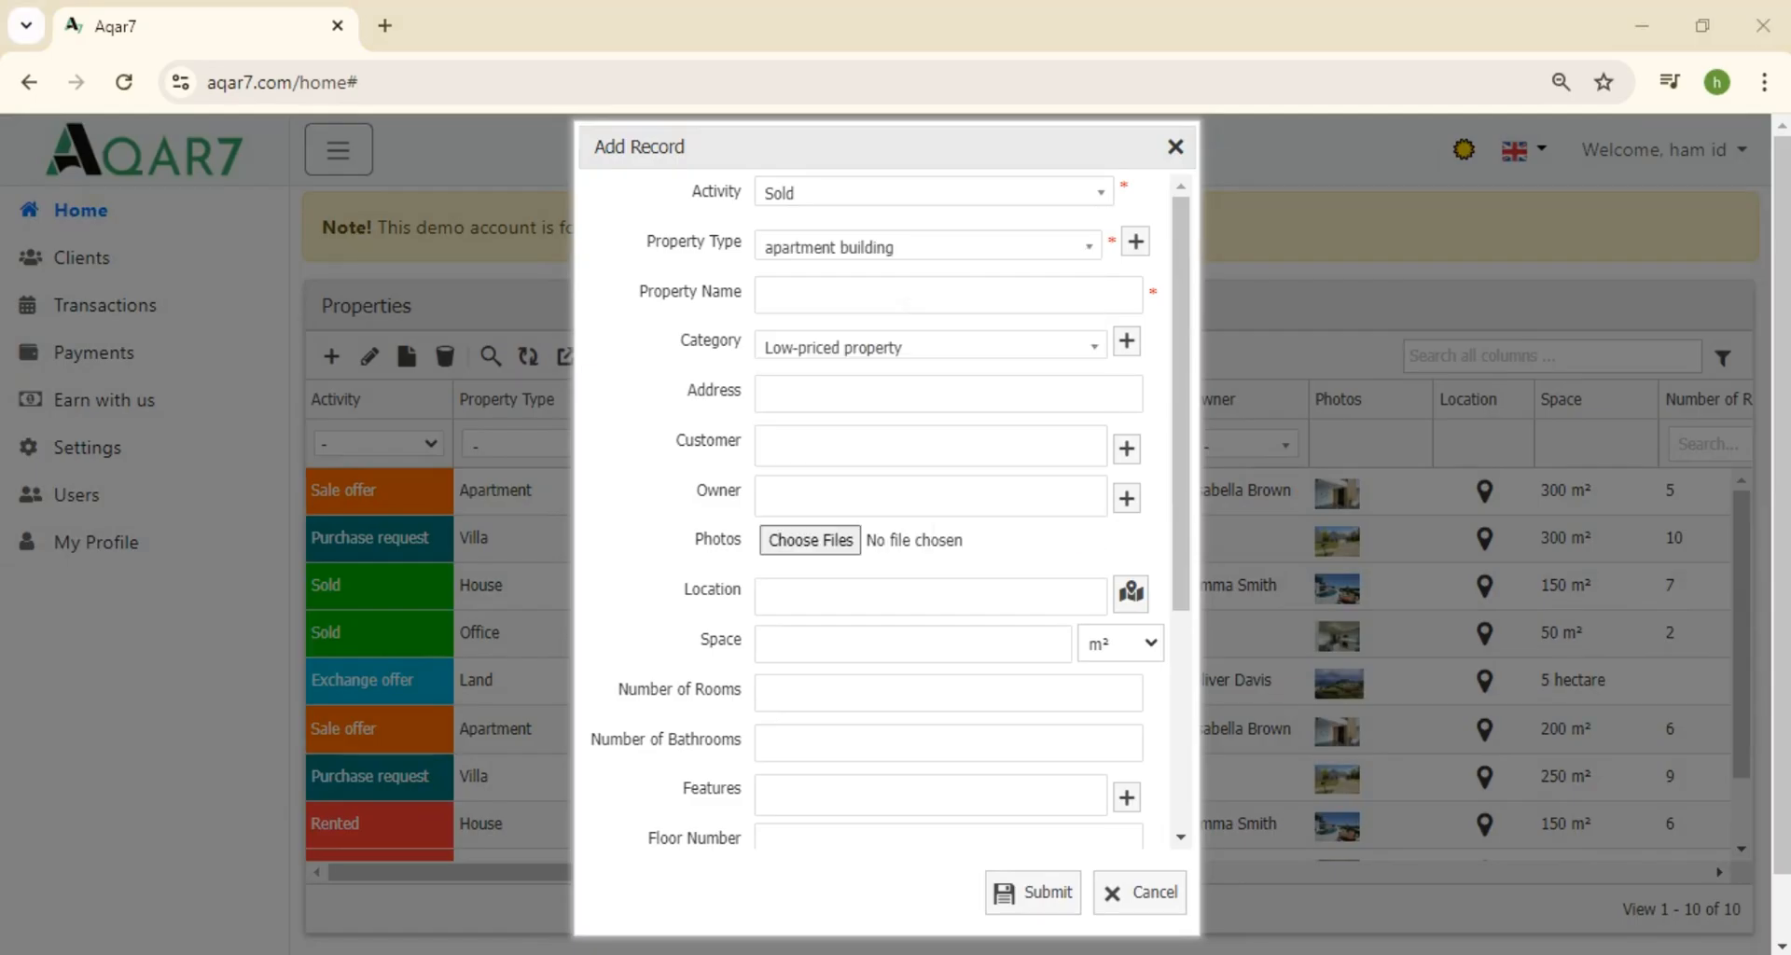
click(905, 302)
text(BB 1)
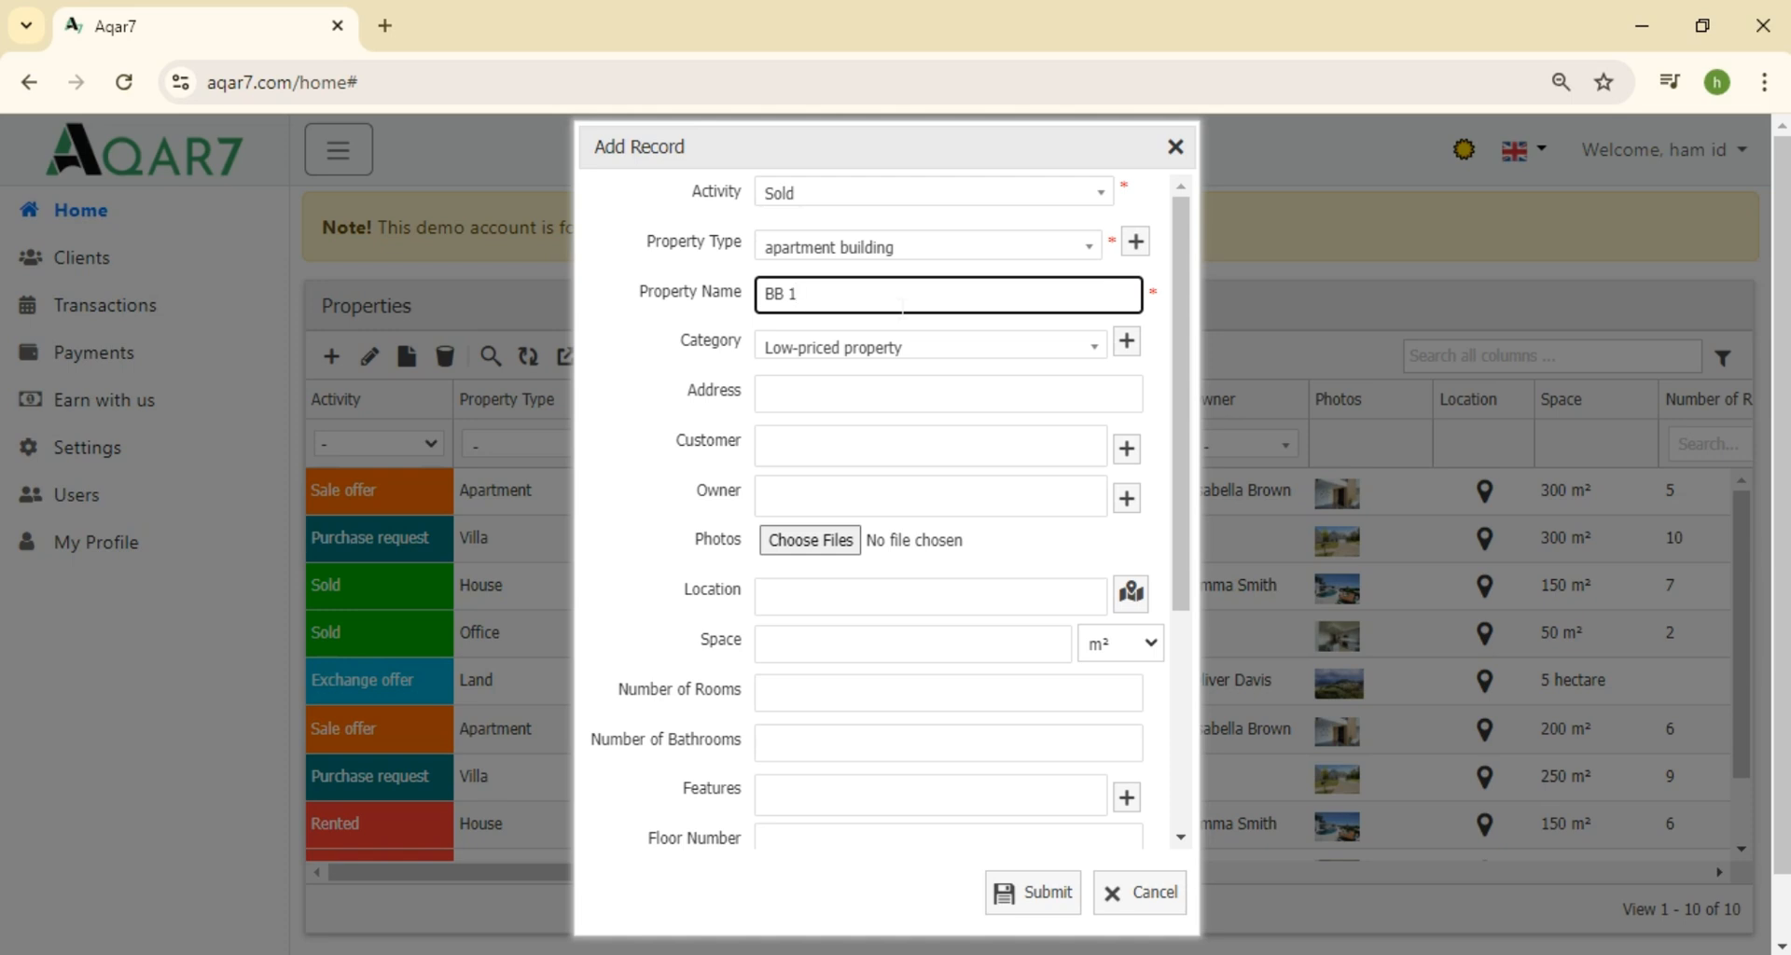
Create a new 'Luxury property' category and select it for BB 1
click(1098, 349)
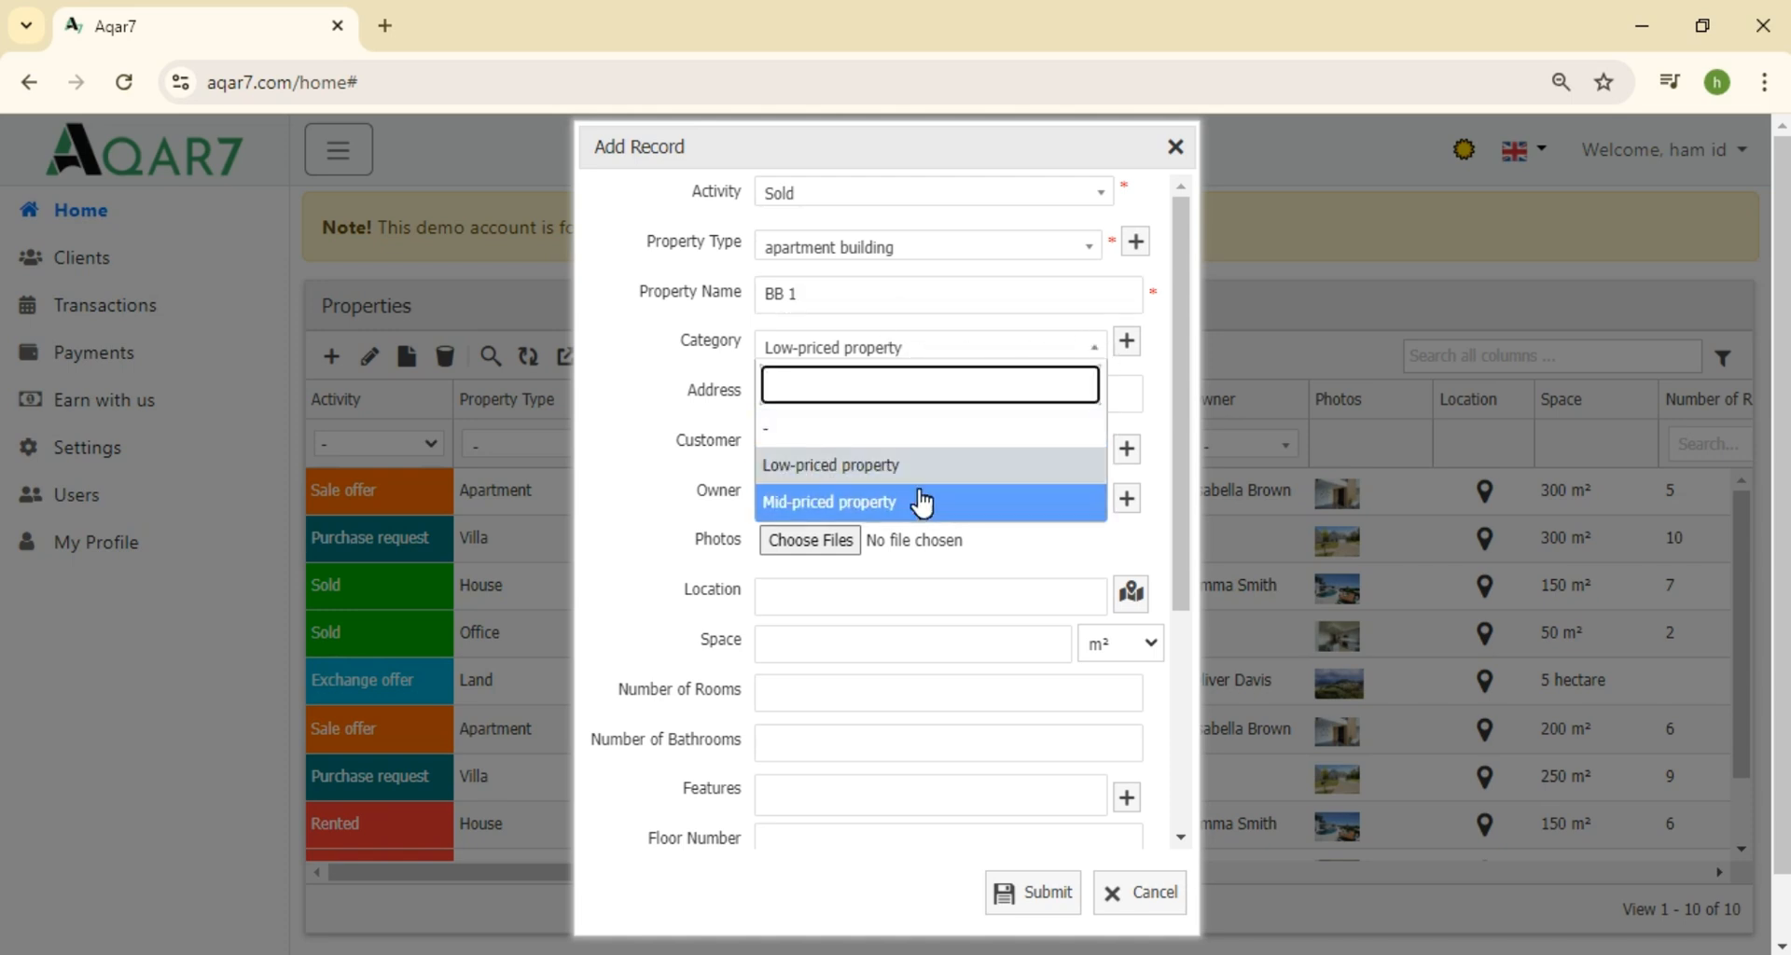
click(1132, 340)
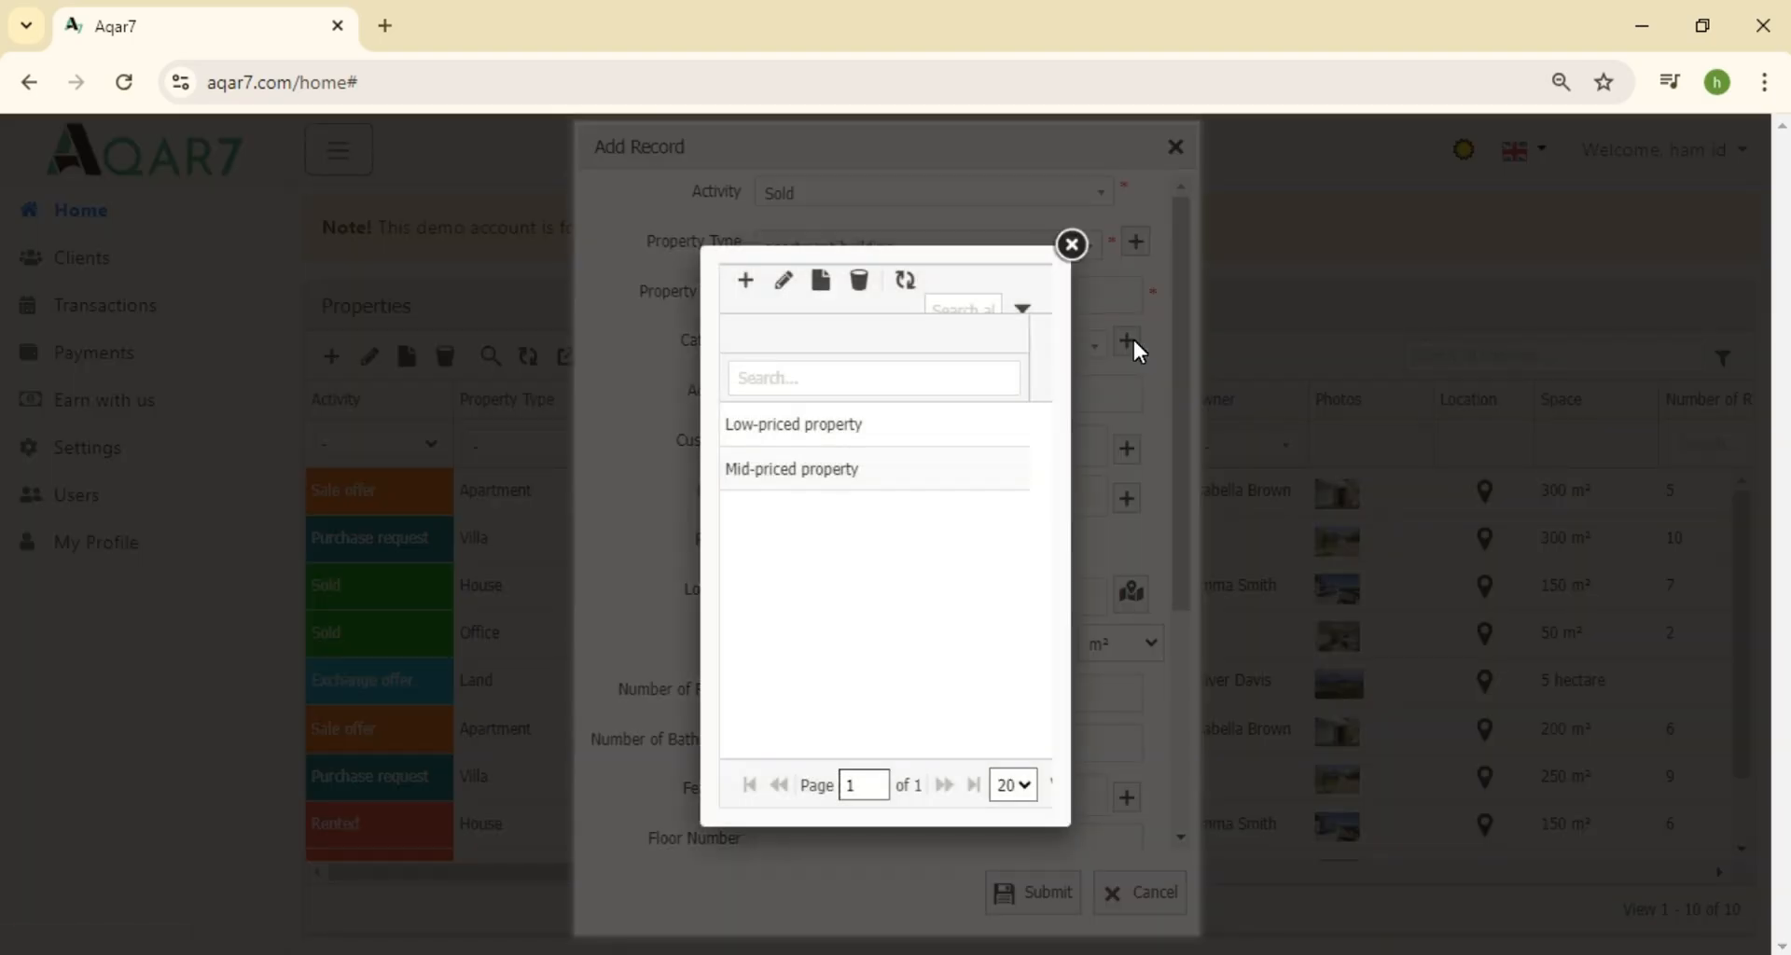
click(757, 298)
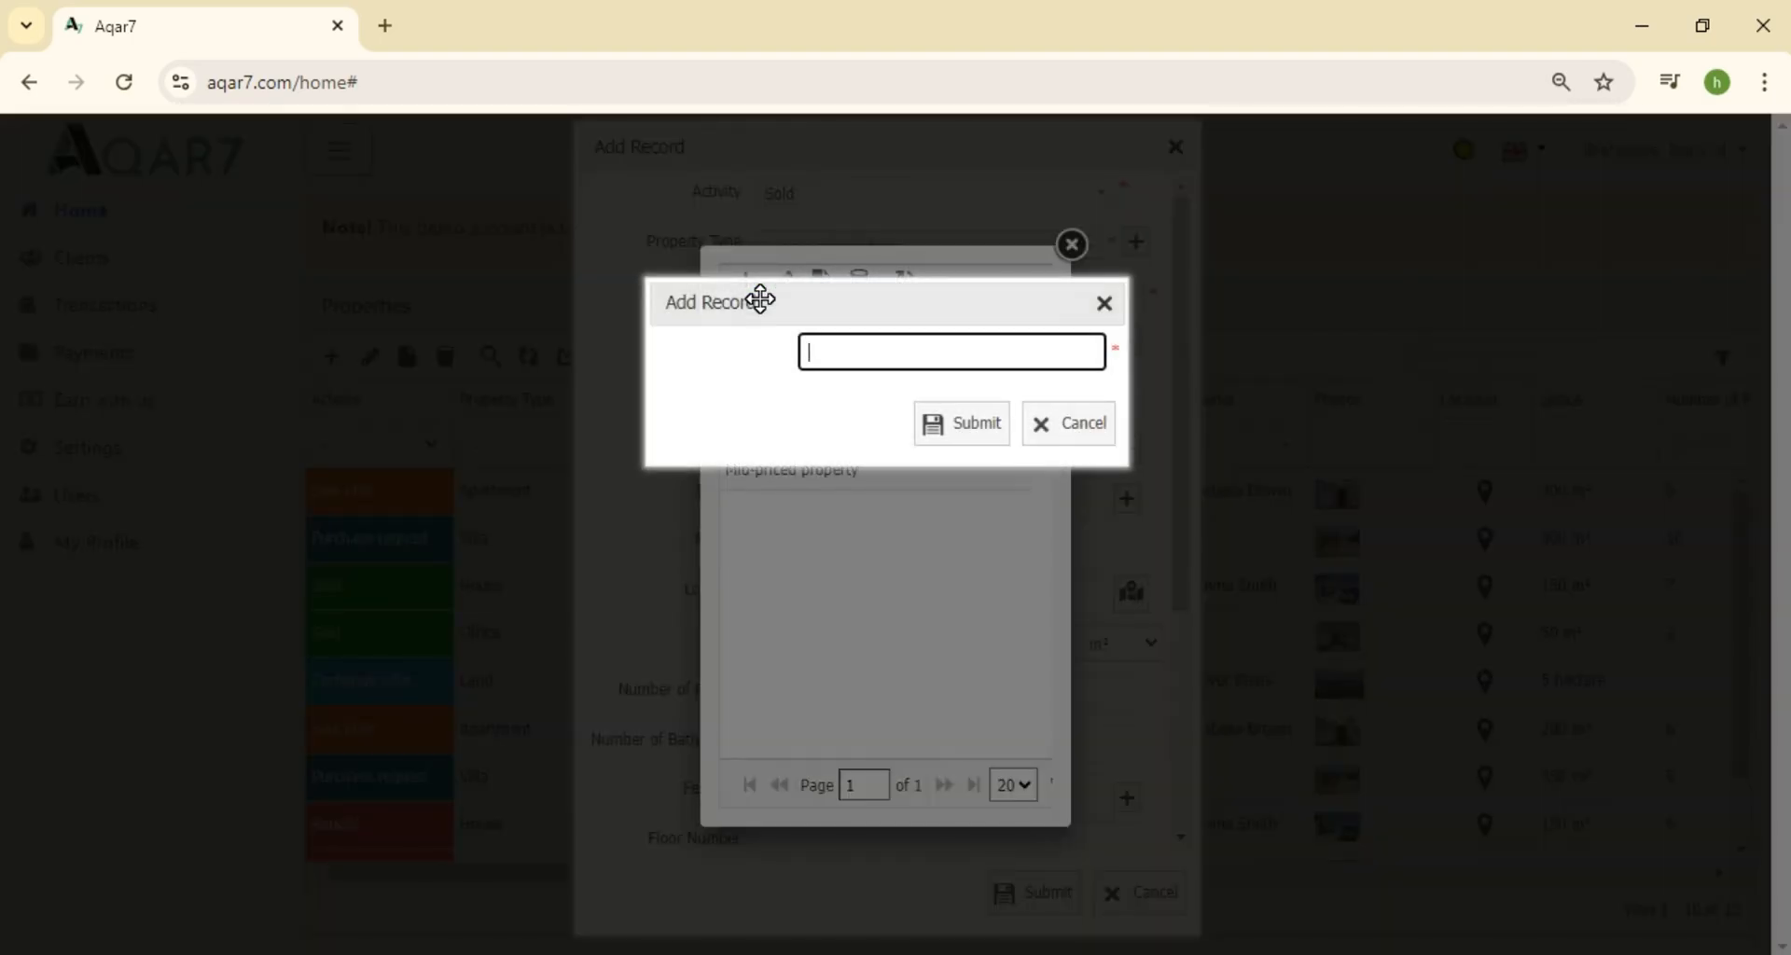
text(Luxury property)
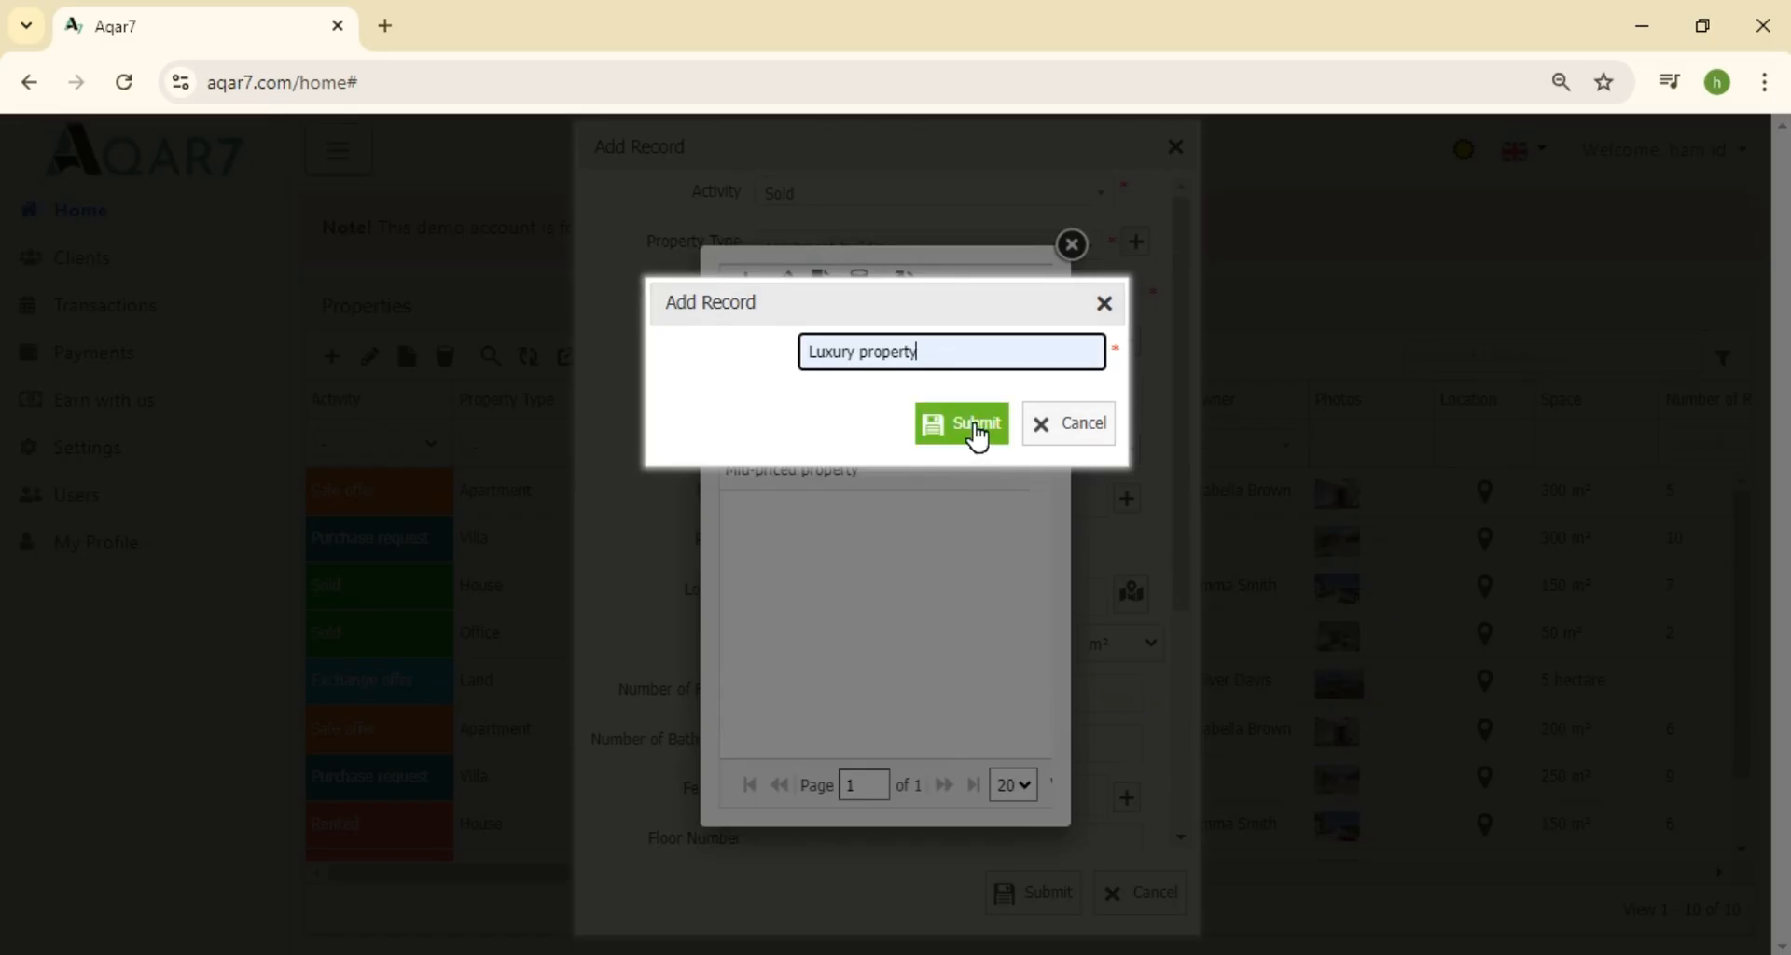
click(978, 436)
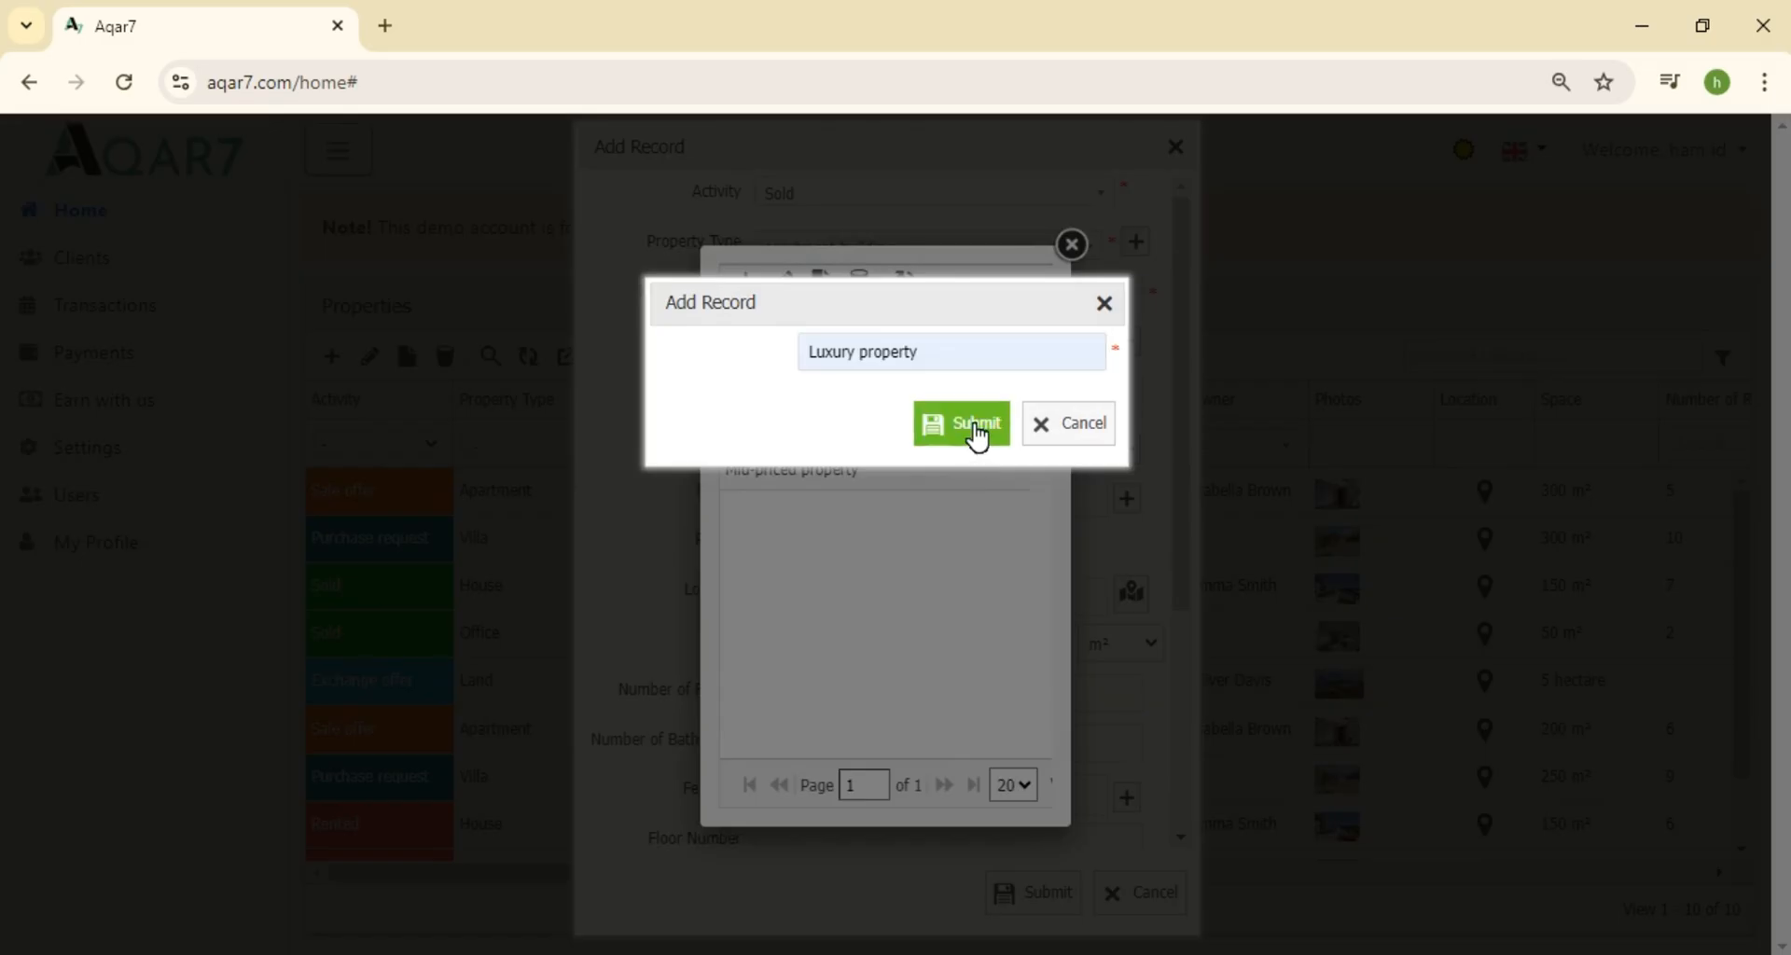
click(1016, 422)
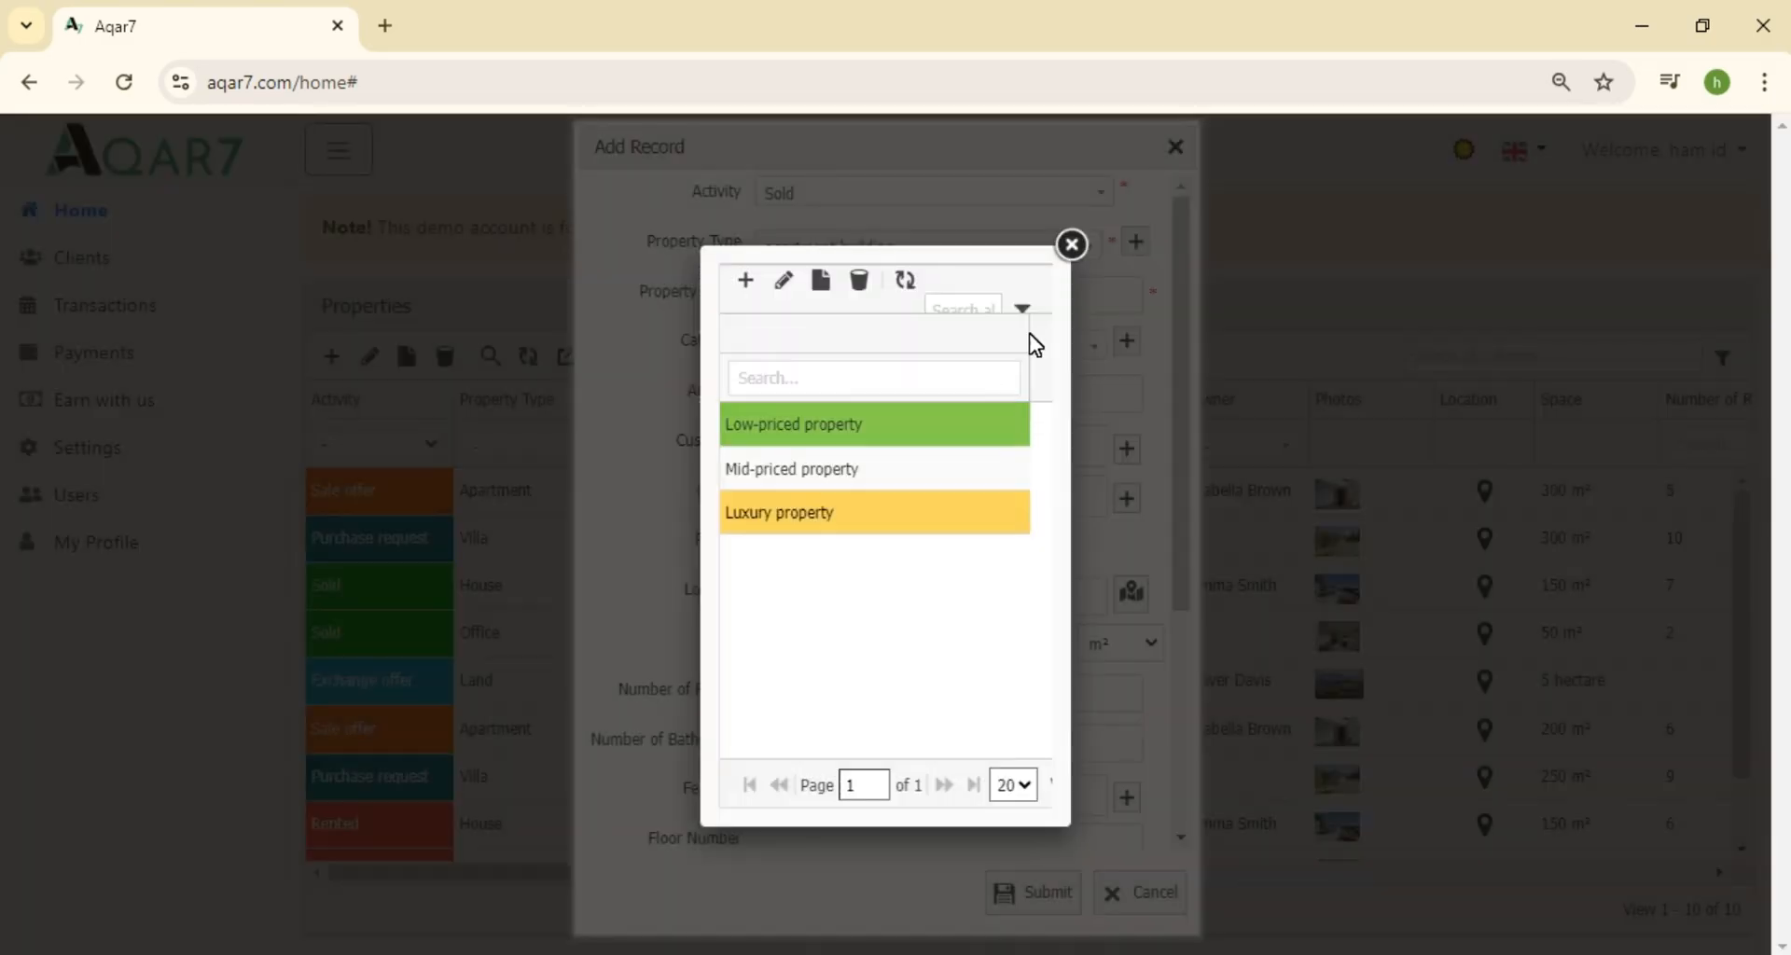
click(1071, 245)
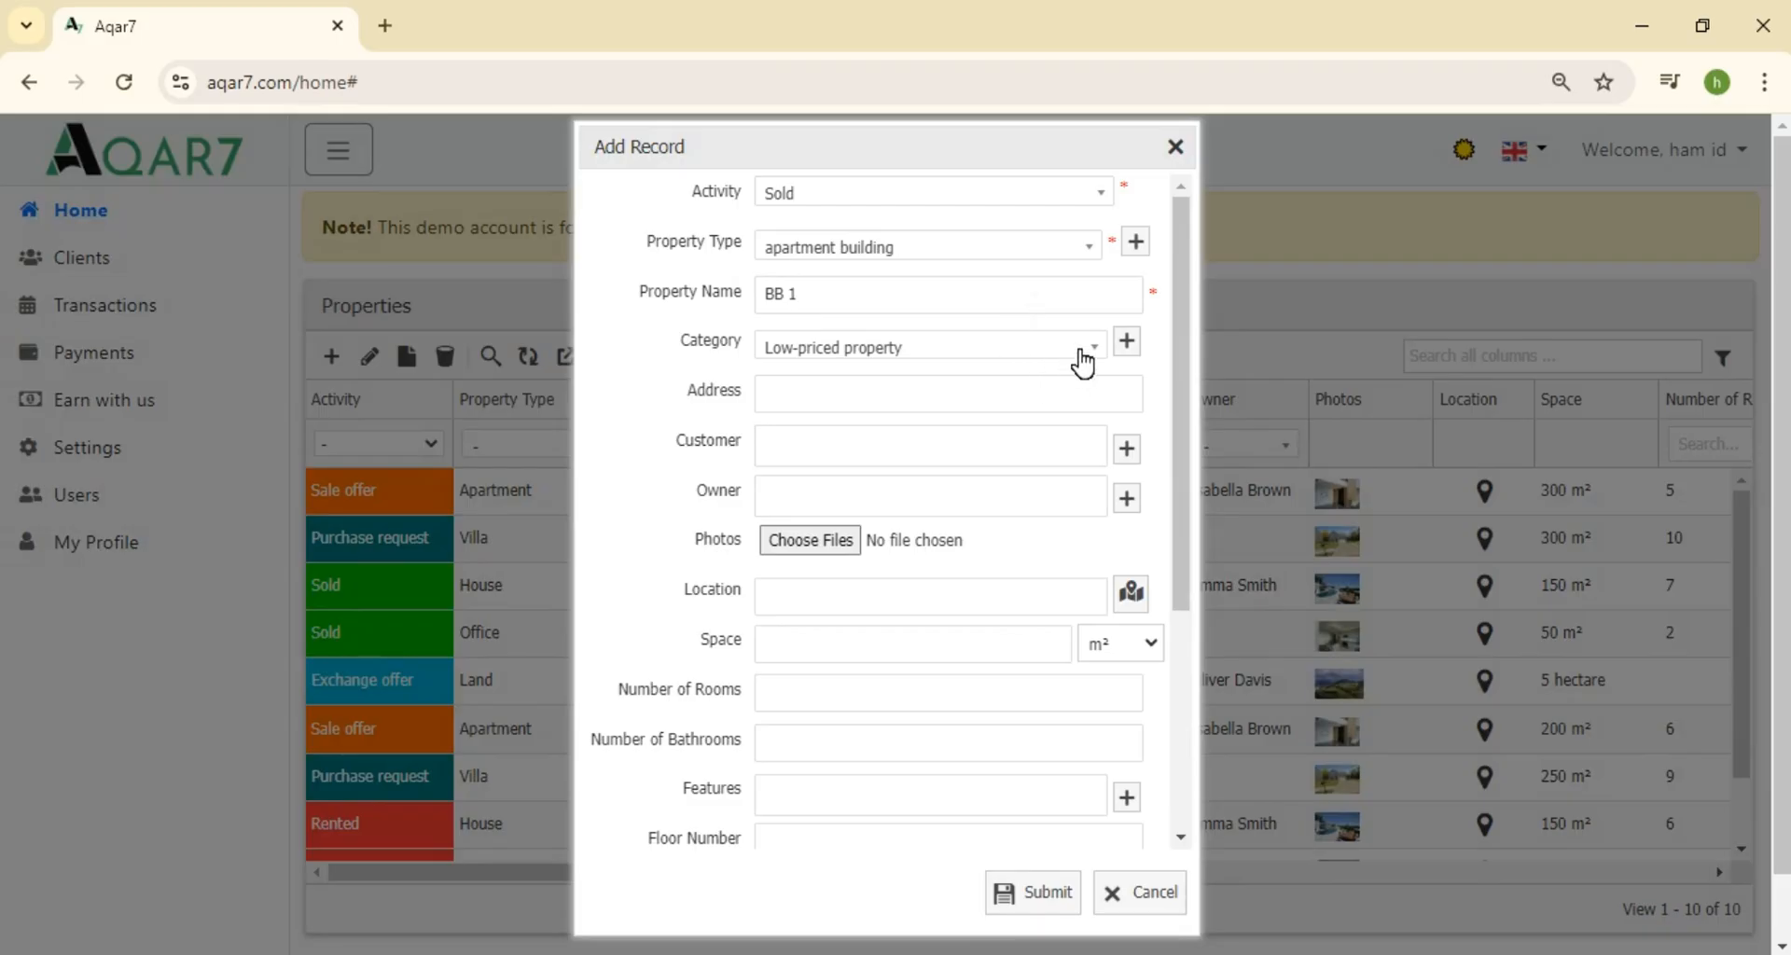
click(1082, 359)
click(863, 540)
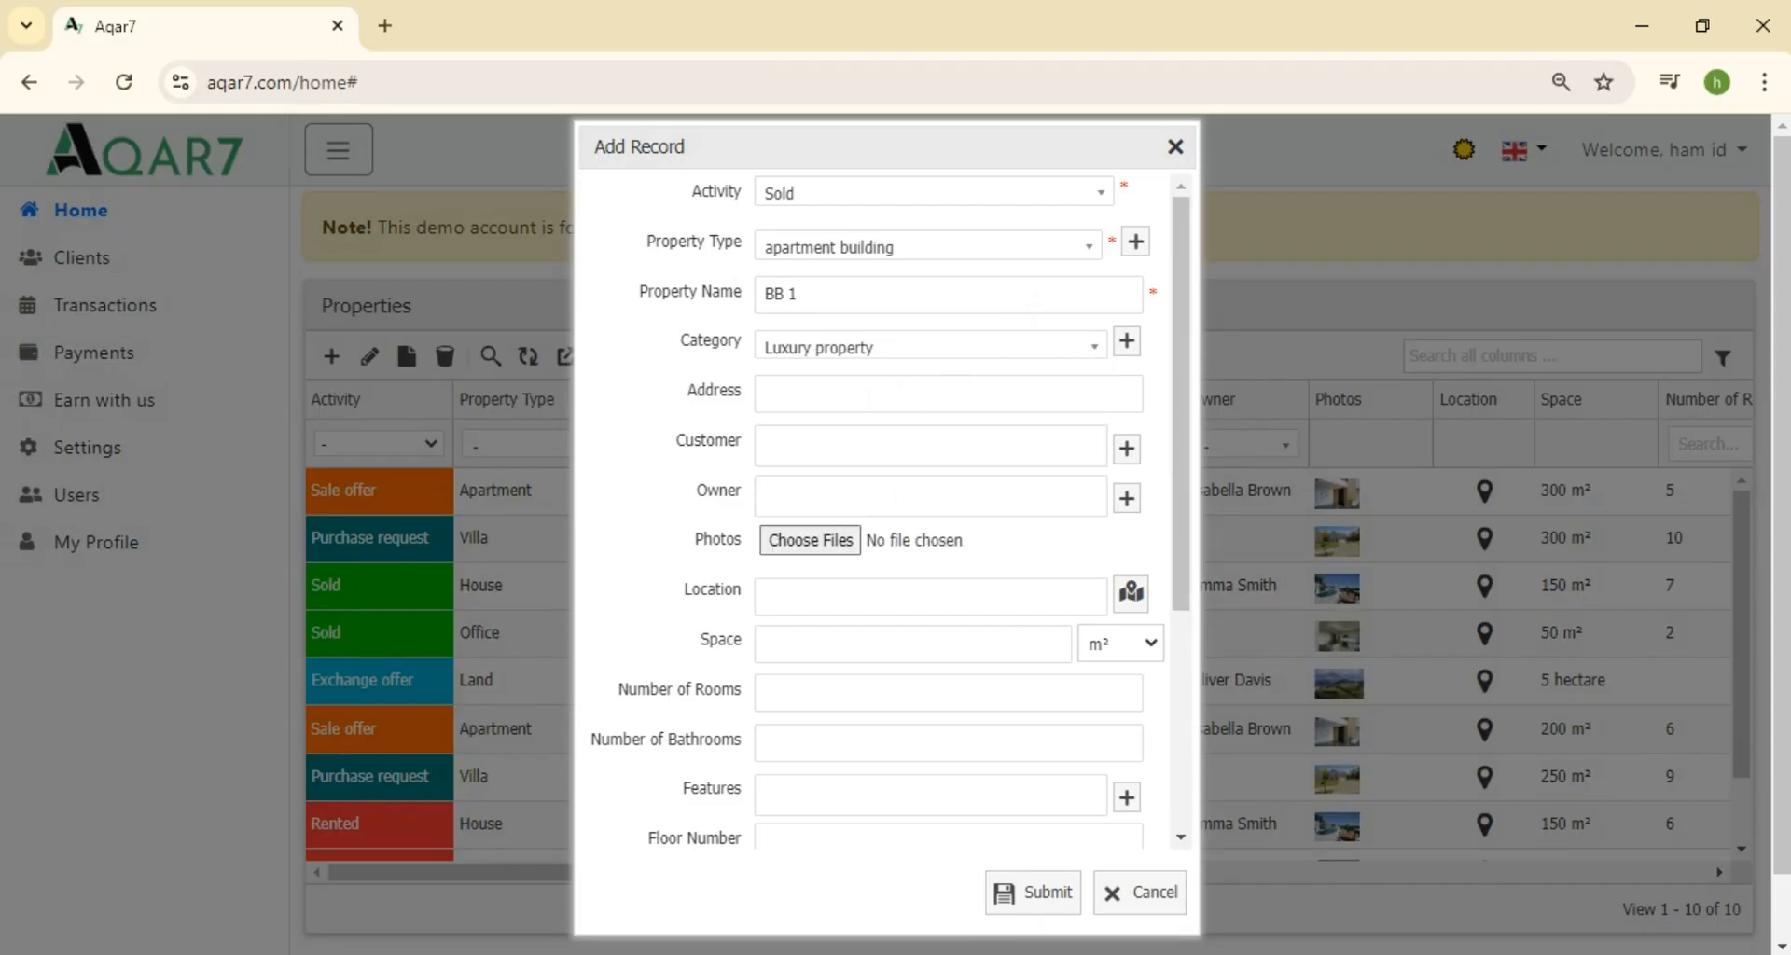
Enter the address Constantine, Algeria
click(868, 397)
text(Constantine, Algeria)
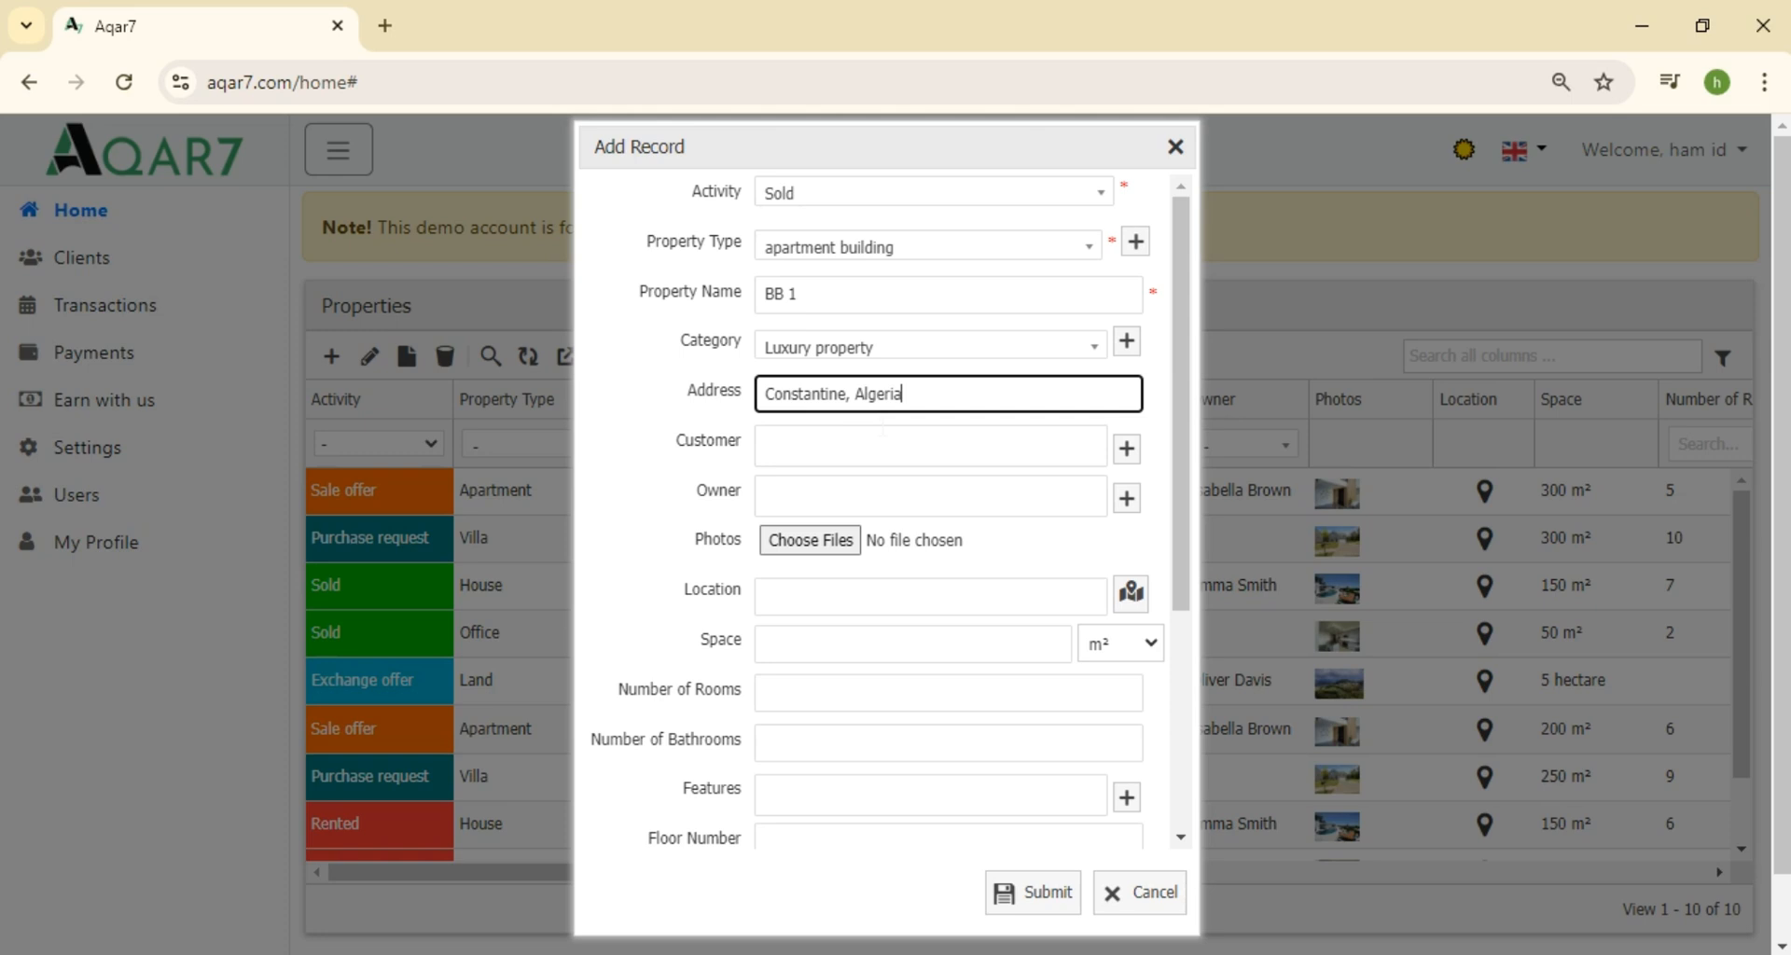
click(899, 449)
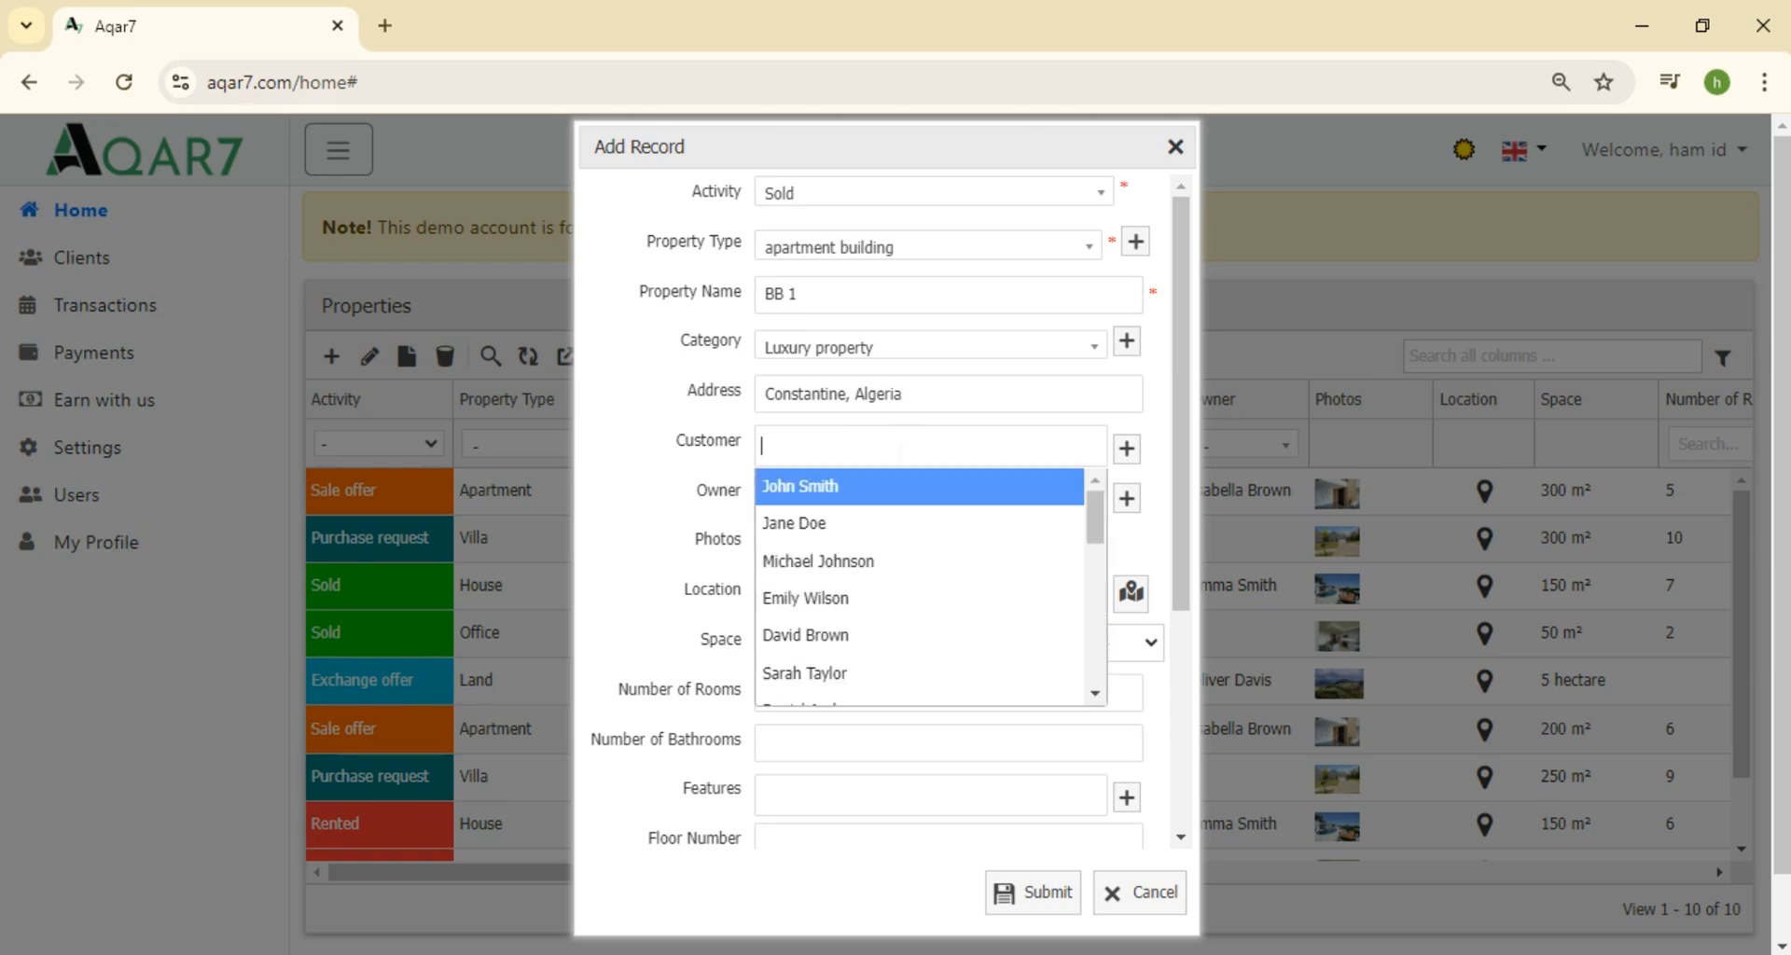
mouse_move(1095, 500)
mouse_down()
mouse_move(1099, 651)
mouse_move(1122, 499)
mouse_up()
Add a new customer record with the customer's name and save it
click(1131, 457)
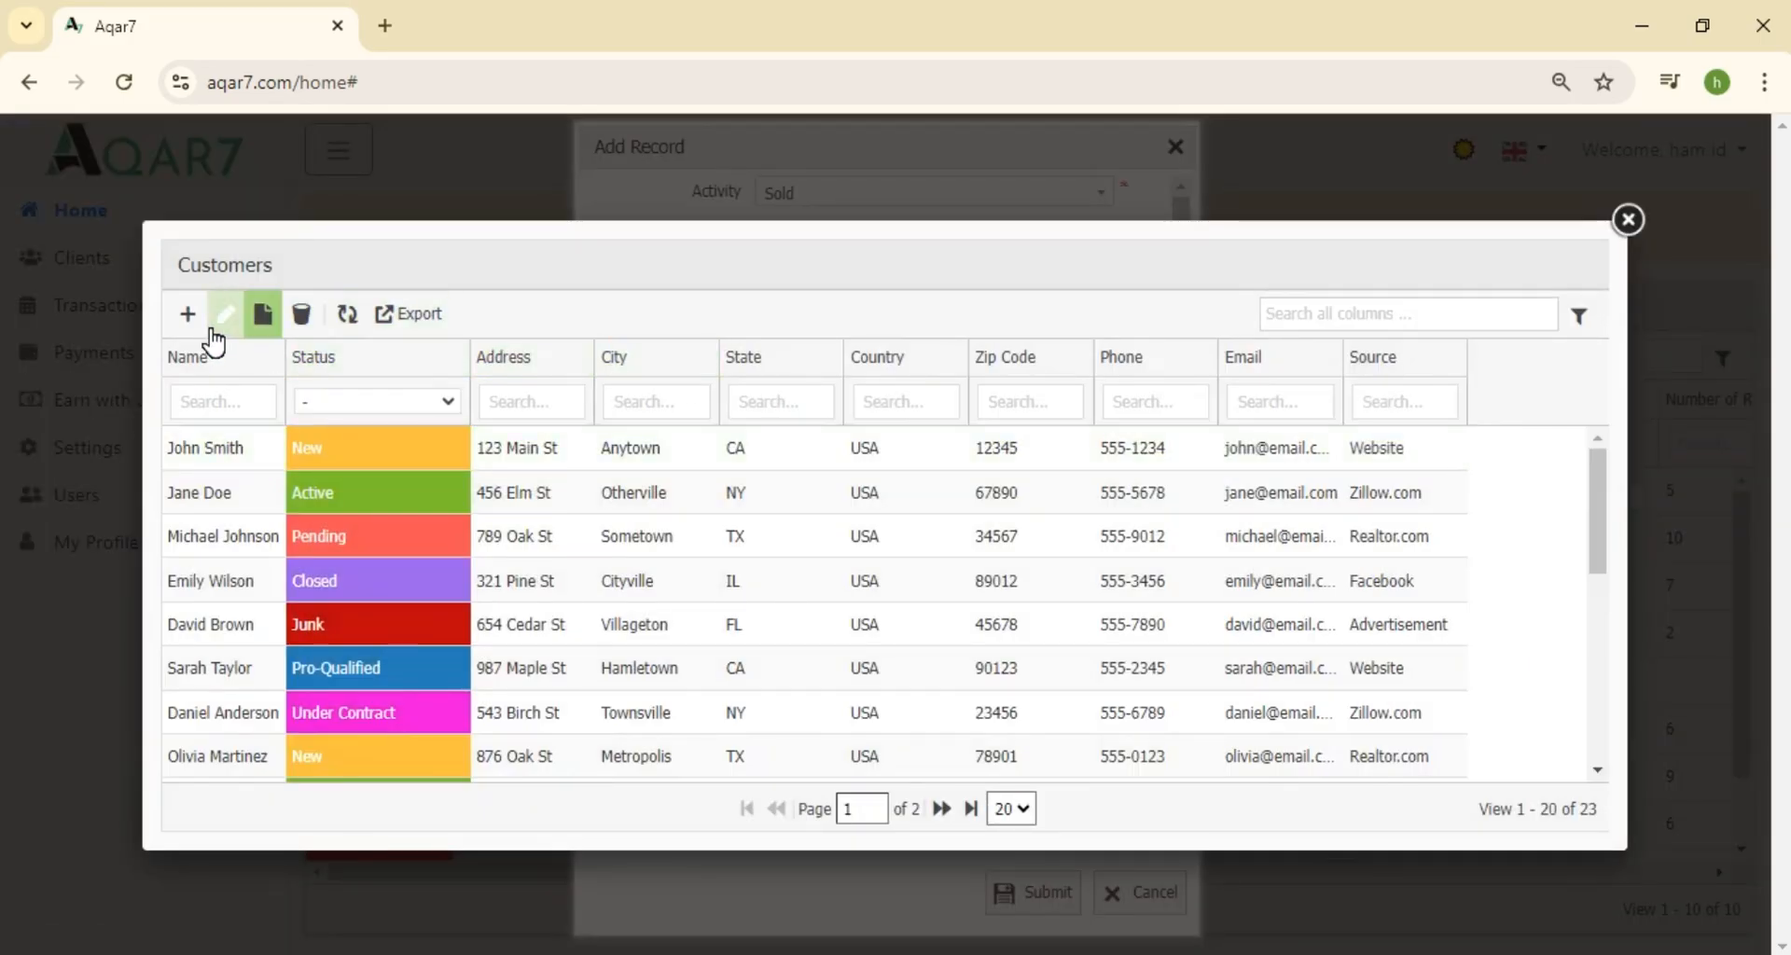
click(187, 317)
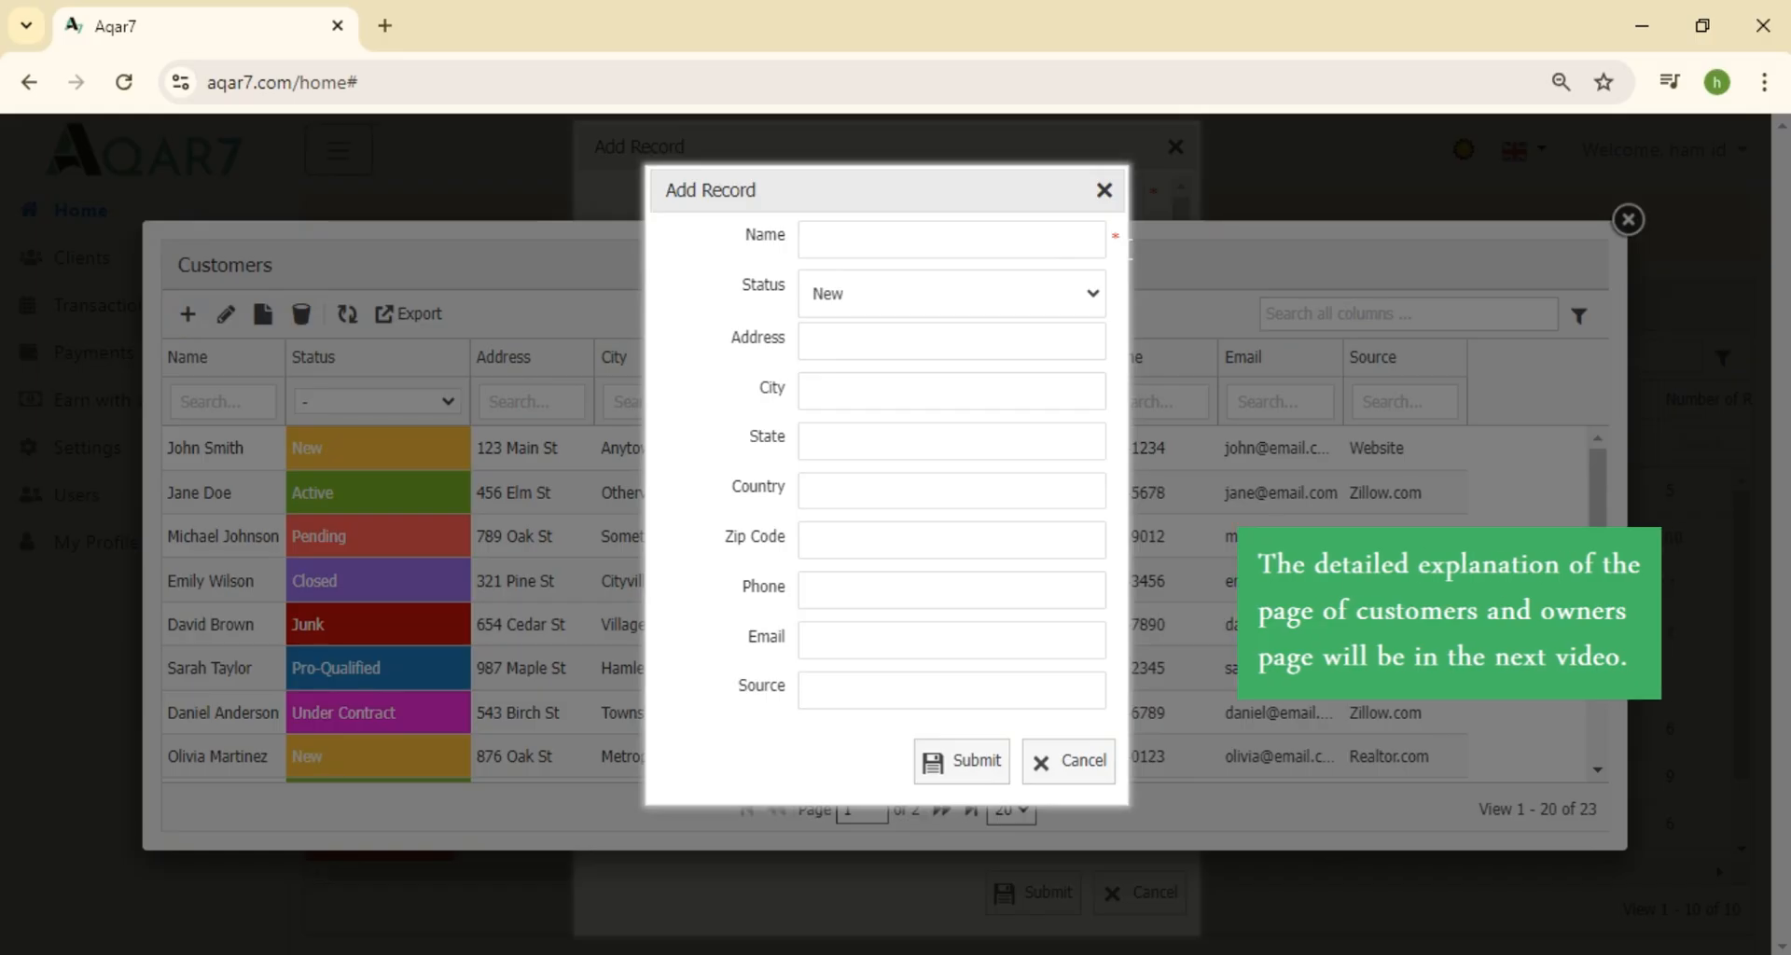
click(1006, 244)
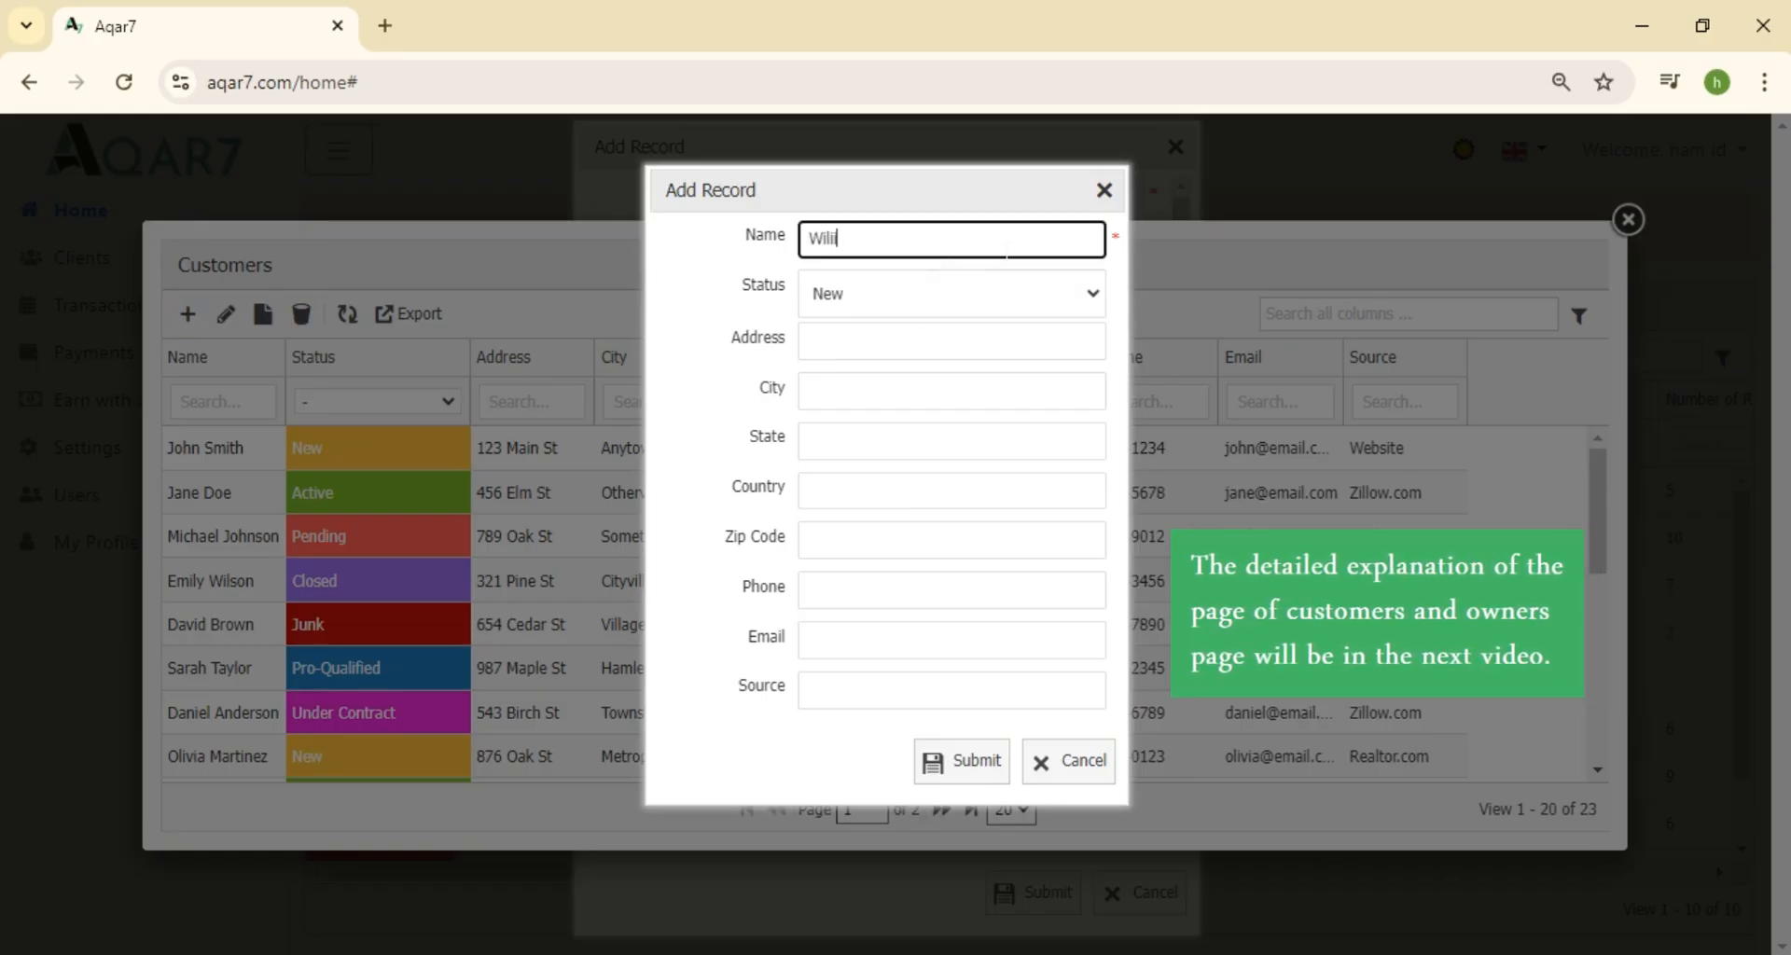
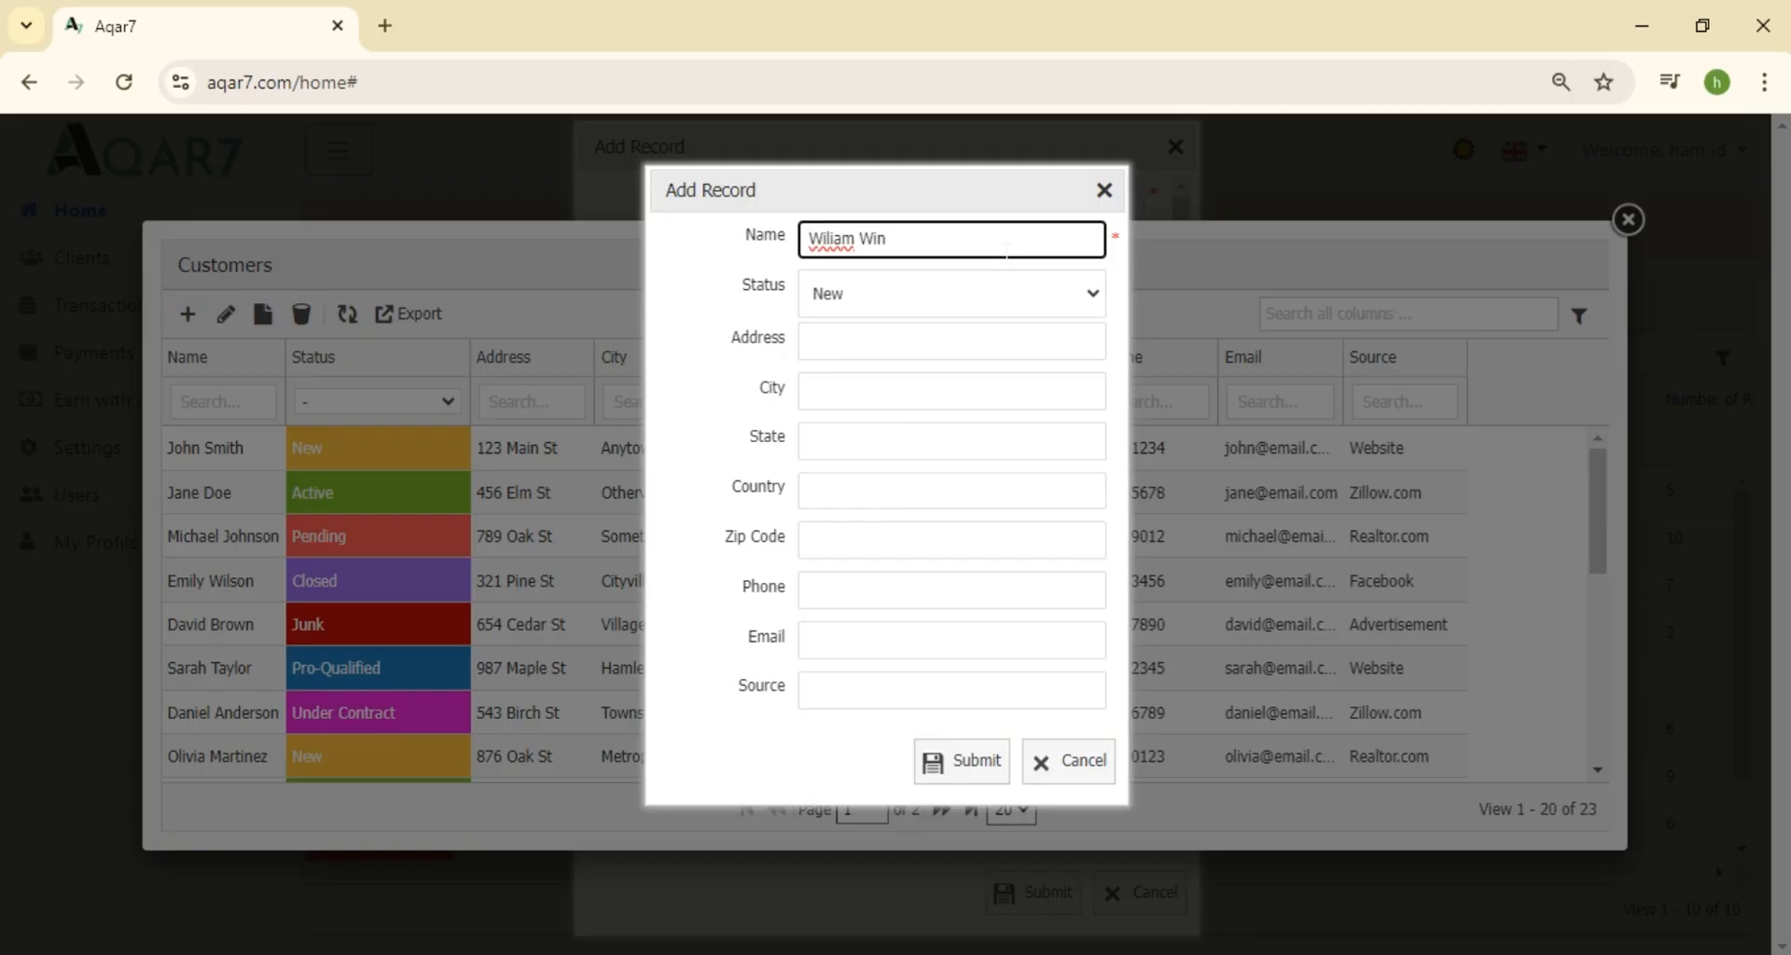
click(975, 761)
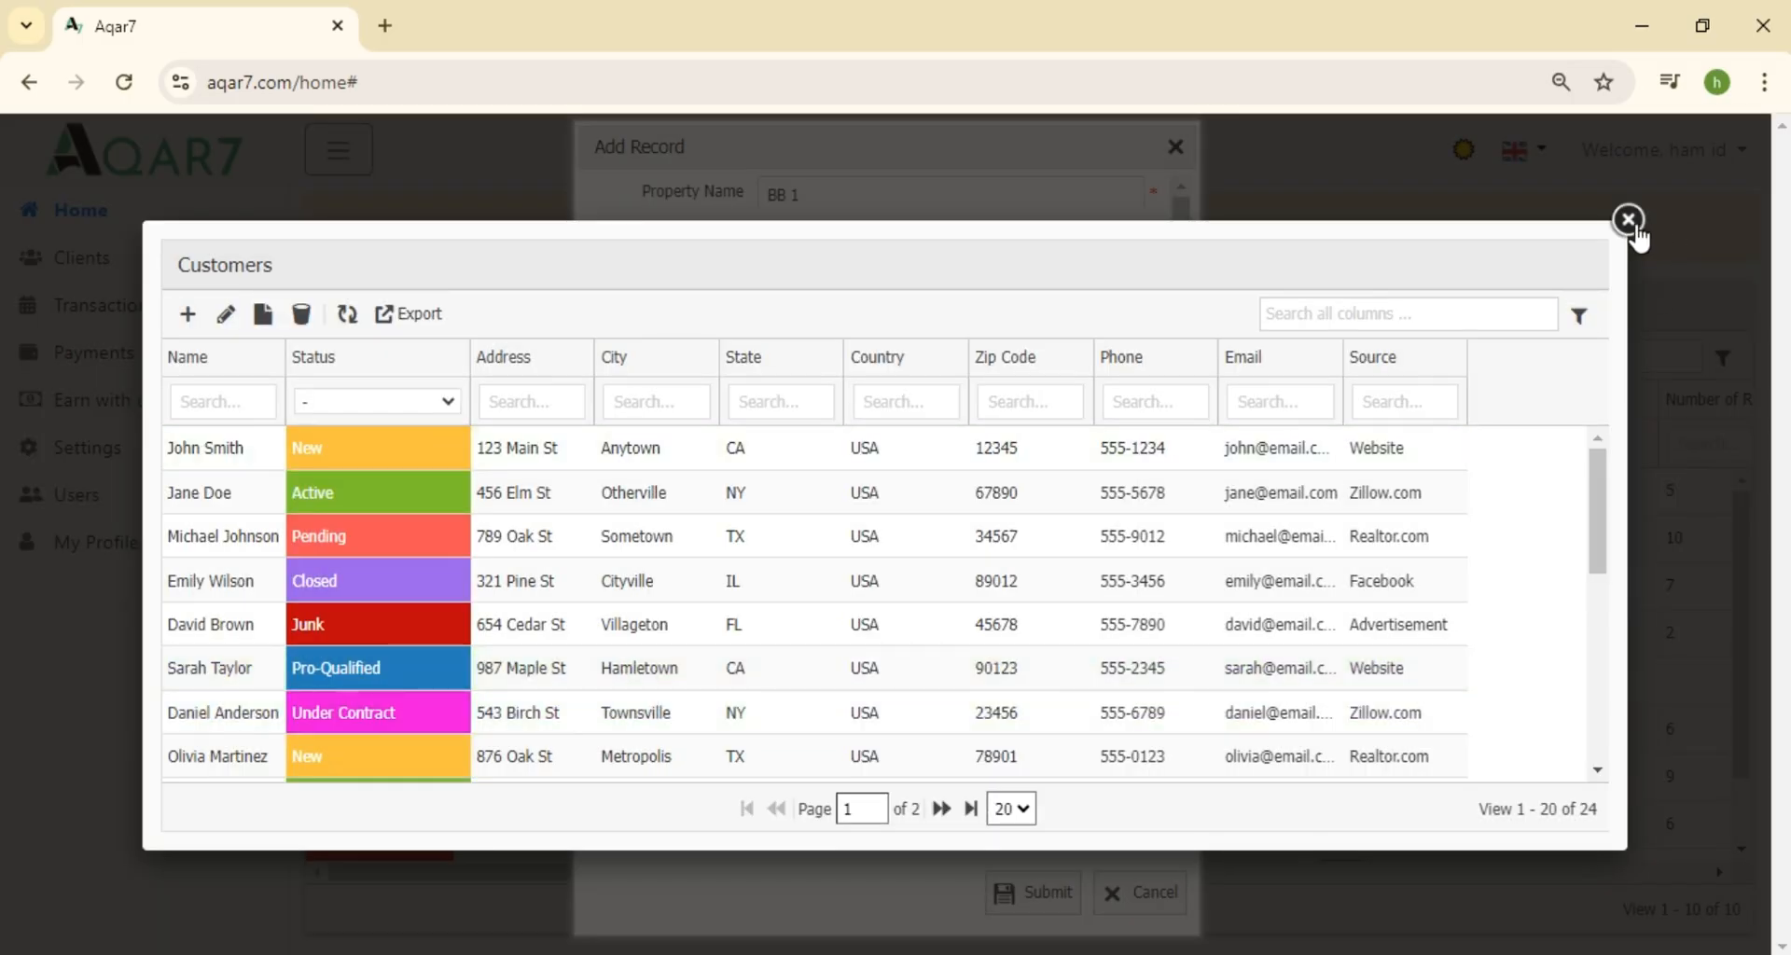
click(1628, 222)
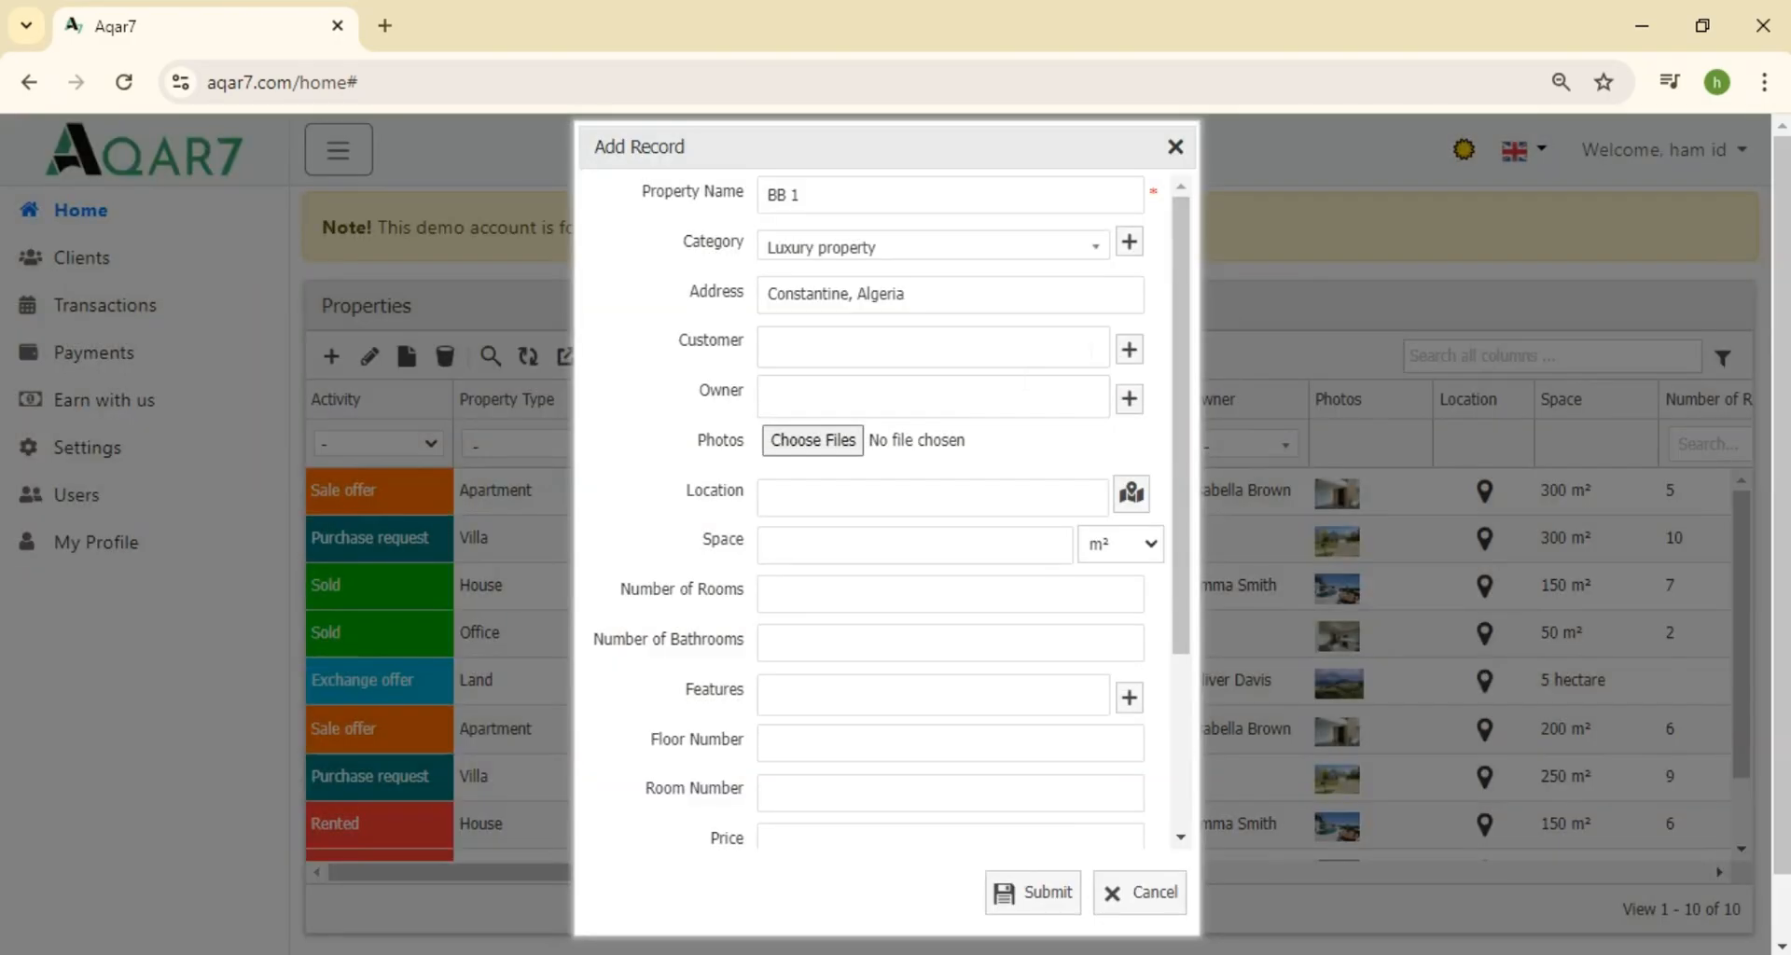
Link the new customer and a second customer to BB 1's Customer field
click(933, 346)
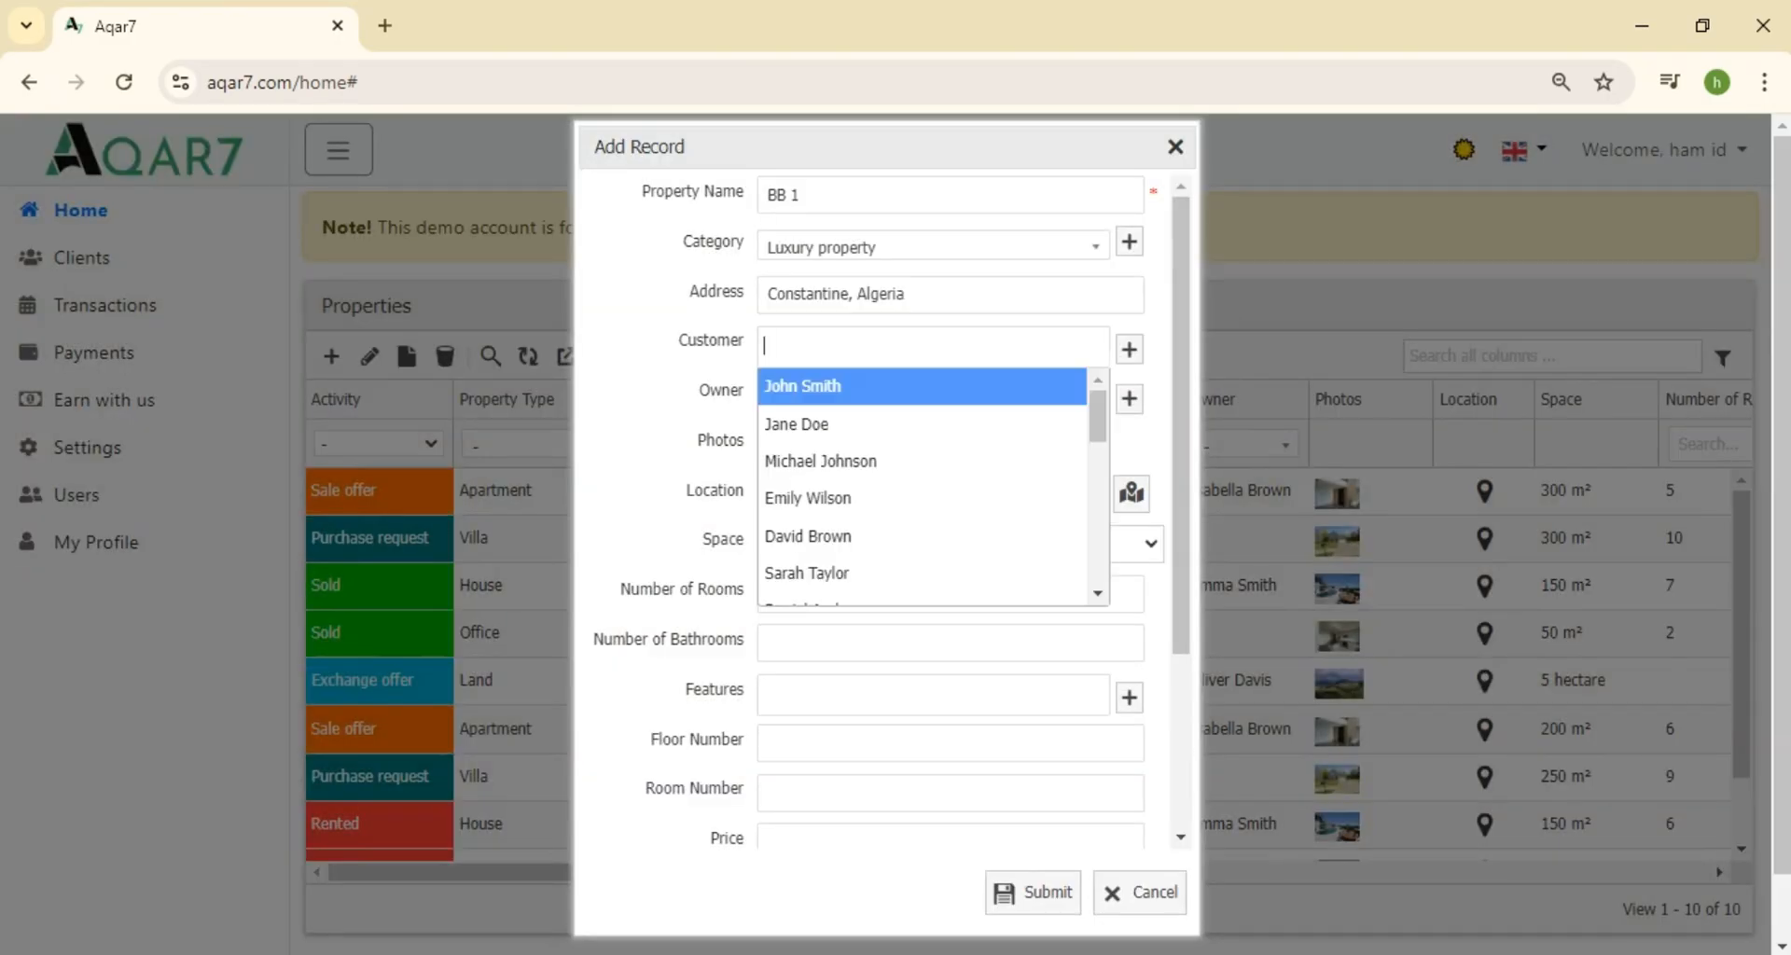
drag(1099, 427, 1101, 587)
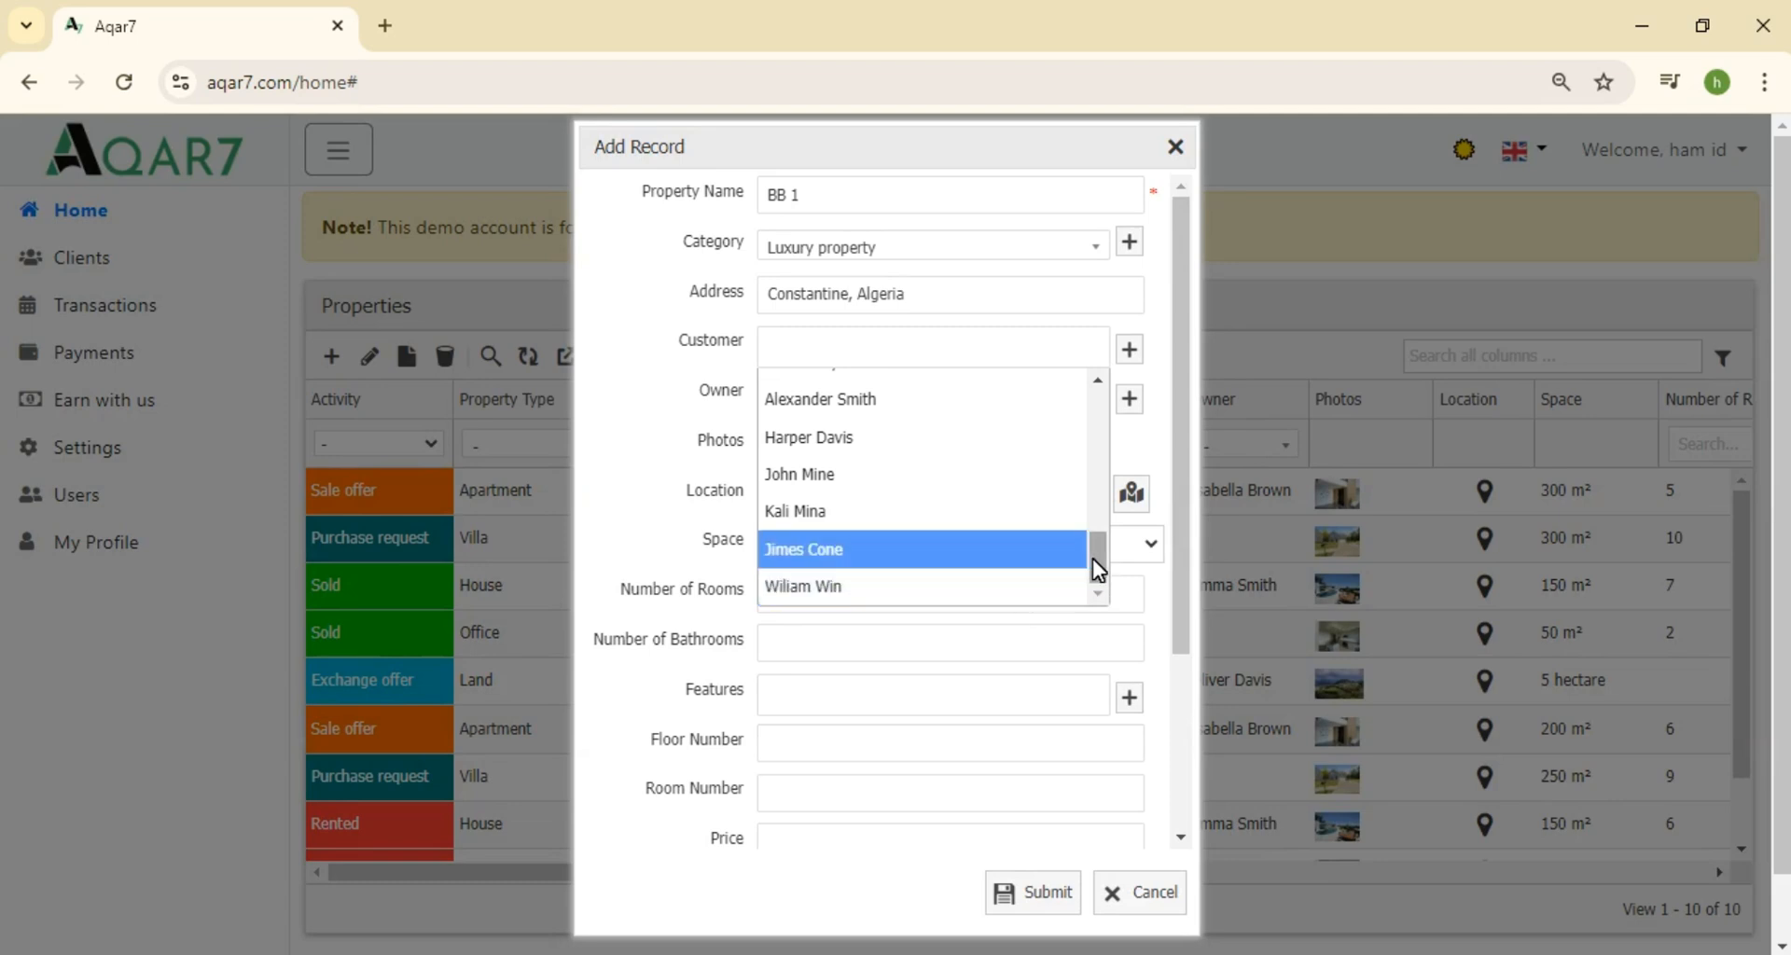
click(969, 363)
text(Wilia)
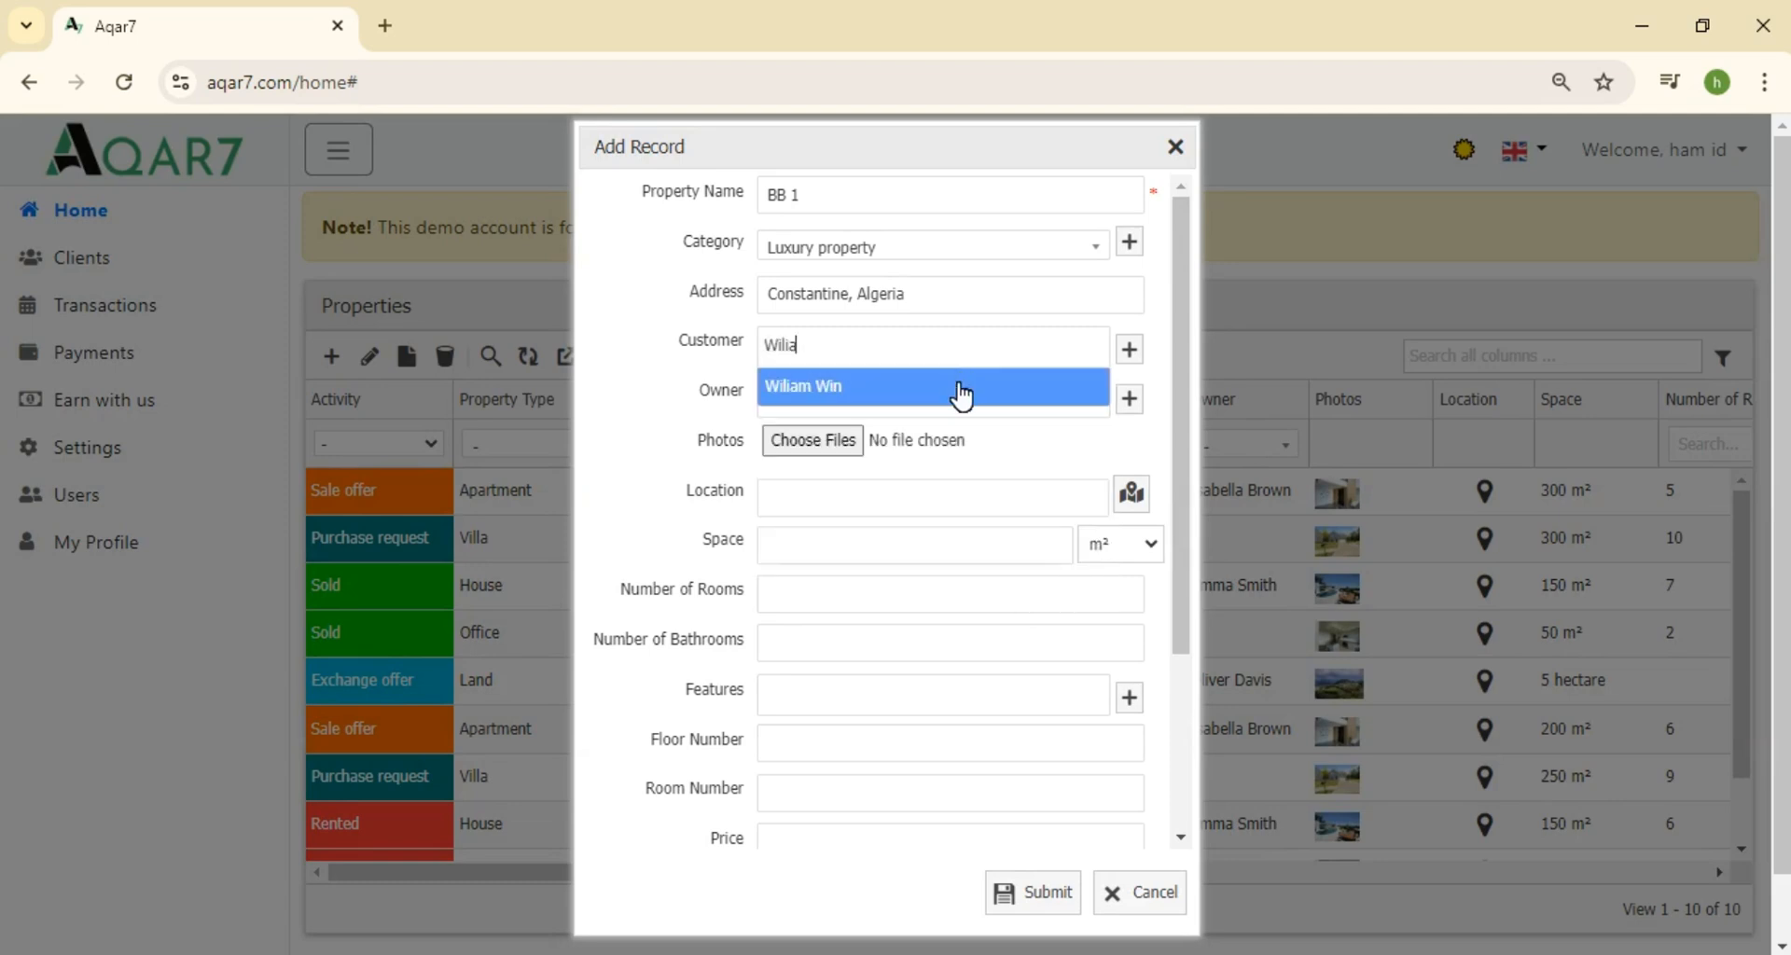
click(959, 392)
click(1017, 352)
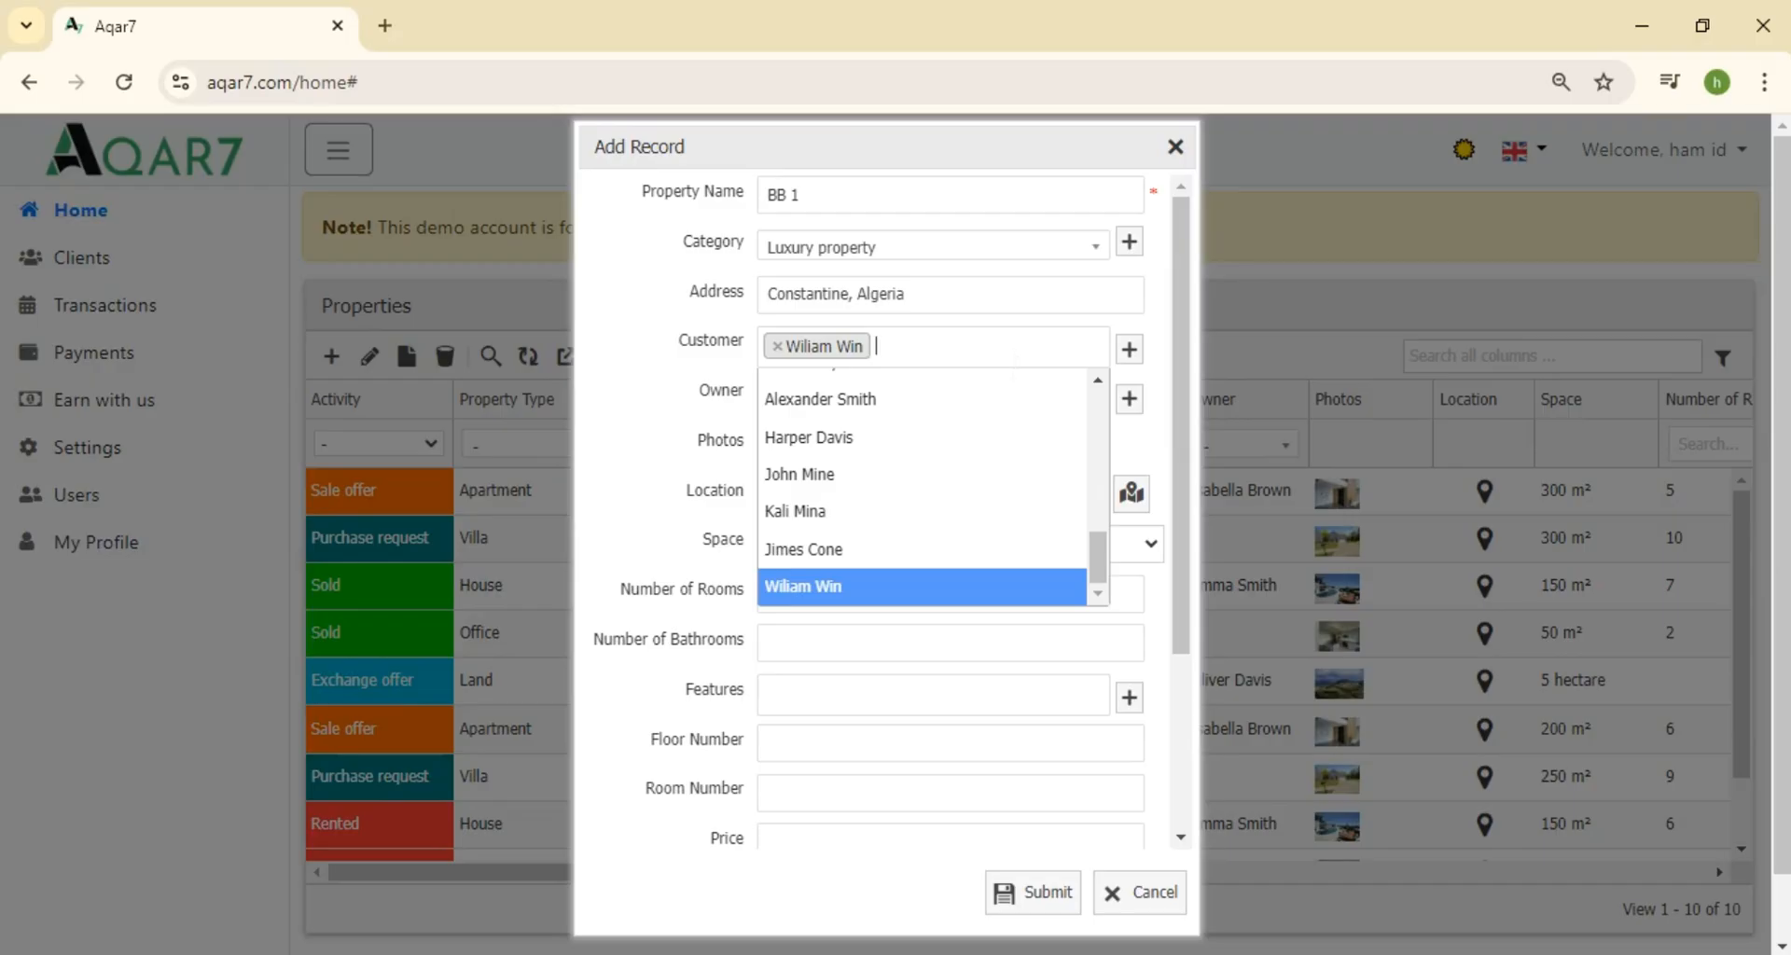
click(961, 400)
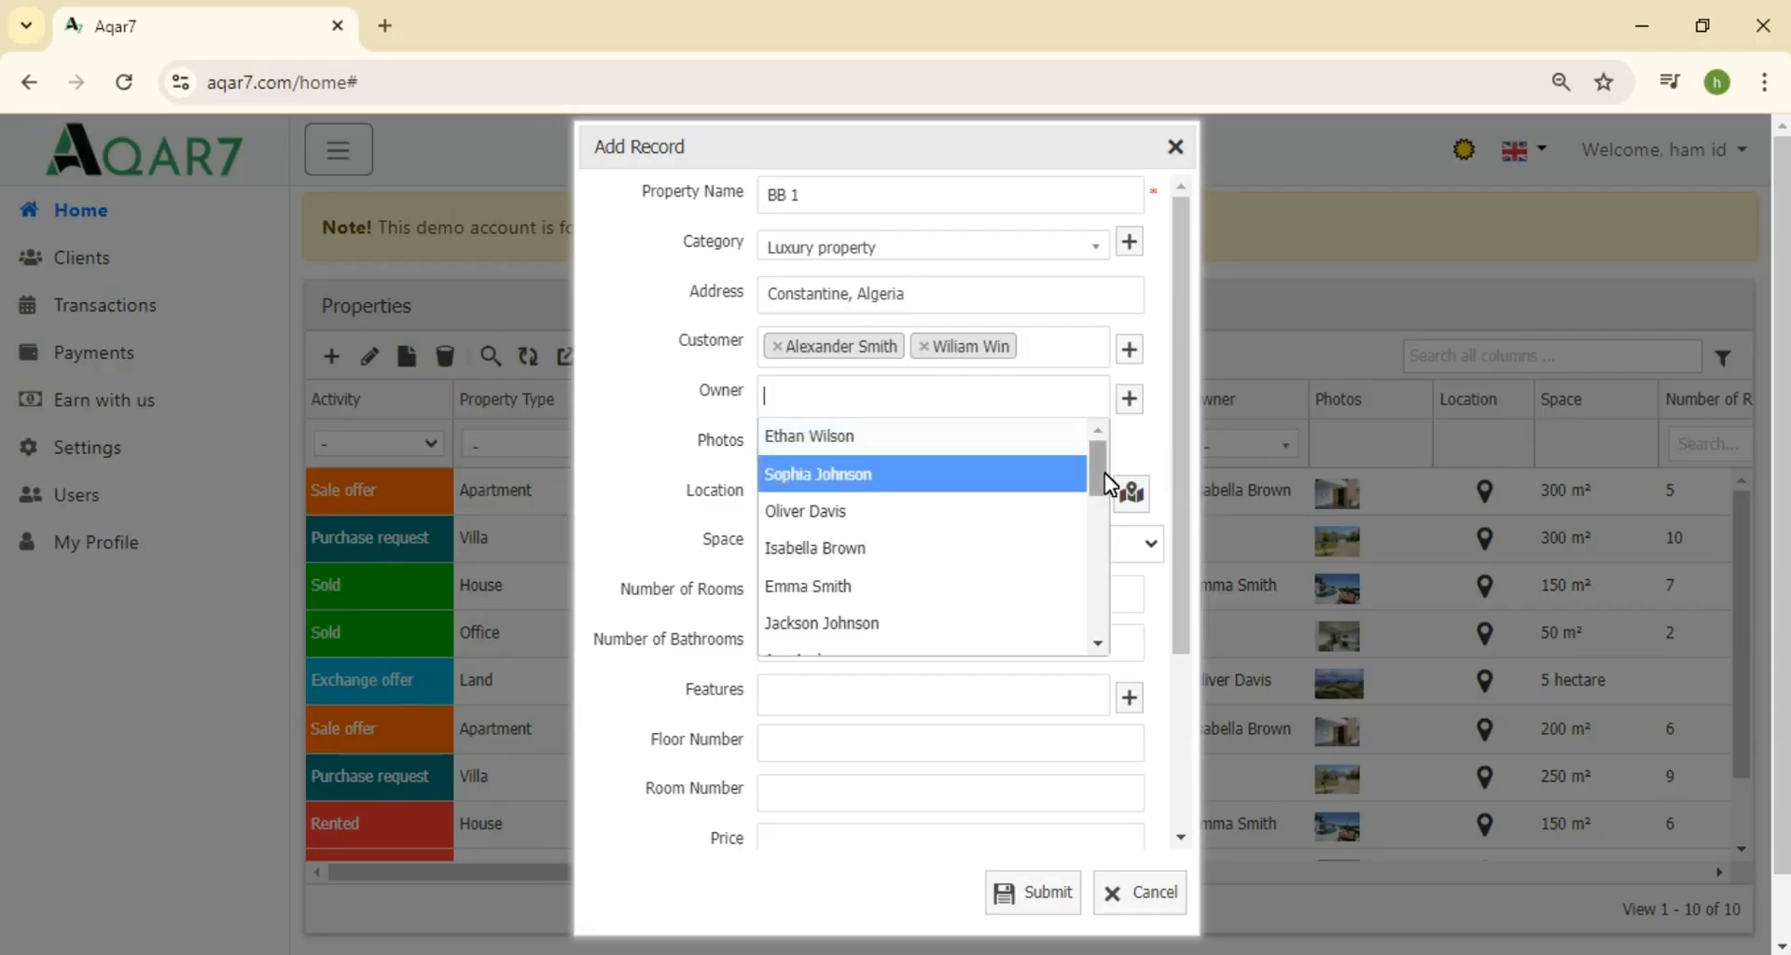
drag(1105, 474, 1103, 634)
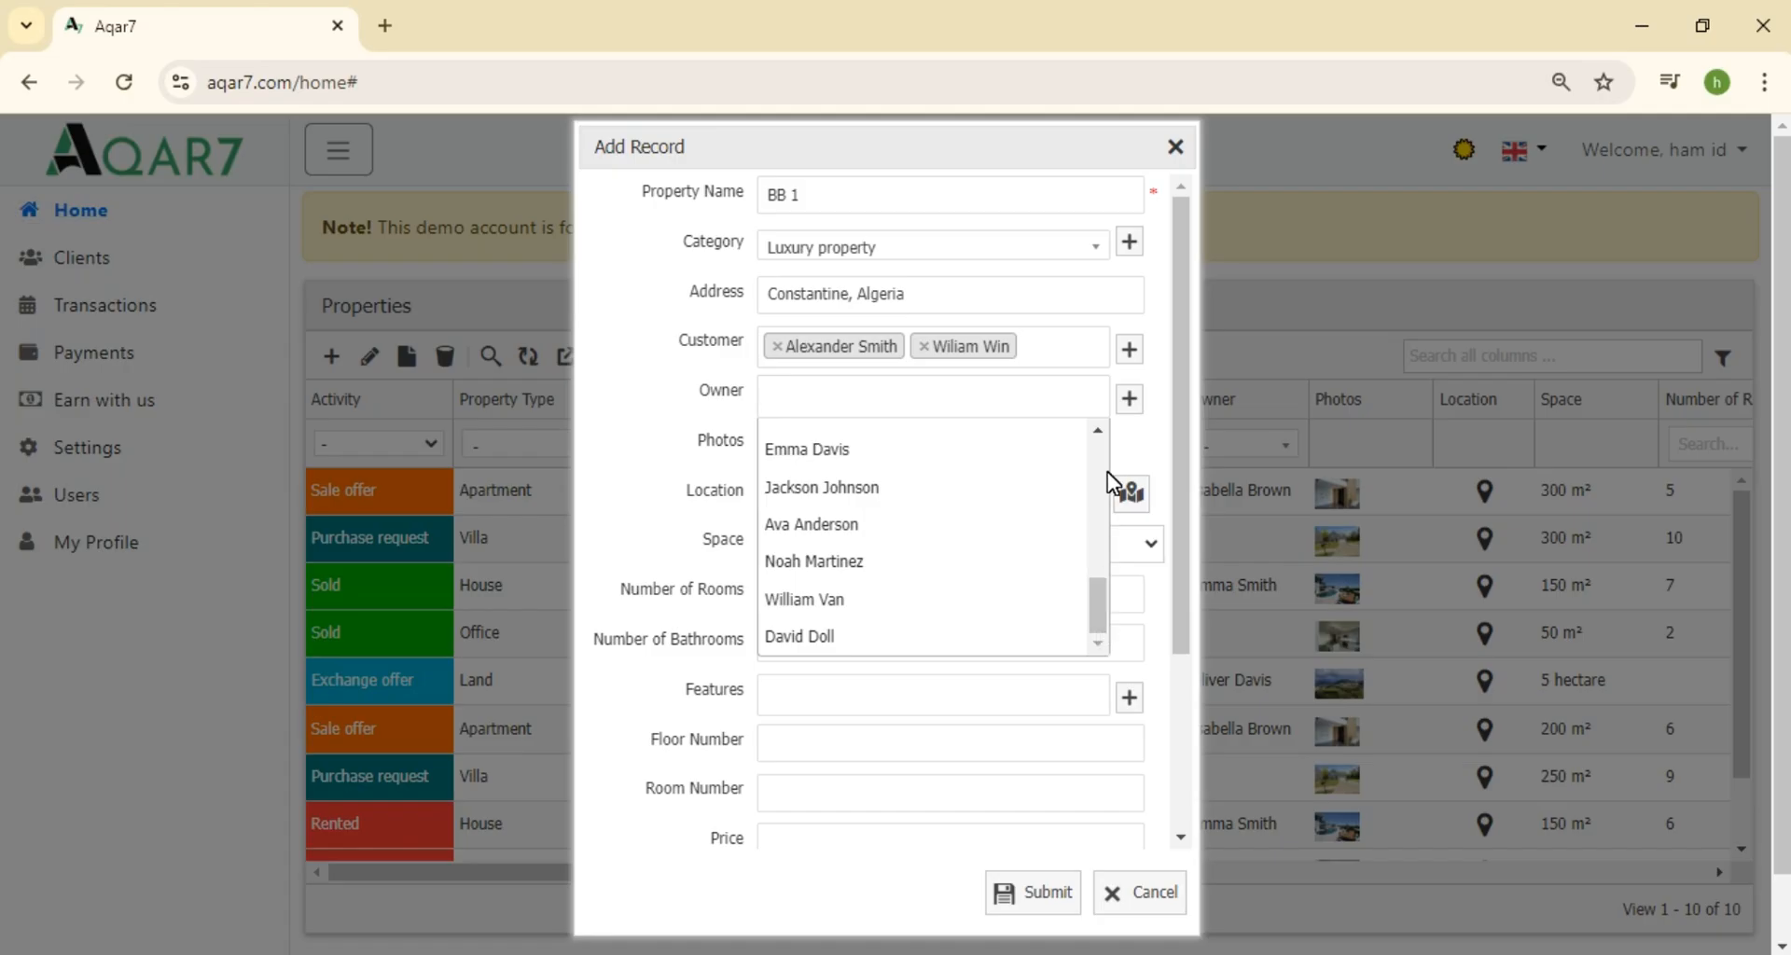
click(1130, 399)
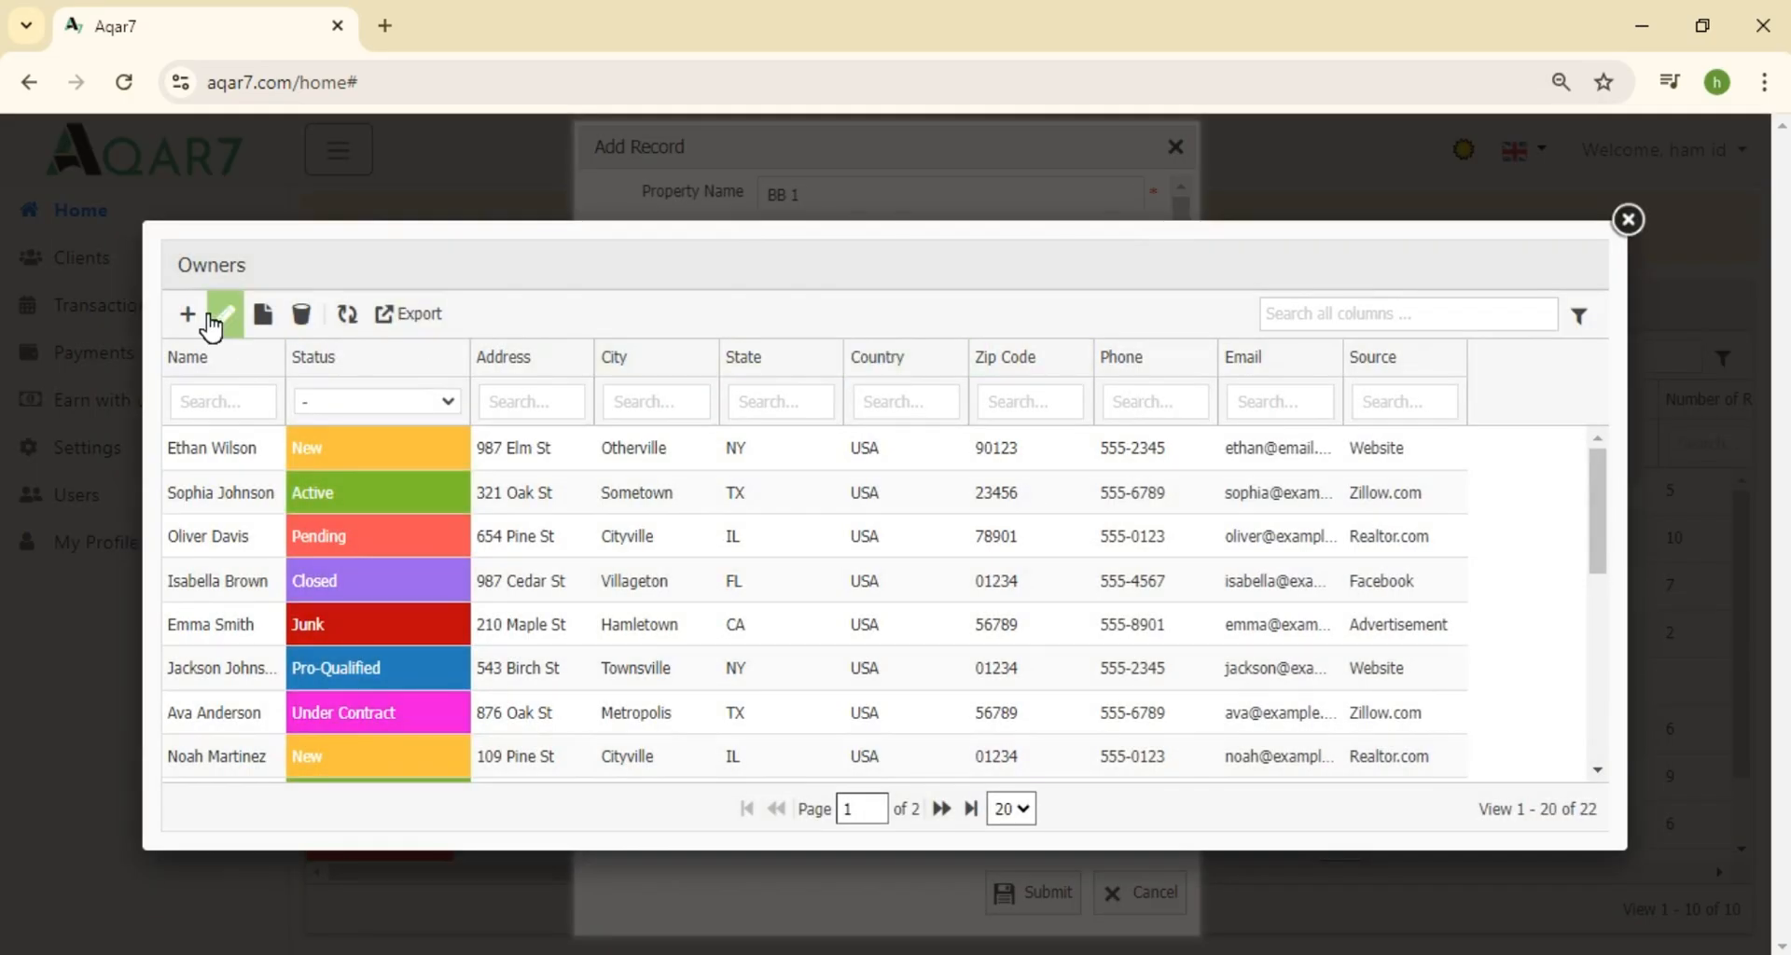
Add a new owner record with the owner's name and save it
click(187, 313)
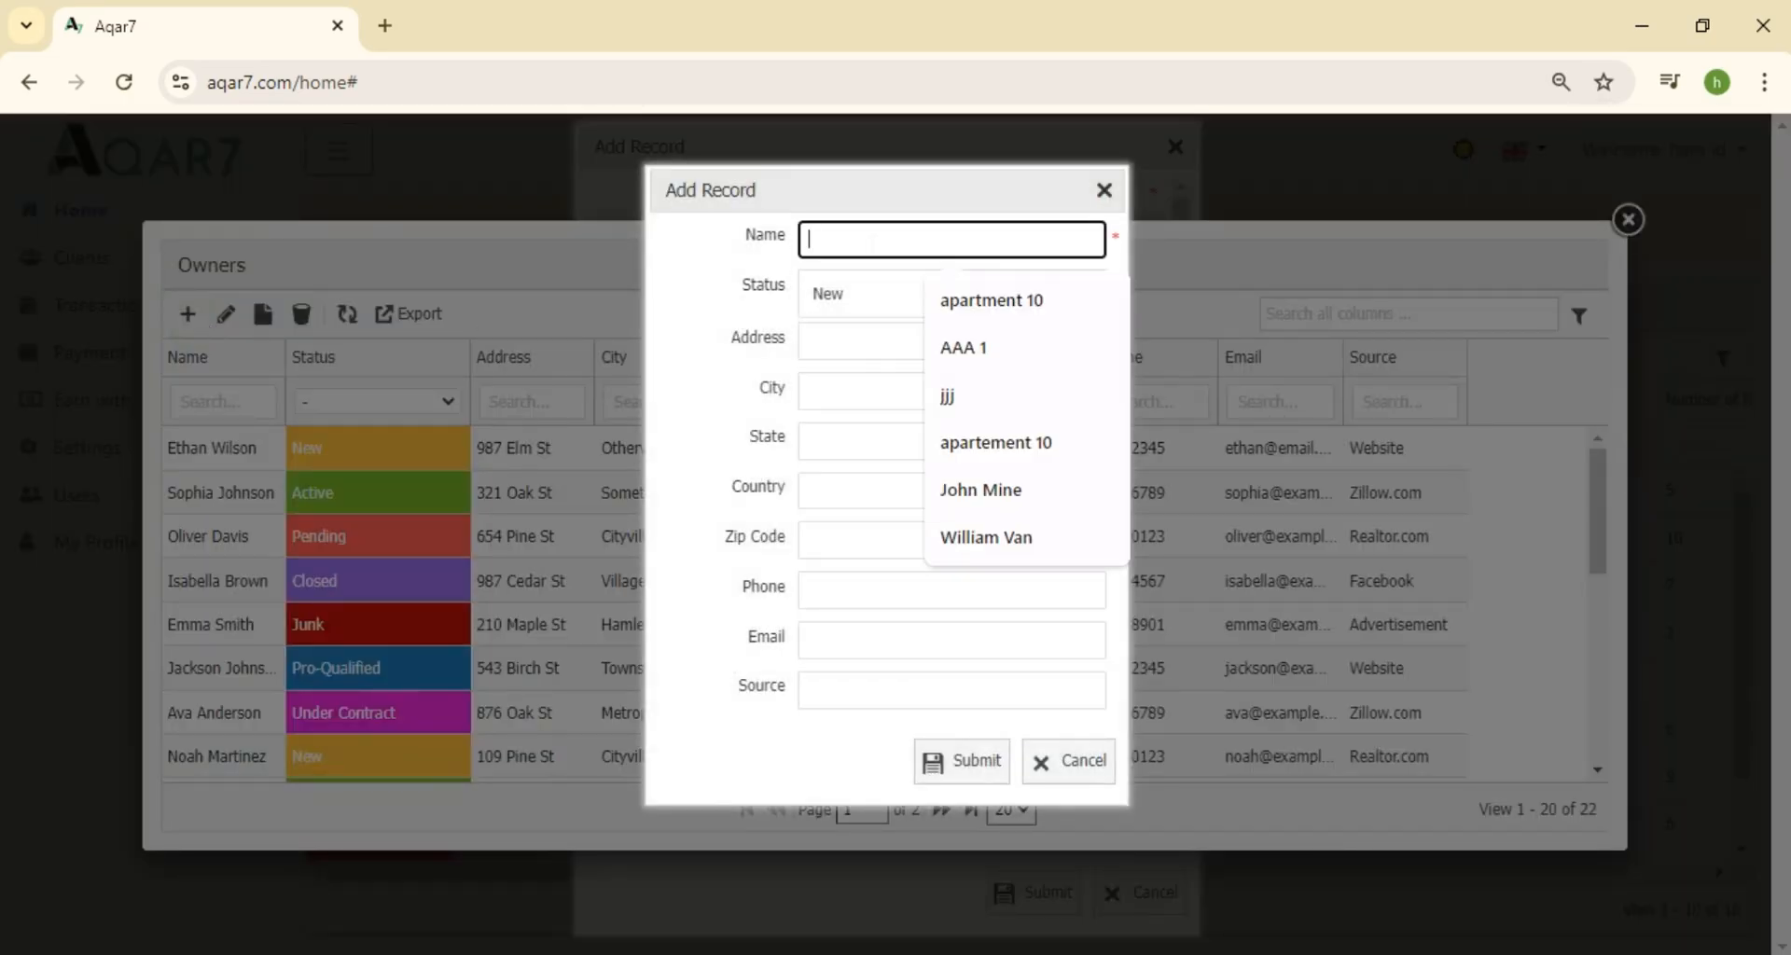
text(\)
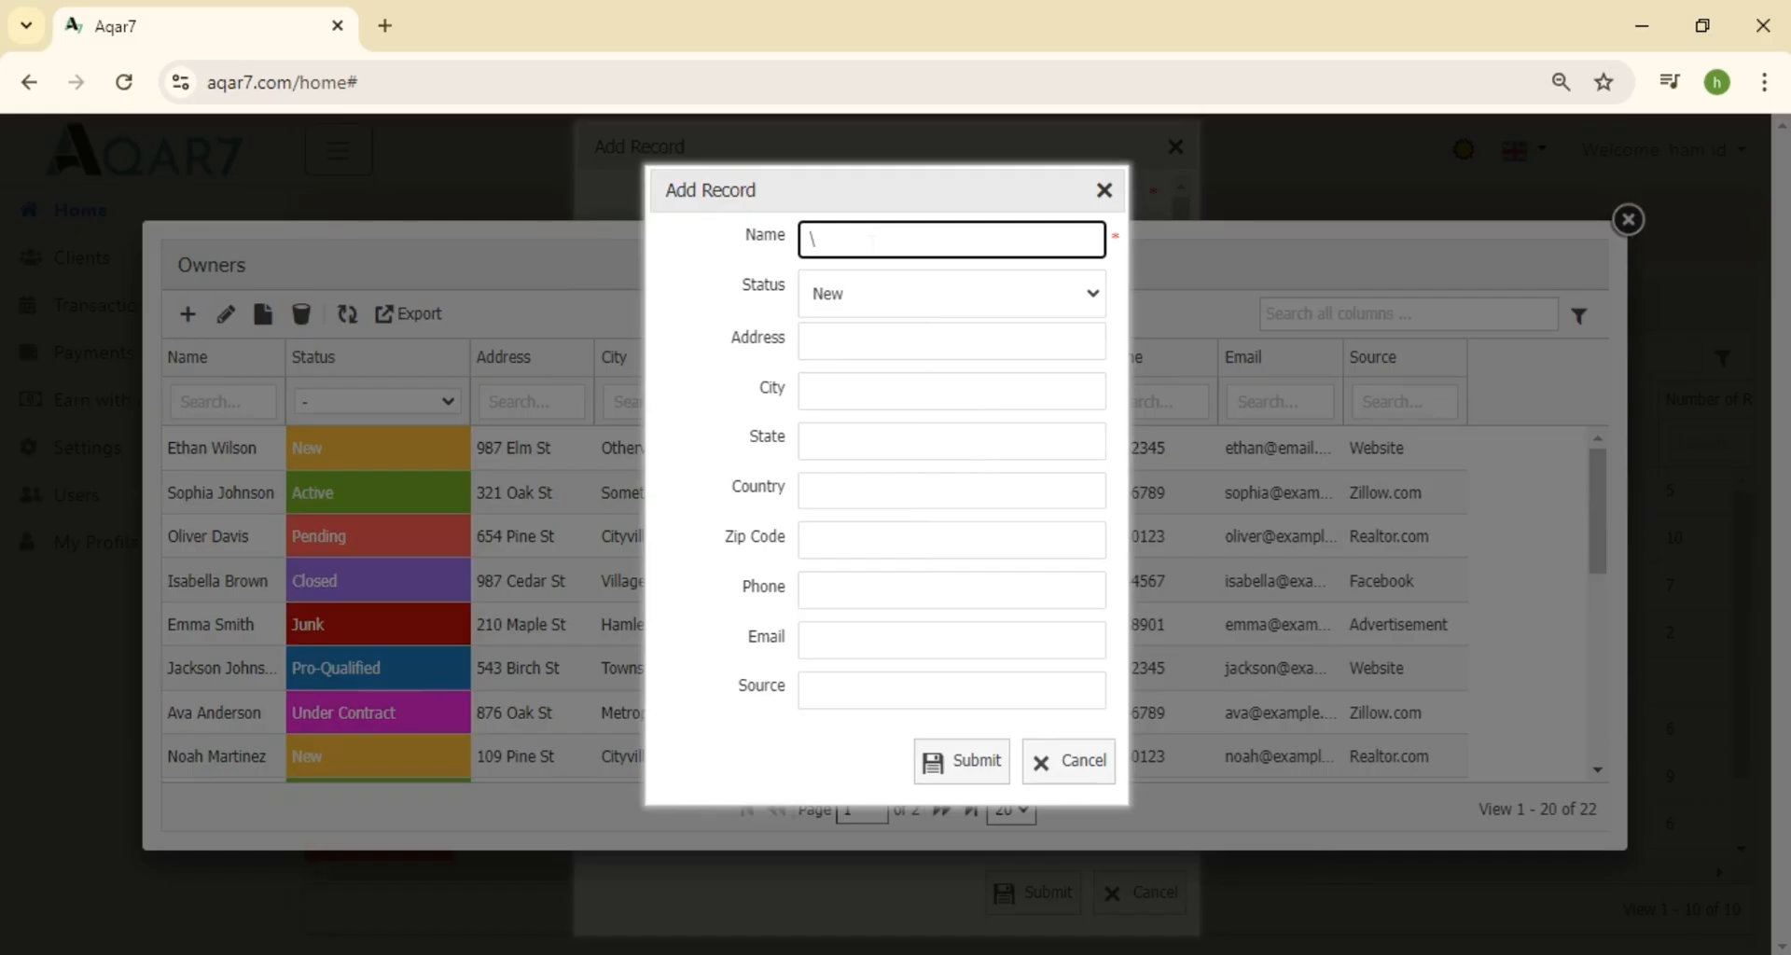
click(994, 763)
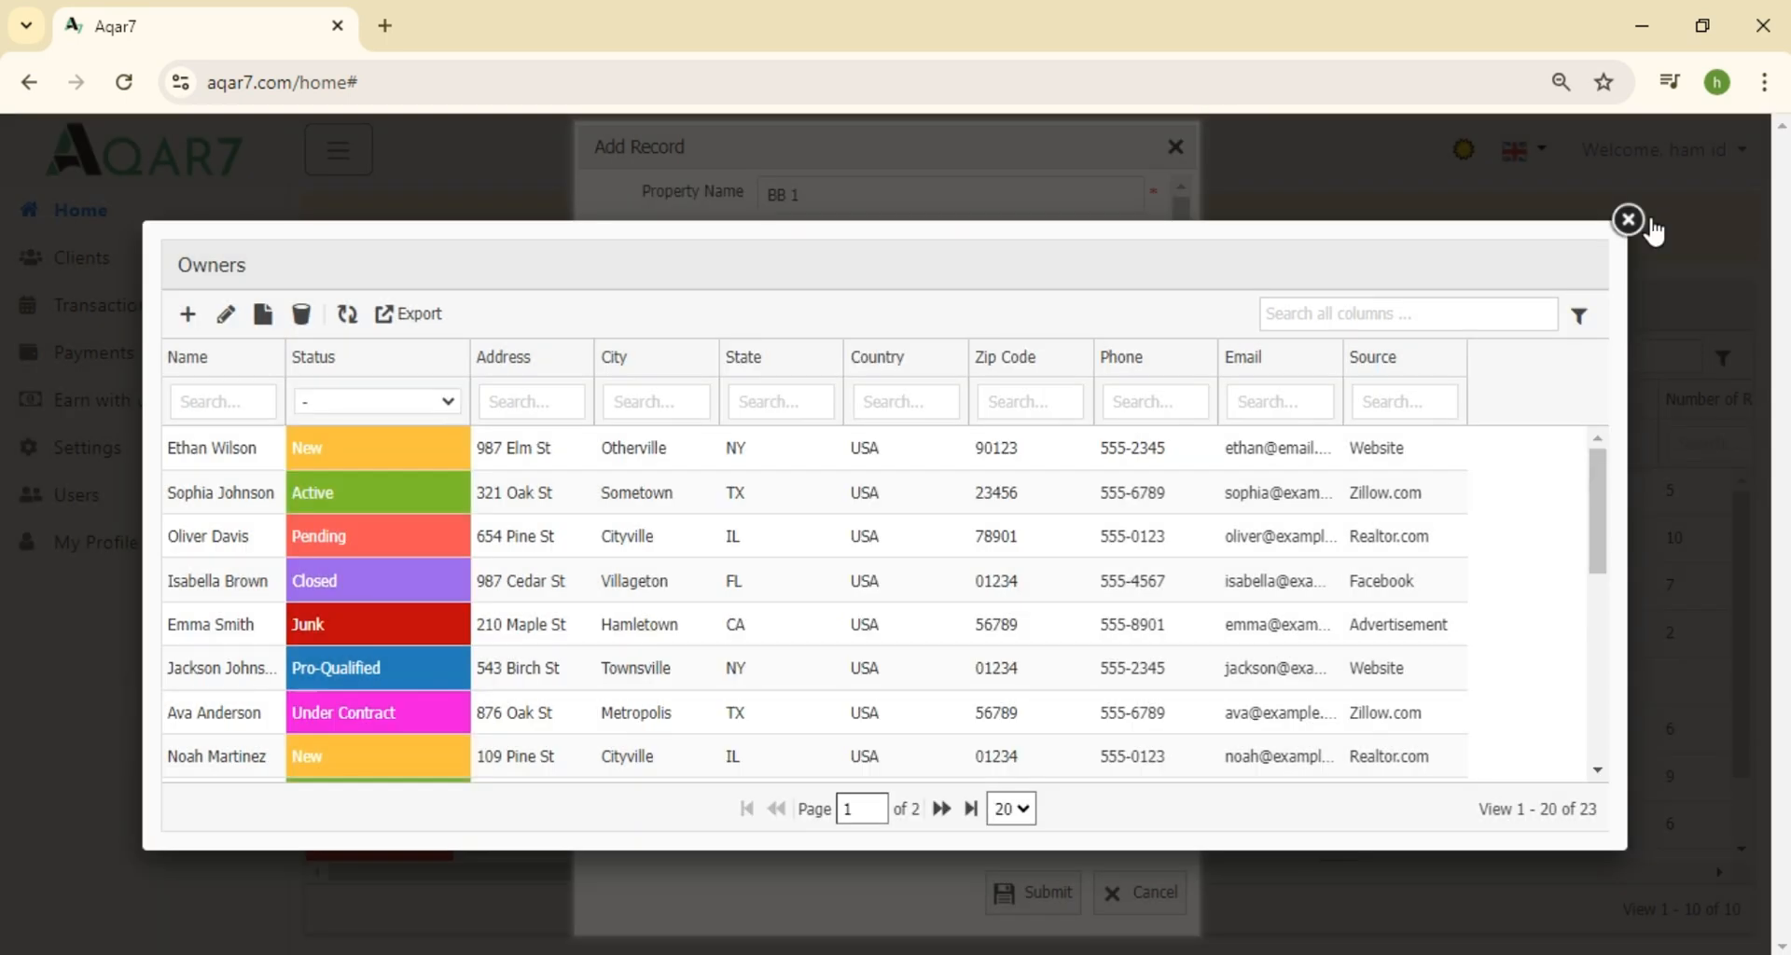
click(1627, 219)
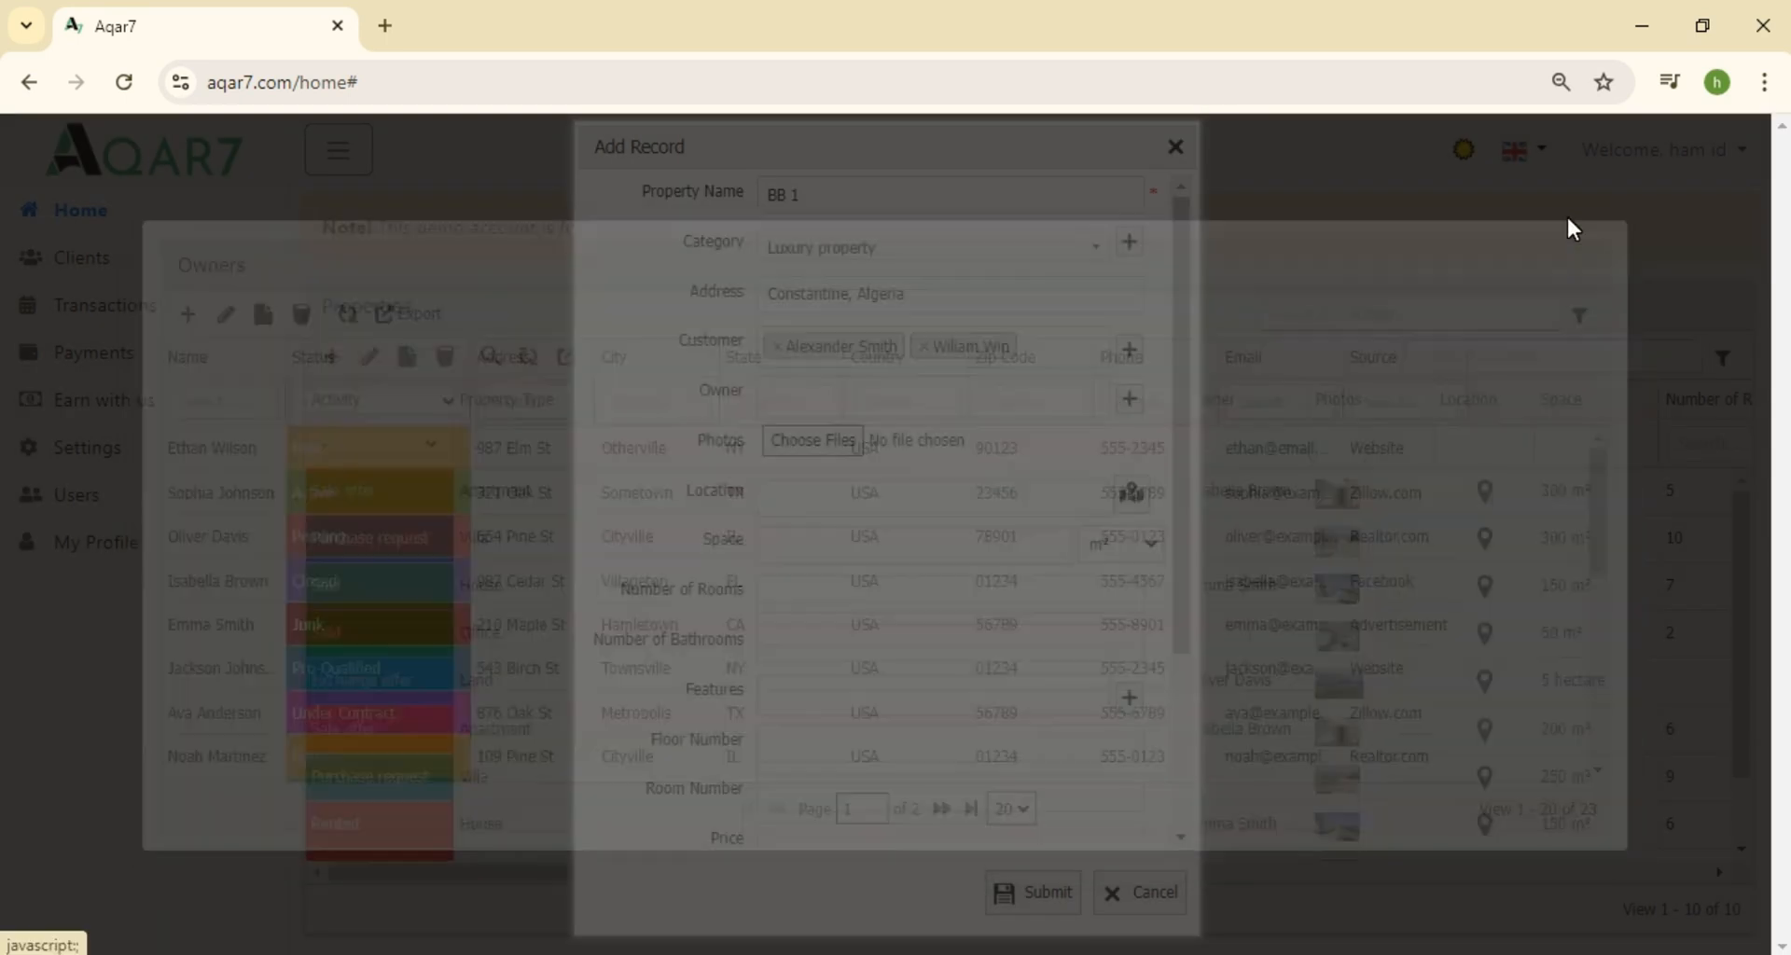
Link the new owner plus two more owners to BB 1
click(991, 390)
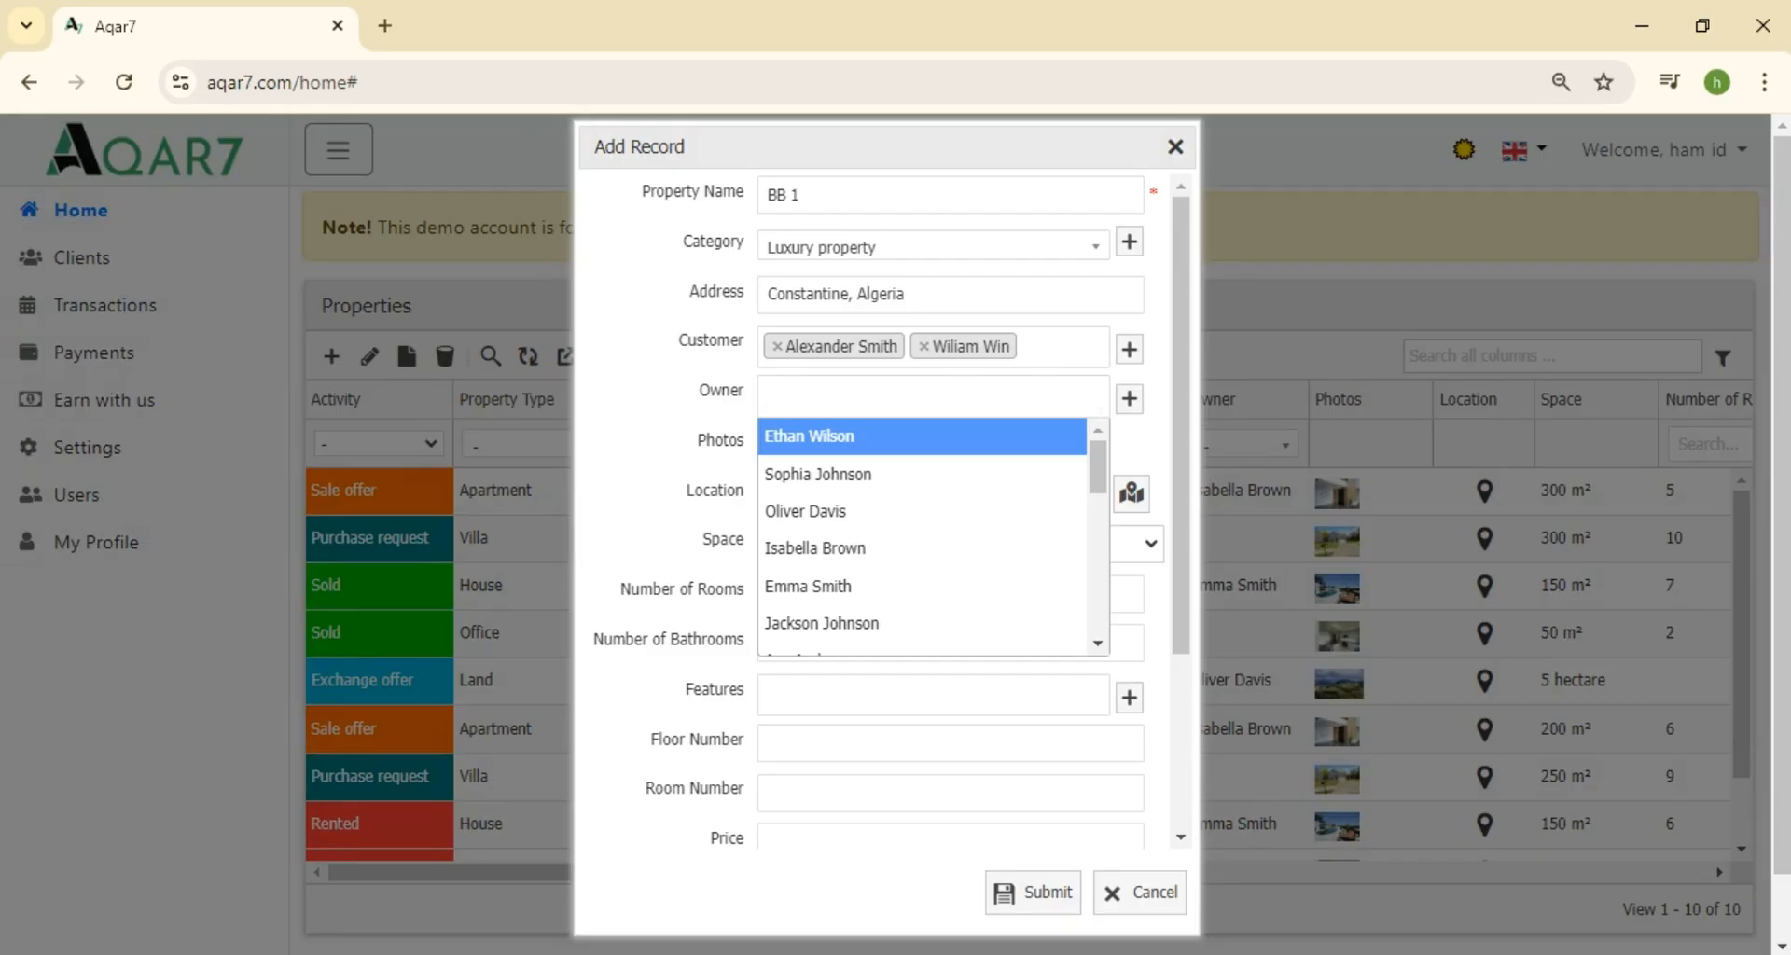
text(Adem)
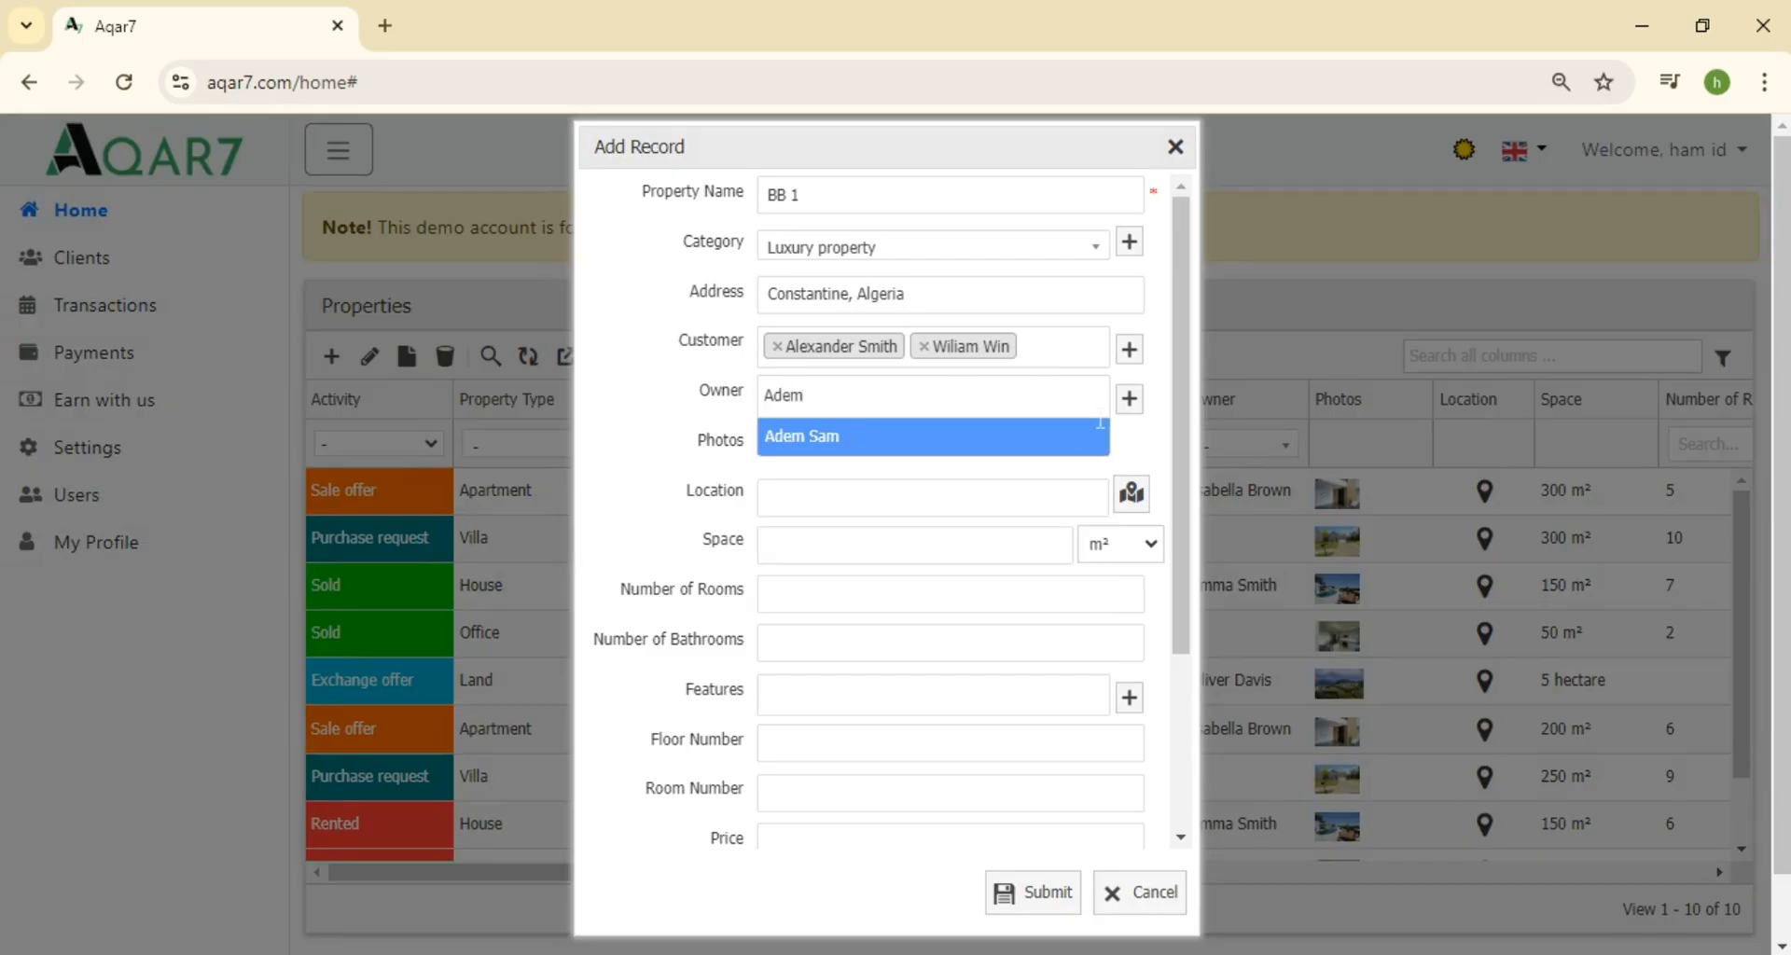
click(1023, 442)
click(964, 405)
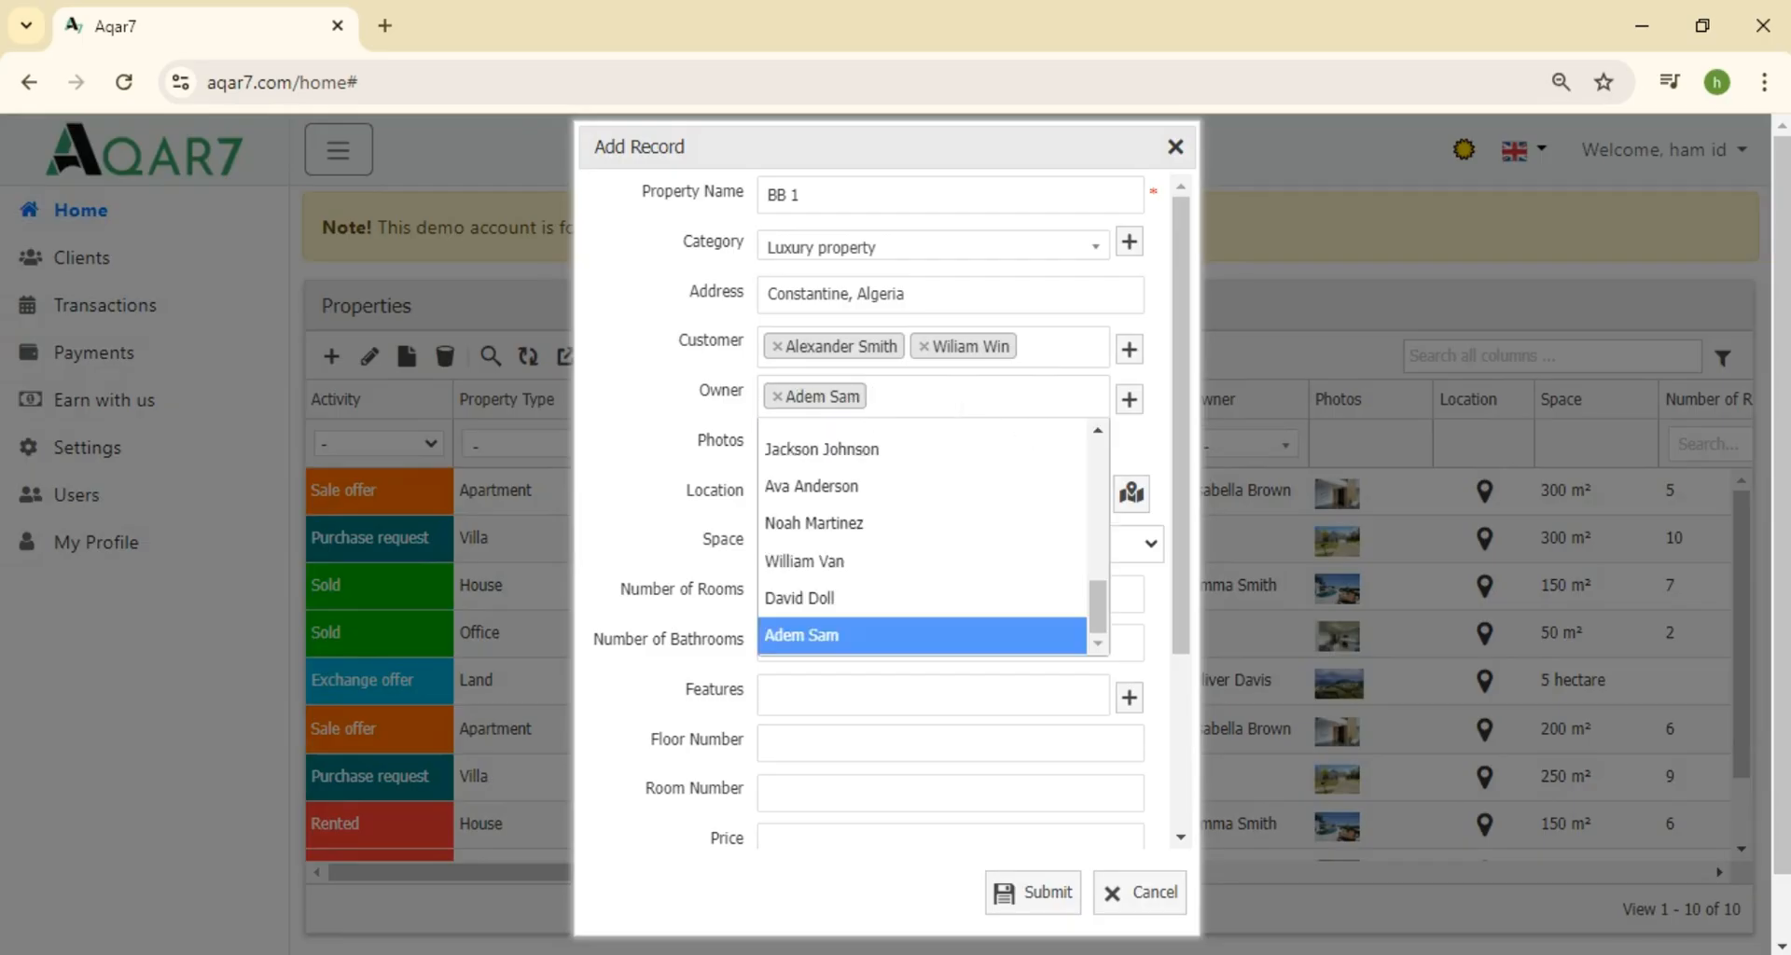
click(911, 564)
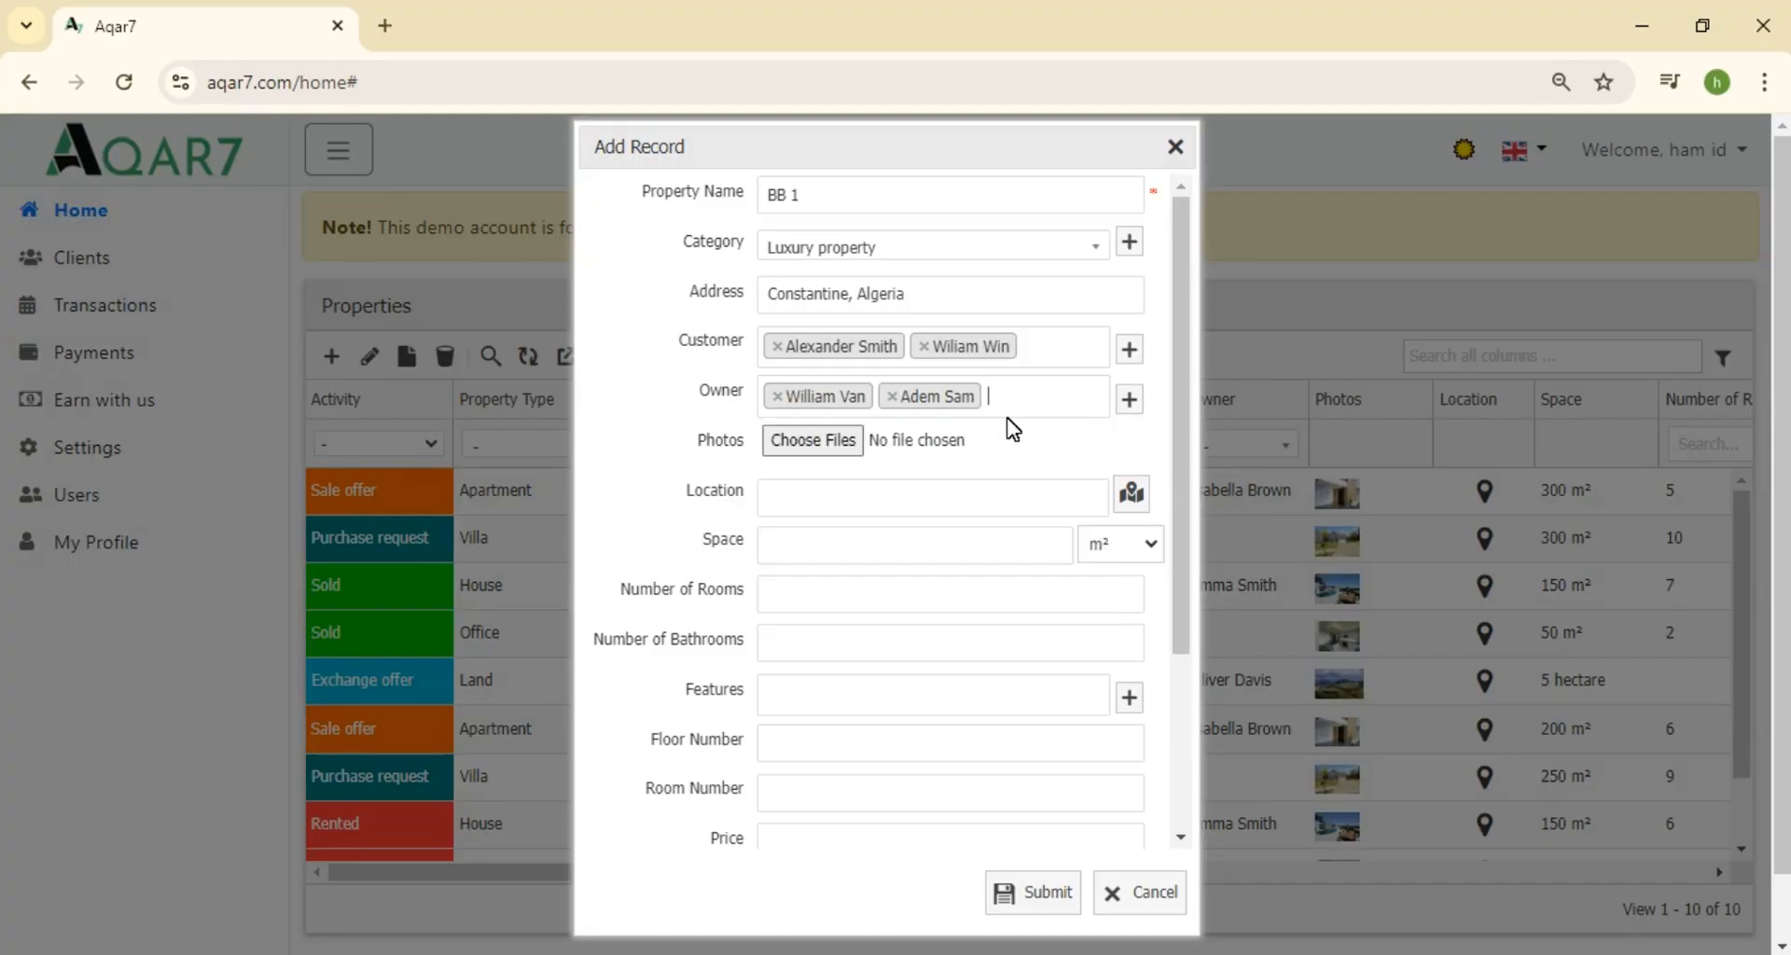
click(1026, 401)
click(907, 605)
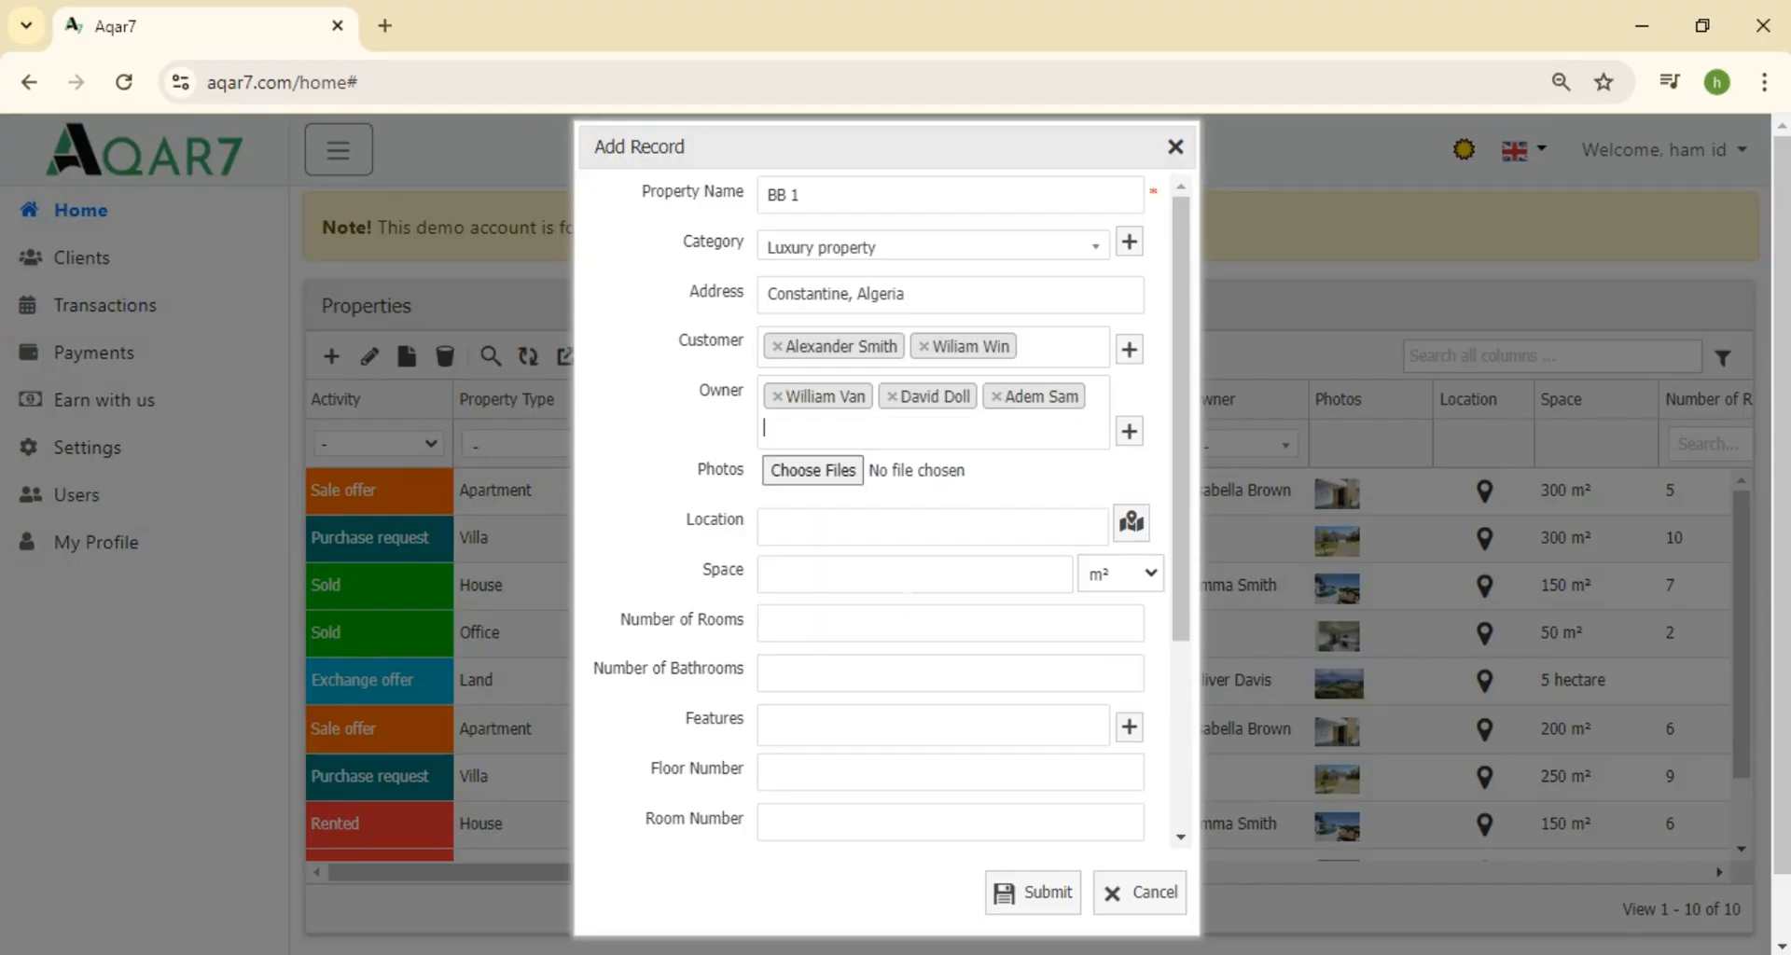
Upload the four photos 1_2.jpg through 4_2.jpg to the property
click(850, 471)
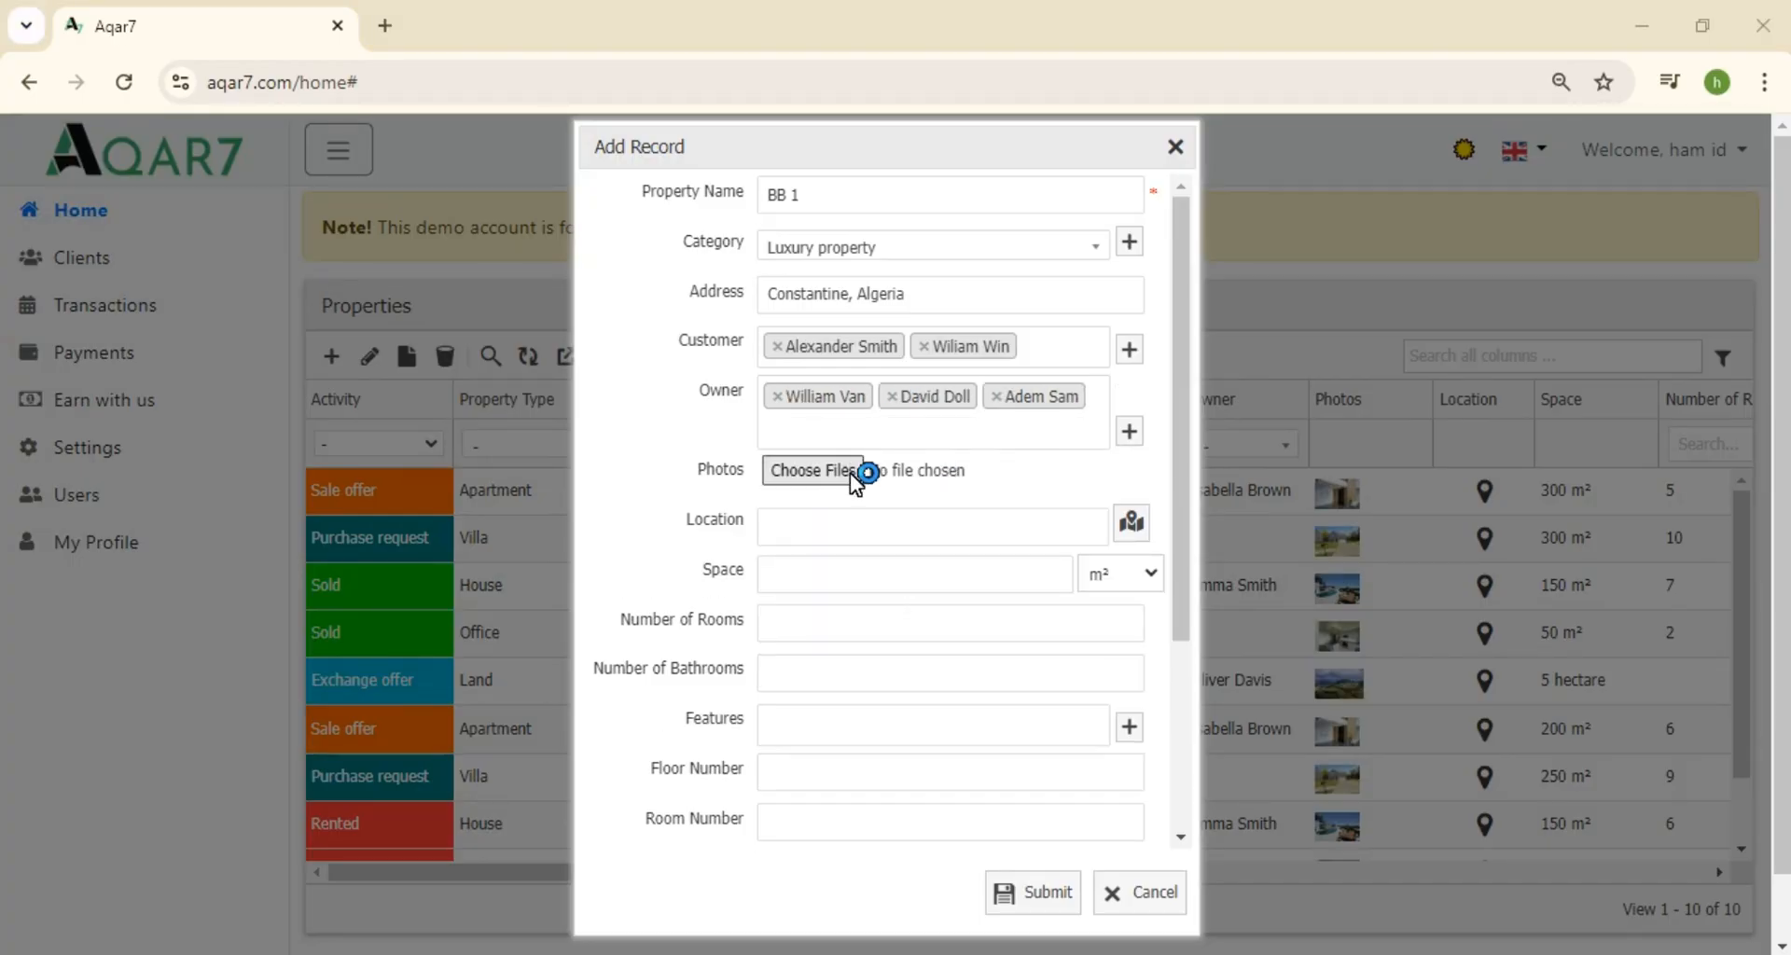
drag(522, 411, 1105, 224)
click(1520, 909)
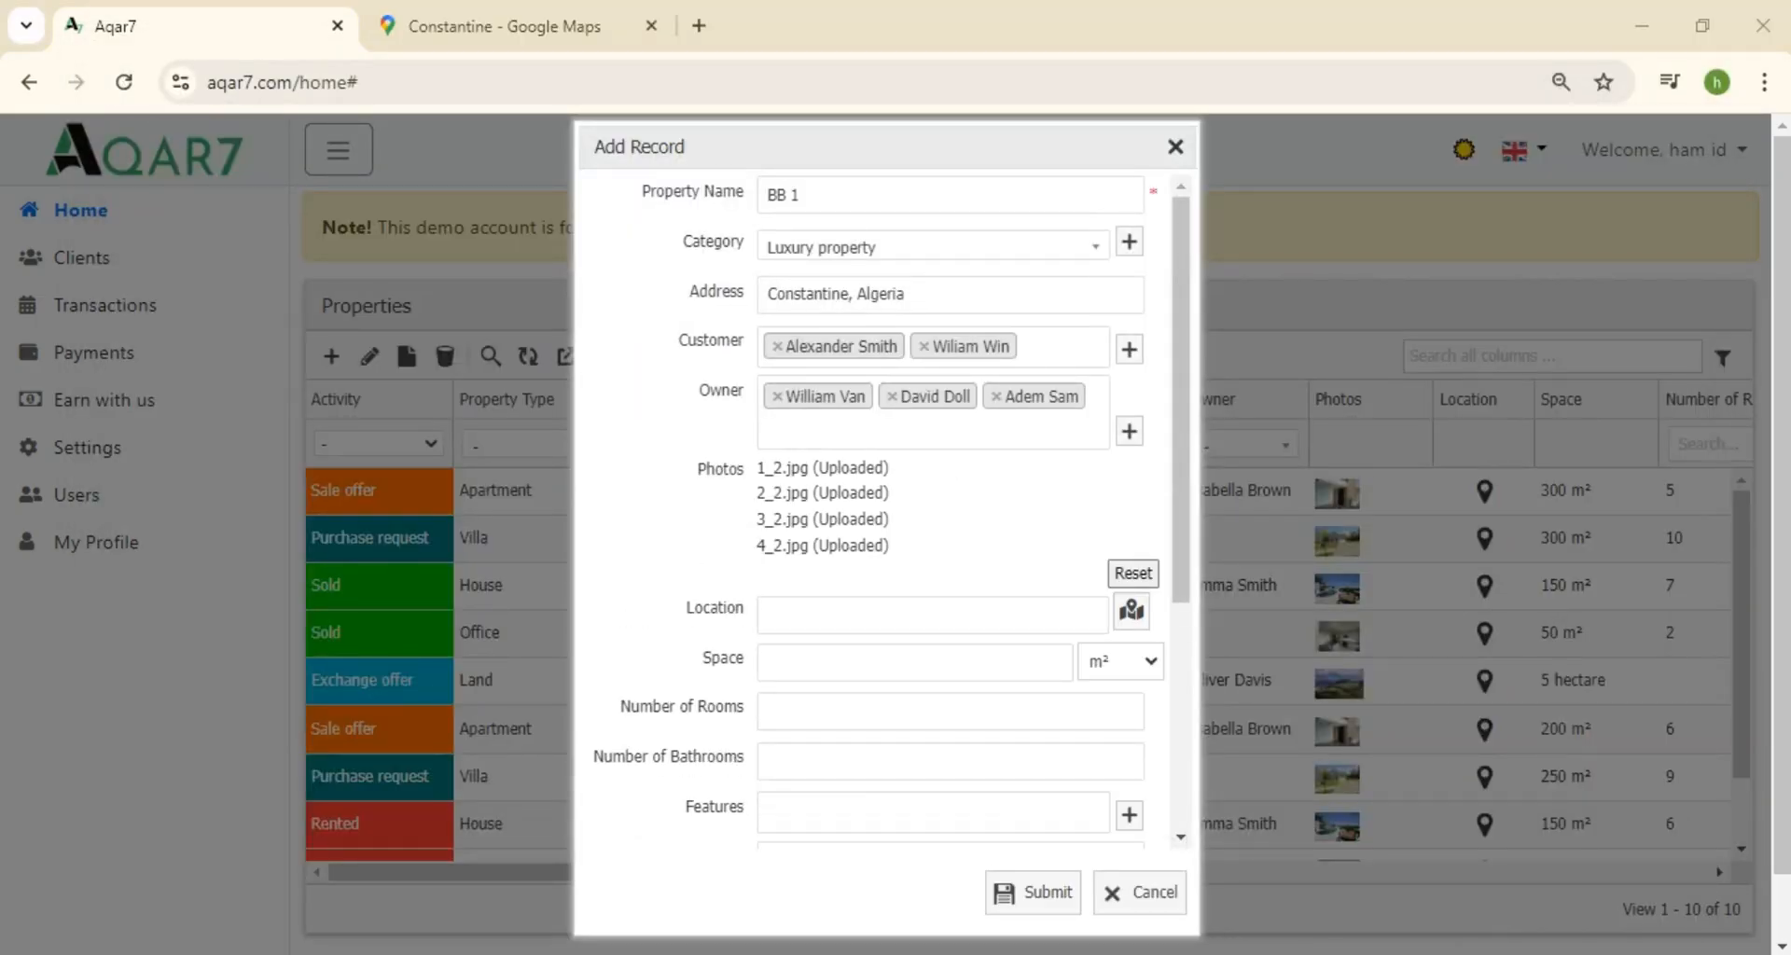
Copy a spot's coordinates from the Google Maps view of Constantine
click(536, 14)
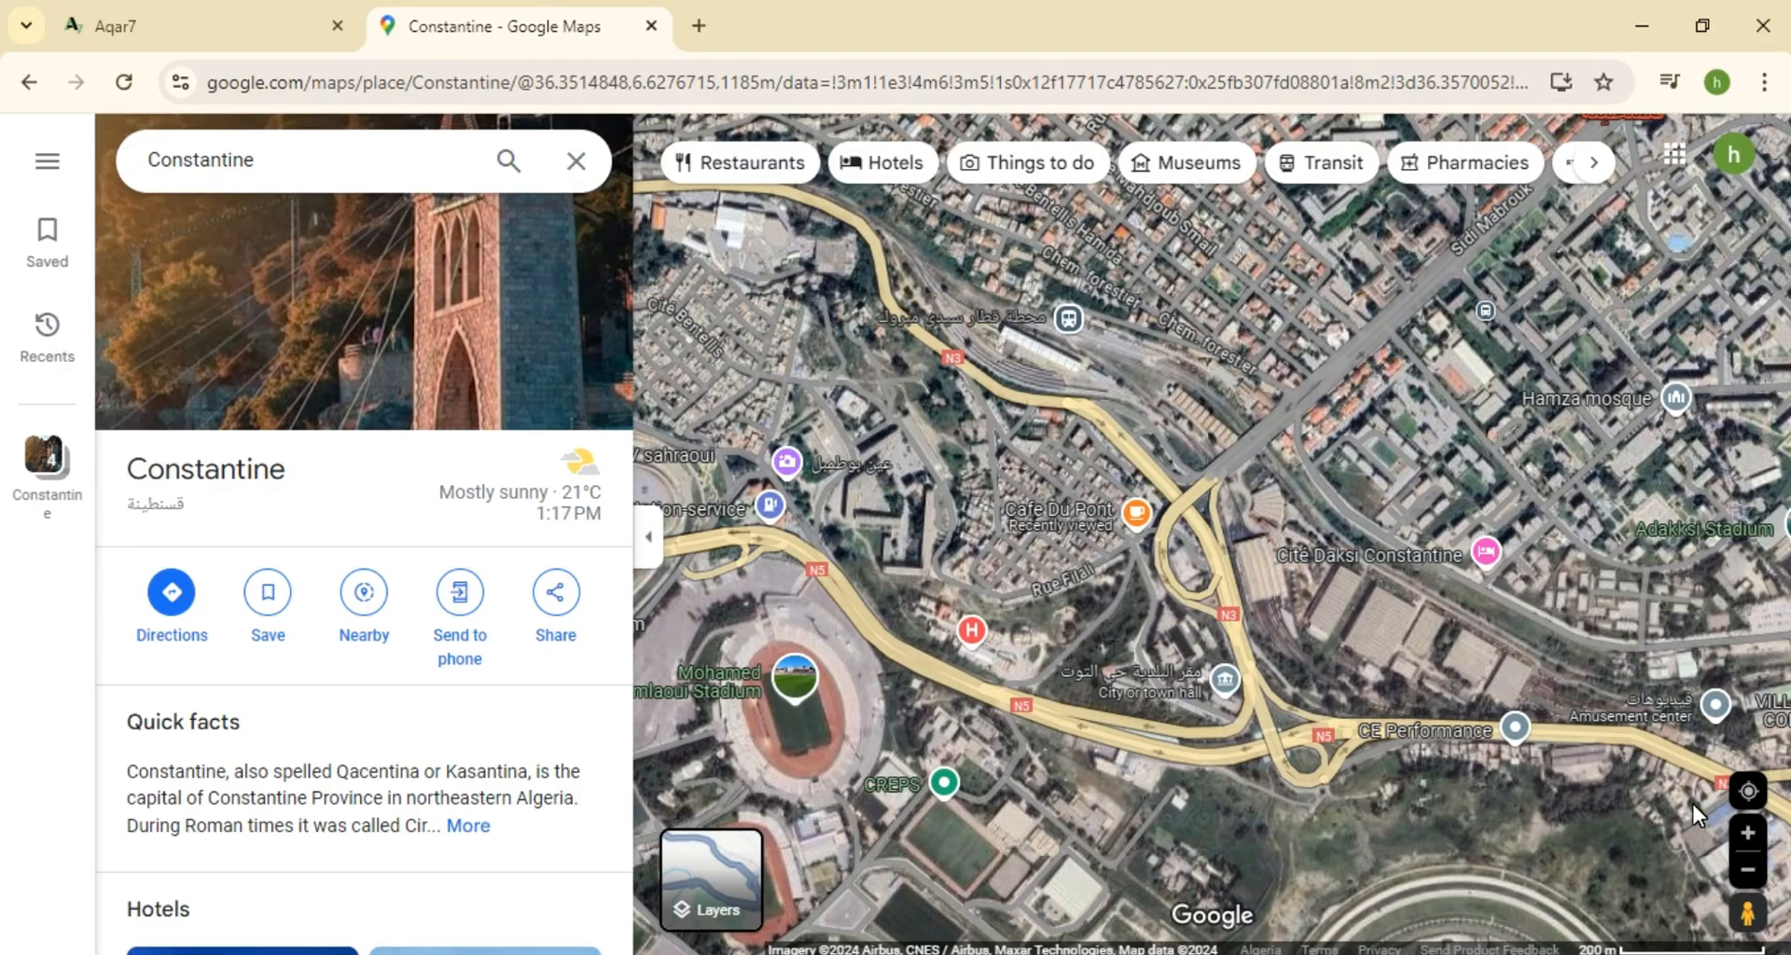
scroll(1110, 485, up, 5)
right_click(1091, 473)
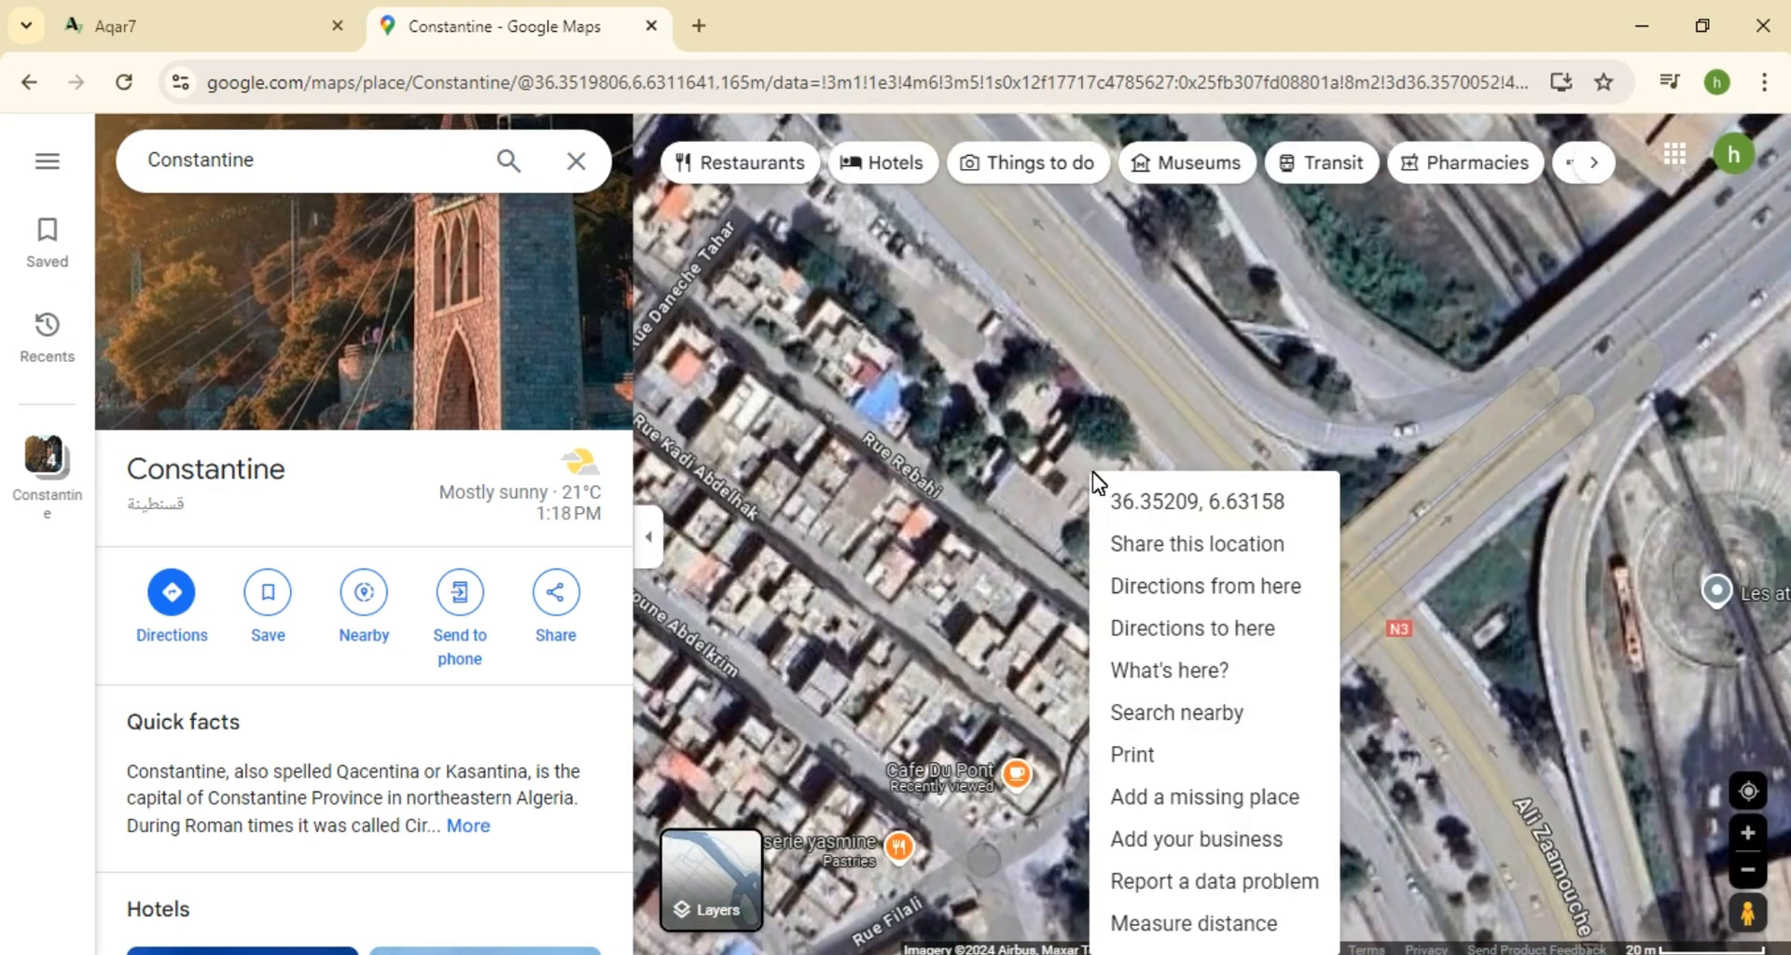
click(1178, 508)
click(203, 30)
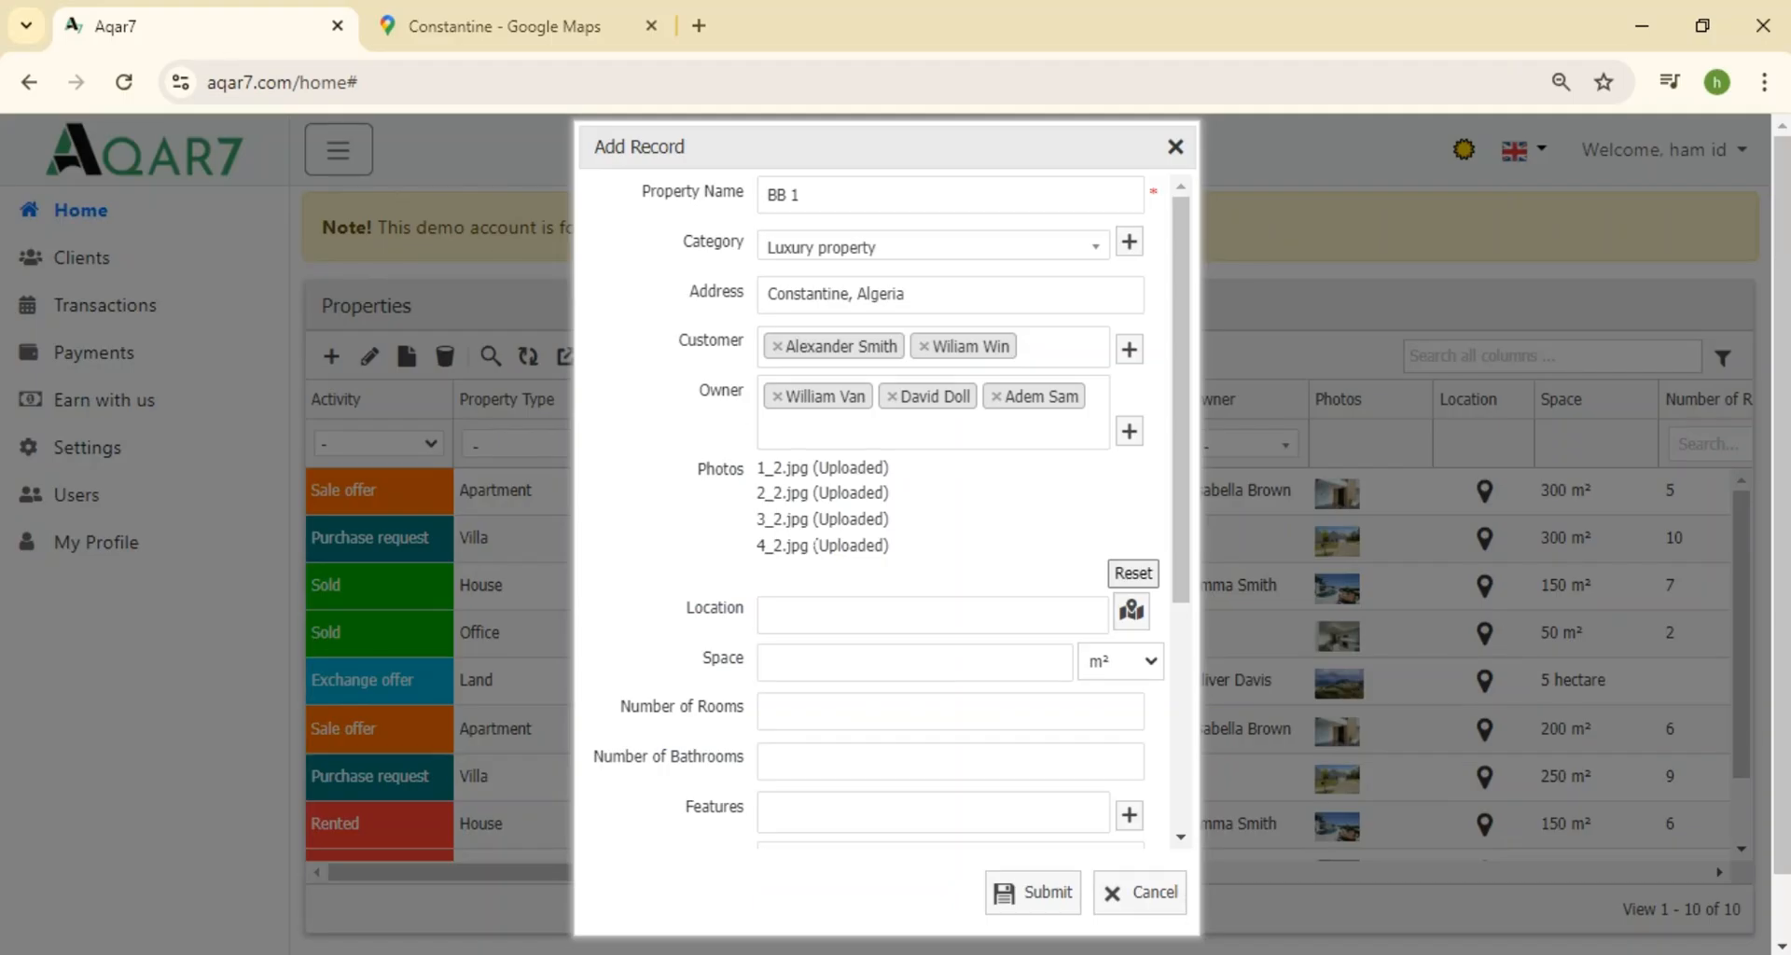
Paste then clear the Location coordinates, and open the map picker in satellite view
click(849, 632)
key(ctrl+v)
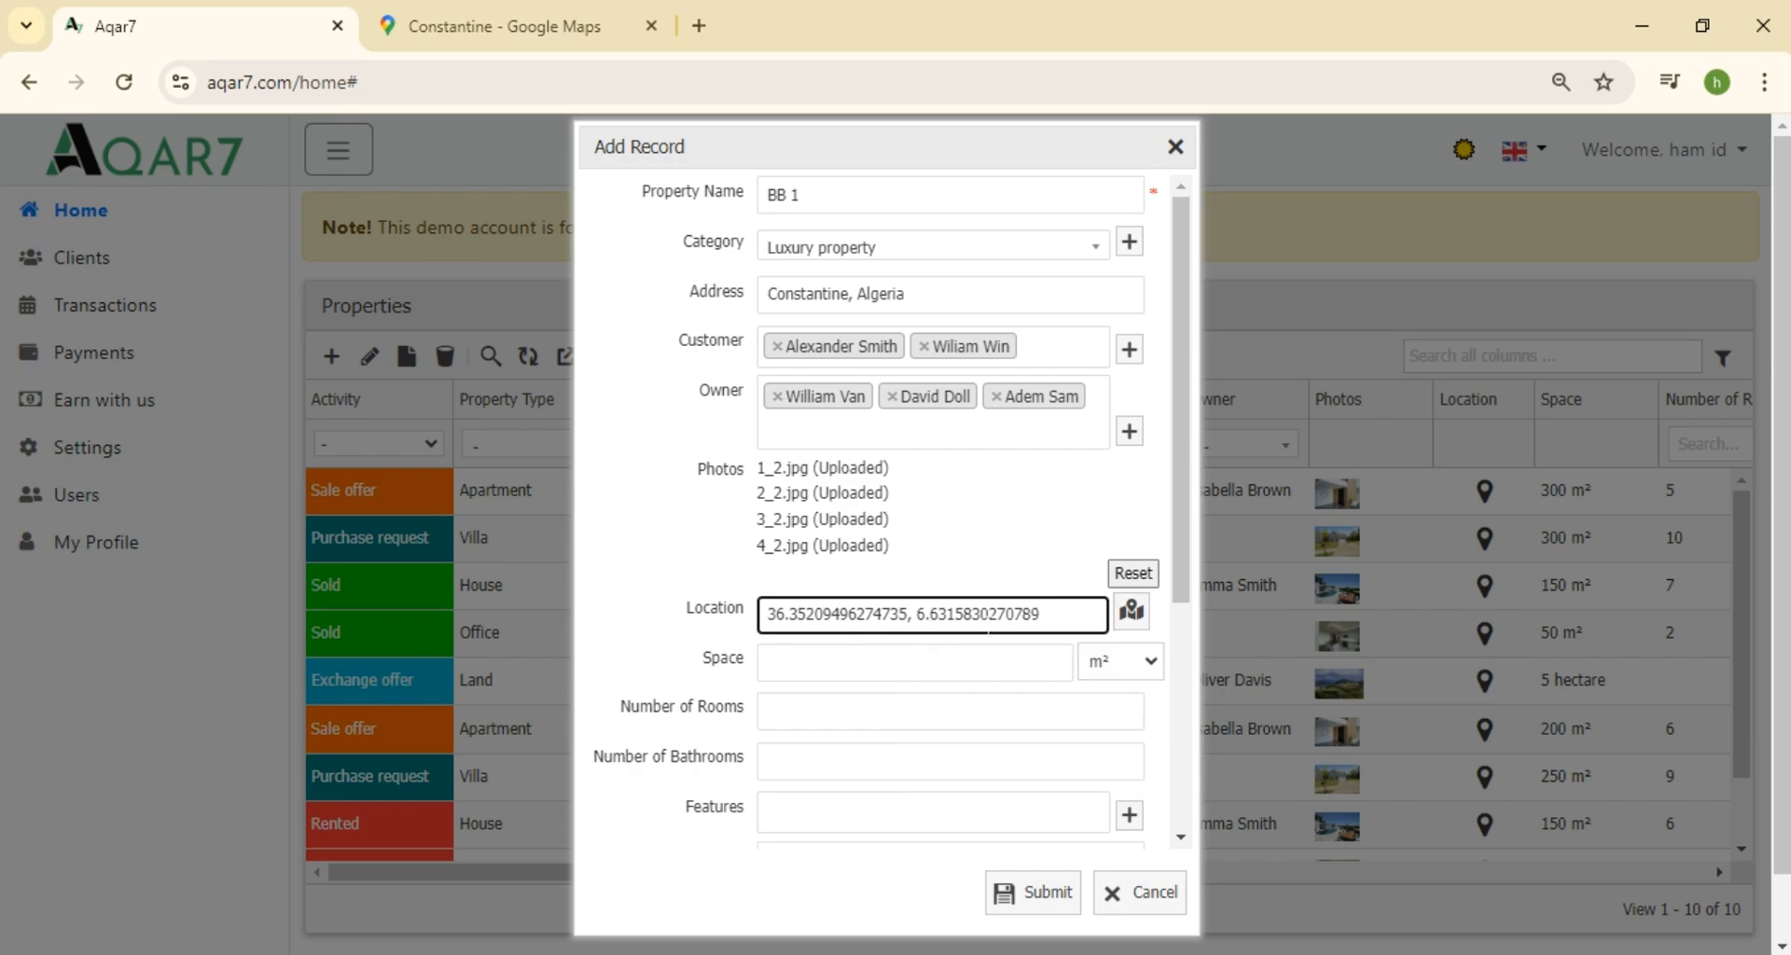
triple_click(972, 615)
key(BackSpace)
click(1145, 612)
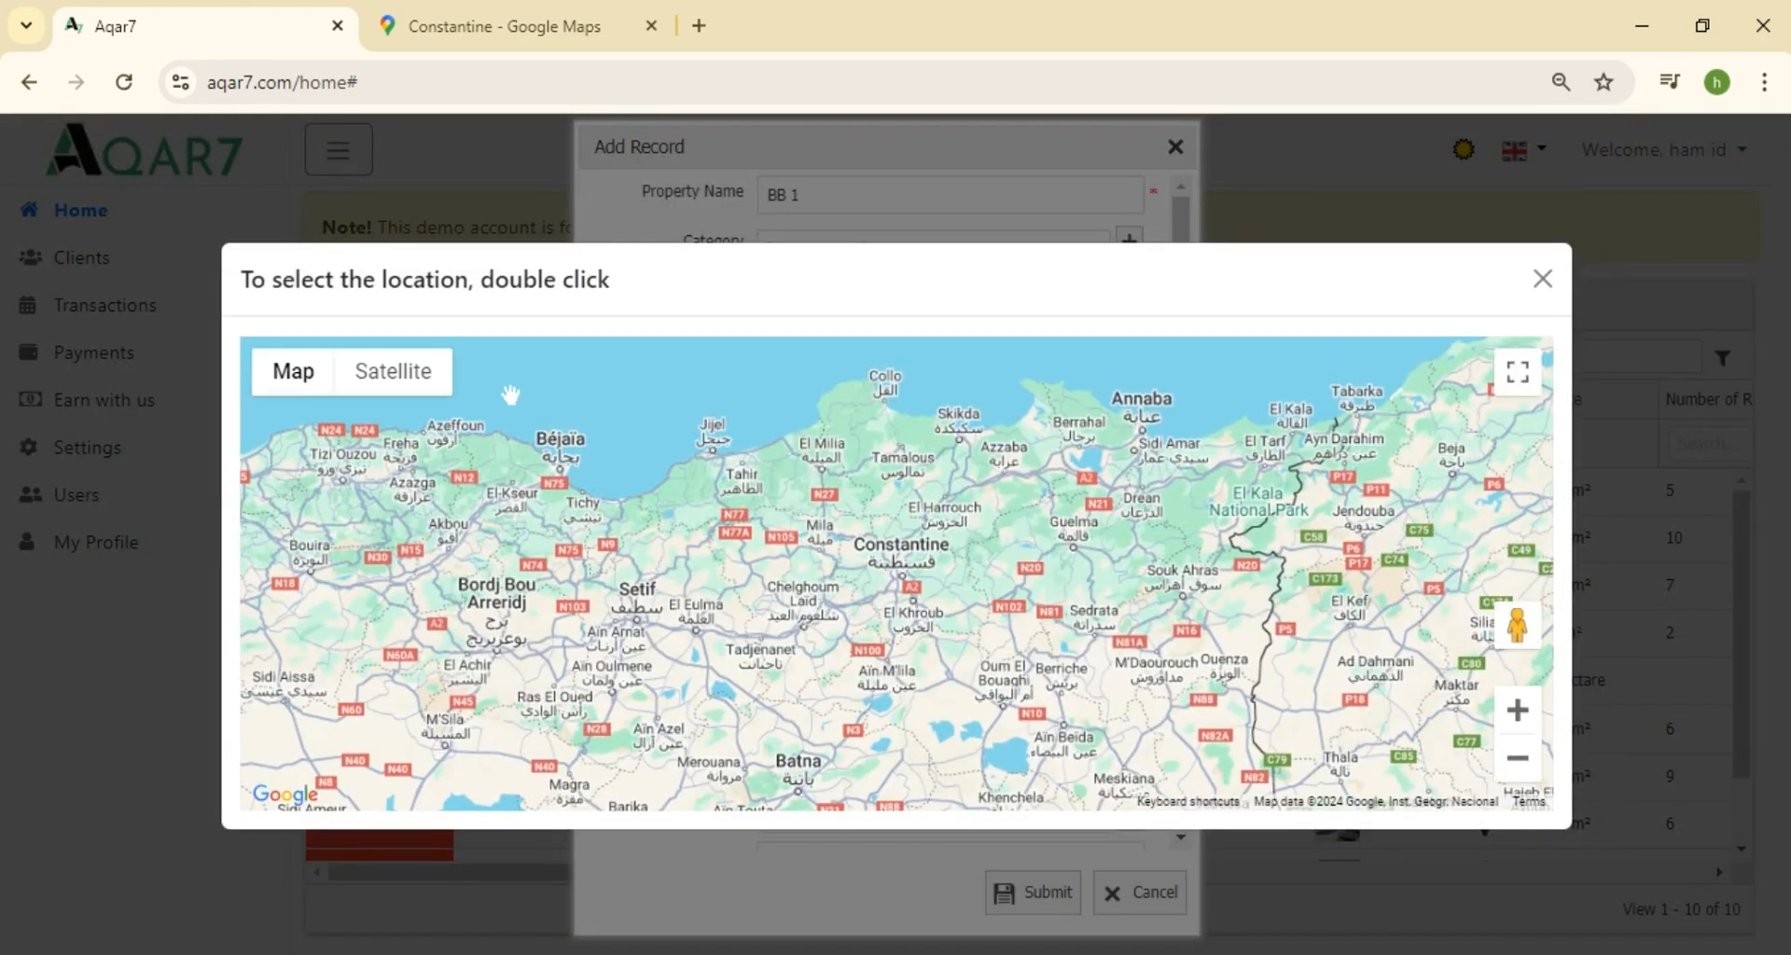
click(412, 382)
click(326, 375)
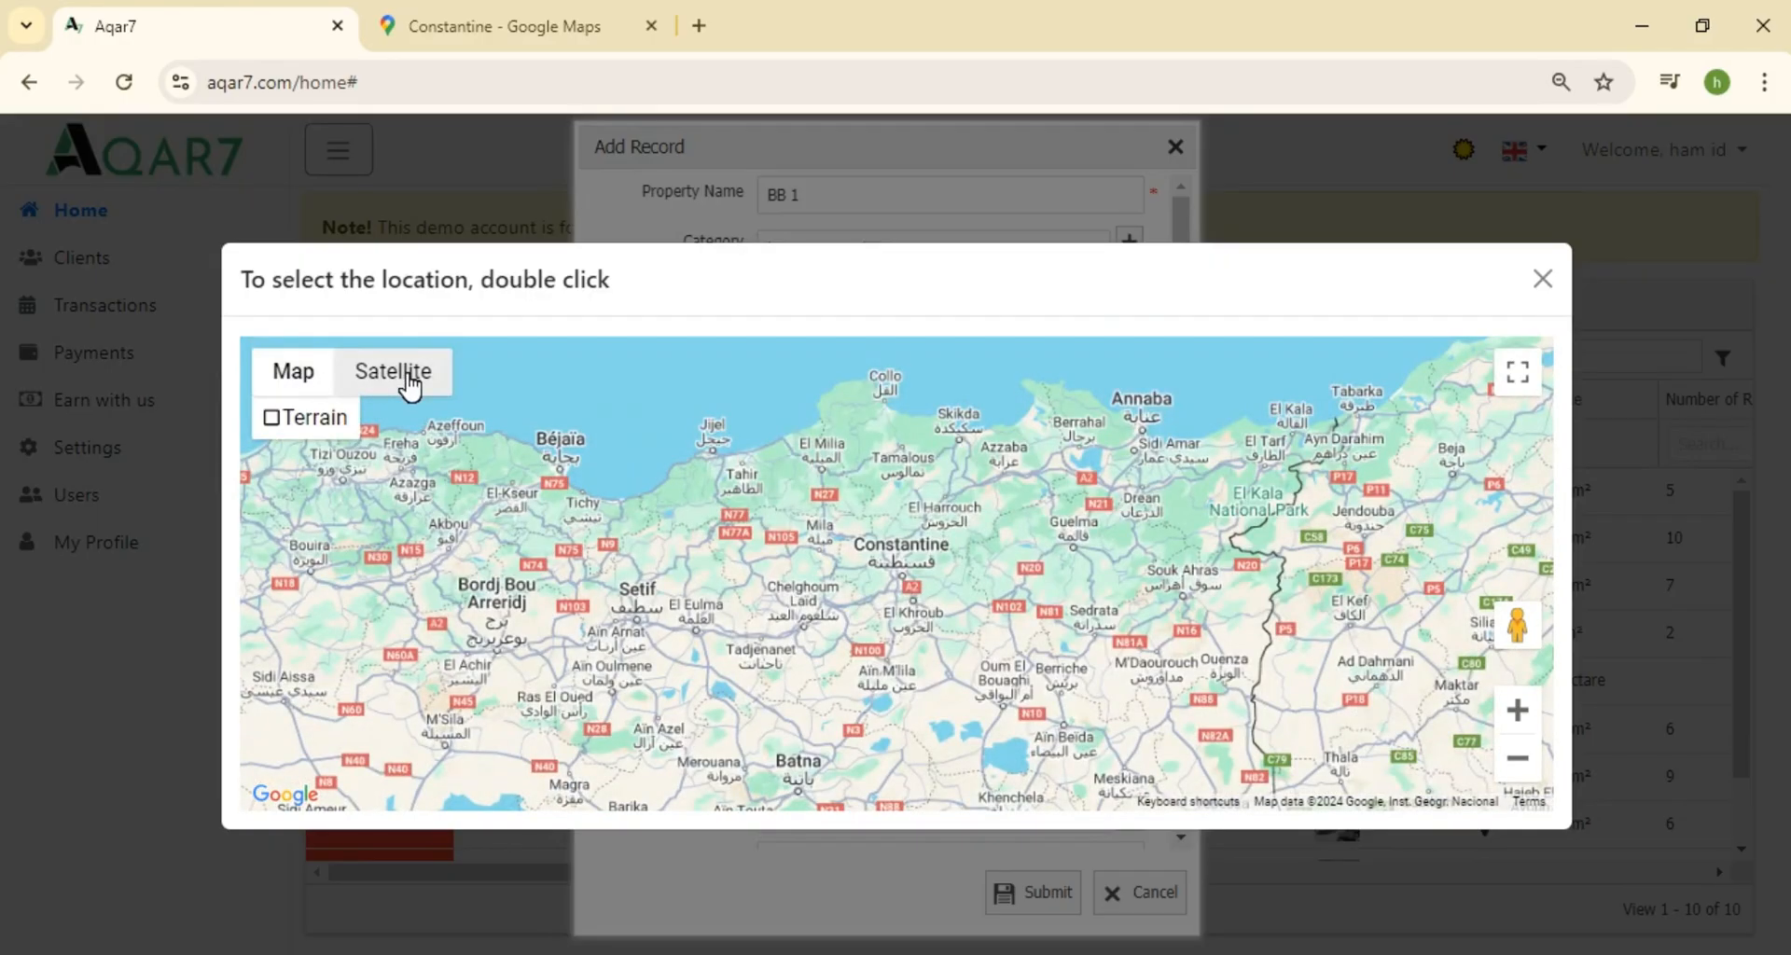
click(410, 383)
Zoom the satellite map to street level and pin the location near Rue Rebahi
scroll(900, 564, down, 2)
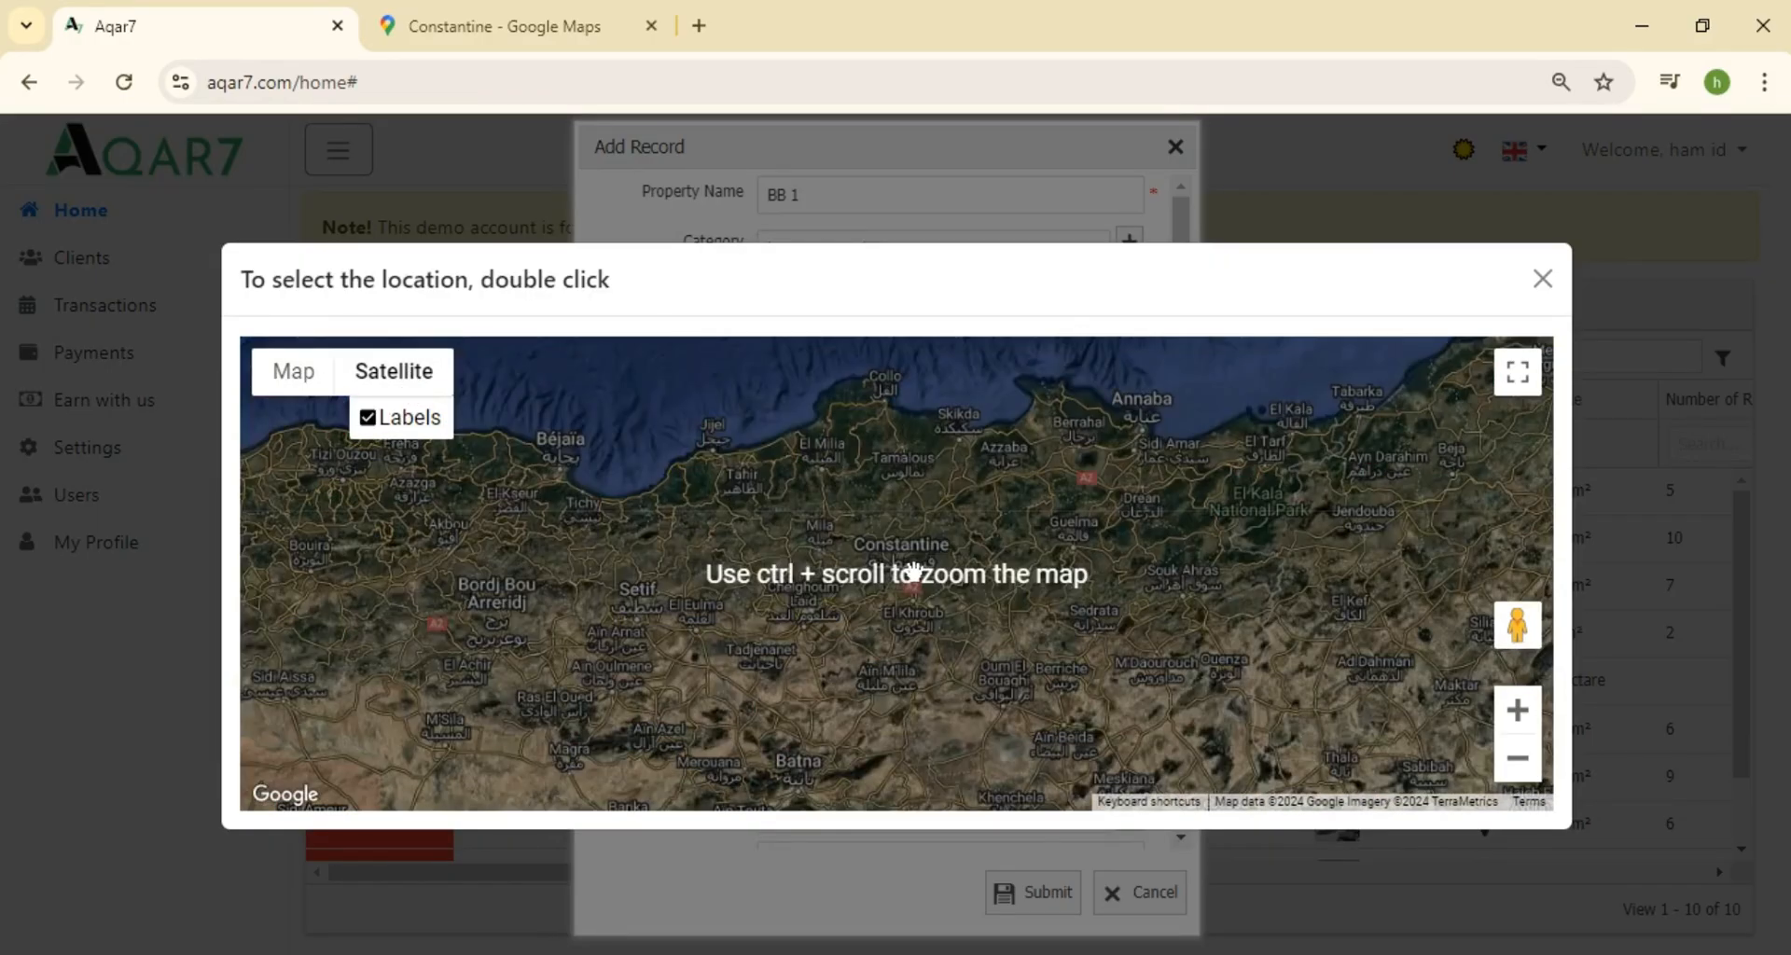
click(1516, 709)
click(1517, 709)
click(1517, 709)
click(1516, 709)
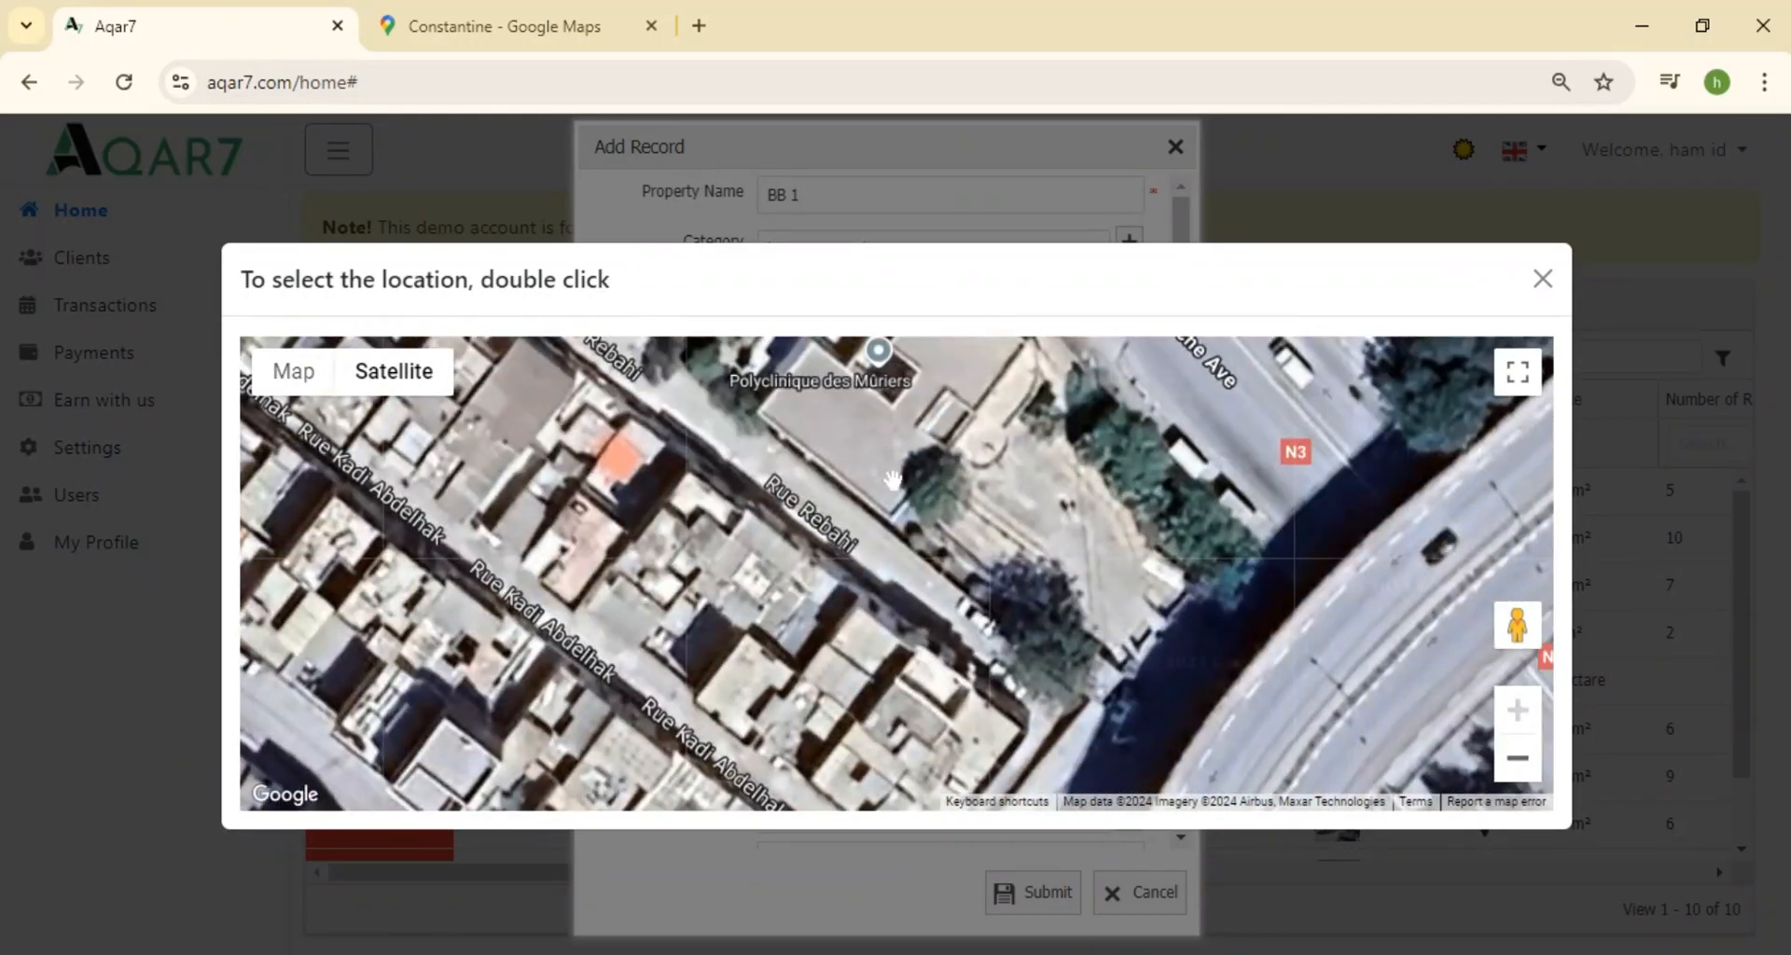
double_click(893, 454)
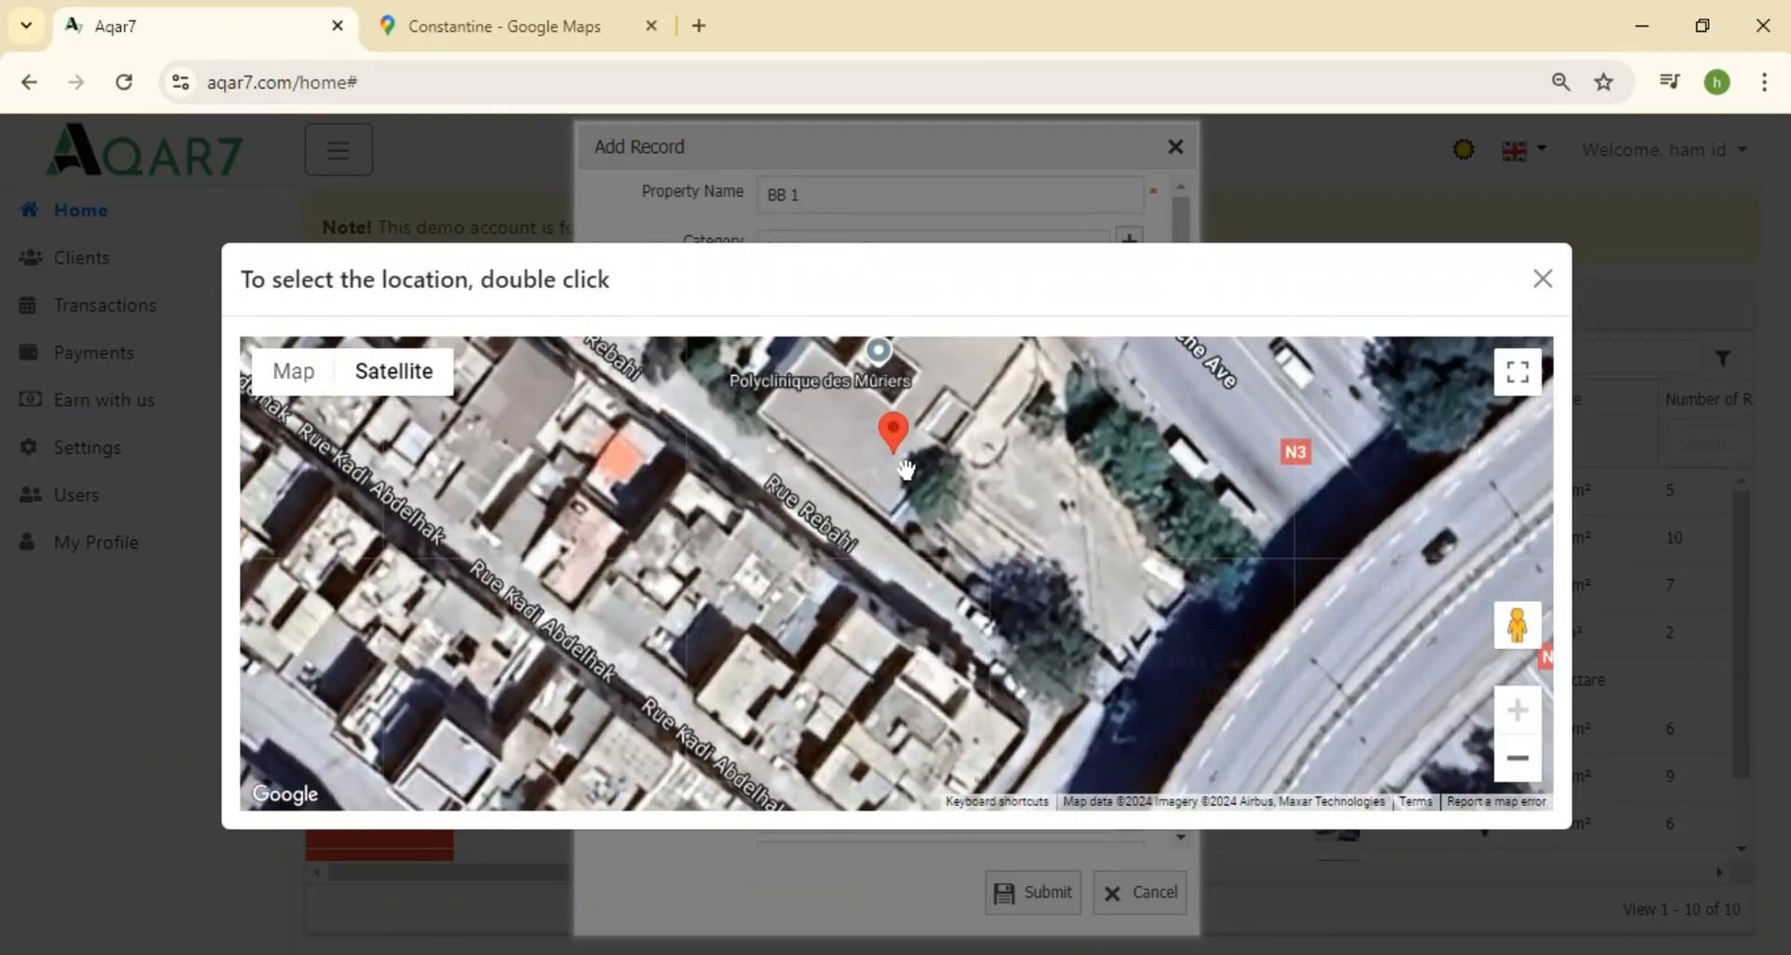
click(1544, 279)
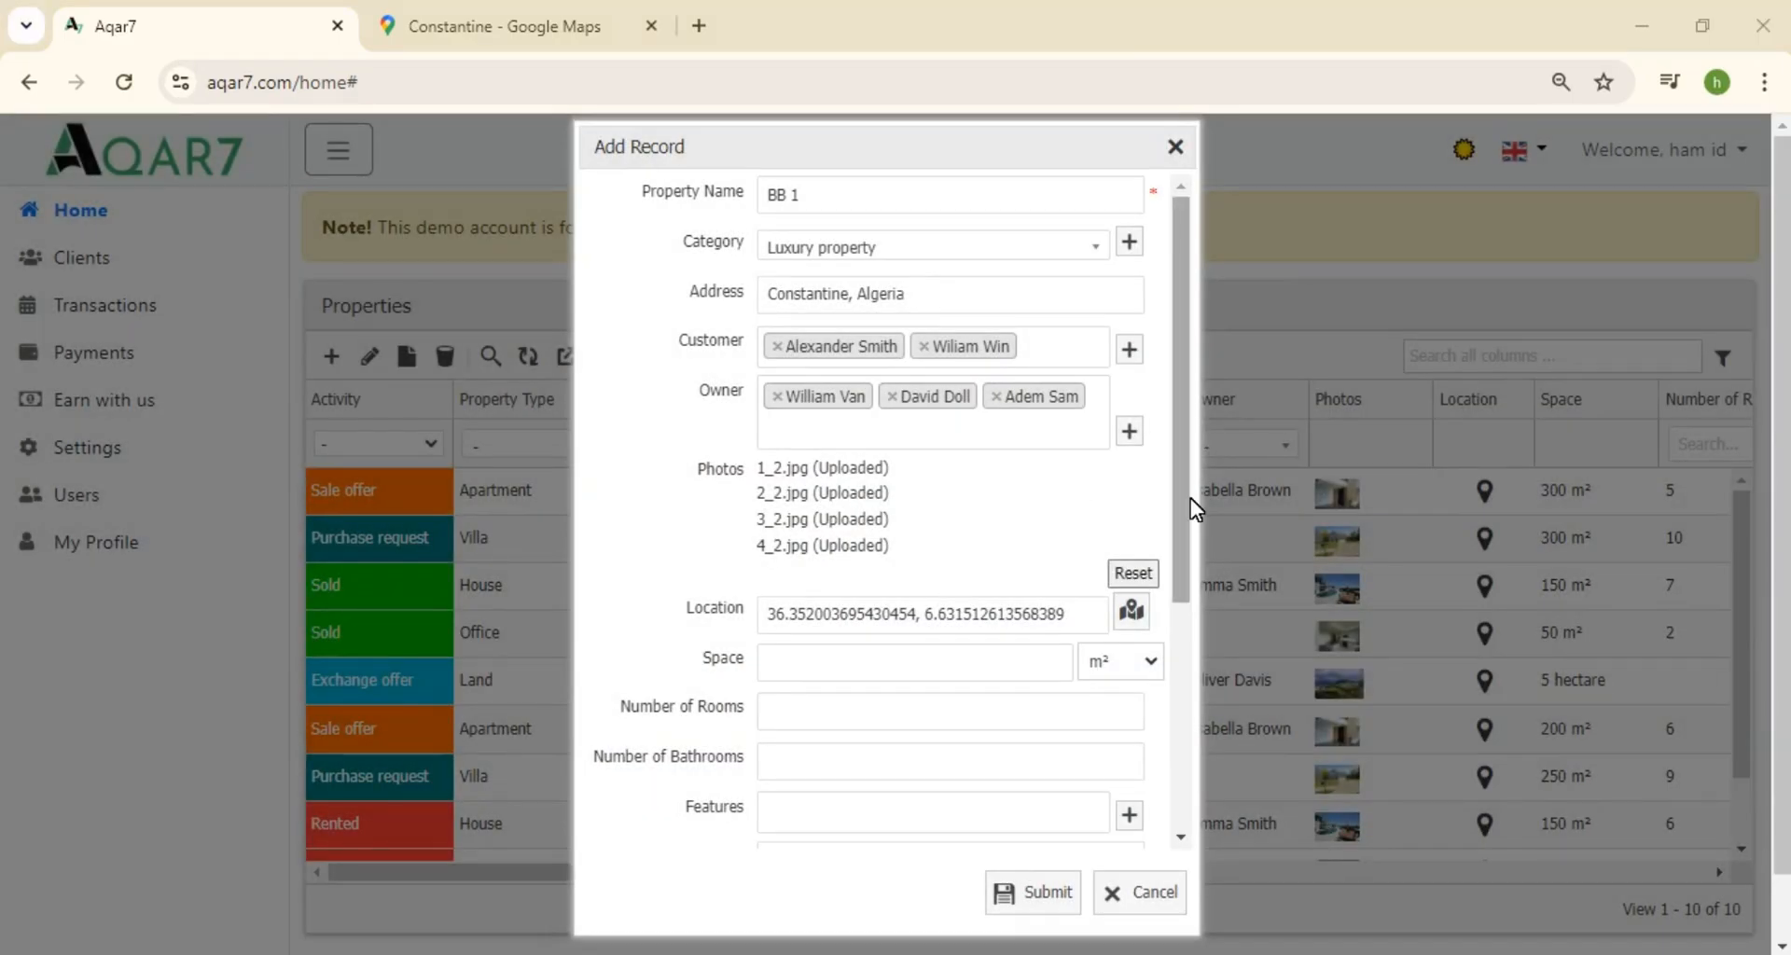
drag(1183, 511, 1181, 736)
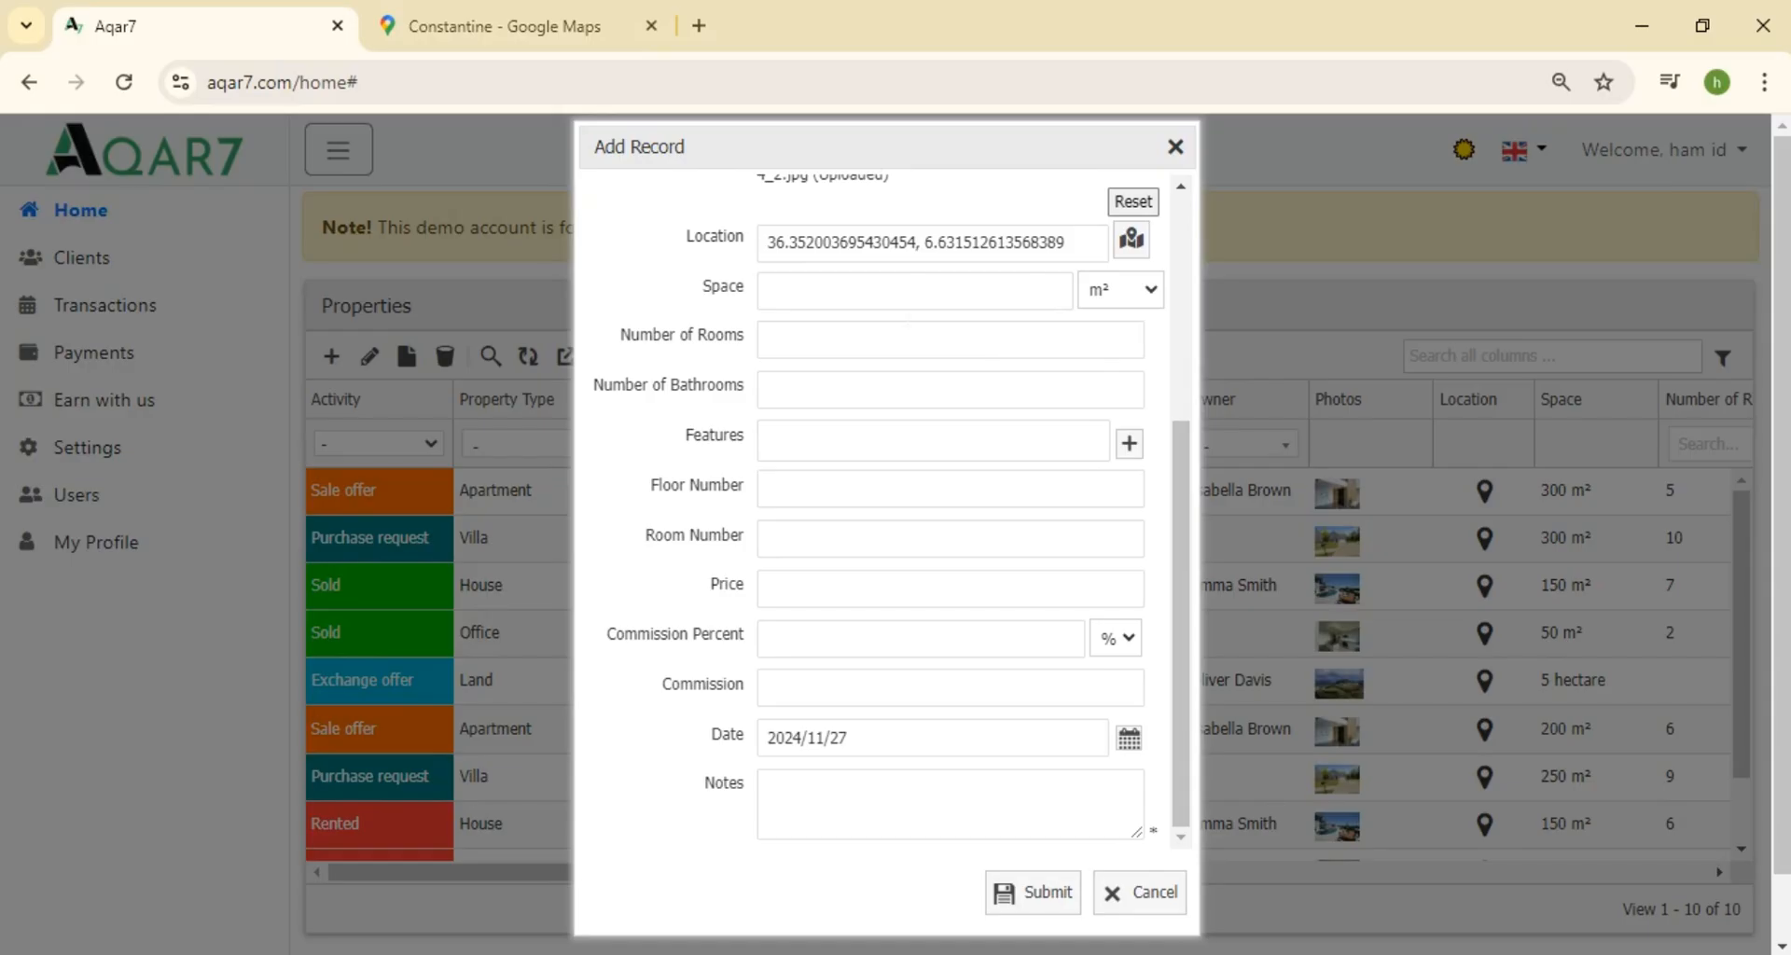
Enter space 150 m², 3 rooms and 1 bathroom
click(910, 291)
text(150)
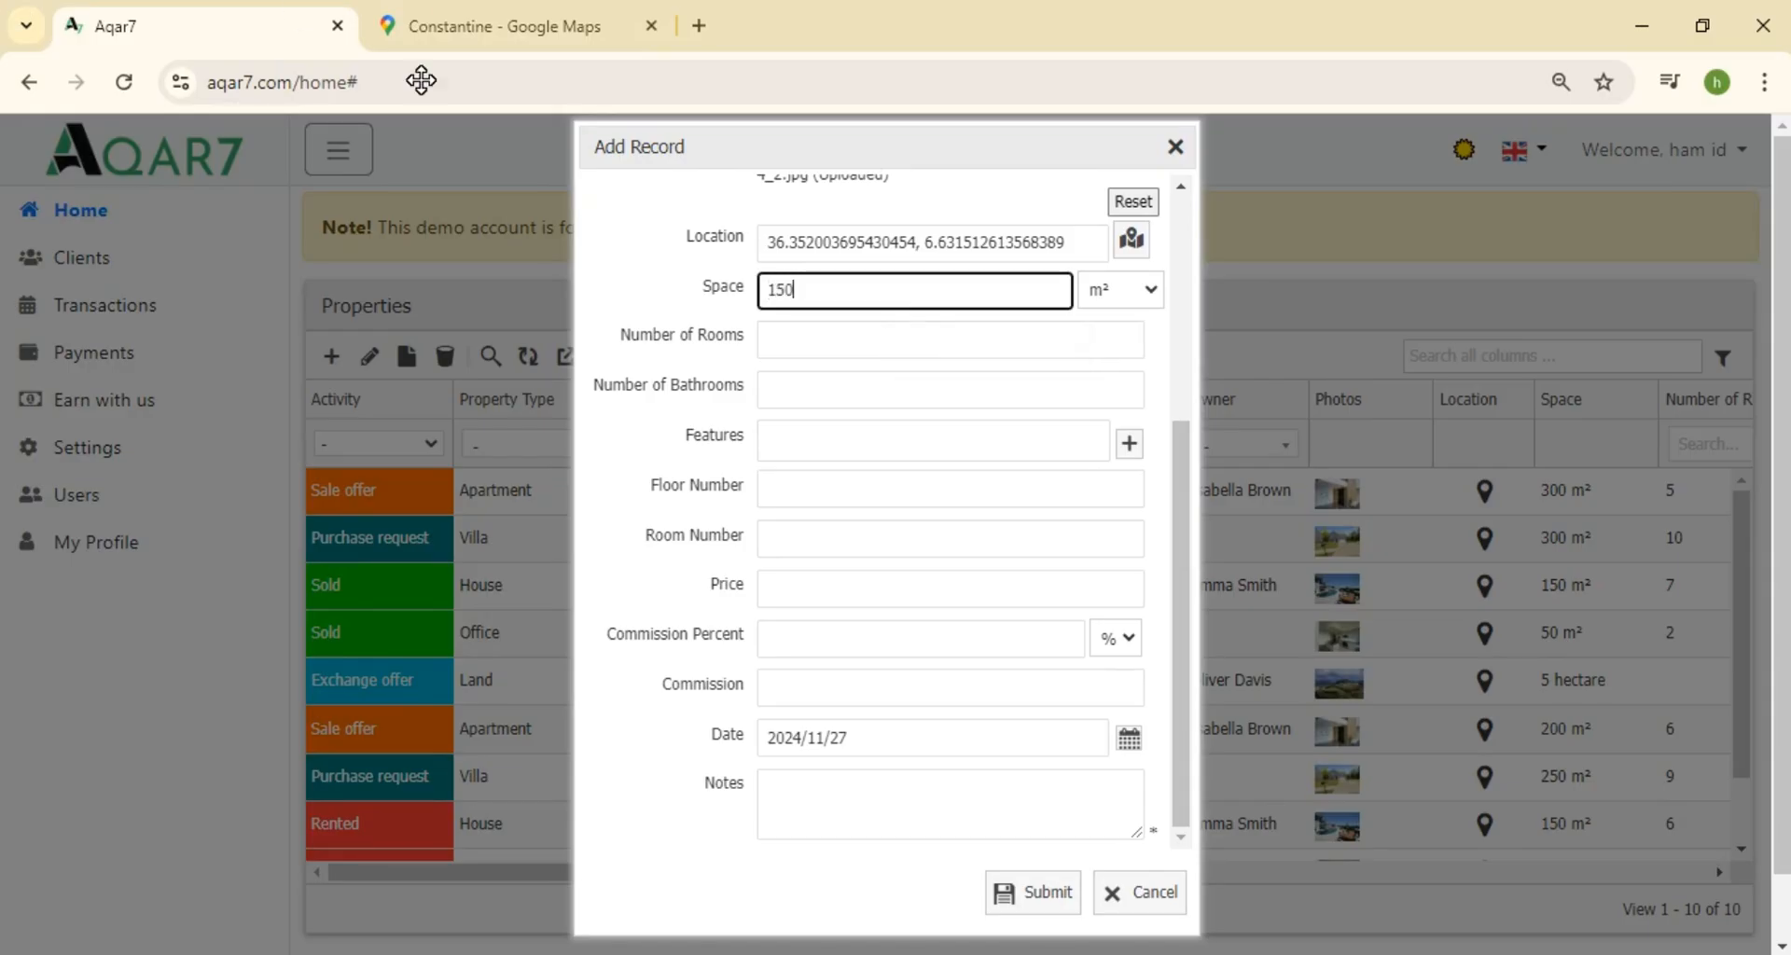
click(1139, 289)
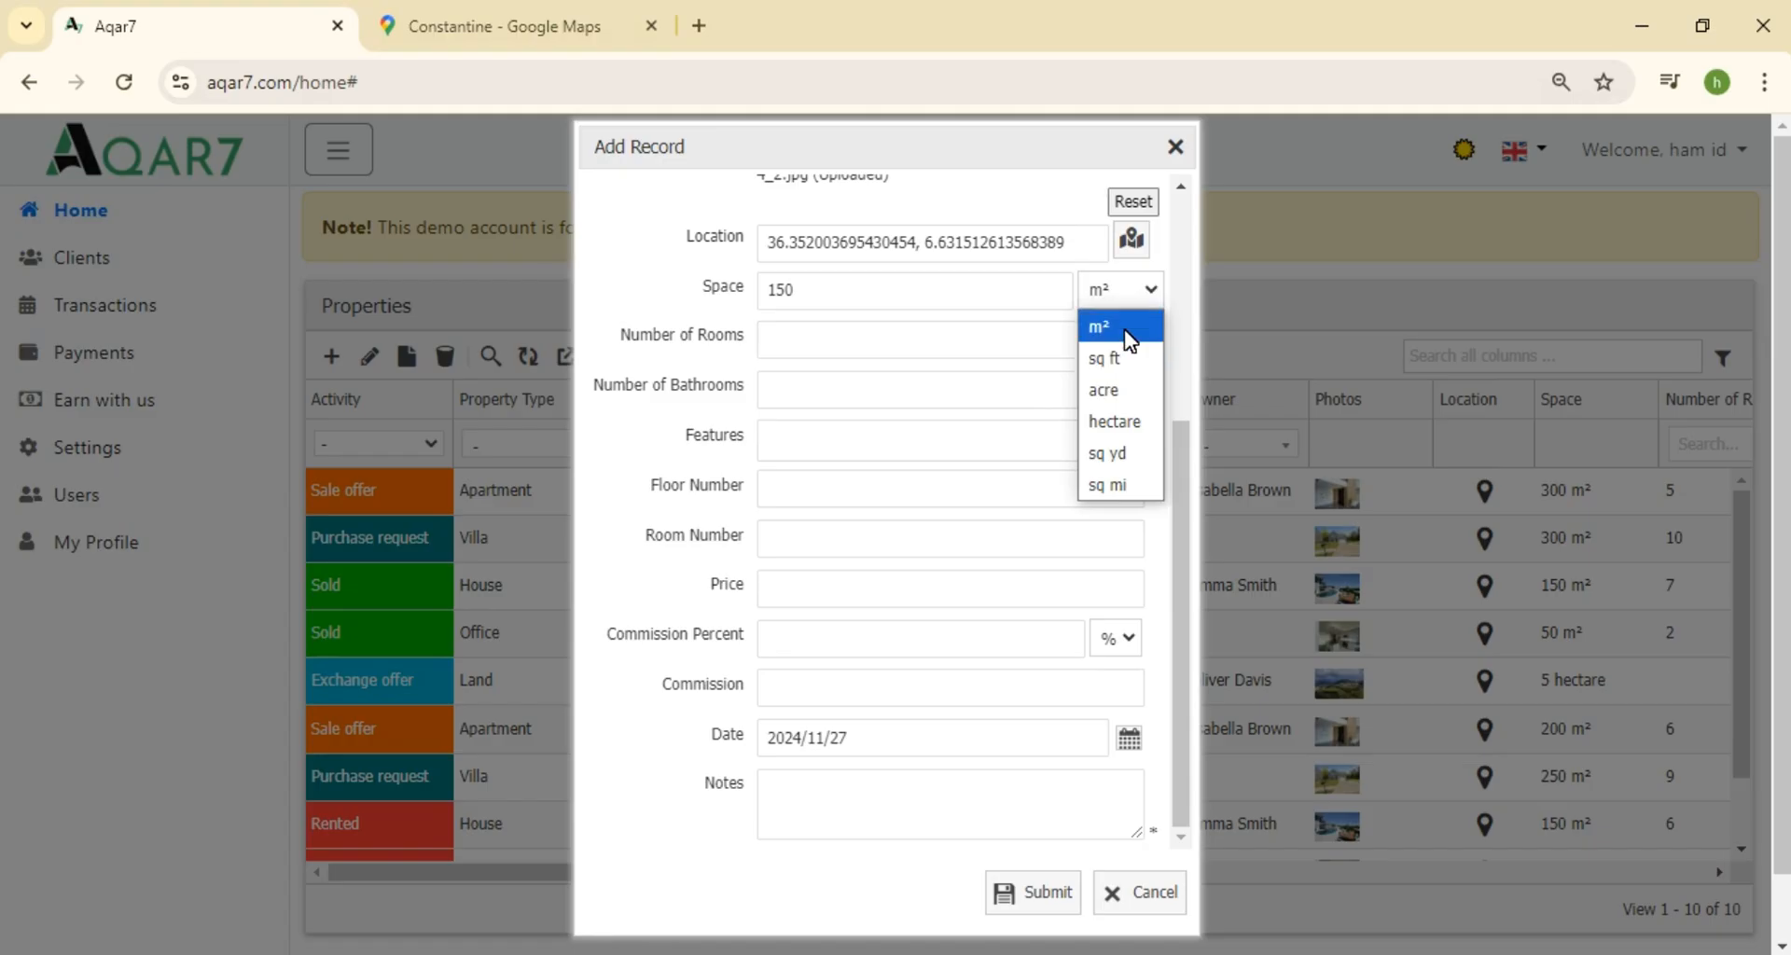
click(1124, 328)
click(936, 347)
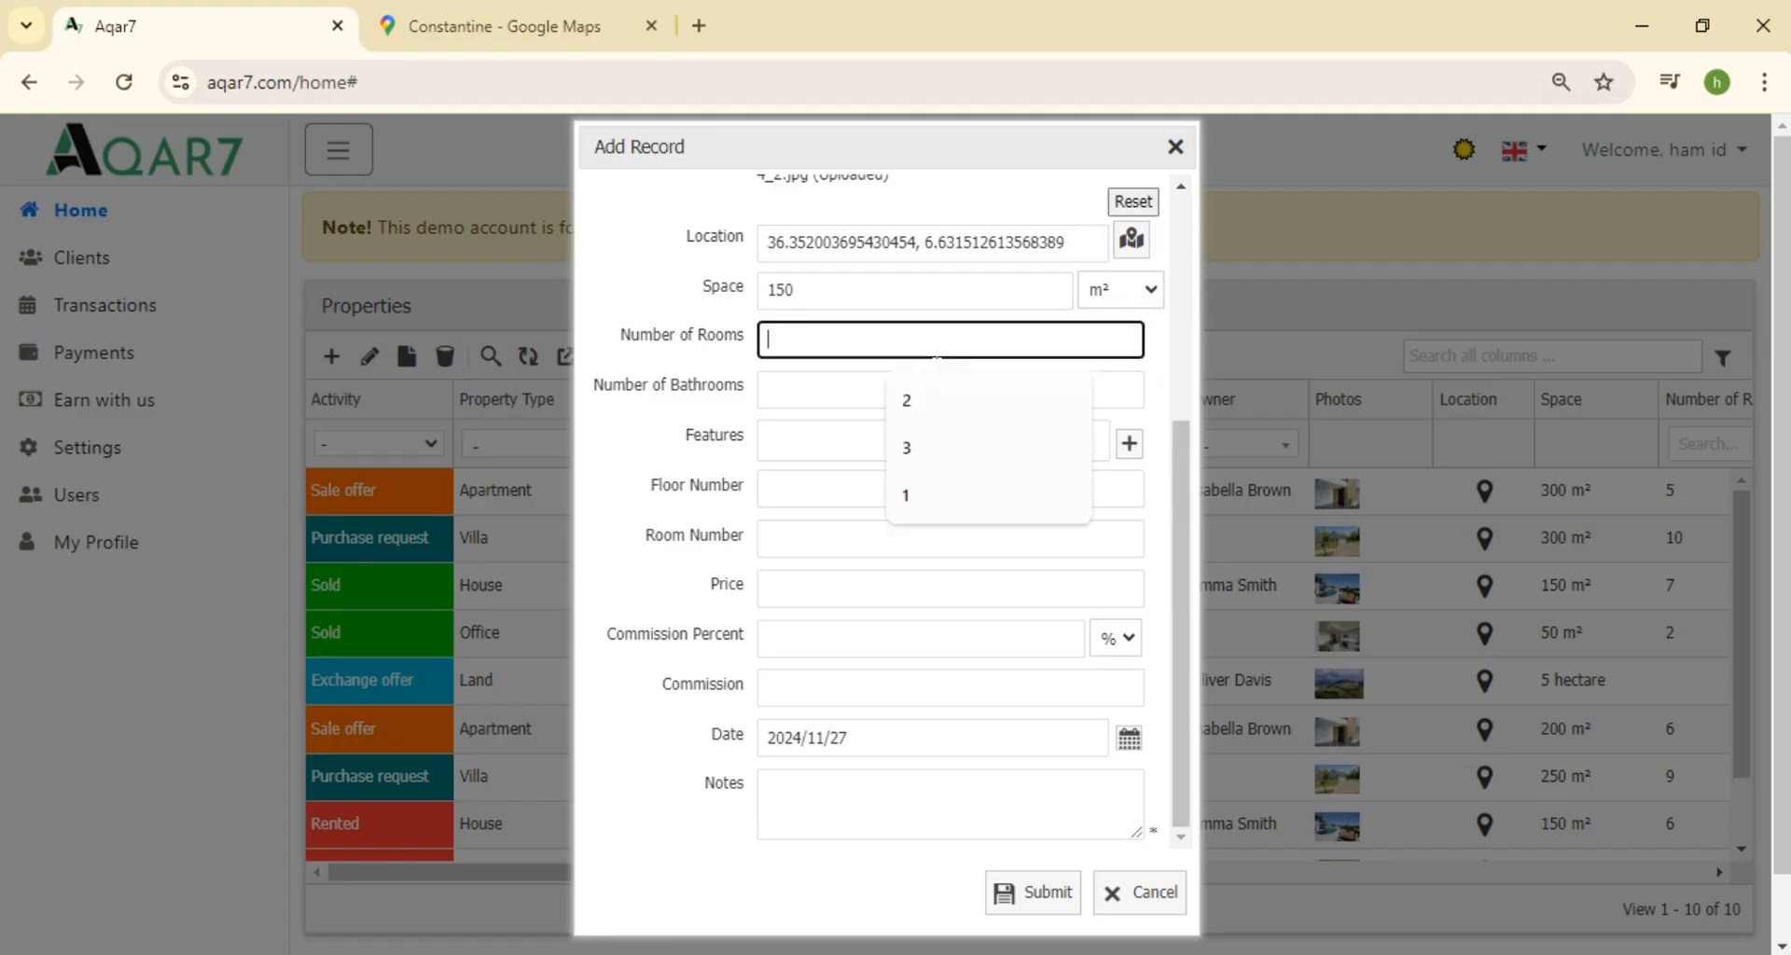
text(3)
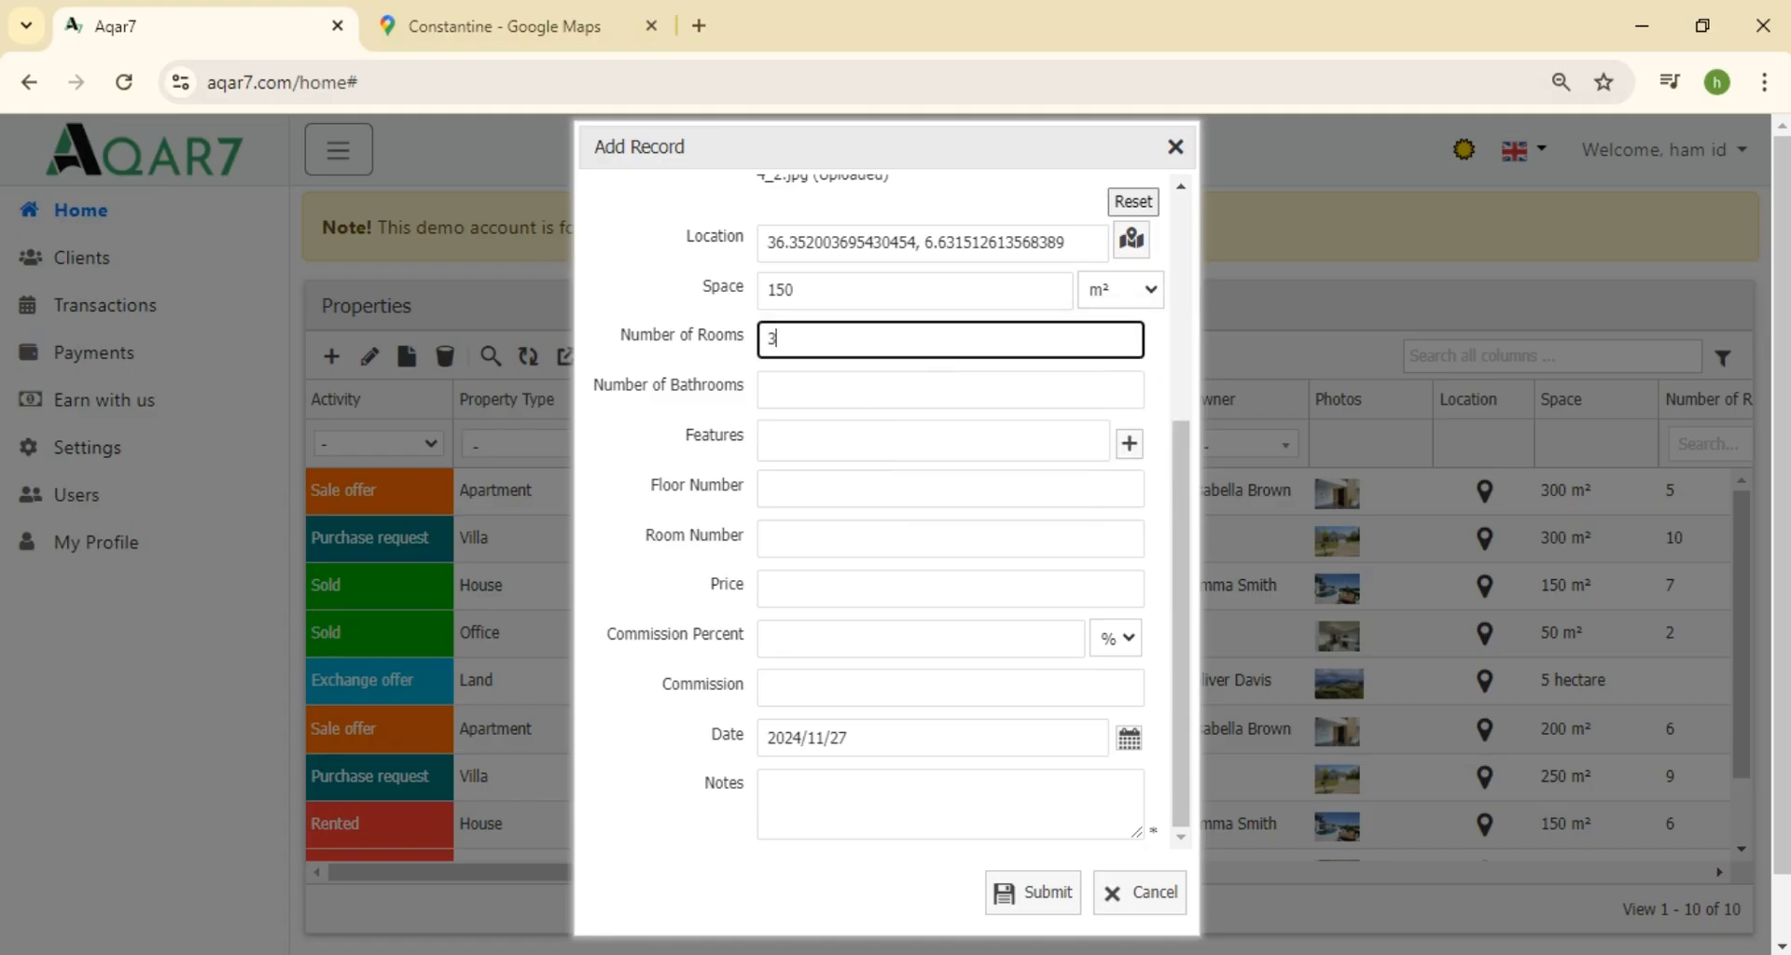
click(866, 405)
text(1)
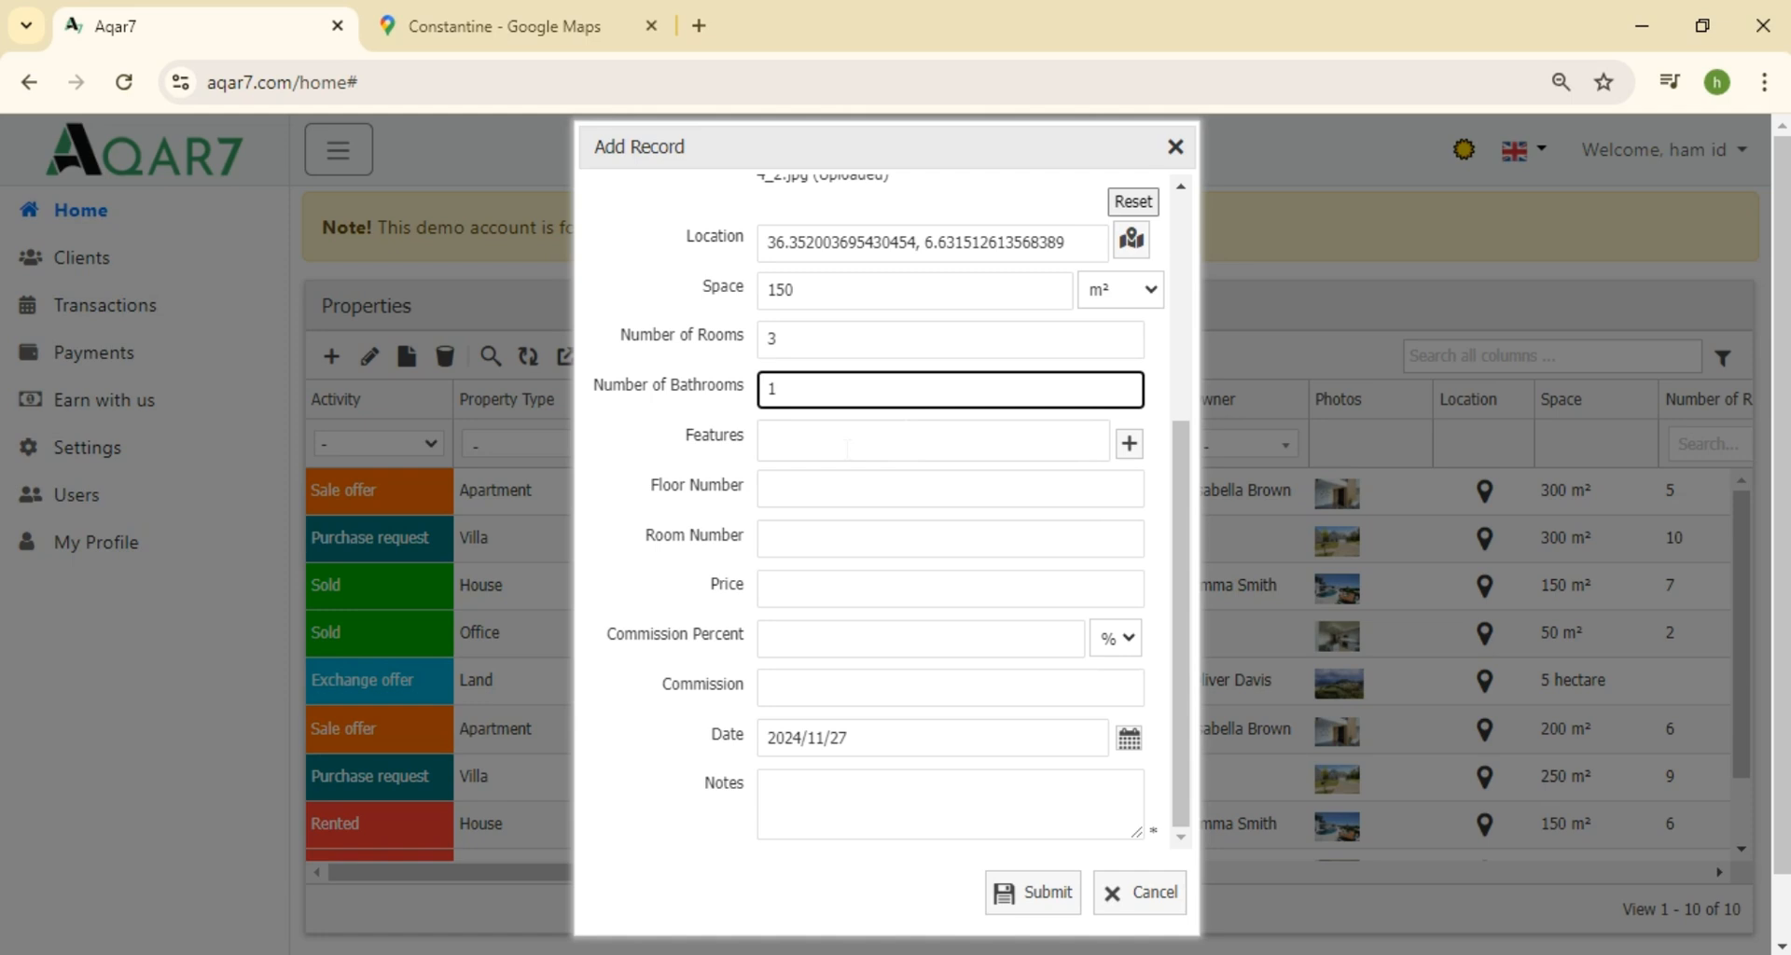
click(849, 446)
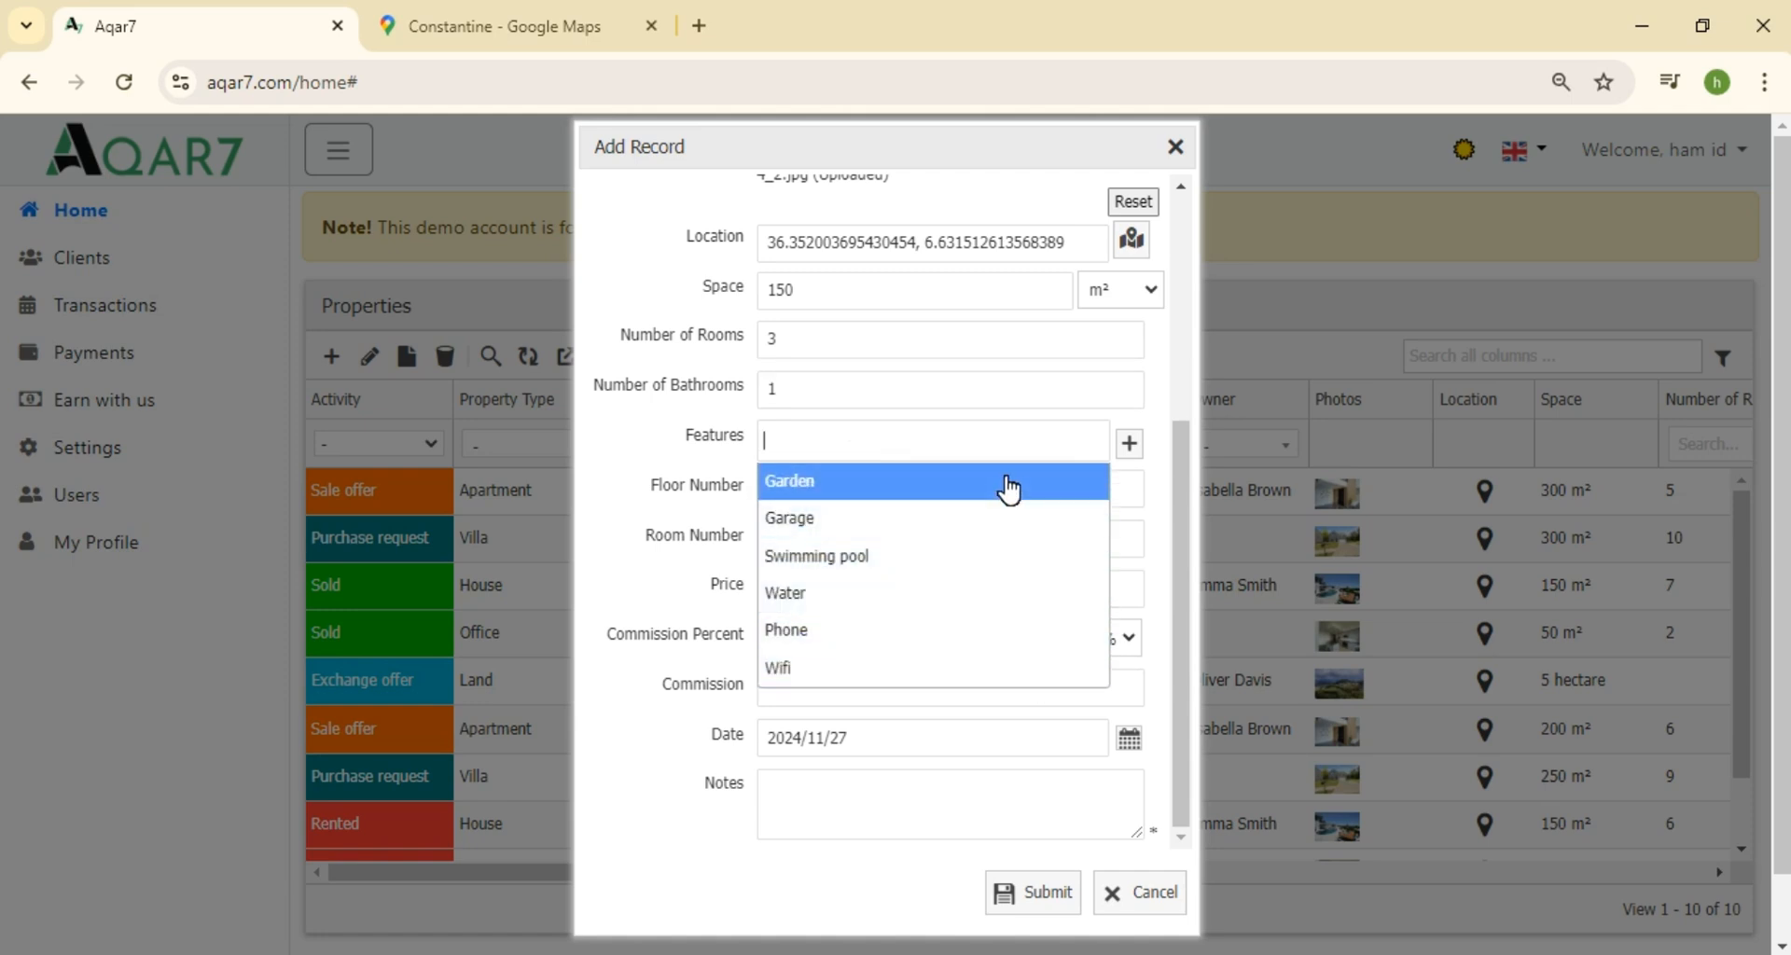
Add 'Near the Hospital' as a new row in the features catalogue and save it
click(1130, 445)
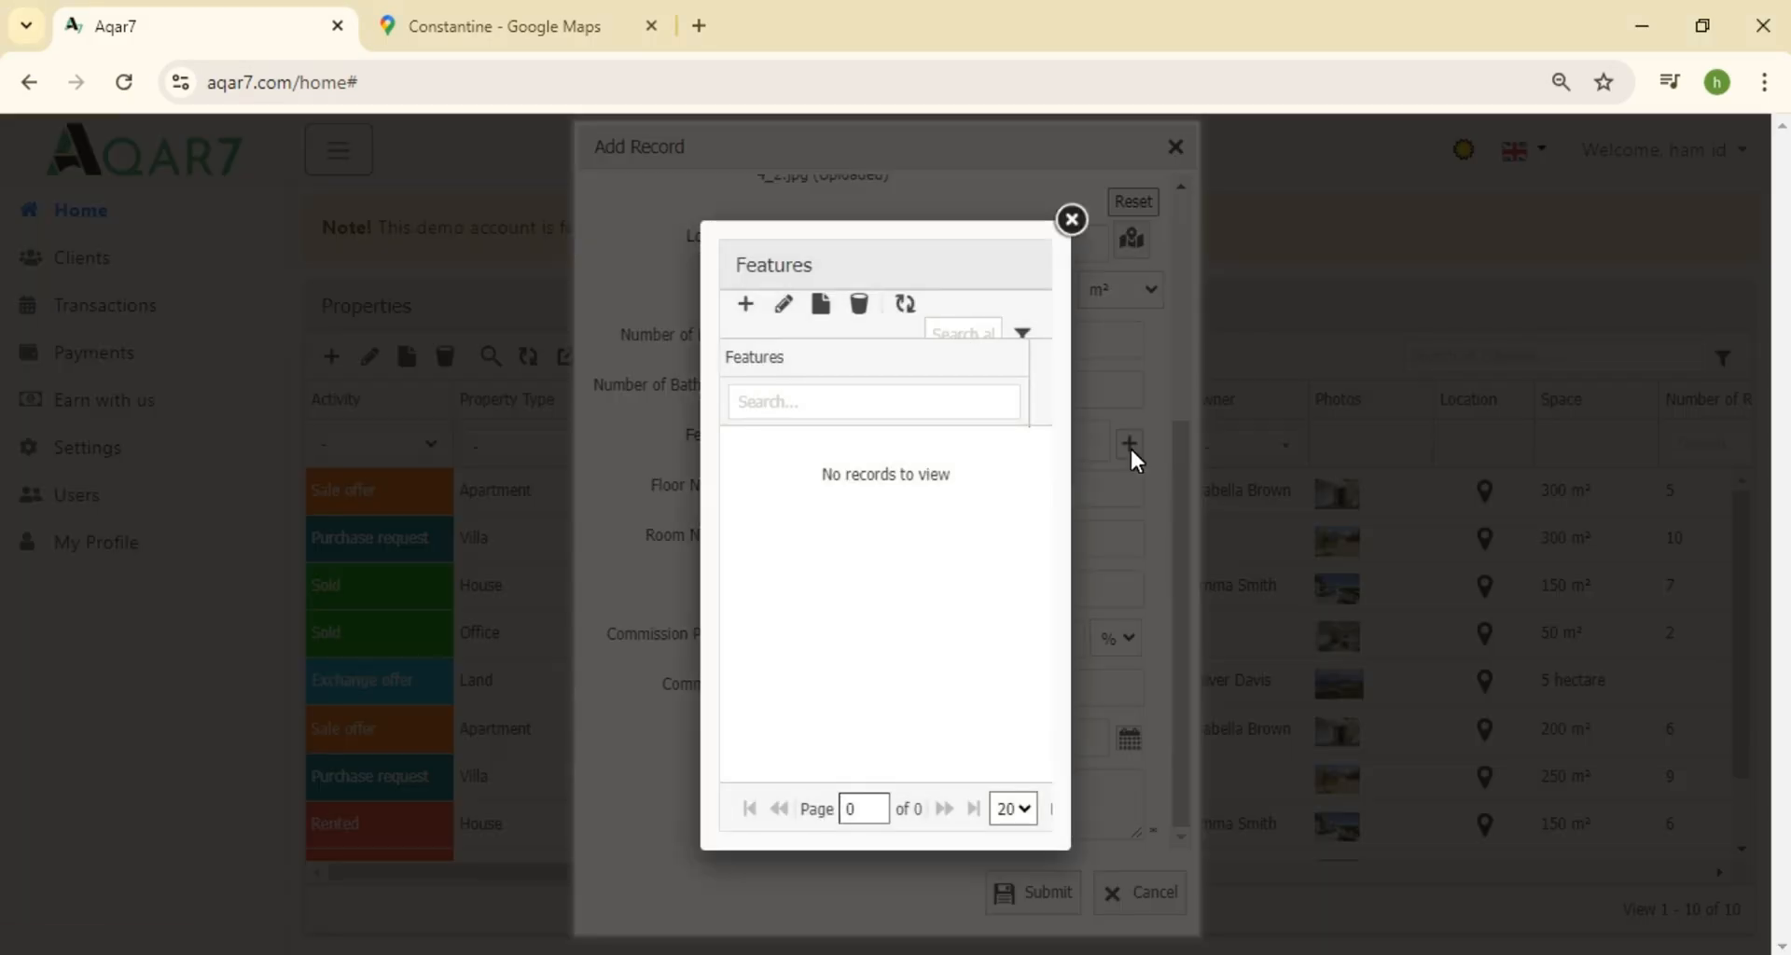
click(745, 305)
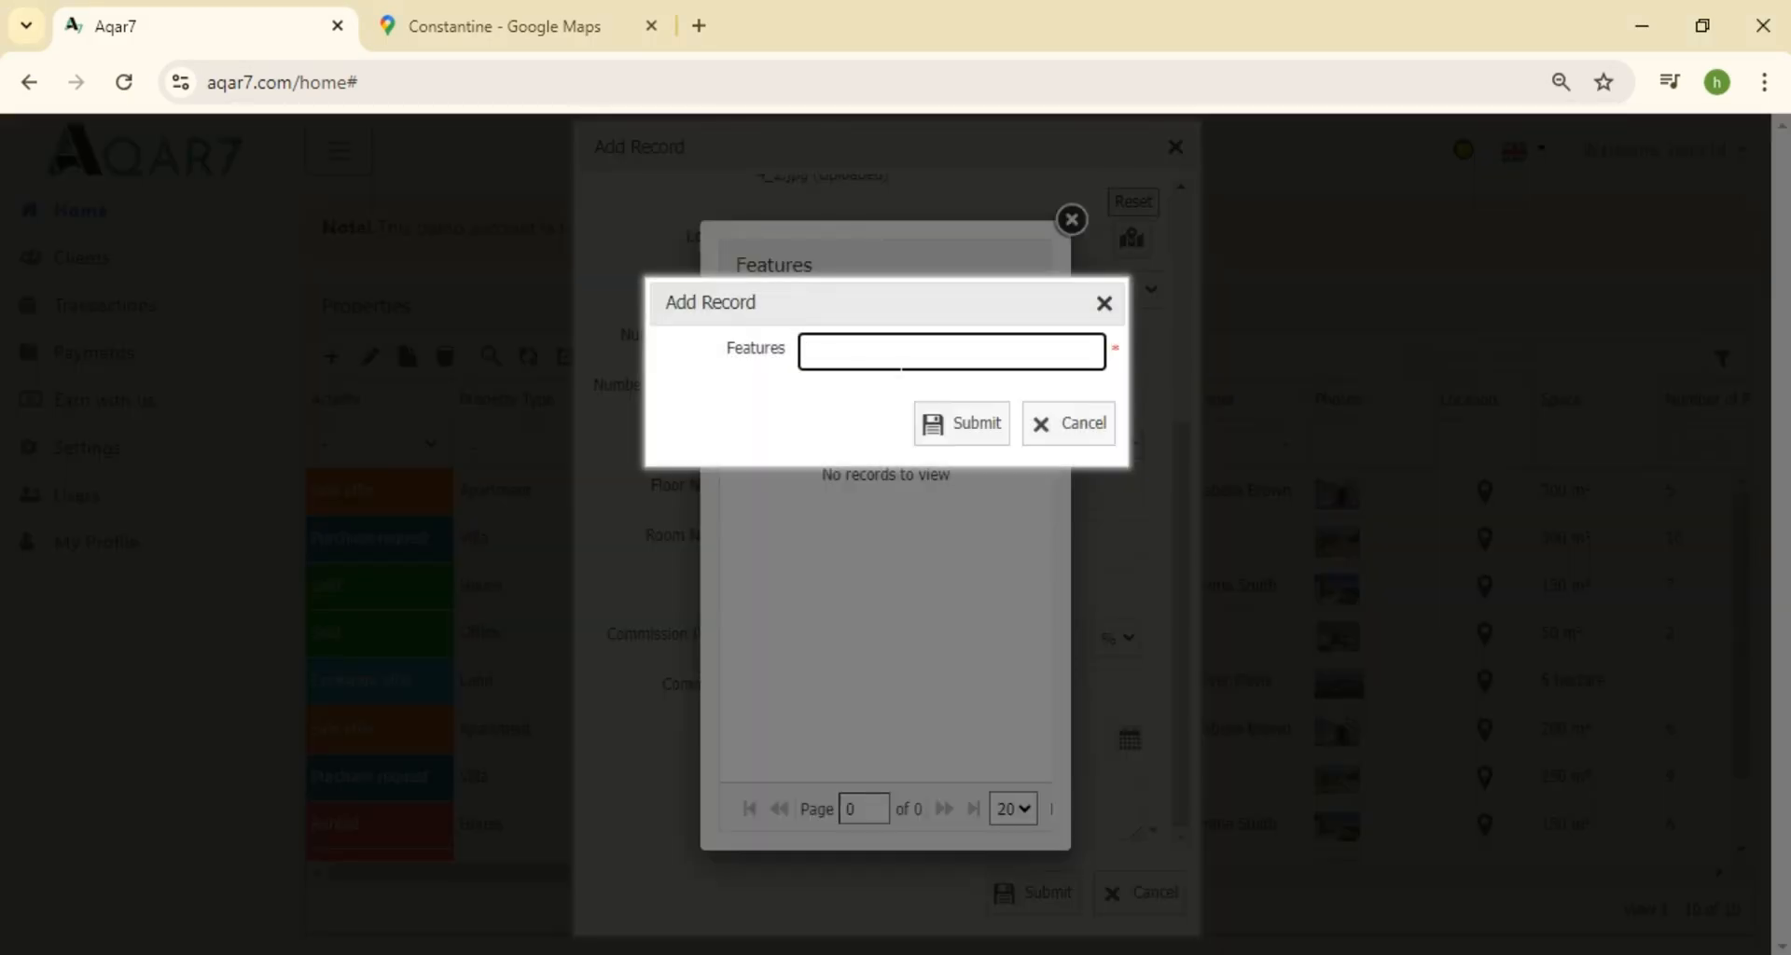
text(N)
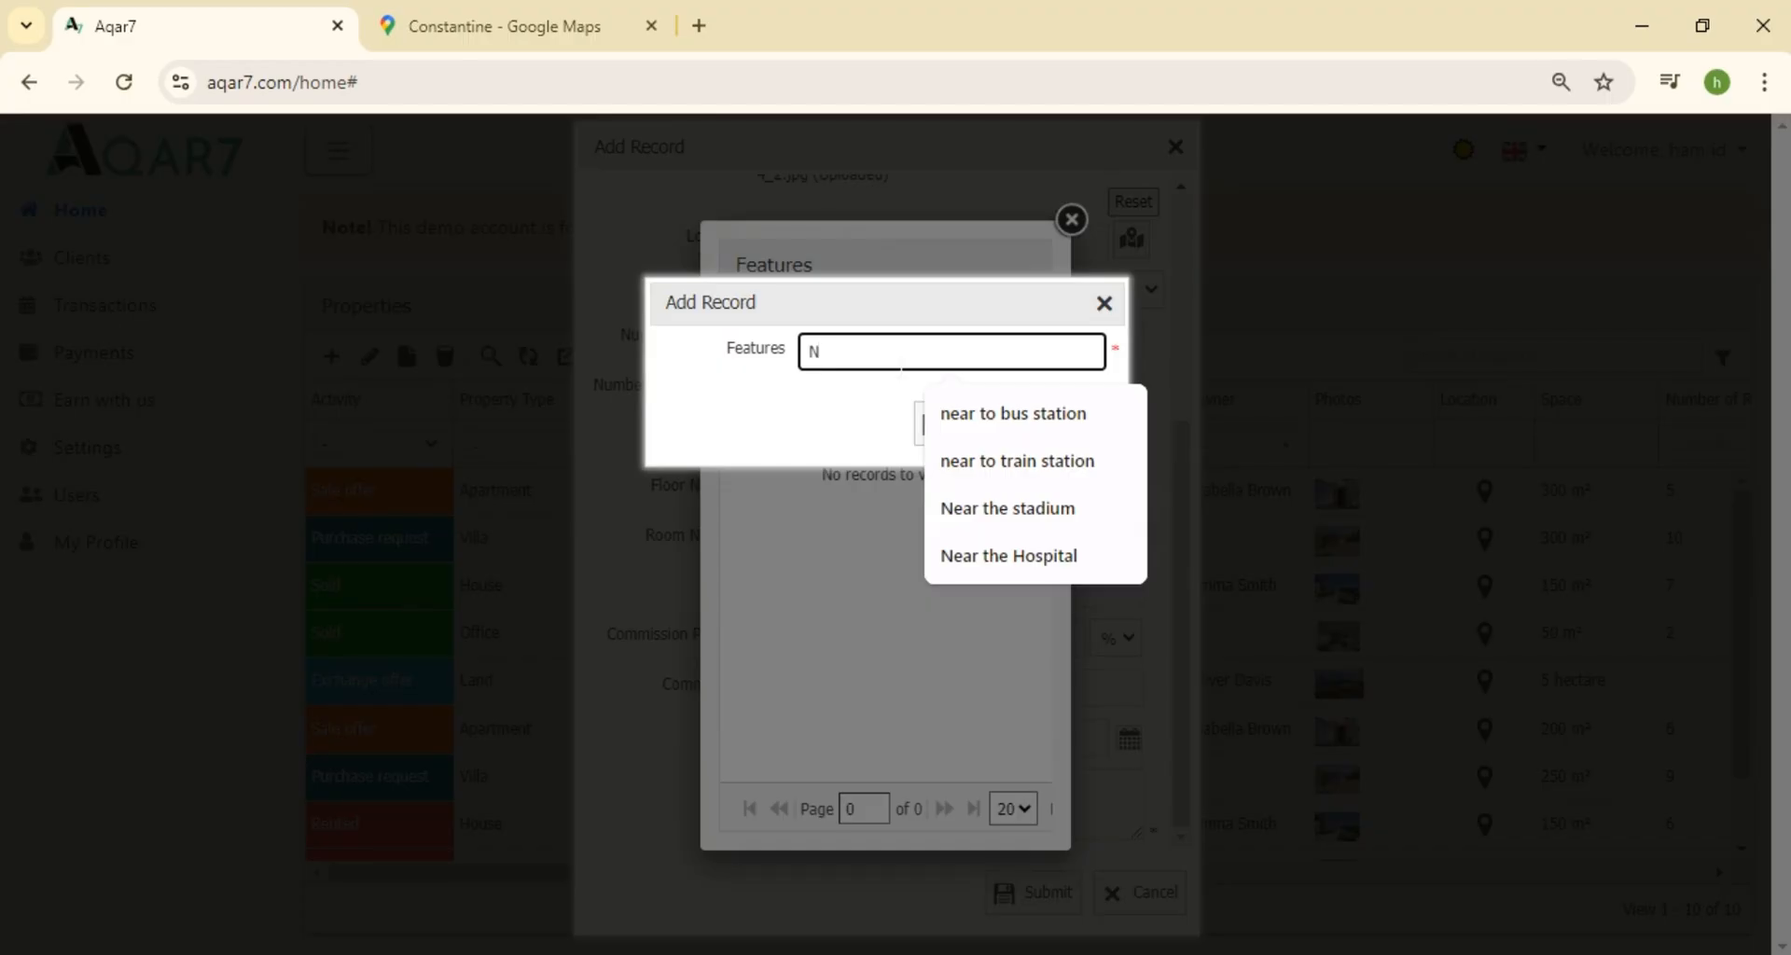
text(ear the Hospital)
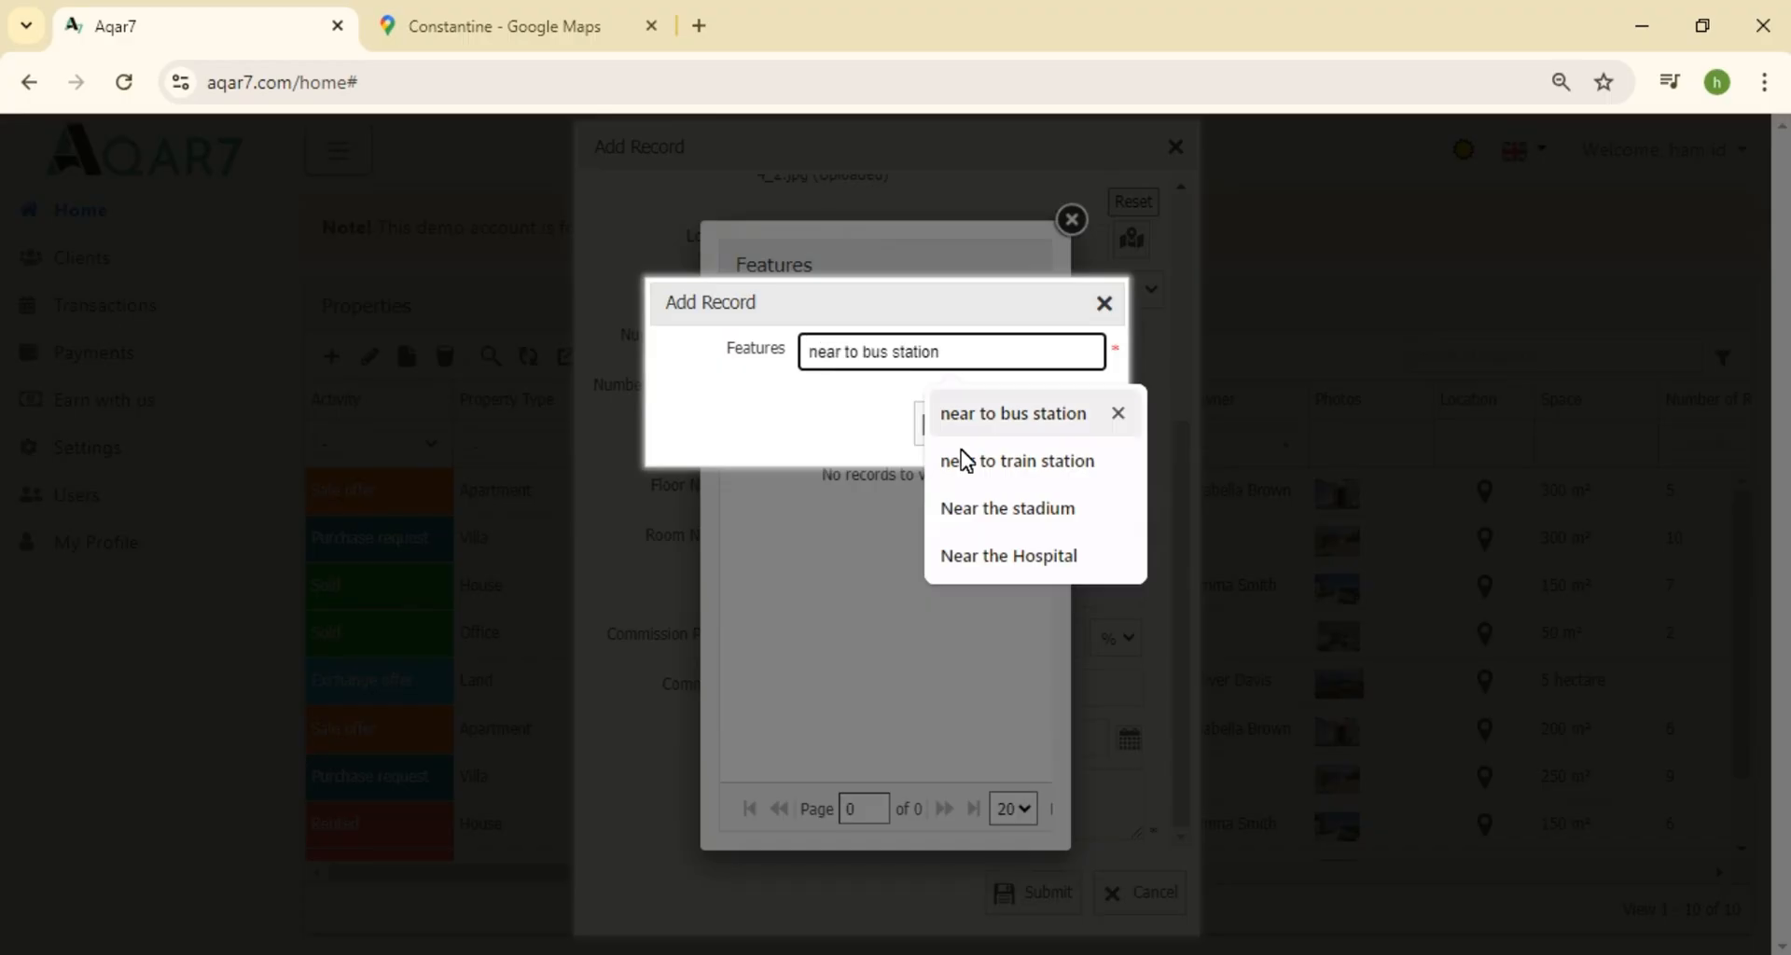
click(1009, 556)
click(979, 436)
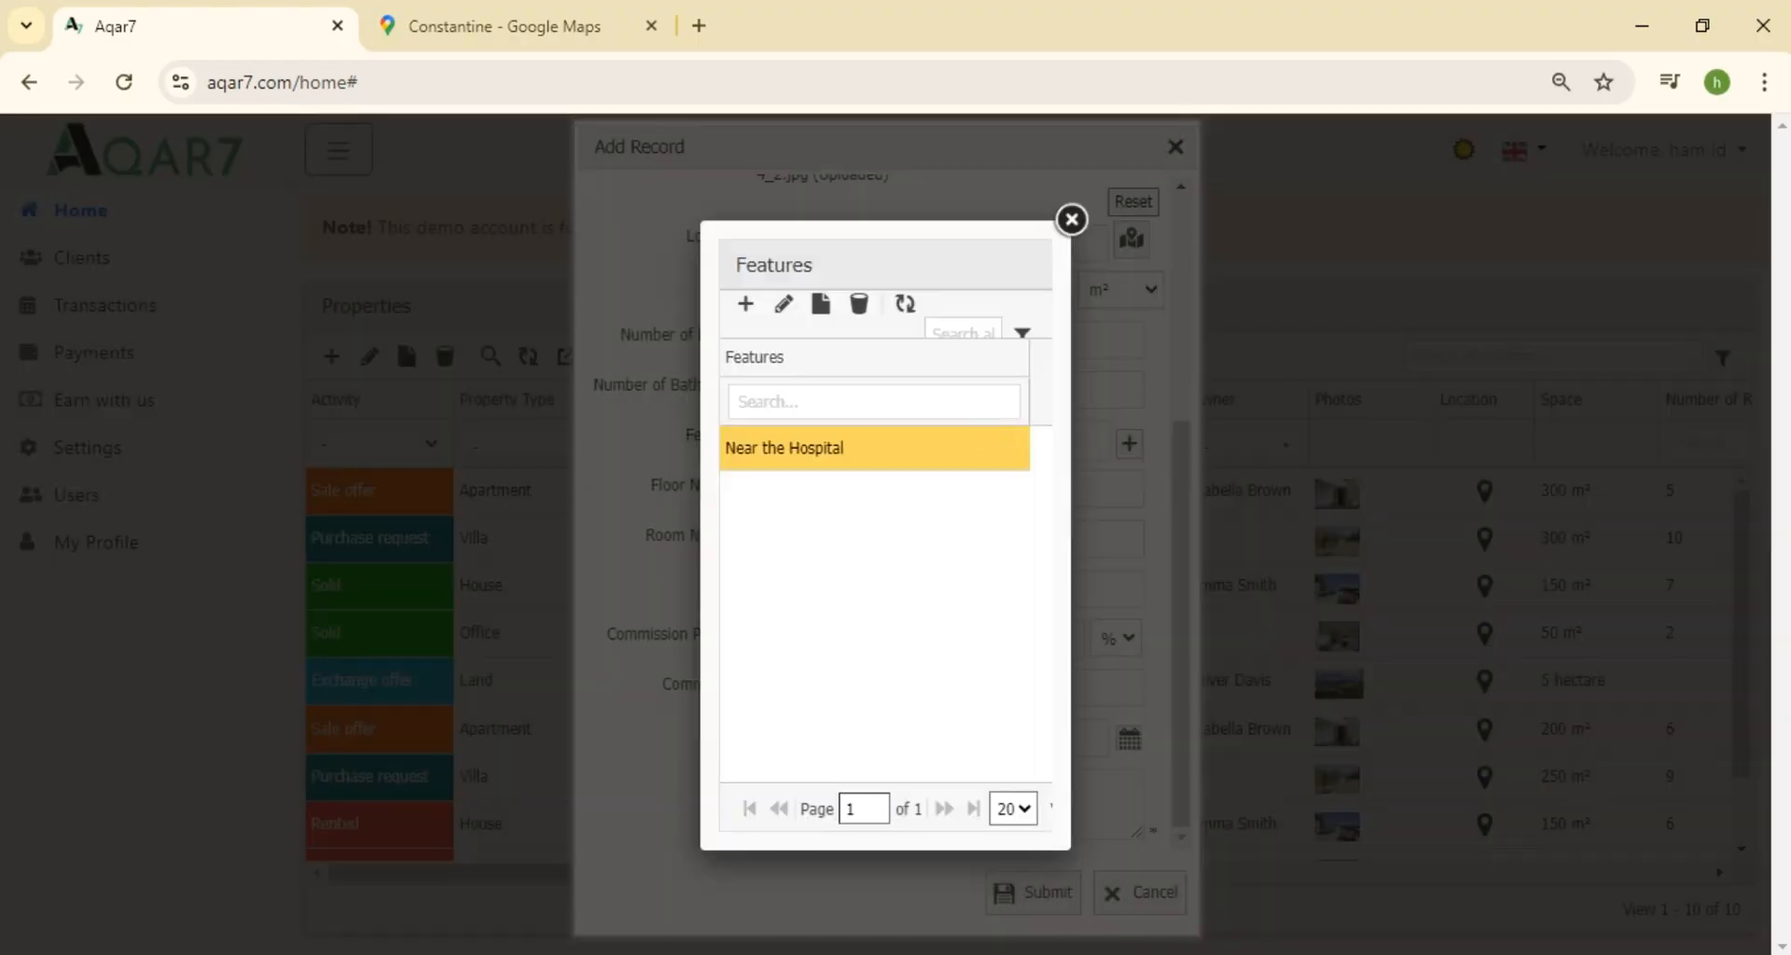
click(1069, 221)
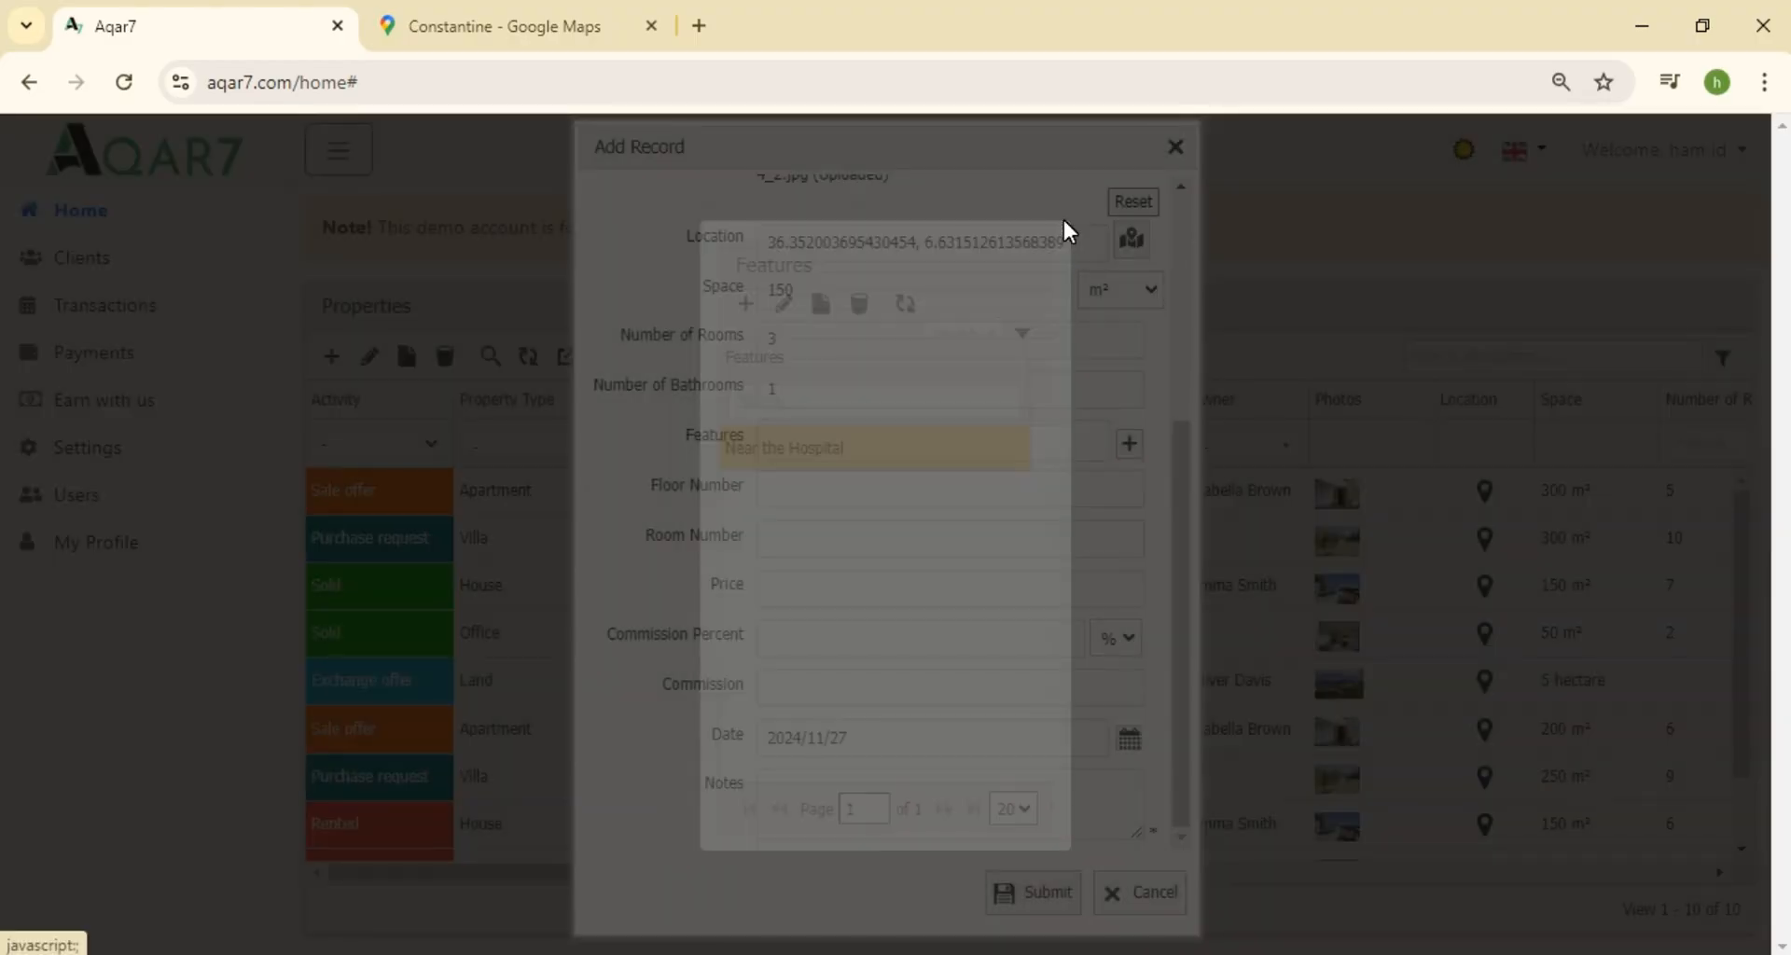
Tag BB 1 with the Near the Hospital, Water and Phone features
click(892, 441)
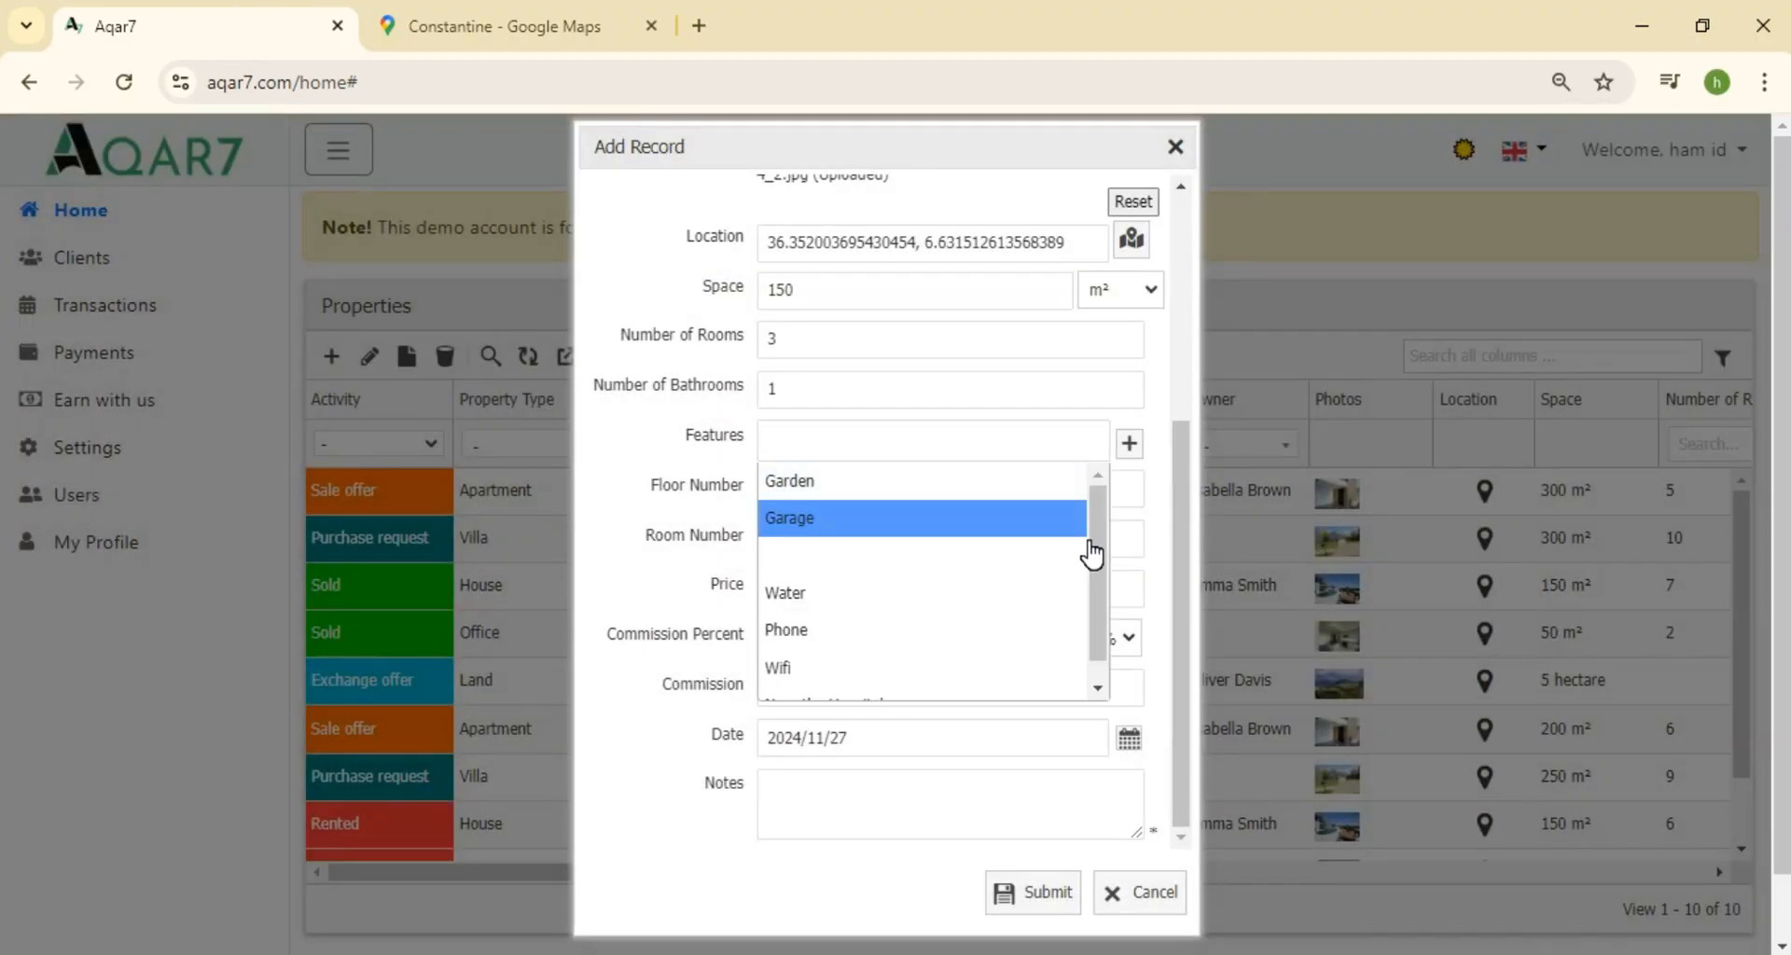
scroll(1022, 667, down, 1)
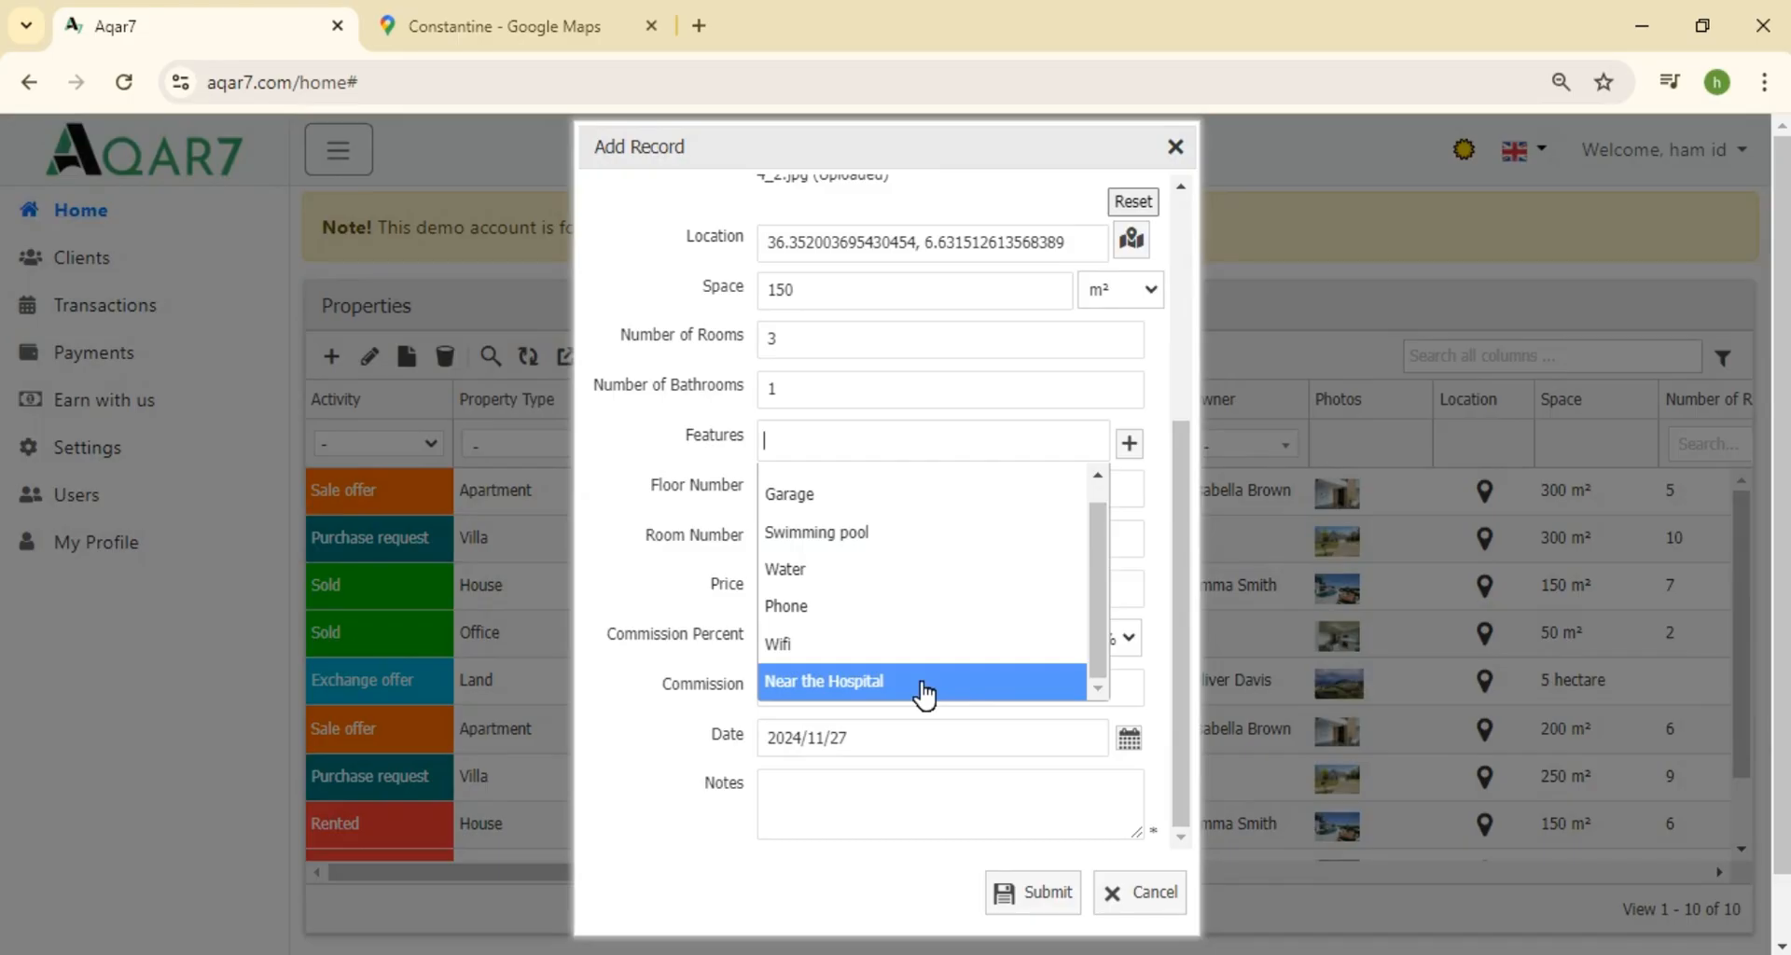
text(N)
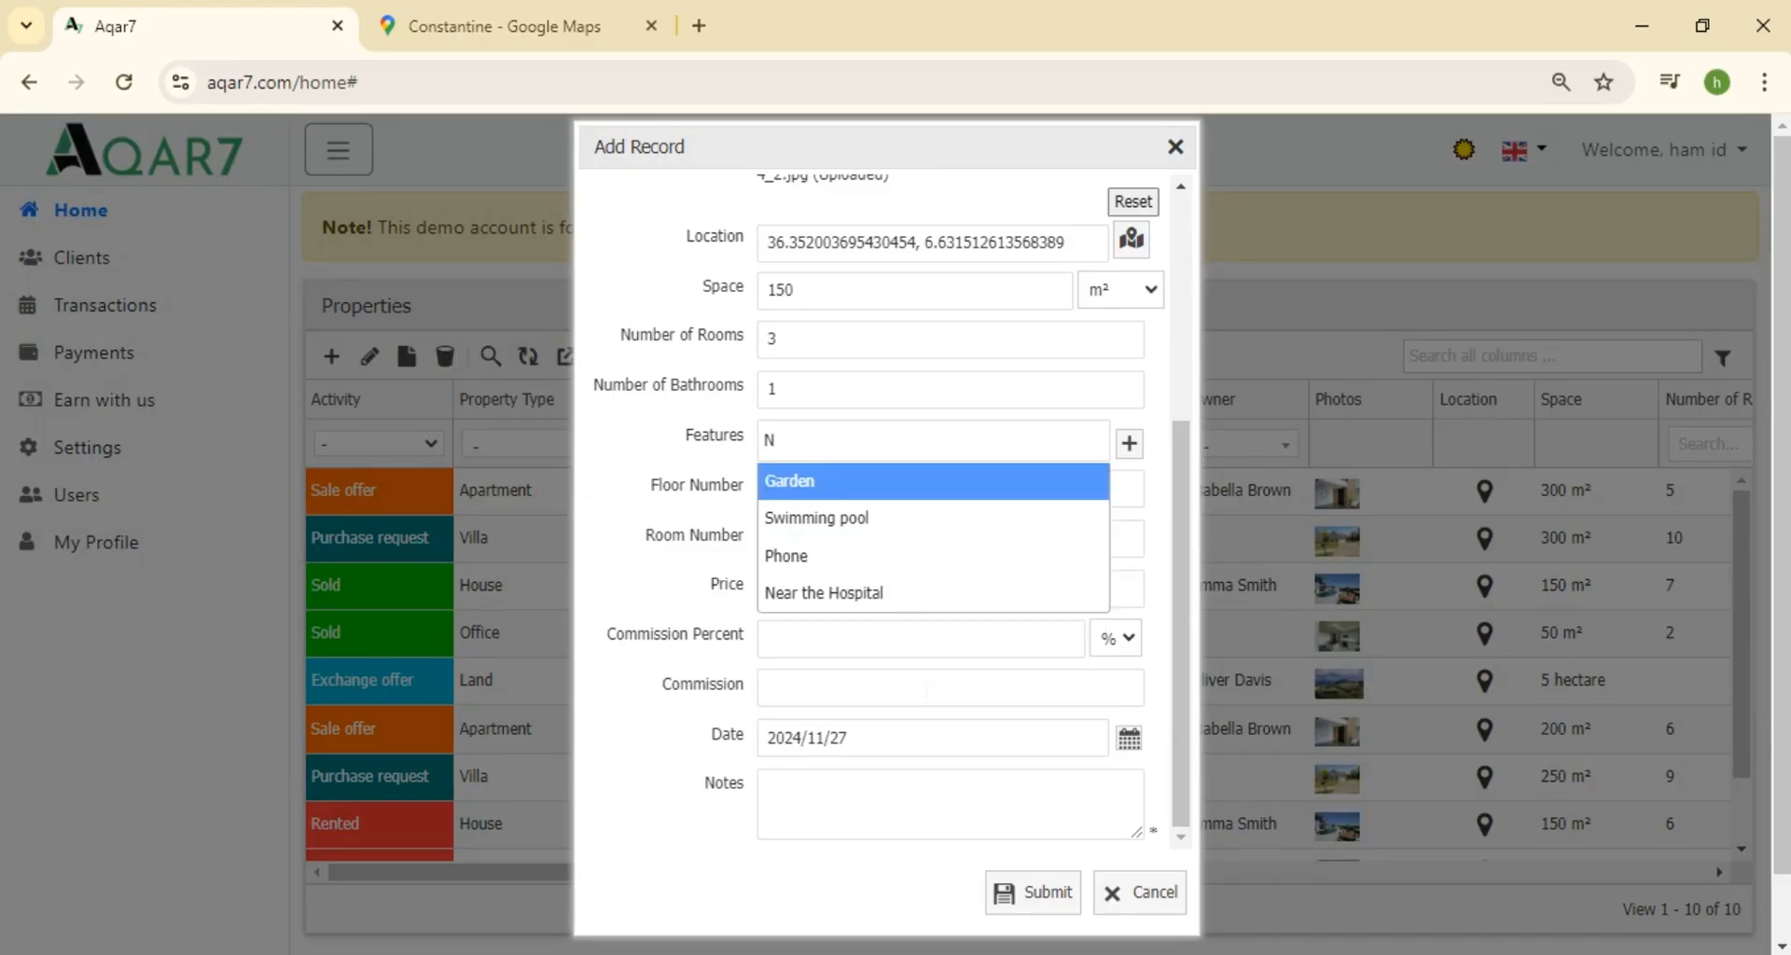
text(ear)
click(967, 495)
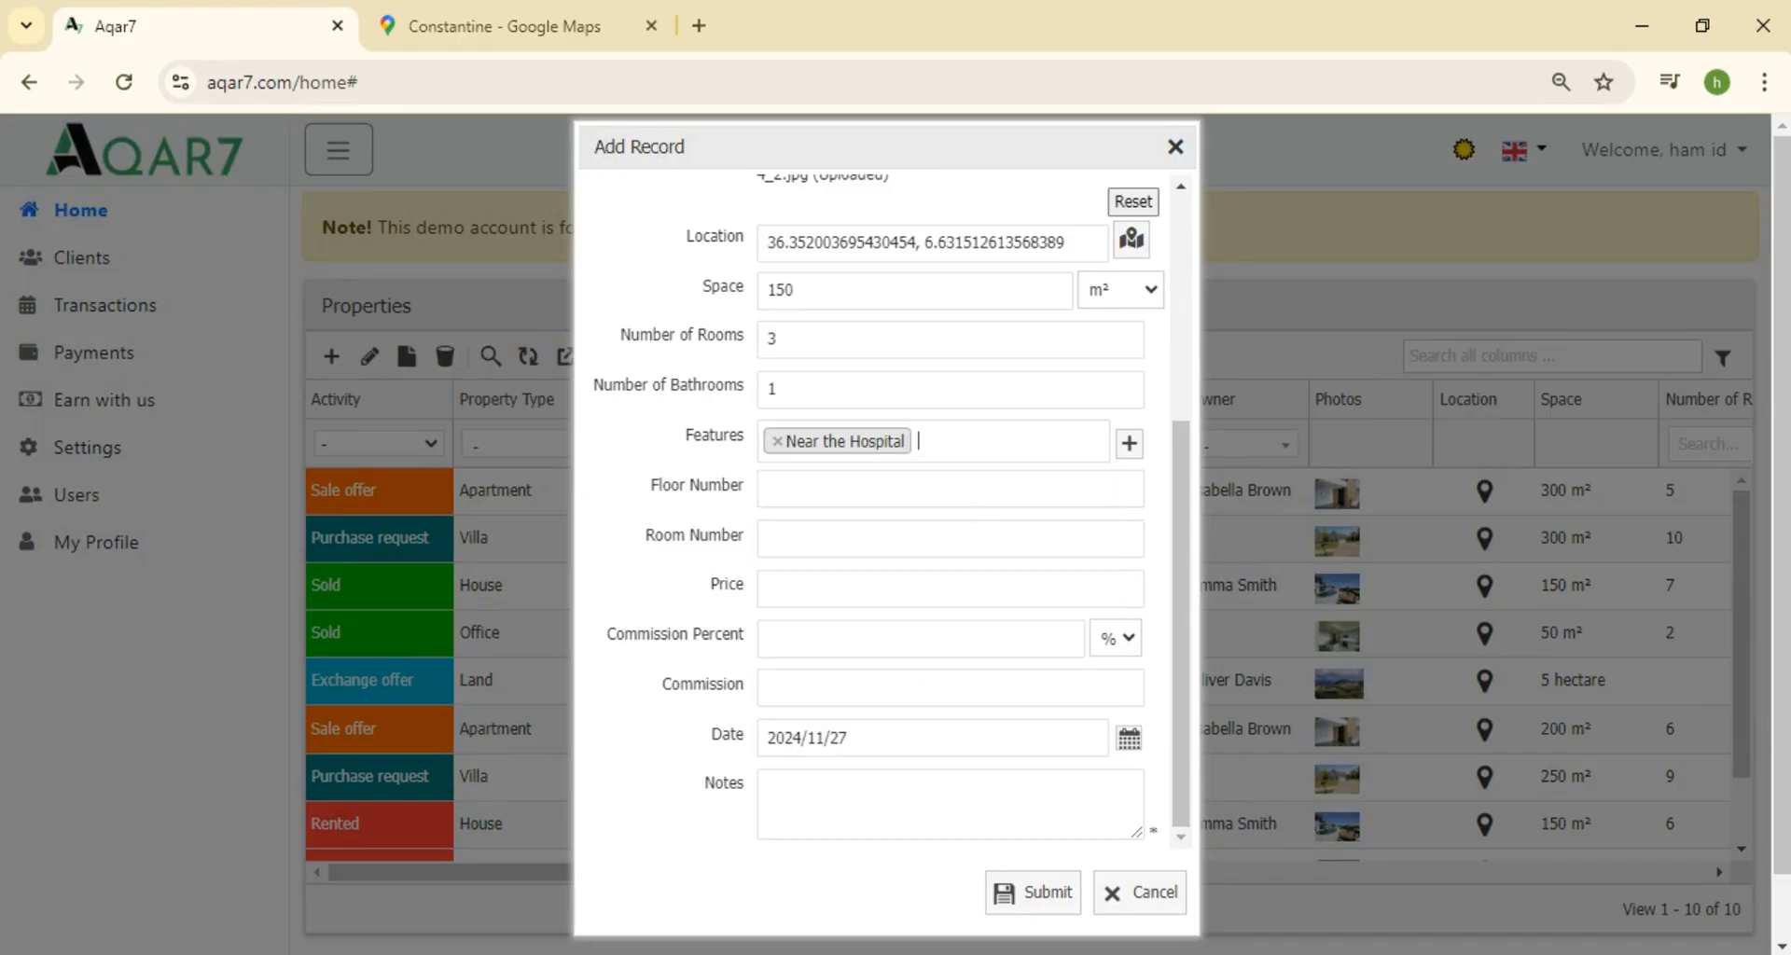
click(966, 443)
click(867, 593)
click(942, 446)
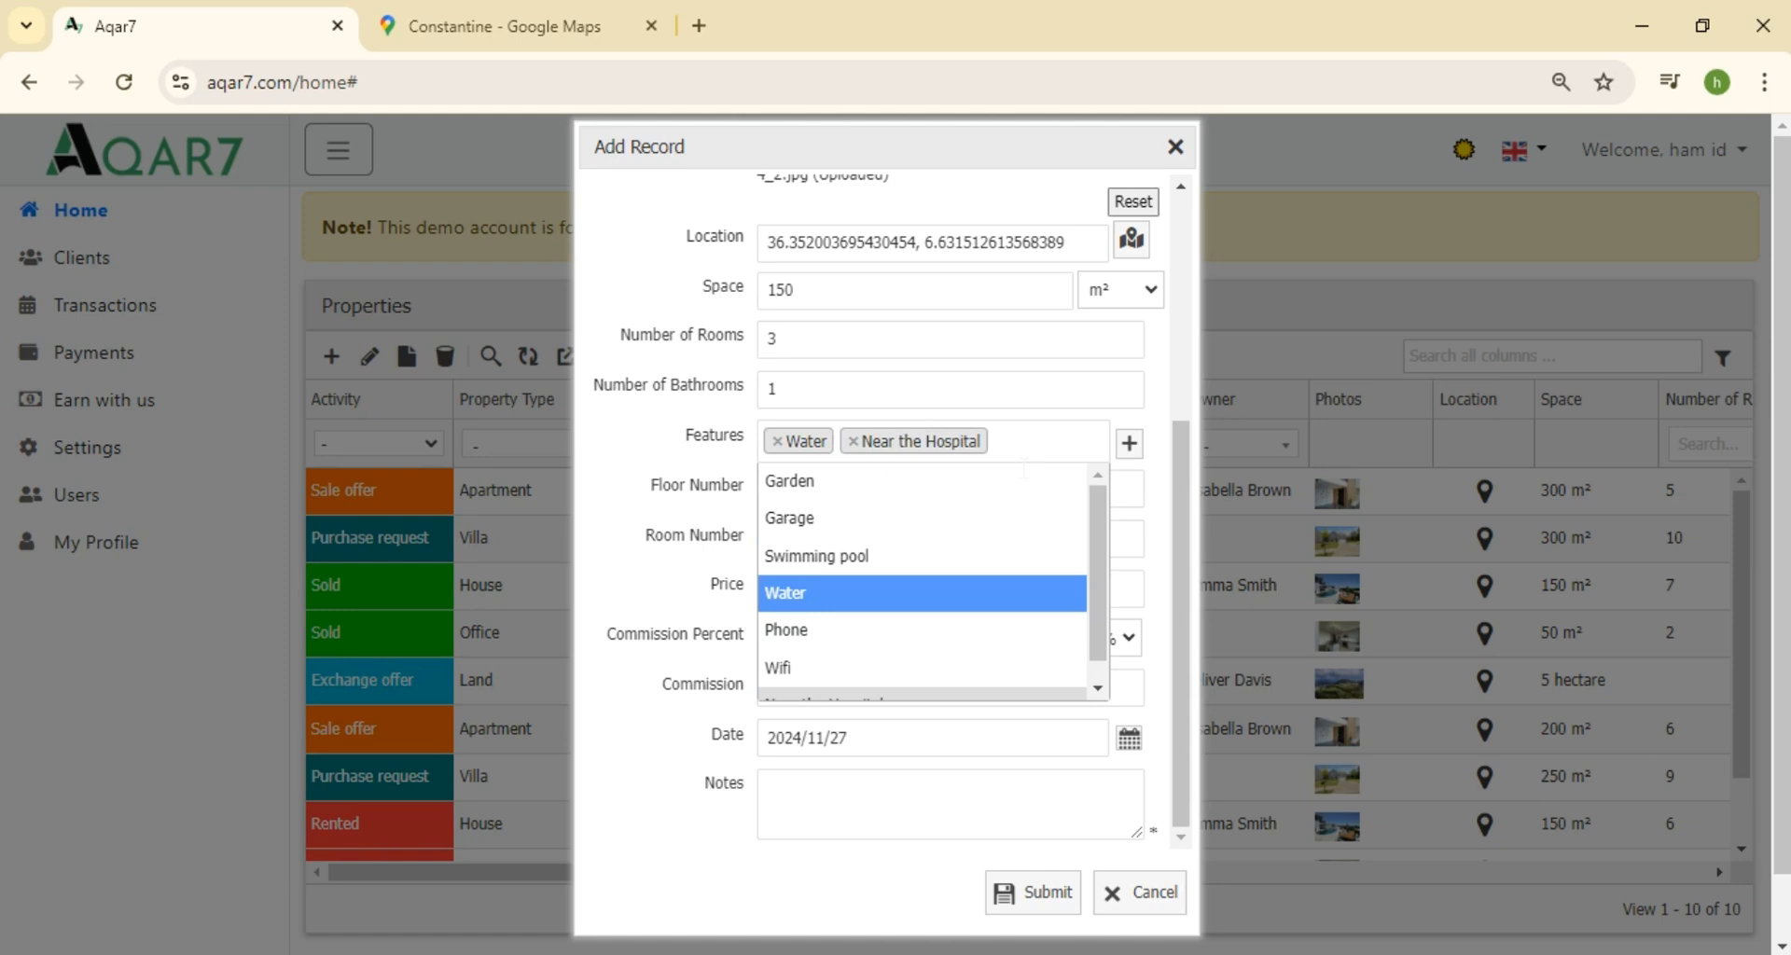
click(851, 631)
click(956, 504)
Set floor number 2, price 14000000 and a 2 percent commission
text(2)
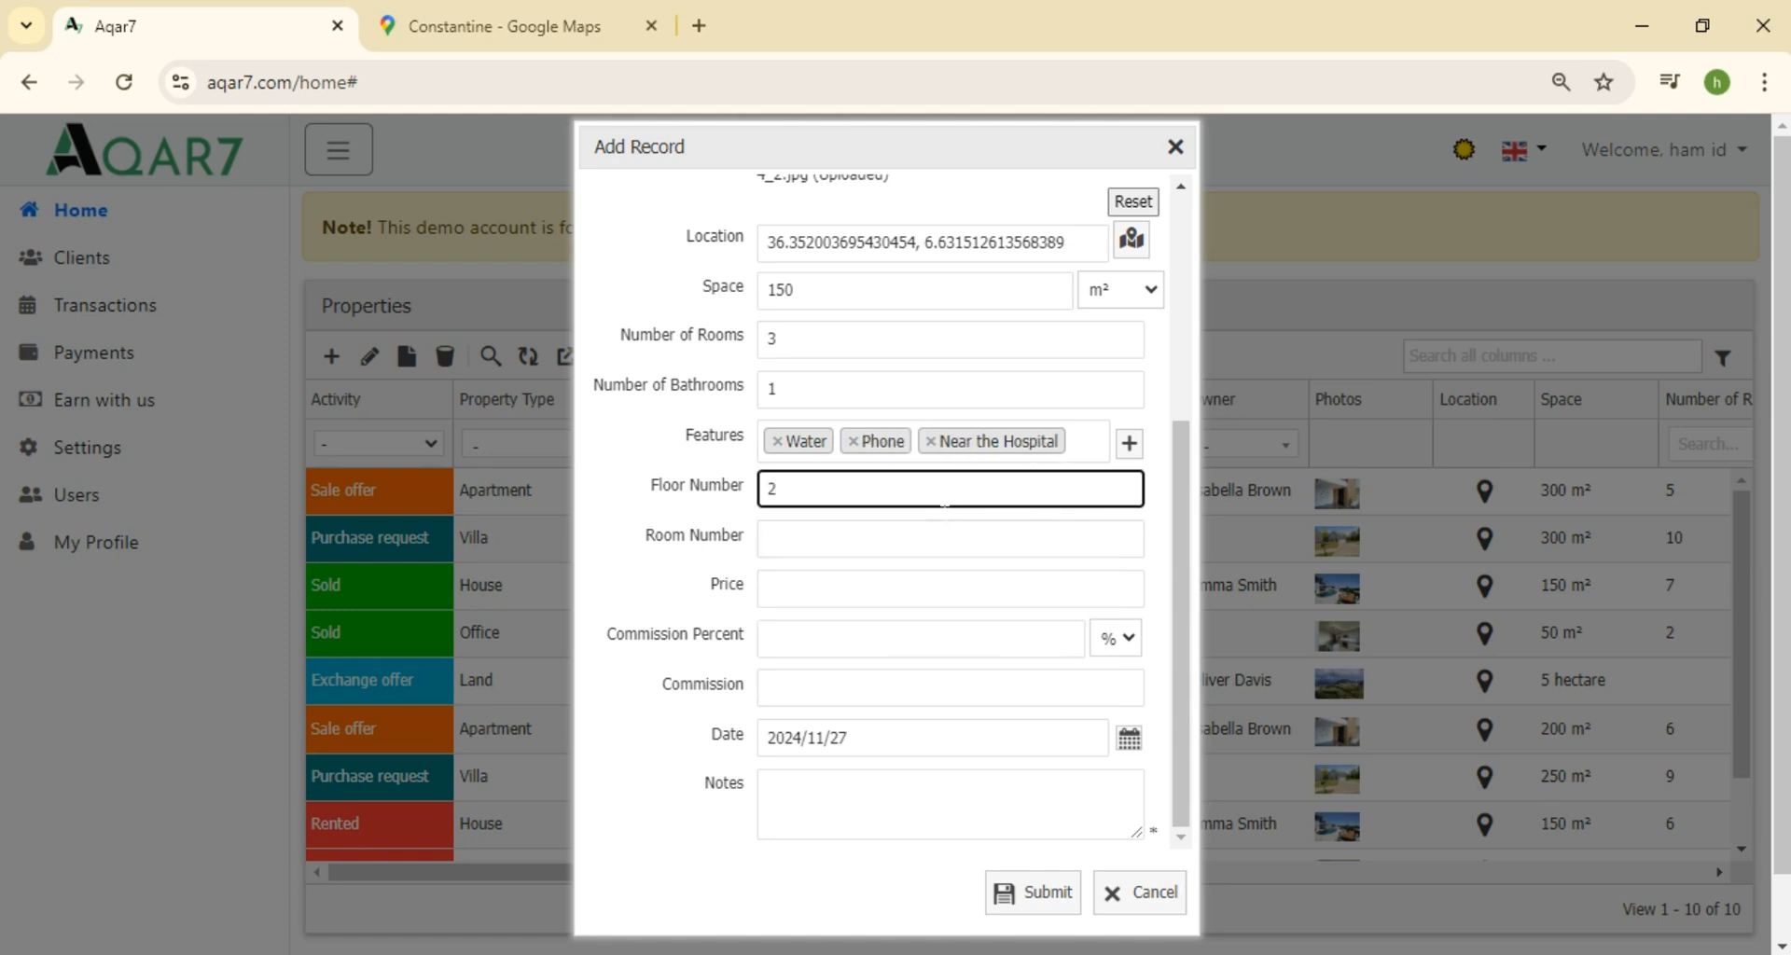
click(940, 593)
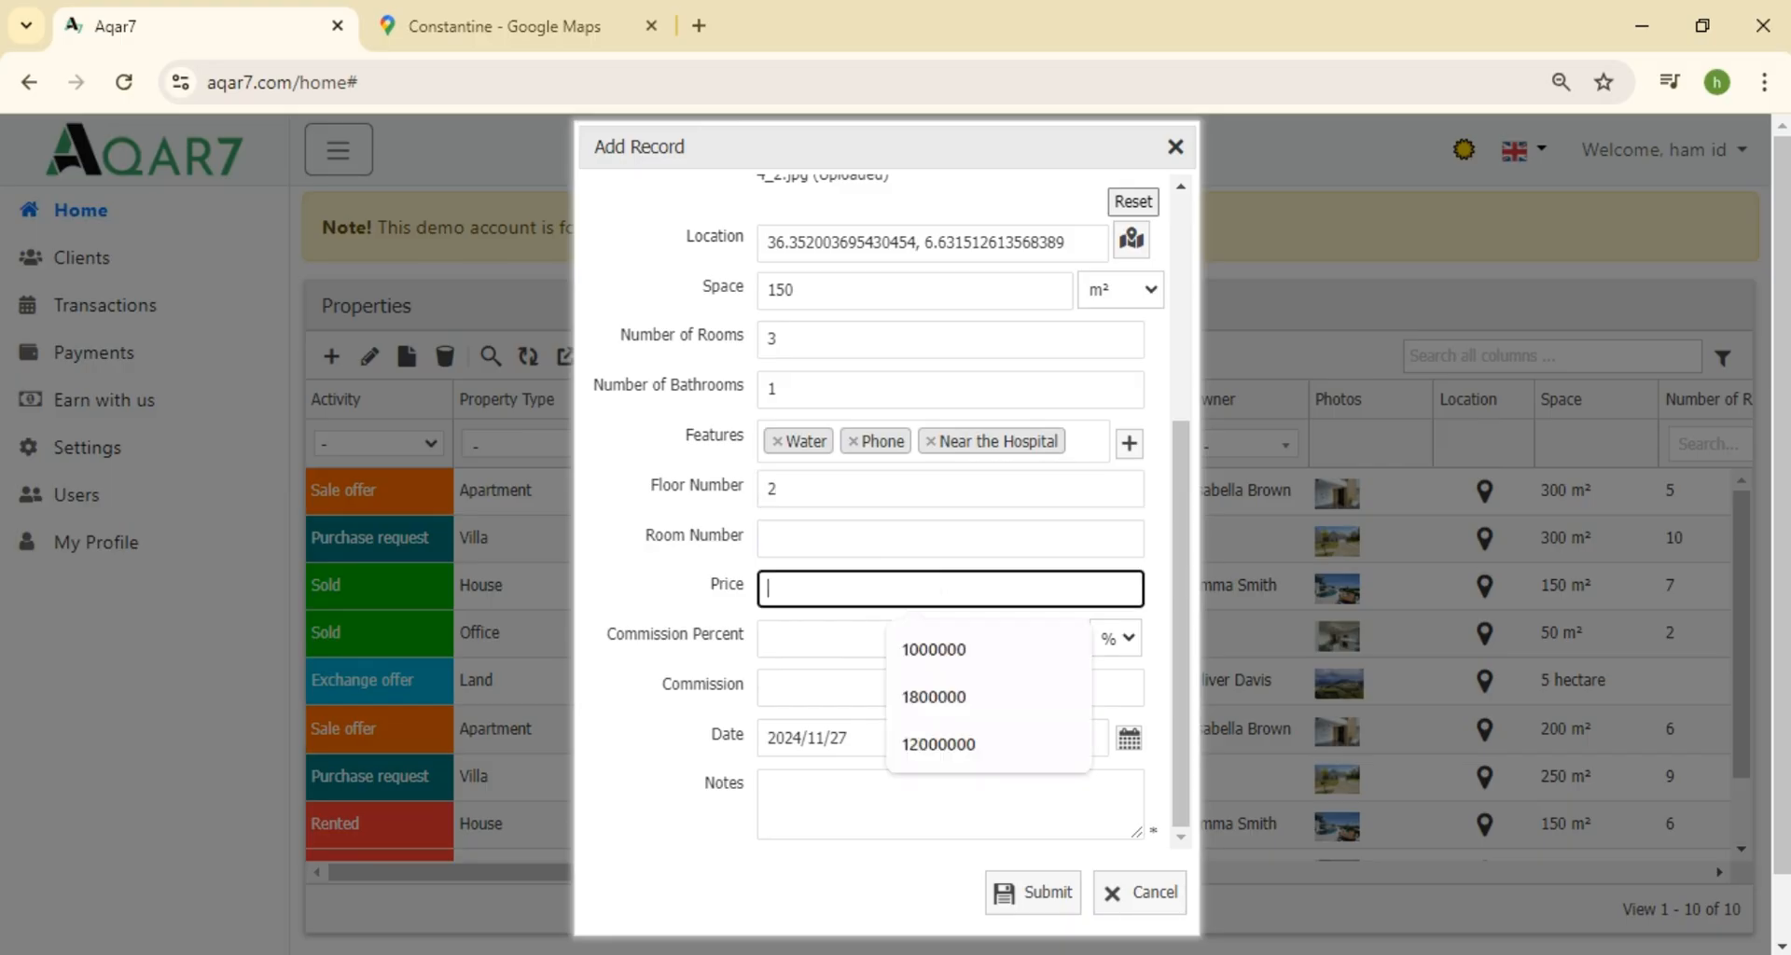
text(1400000)
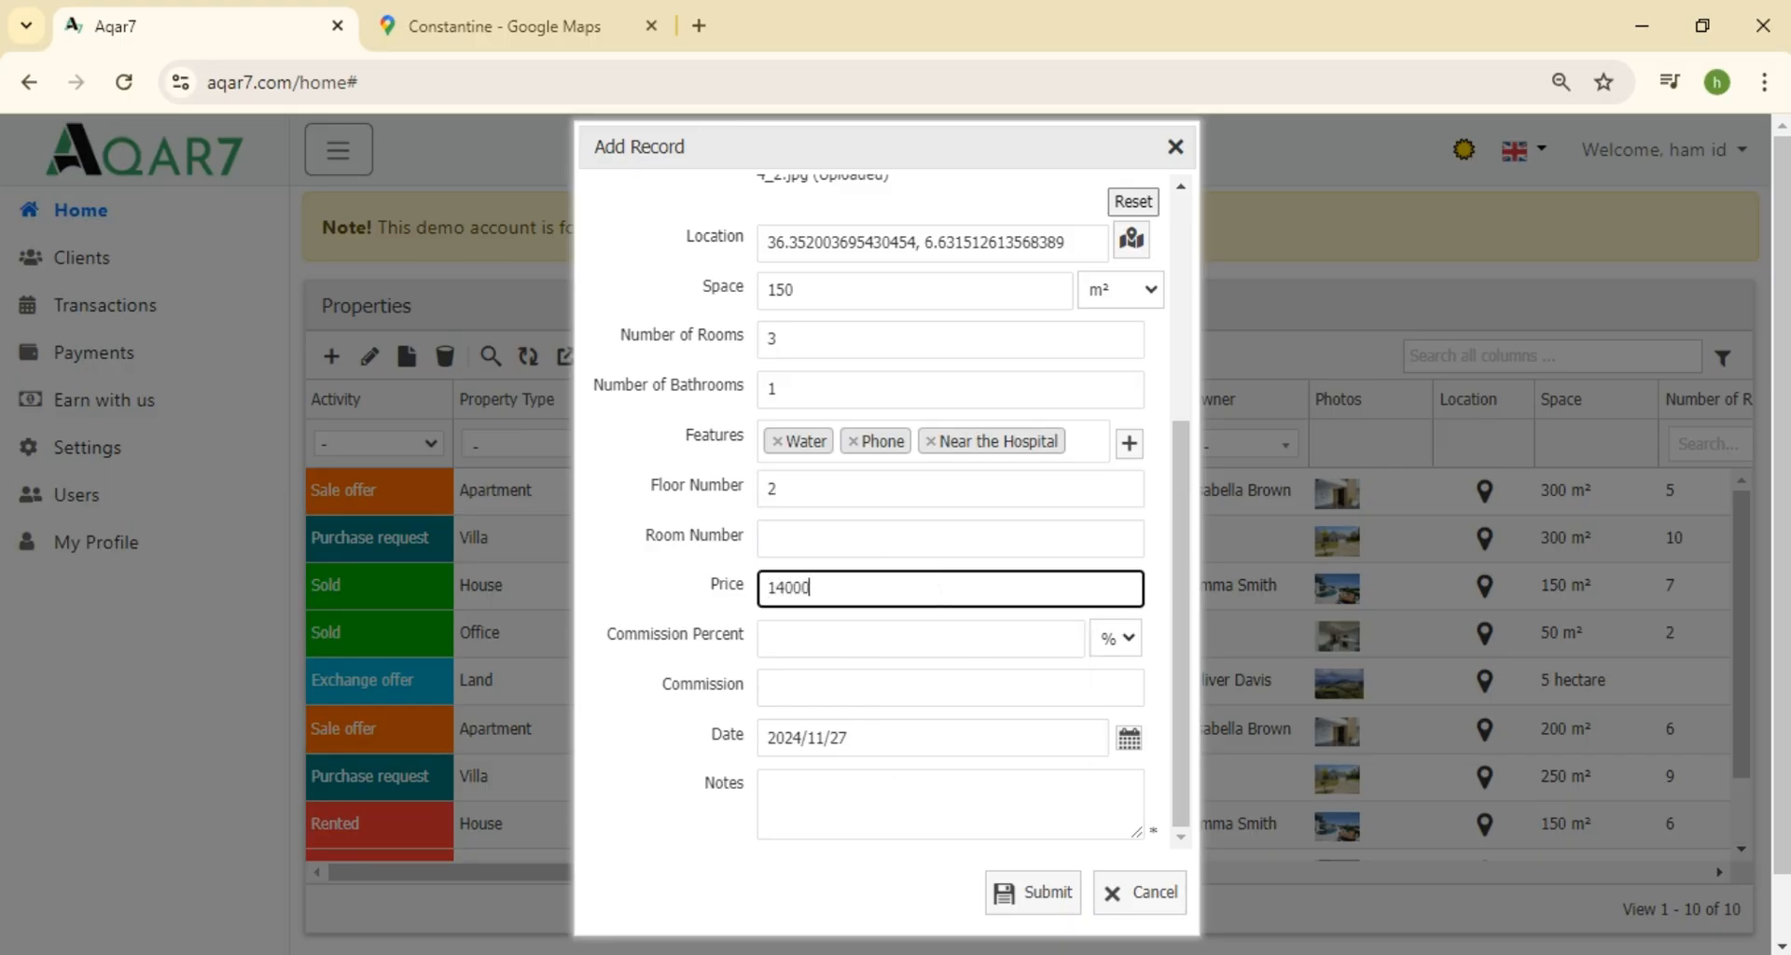
text(0)
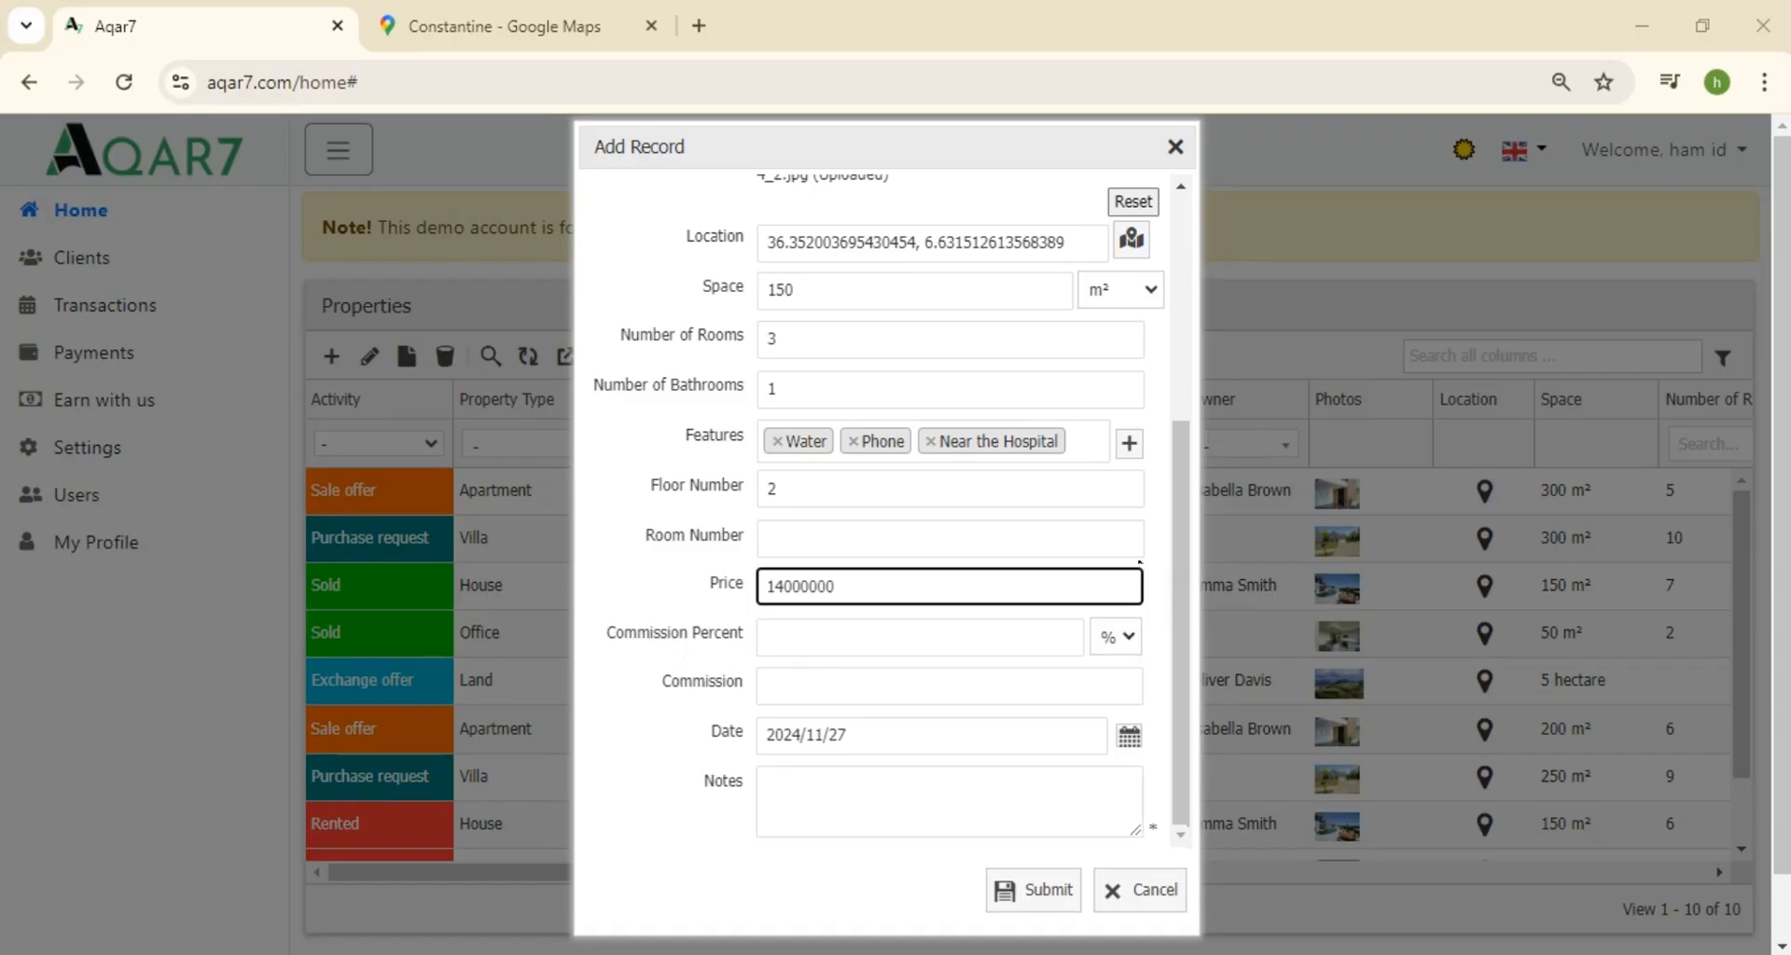
click(1107, 636)
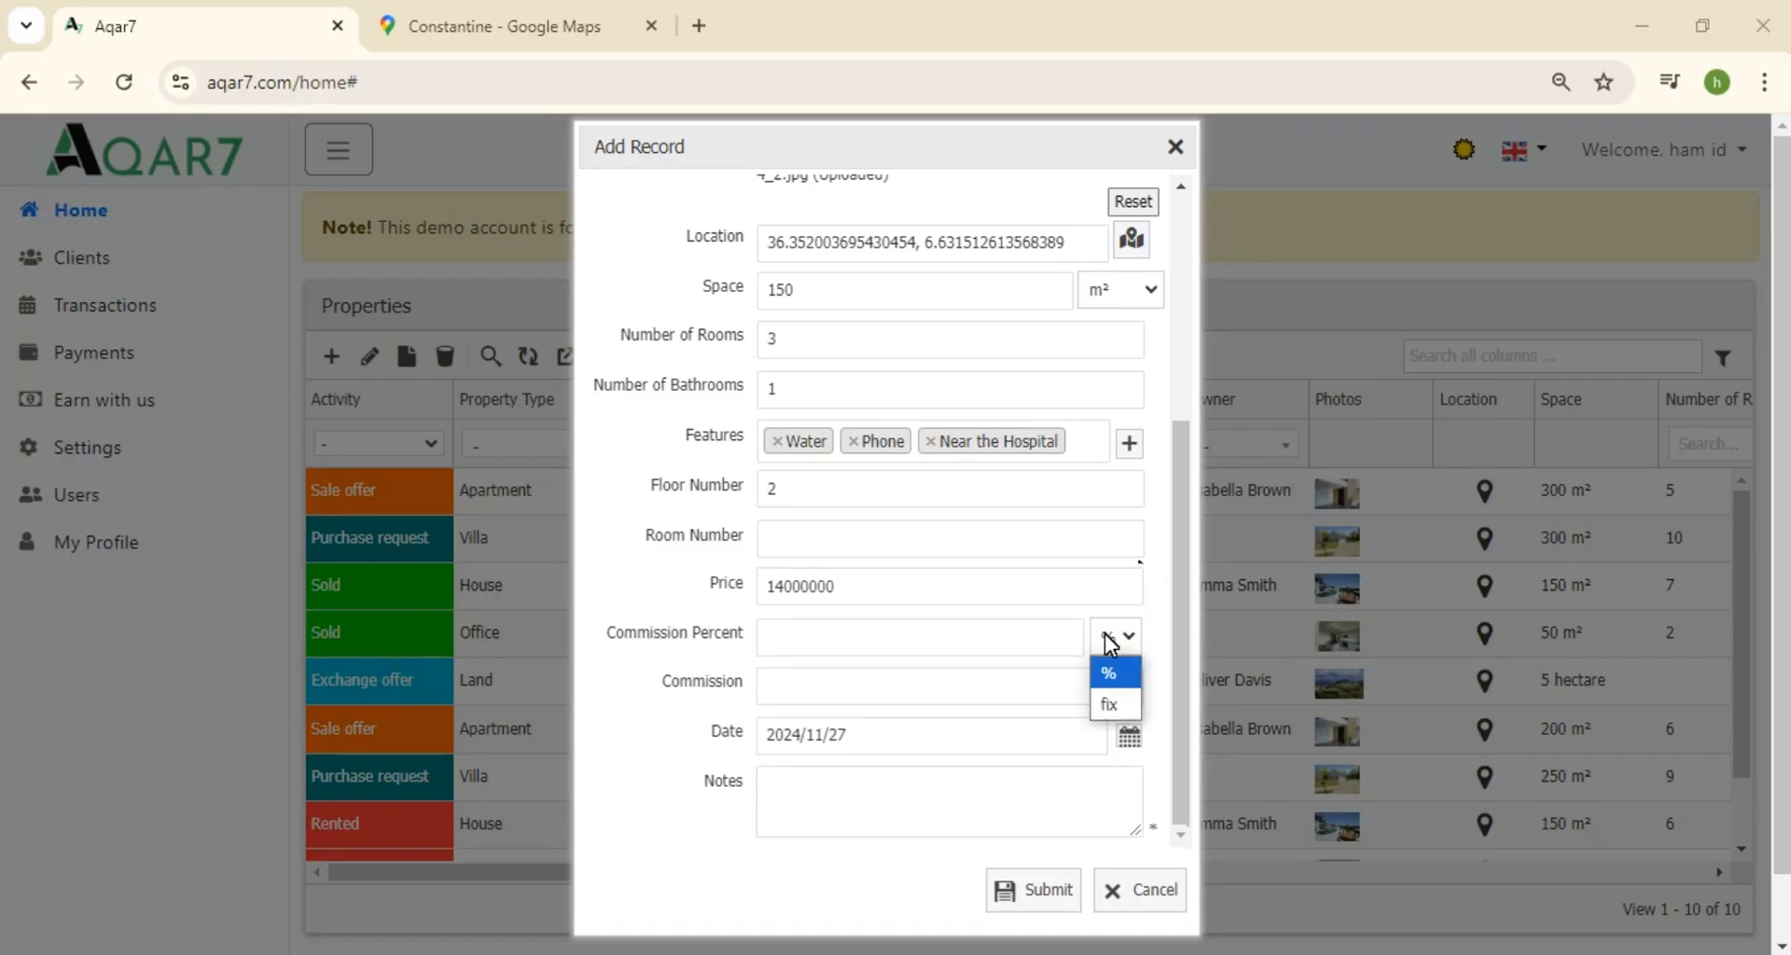
click(1110, 673)
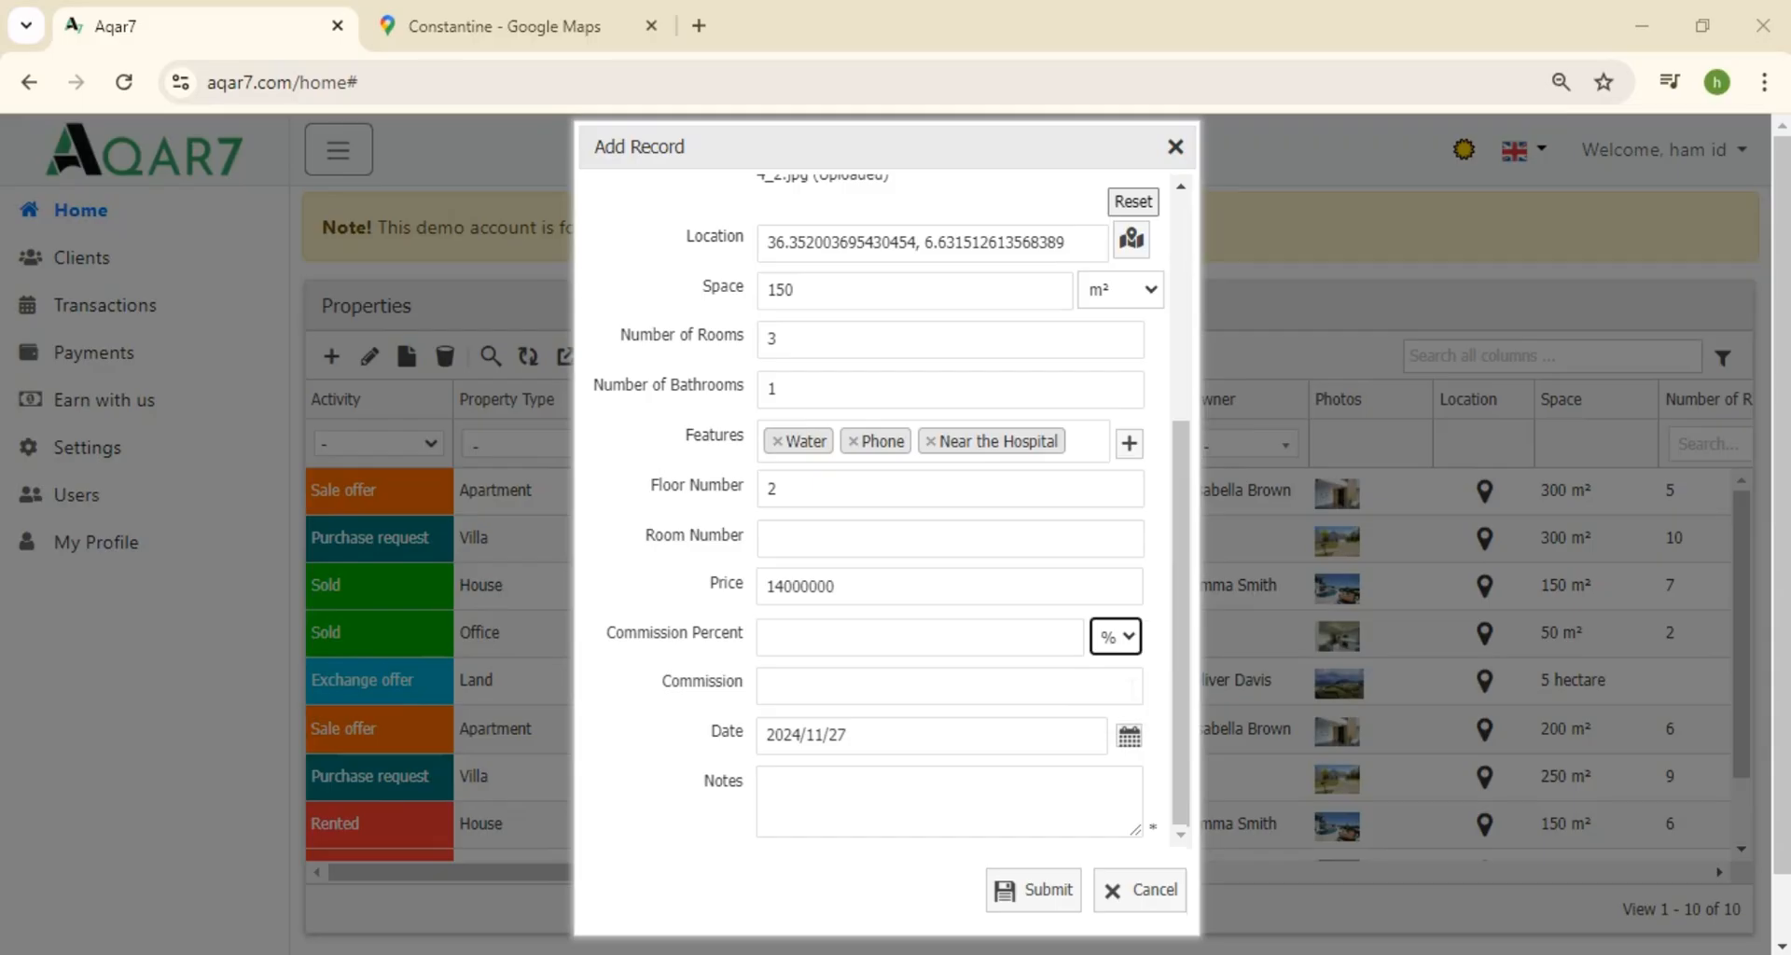
click(987, 643)
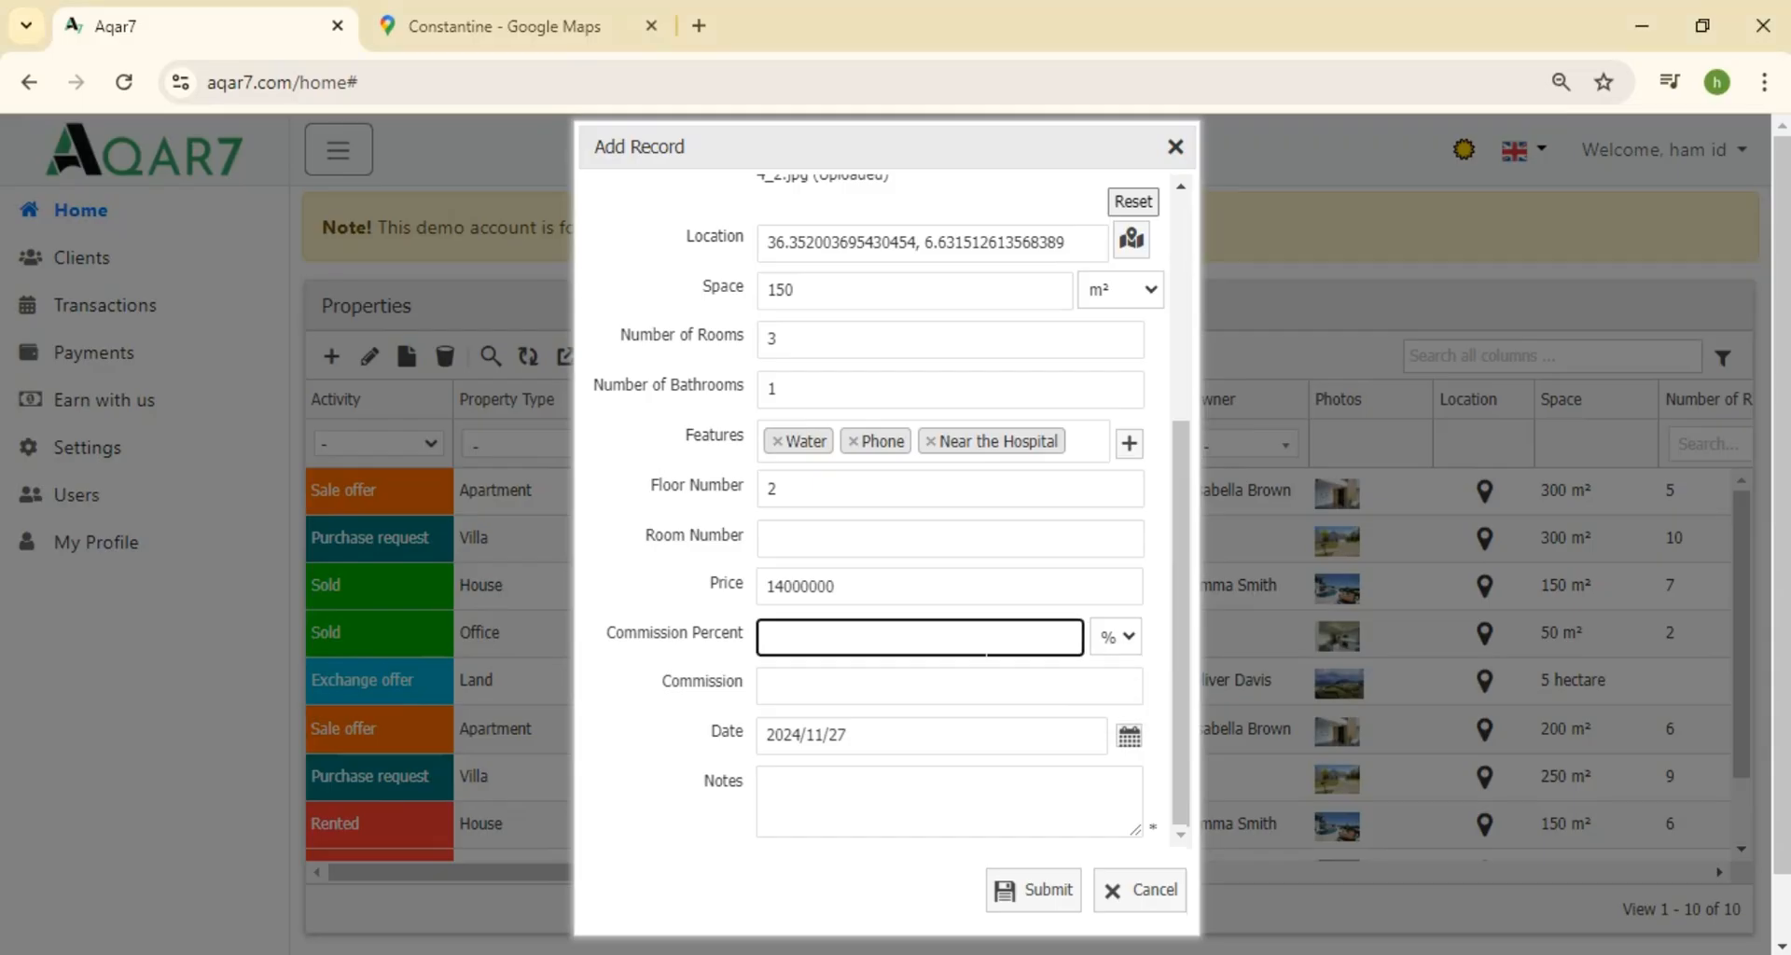
text(2)
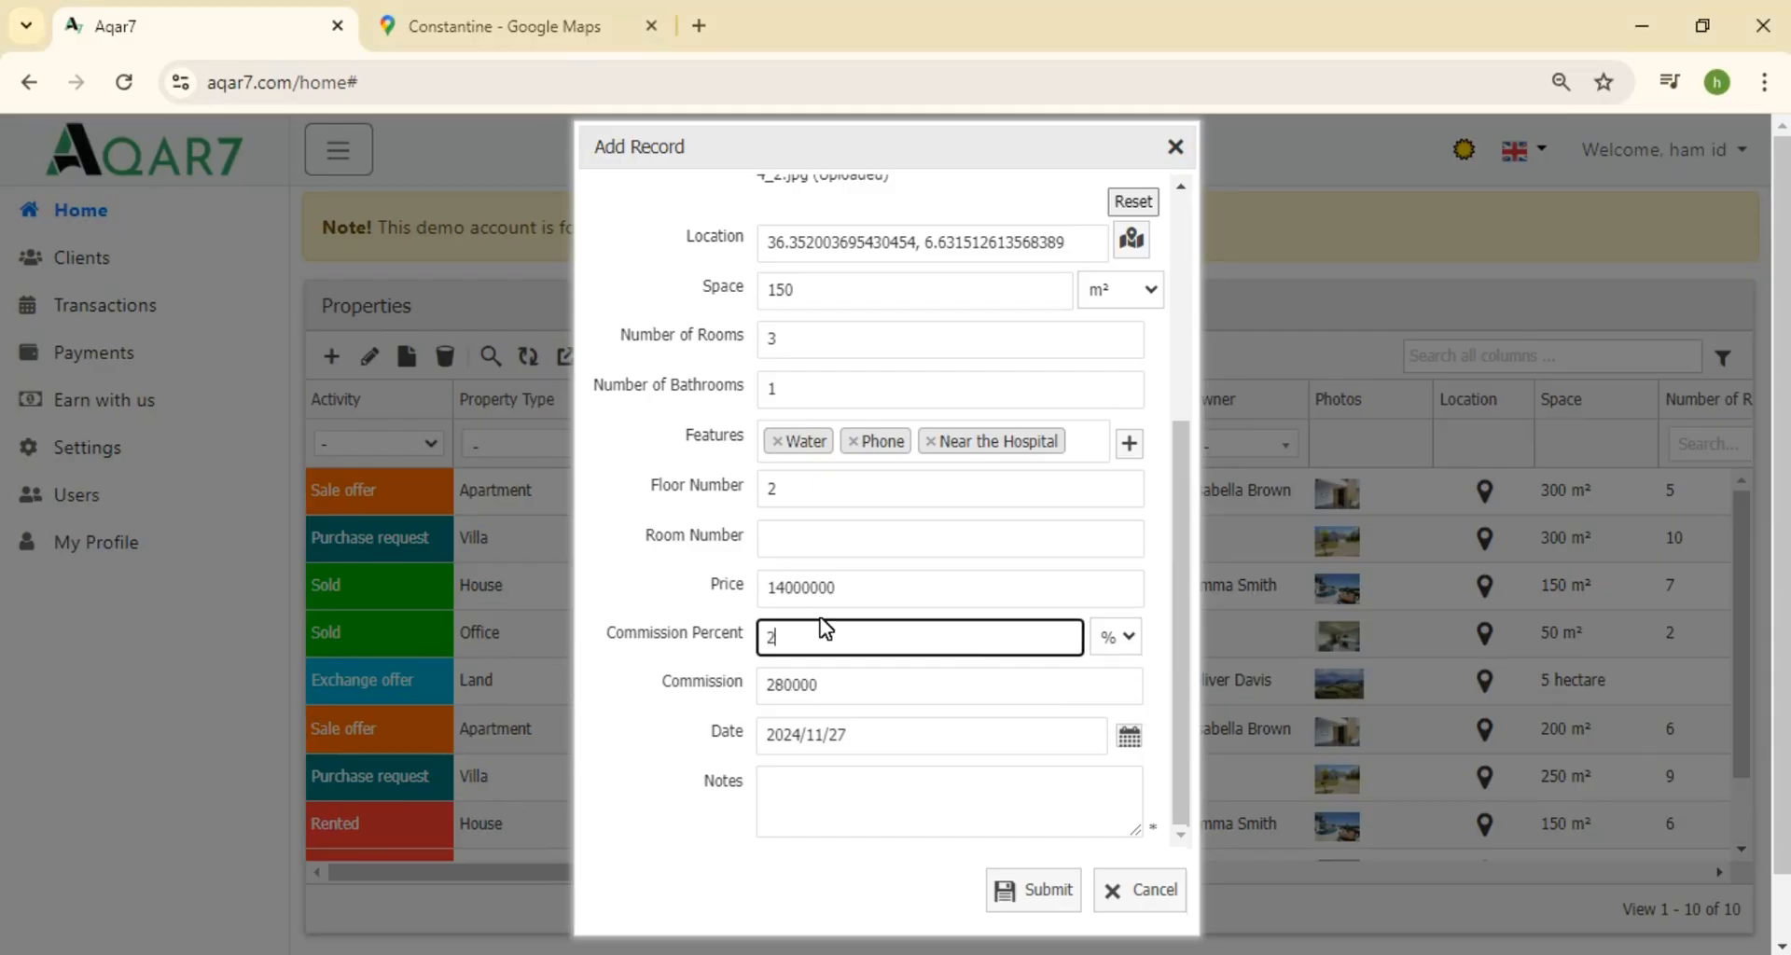
Switch the commission unit from % to fixed and edit the commission amount's digits
click(836, 687)
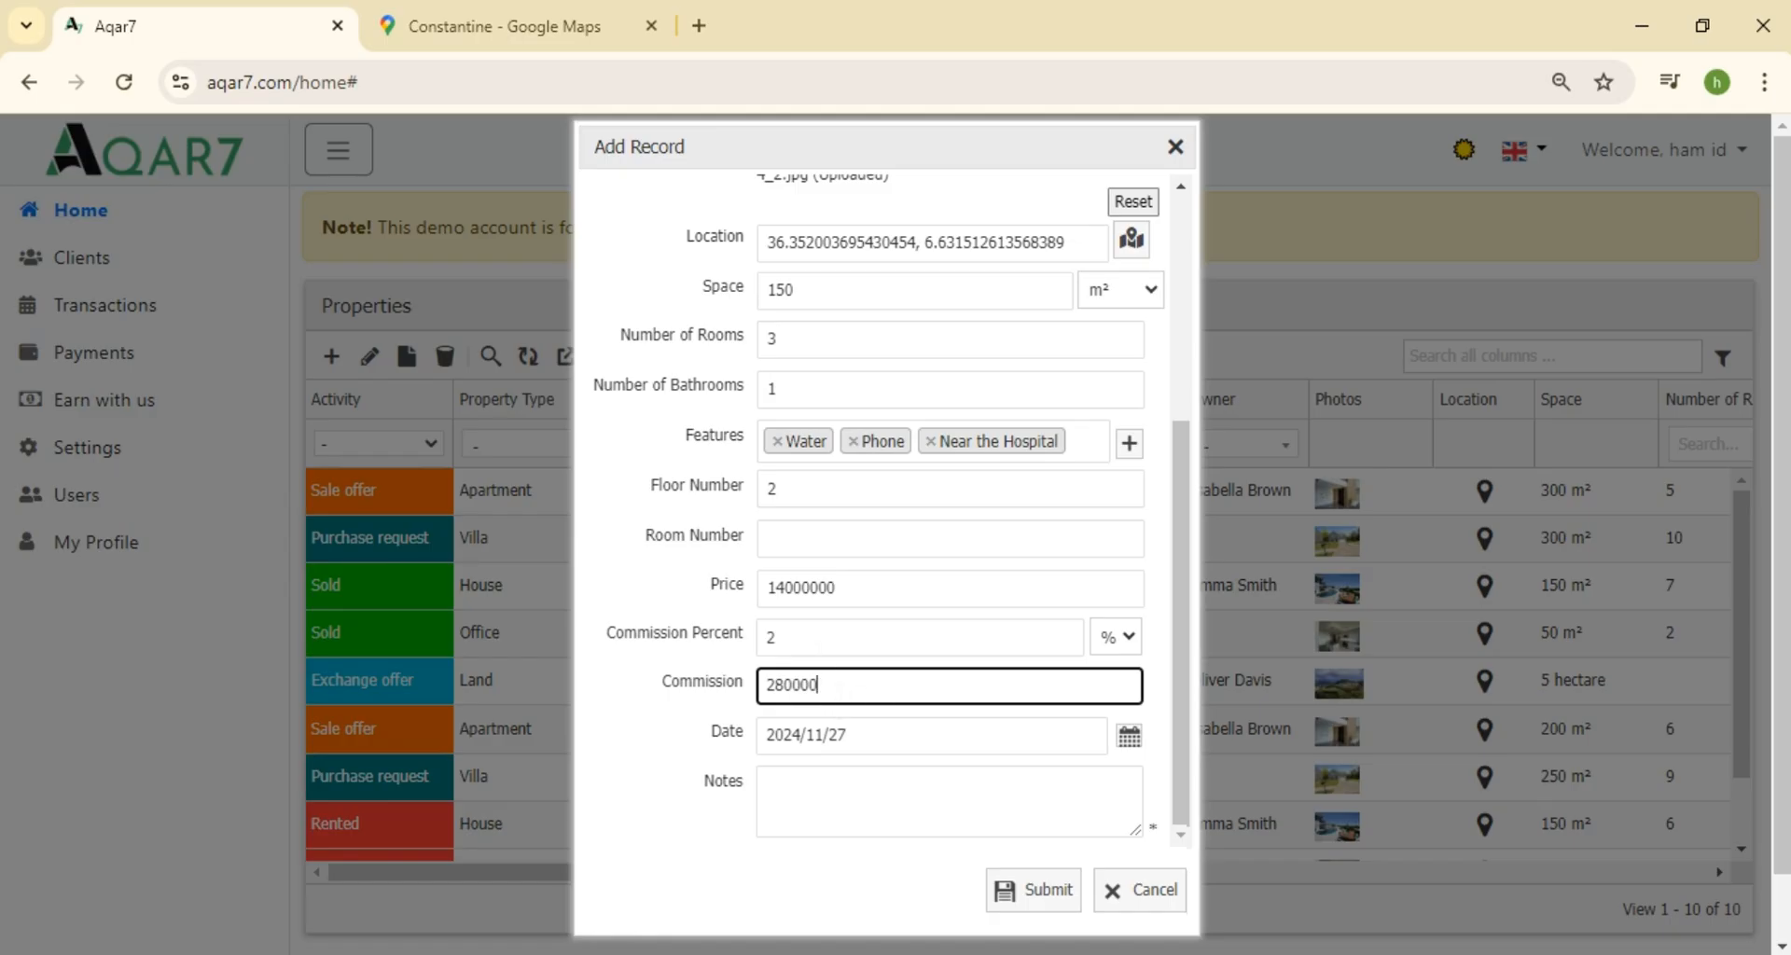
click(1121, 640)
click(1124, 697)
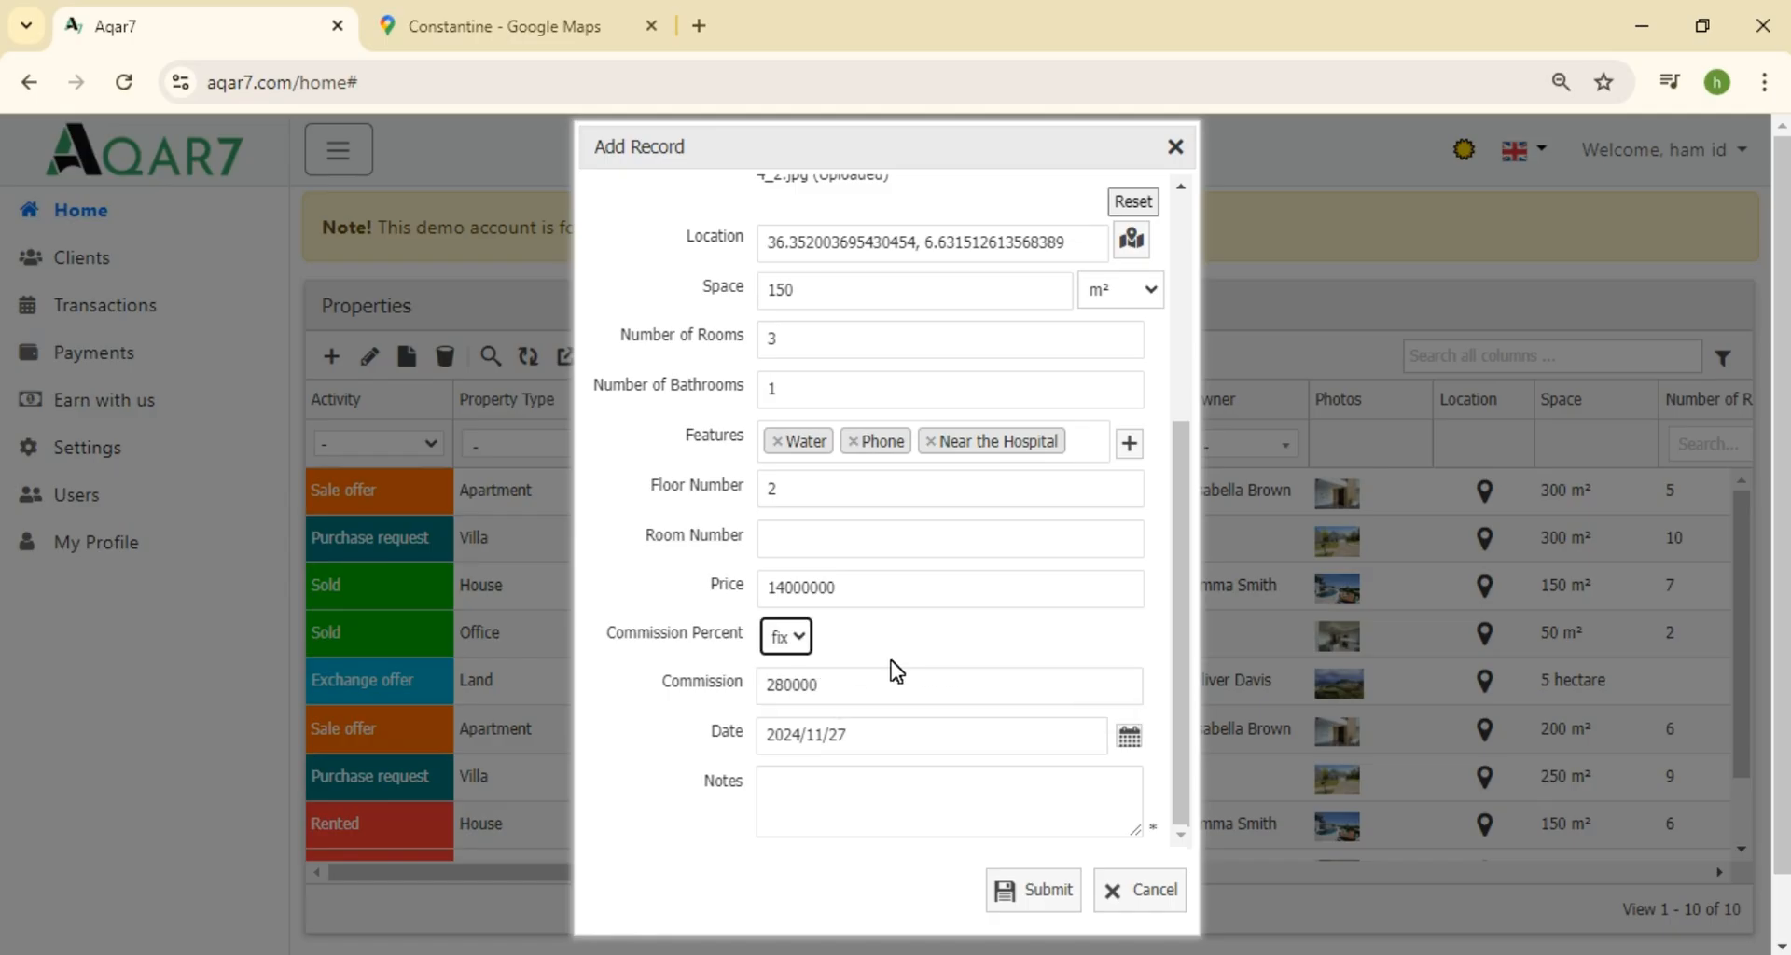
double_click(802, 686)
click(799, 695)
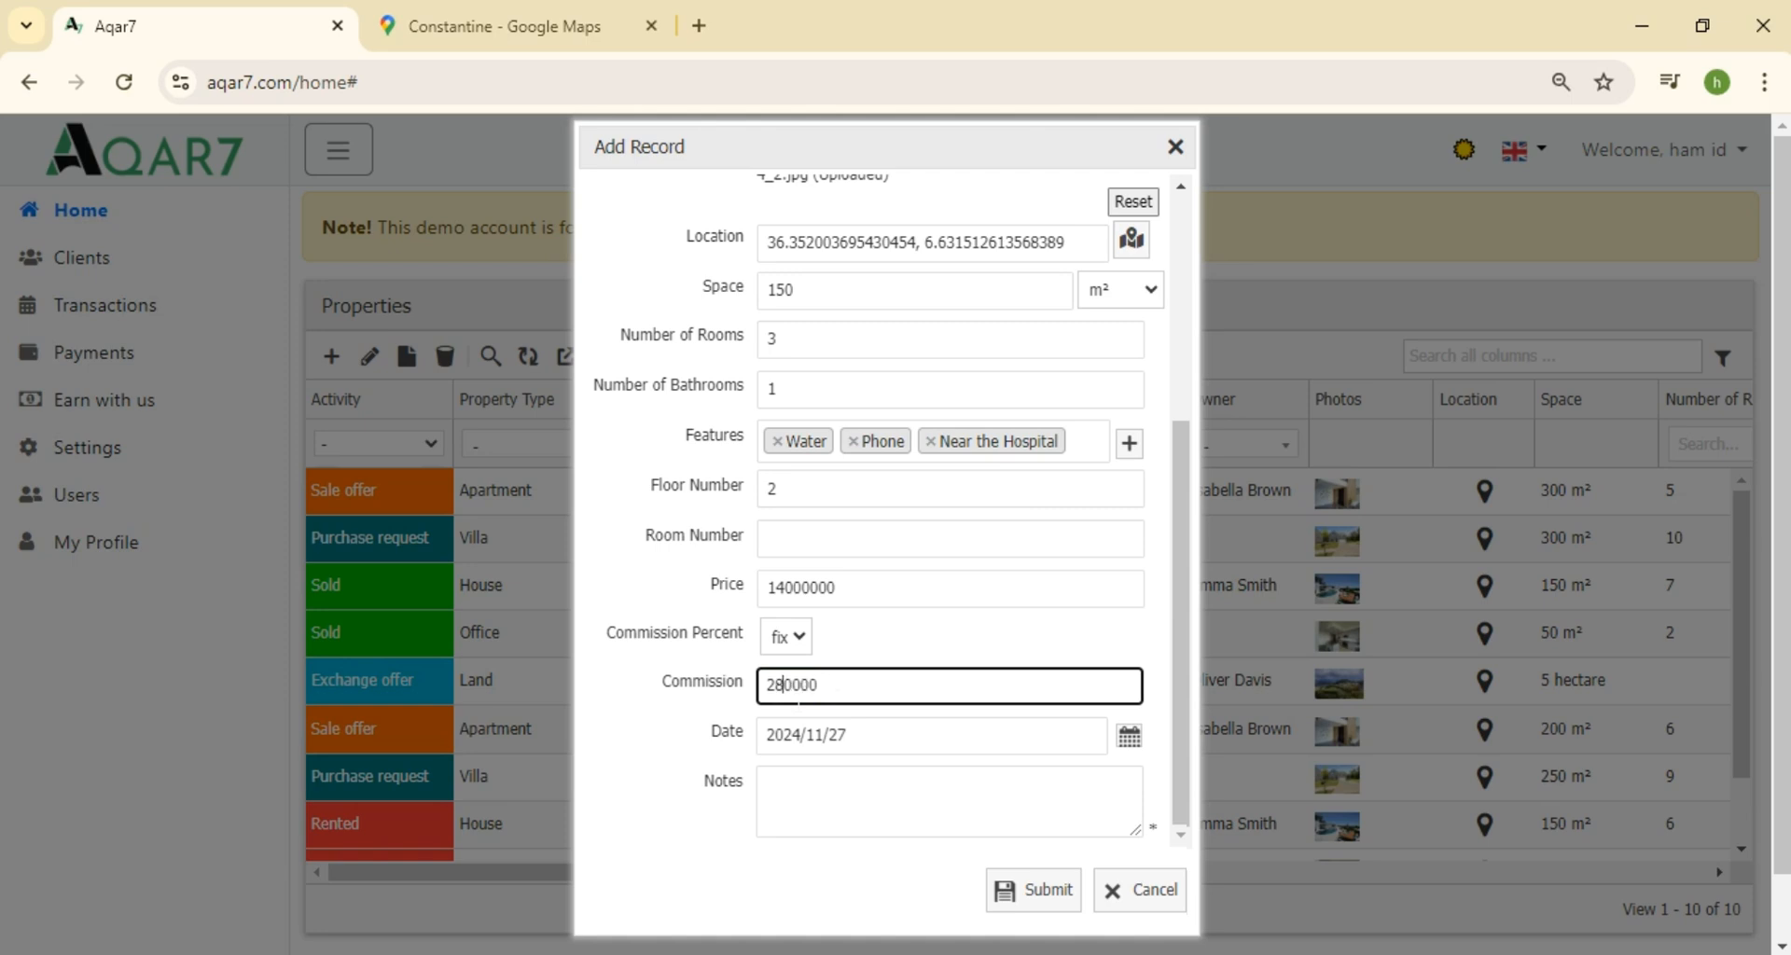
text(3)
click(899, 739)
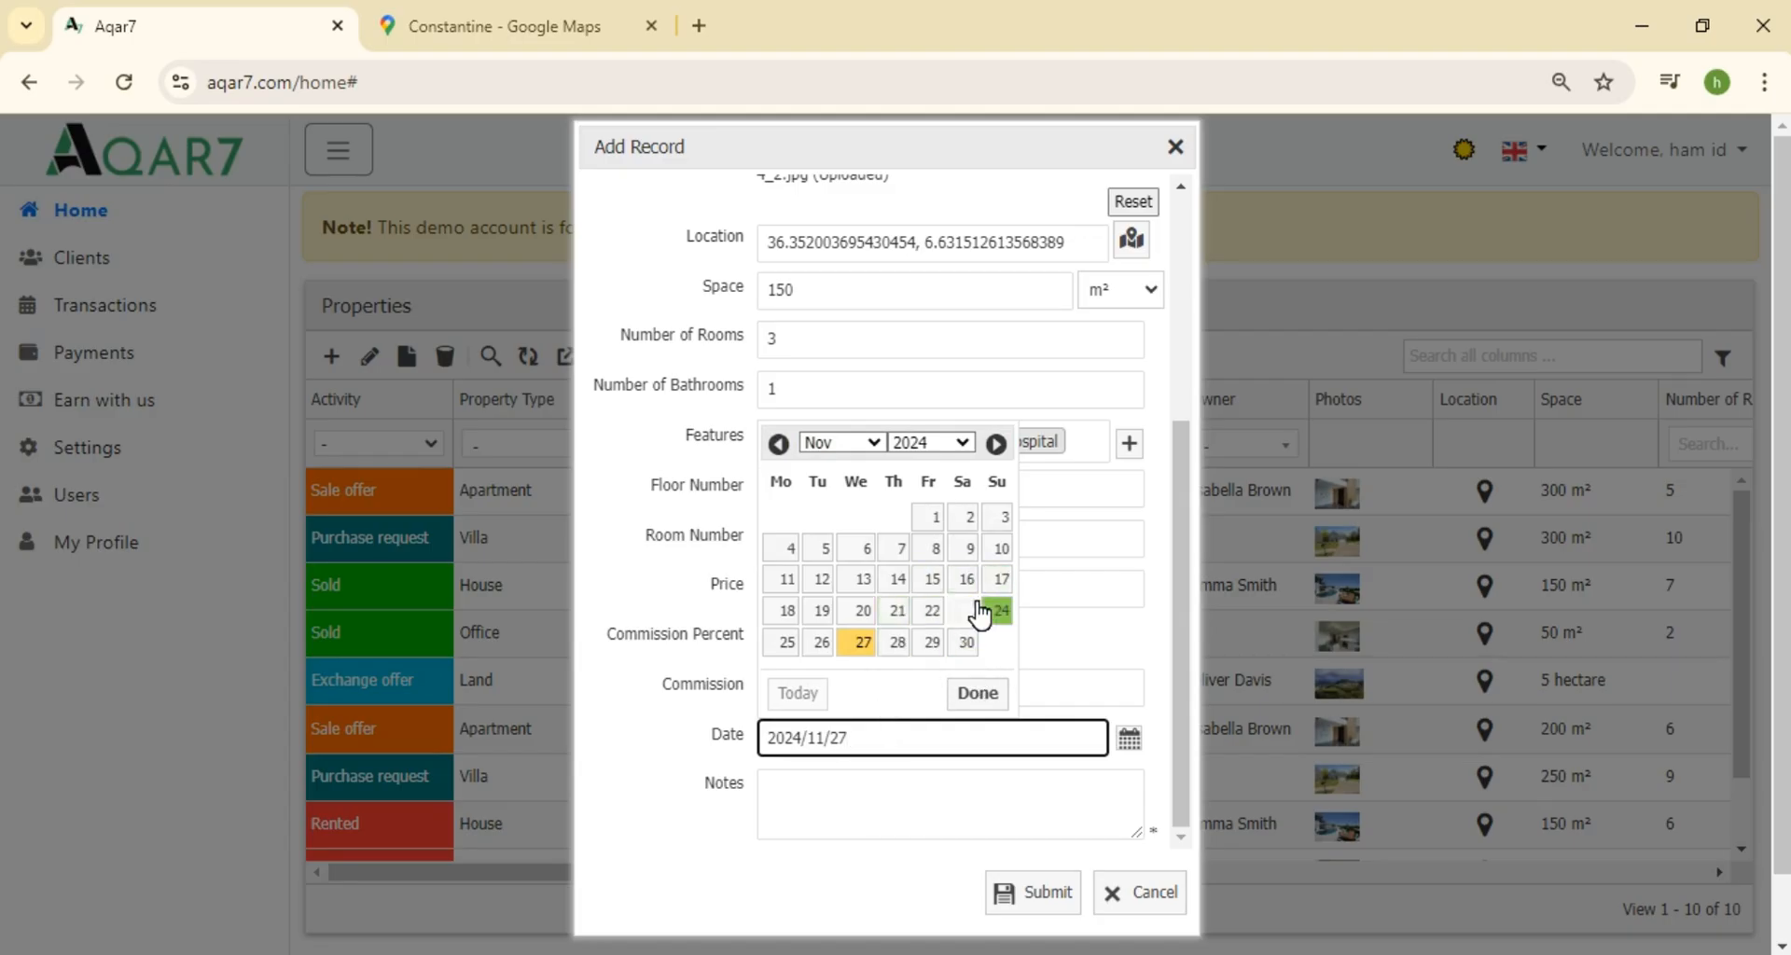
Keep the date 2024/11/27, add the note 'Done' and submit the BB 1 record
click(977, 692)
click(870, 804)
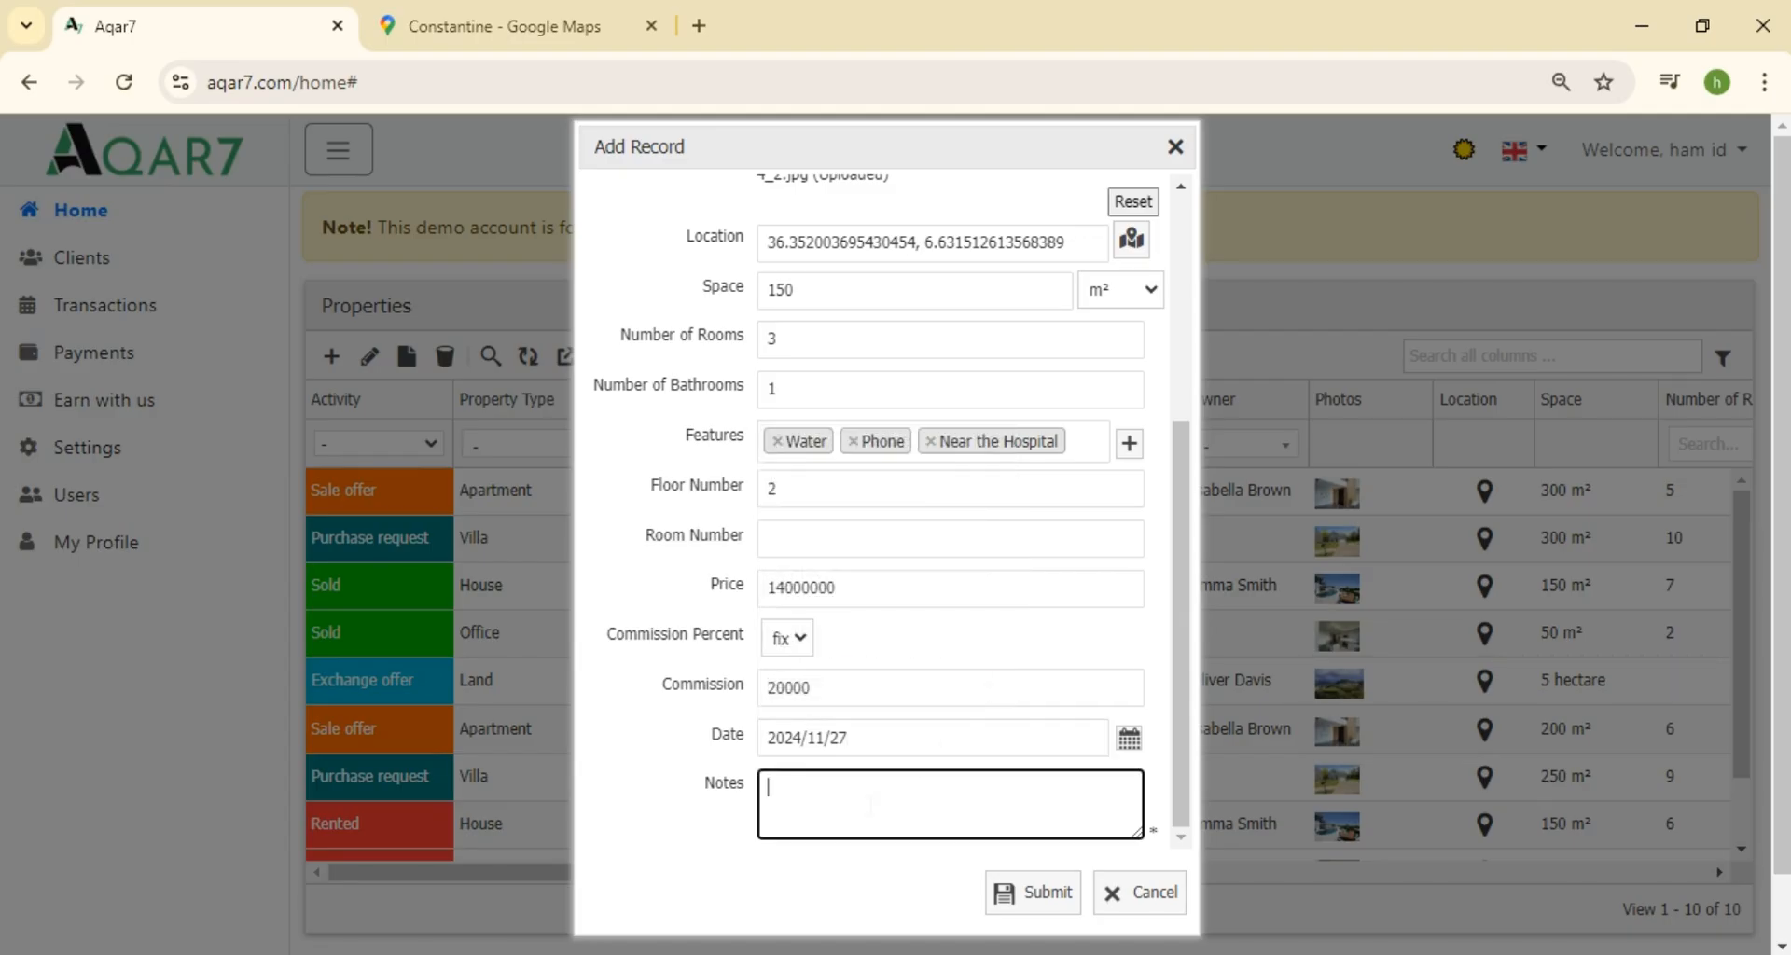
text(Done)
click(1042, 903)
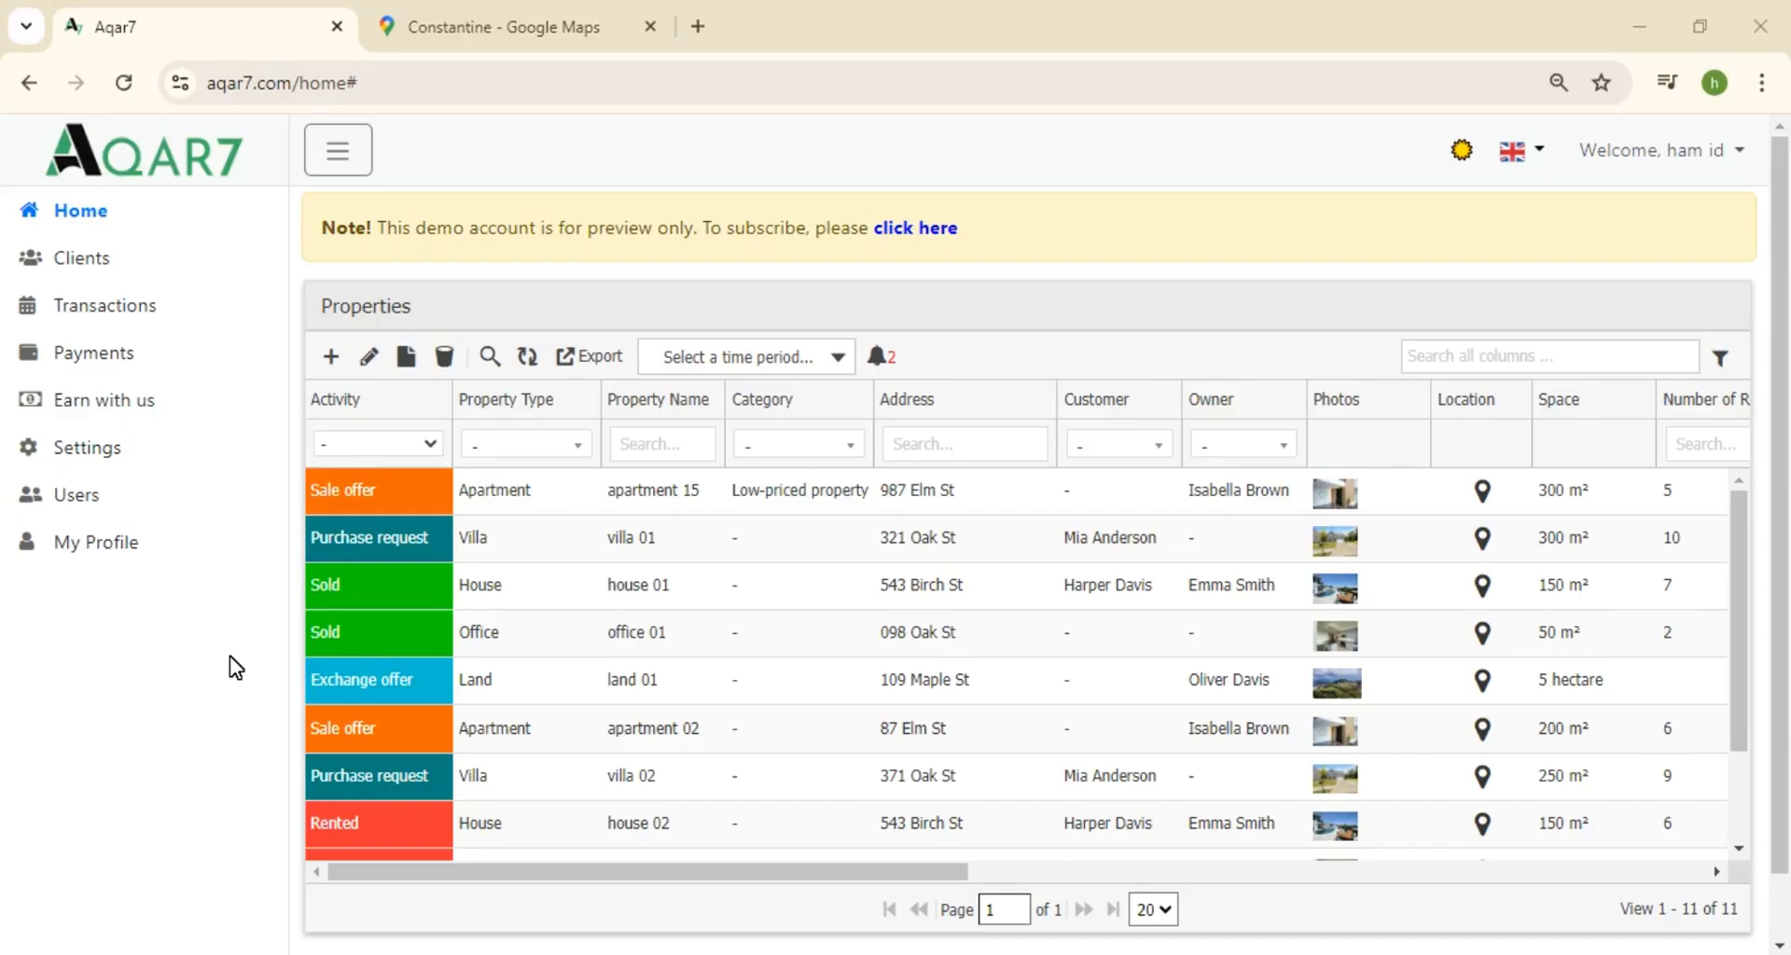
Filter the Activity column to Sold, then open and review the BB 1 record
click(372, 442)
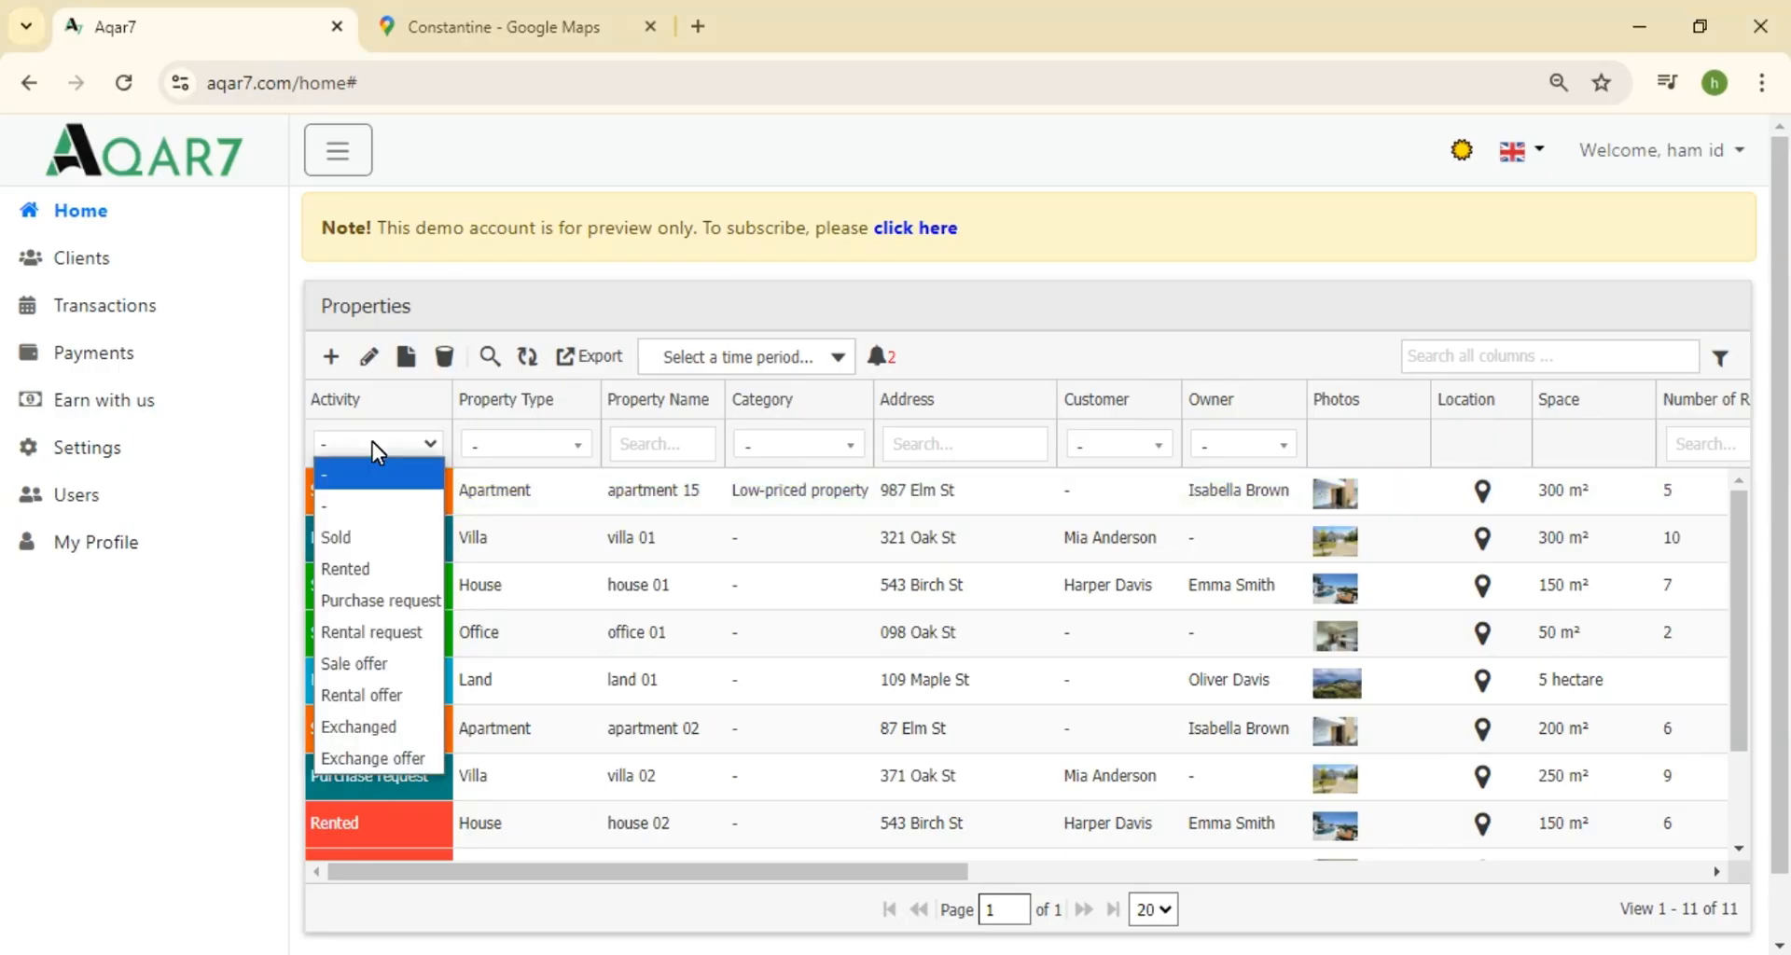
click(378, 539)
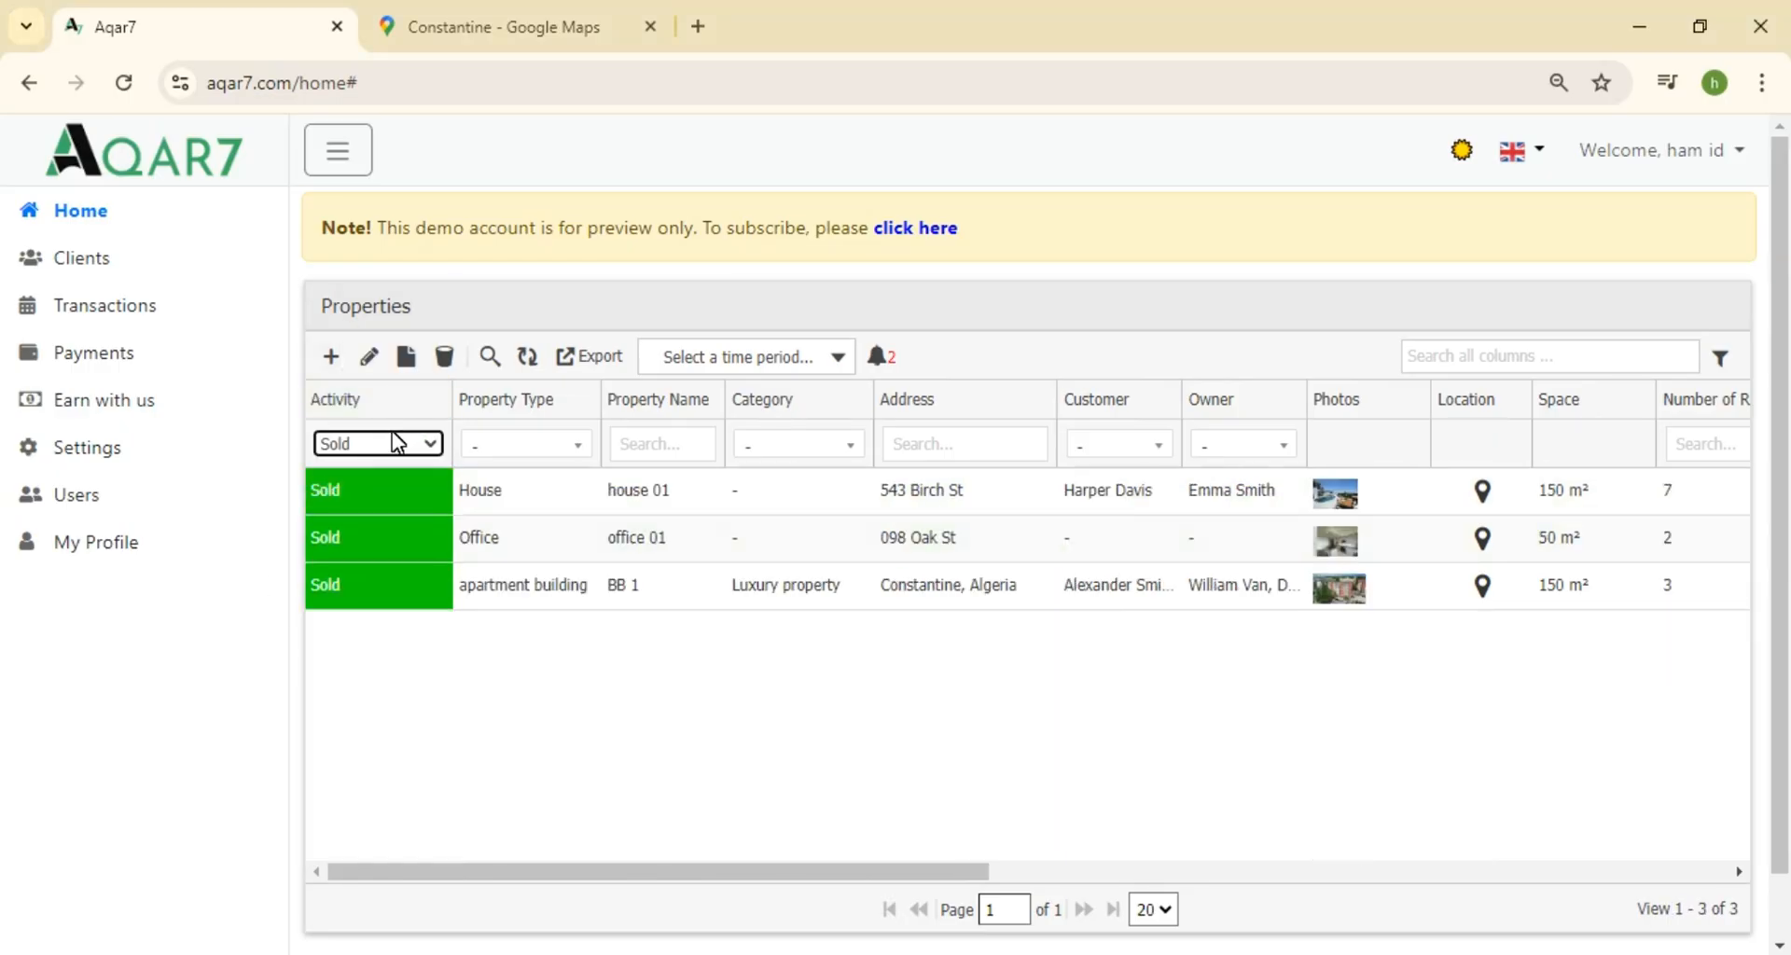
click(505, 597)
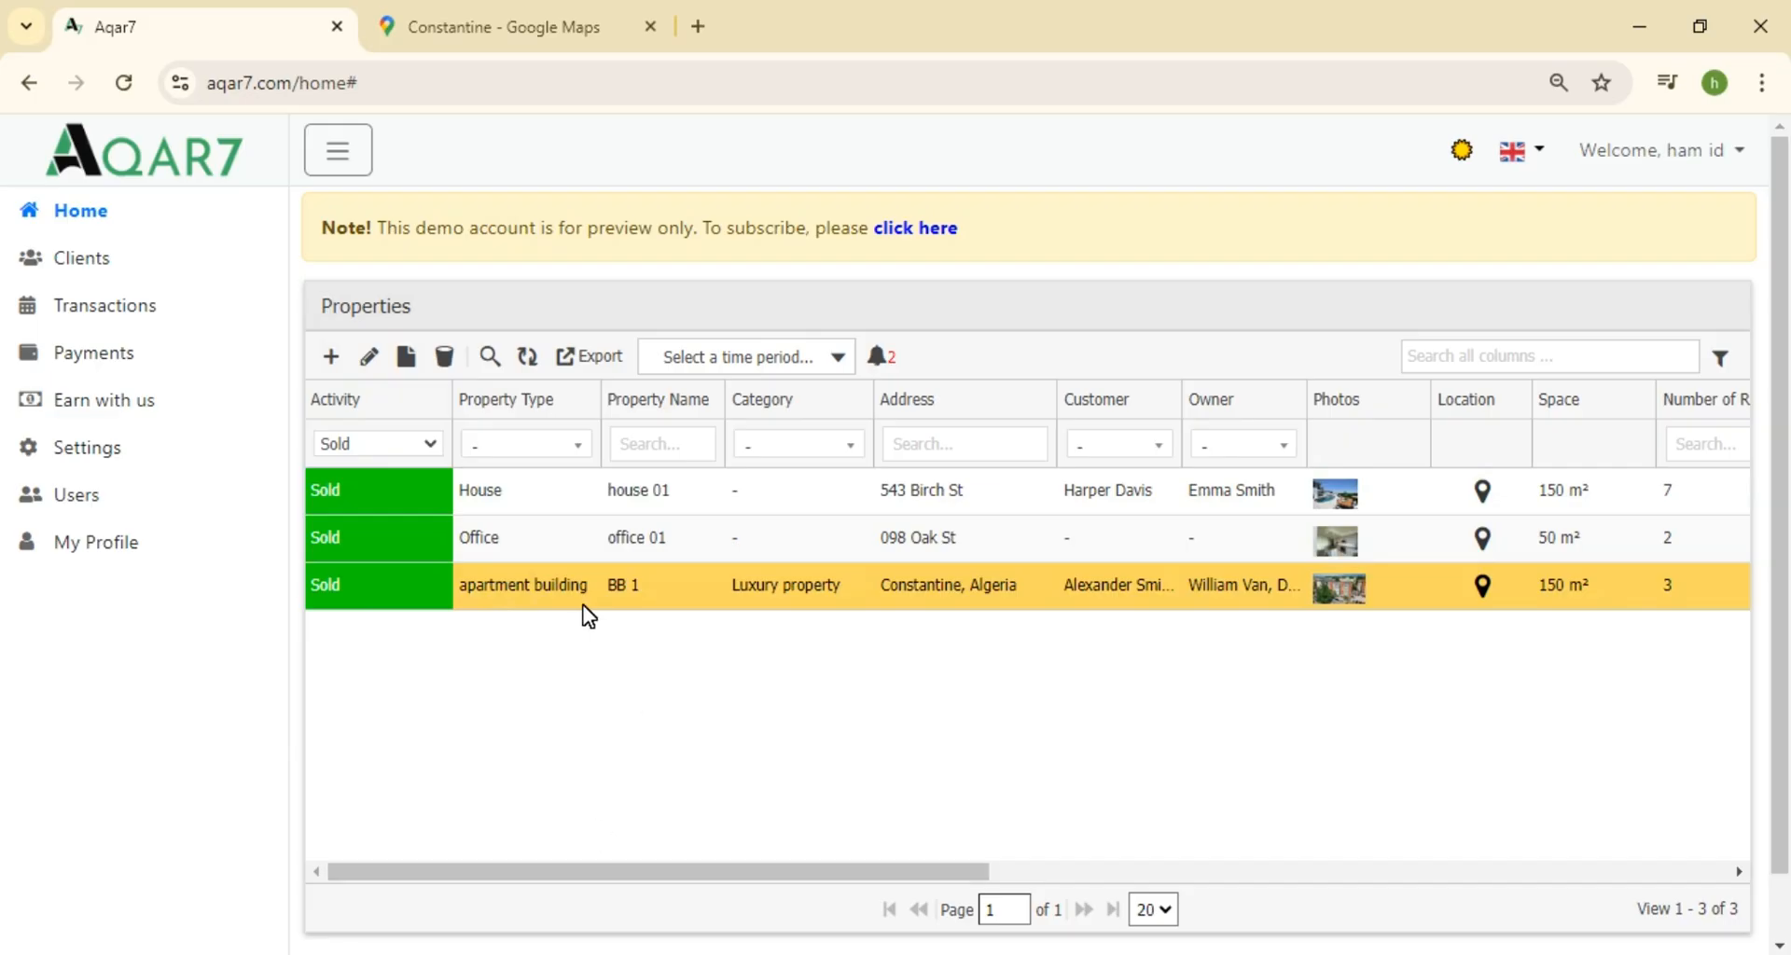
double_click(499, 588)
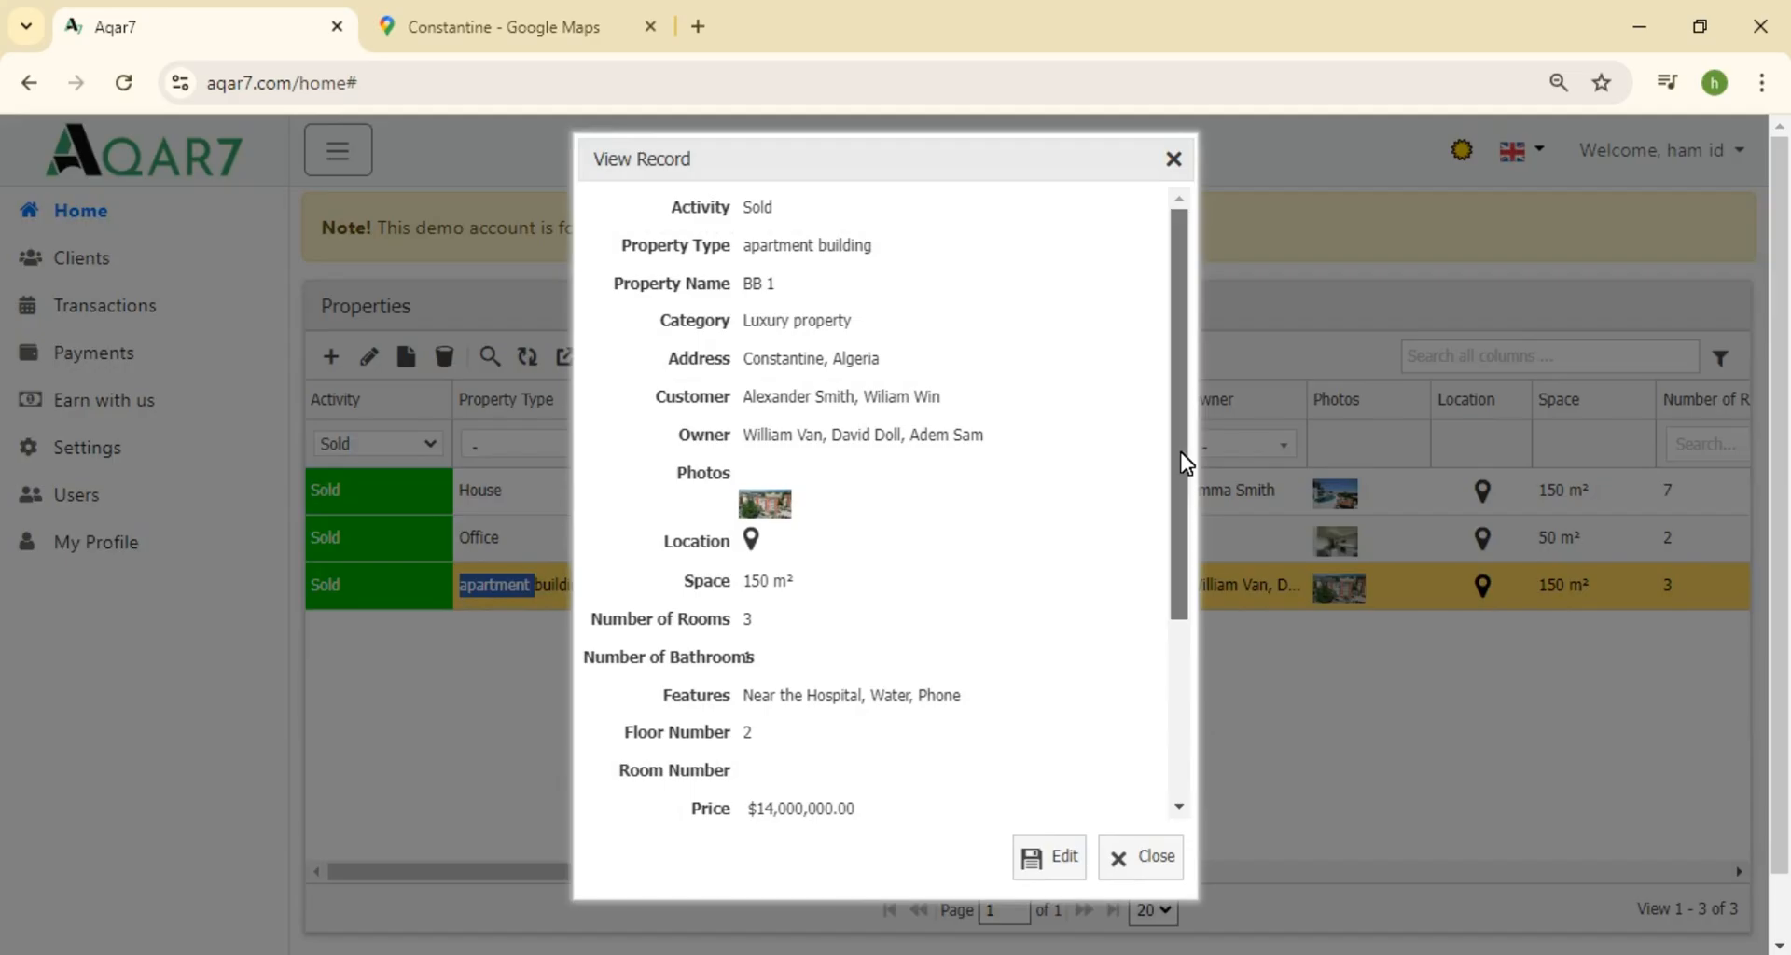
drag(1185, 461, 1191, 410)
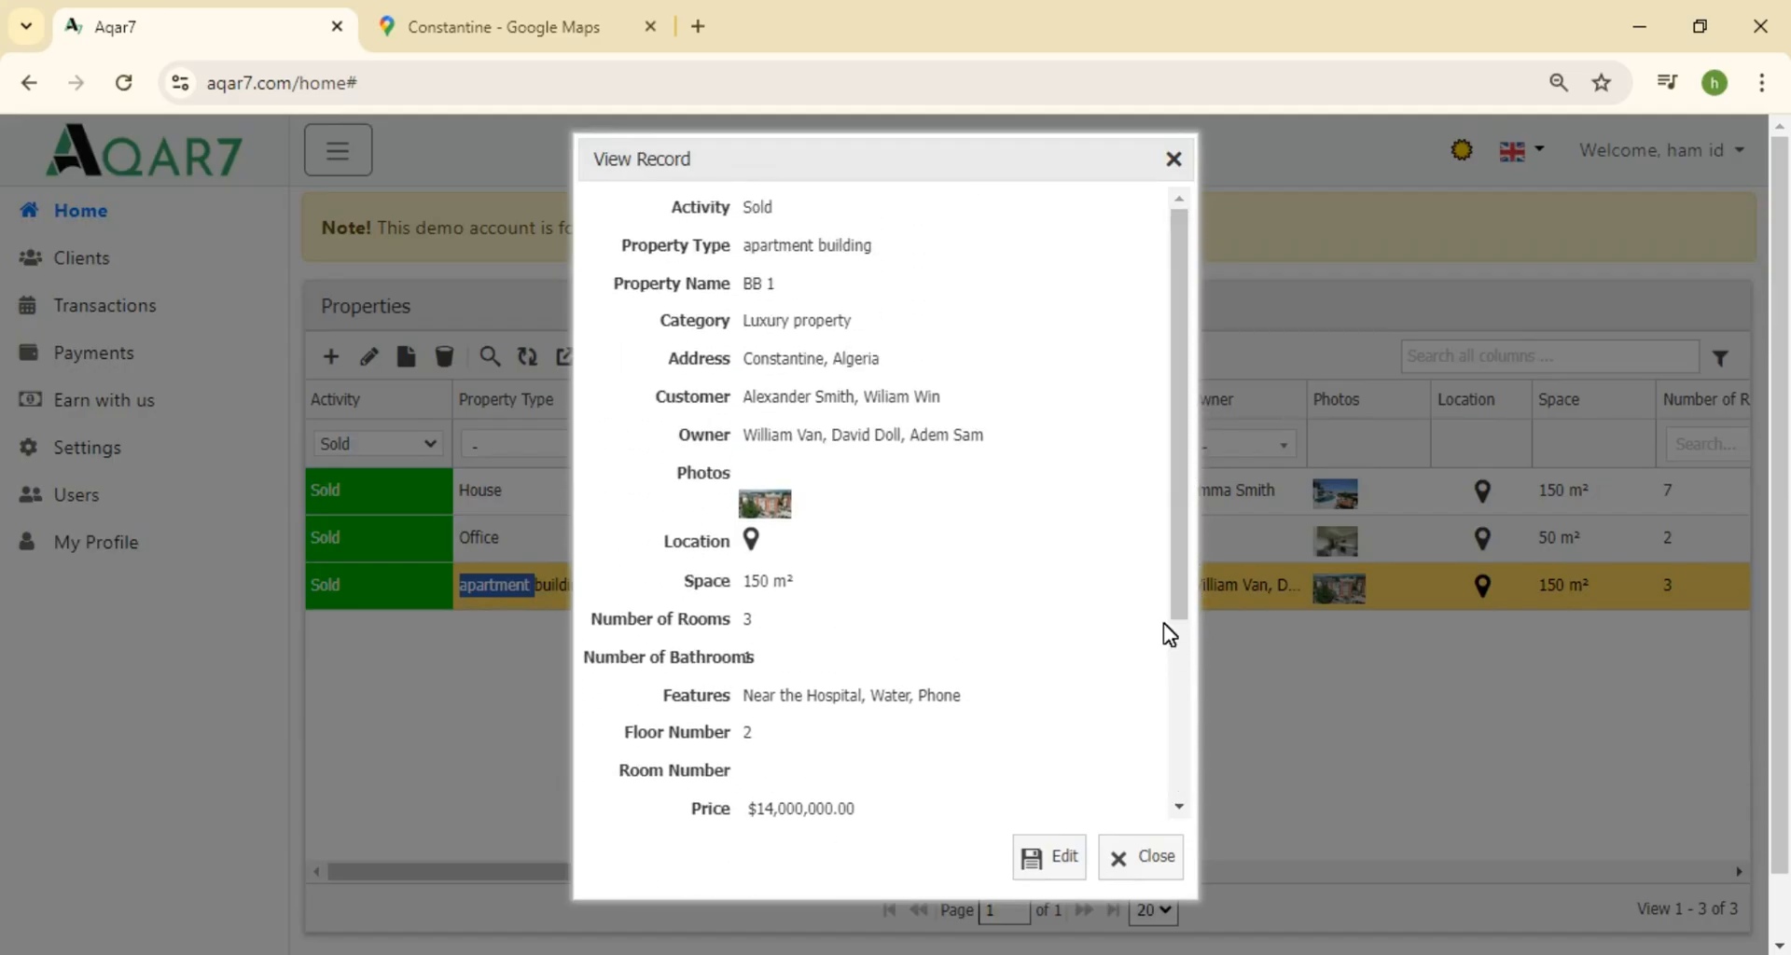
click(1147, 858)
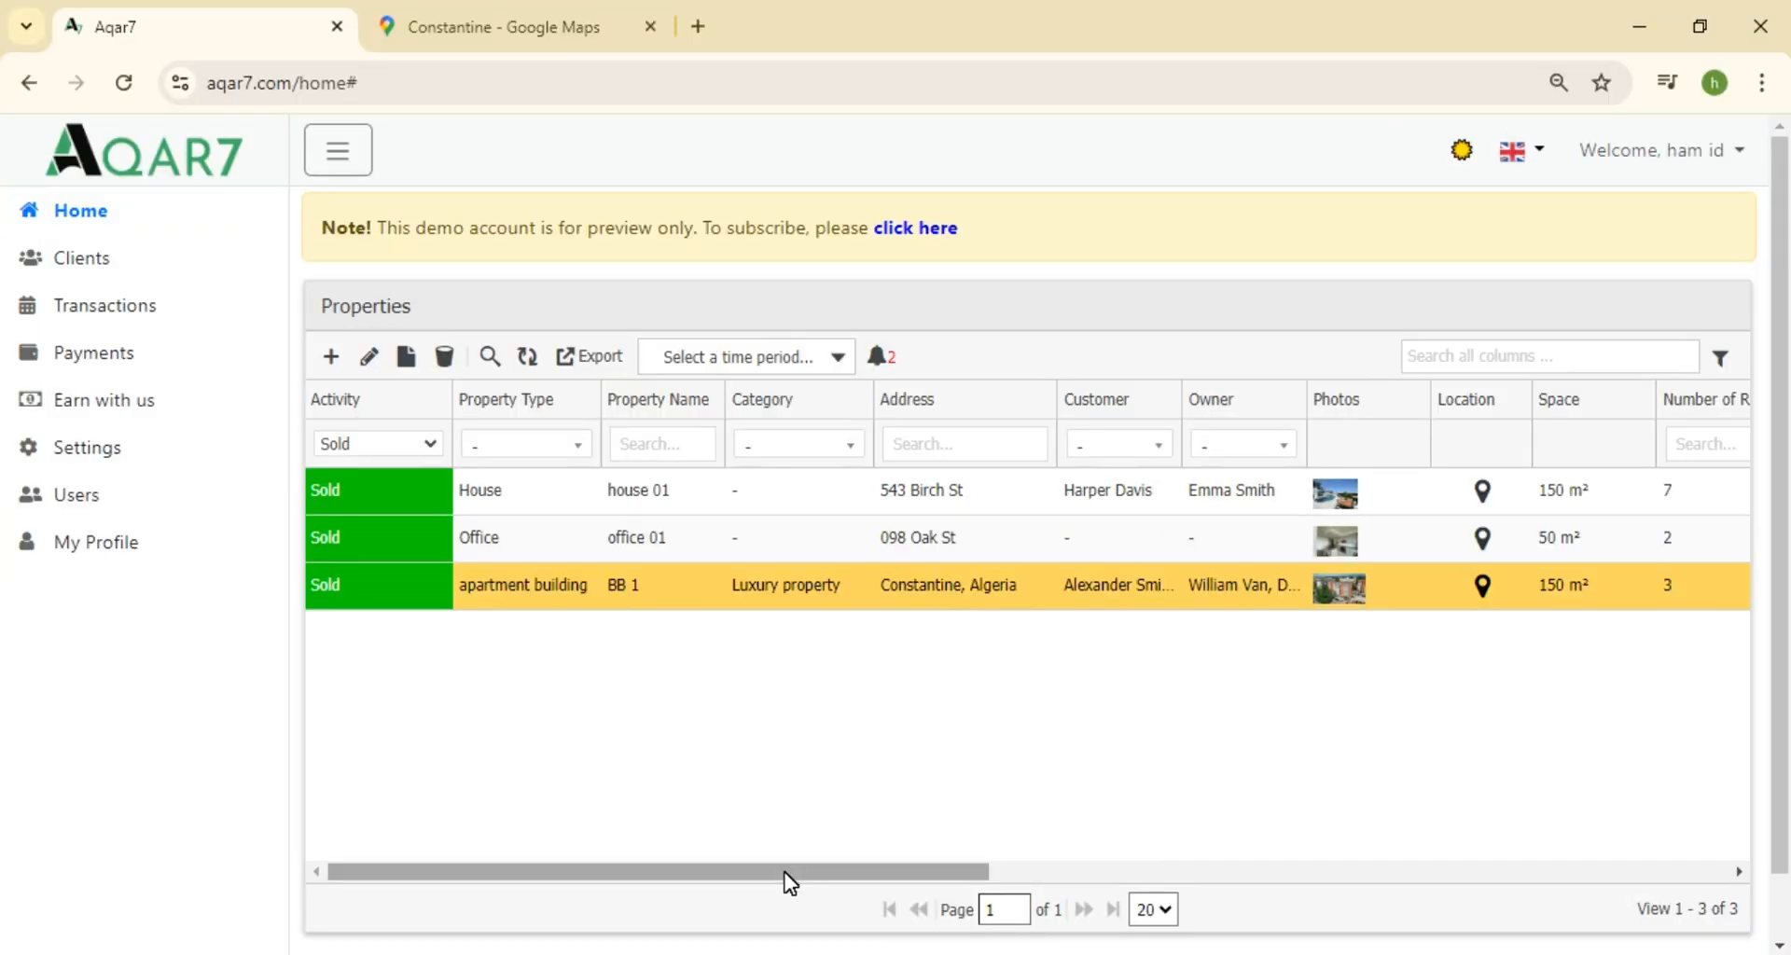
Share the BB 1 row via WhatsApp from the AddToAny share dialog
drag(788, 882, 1644, 881)
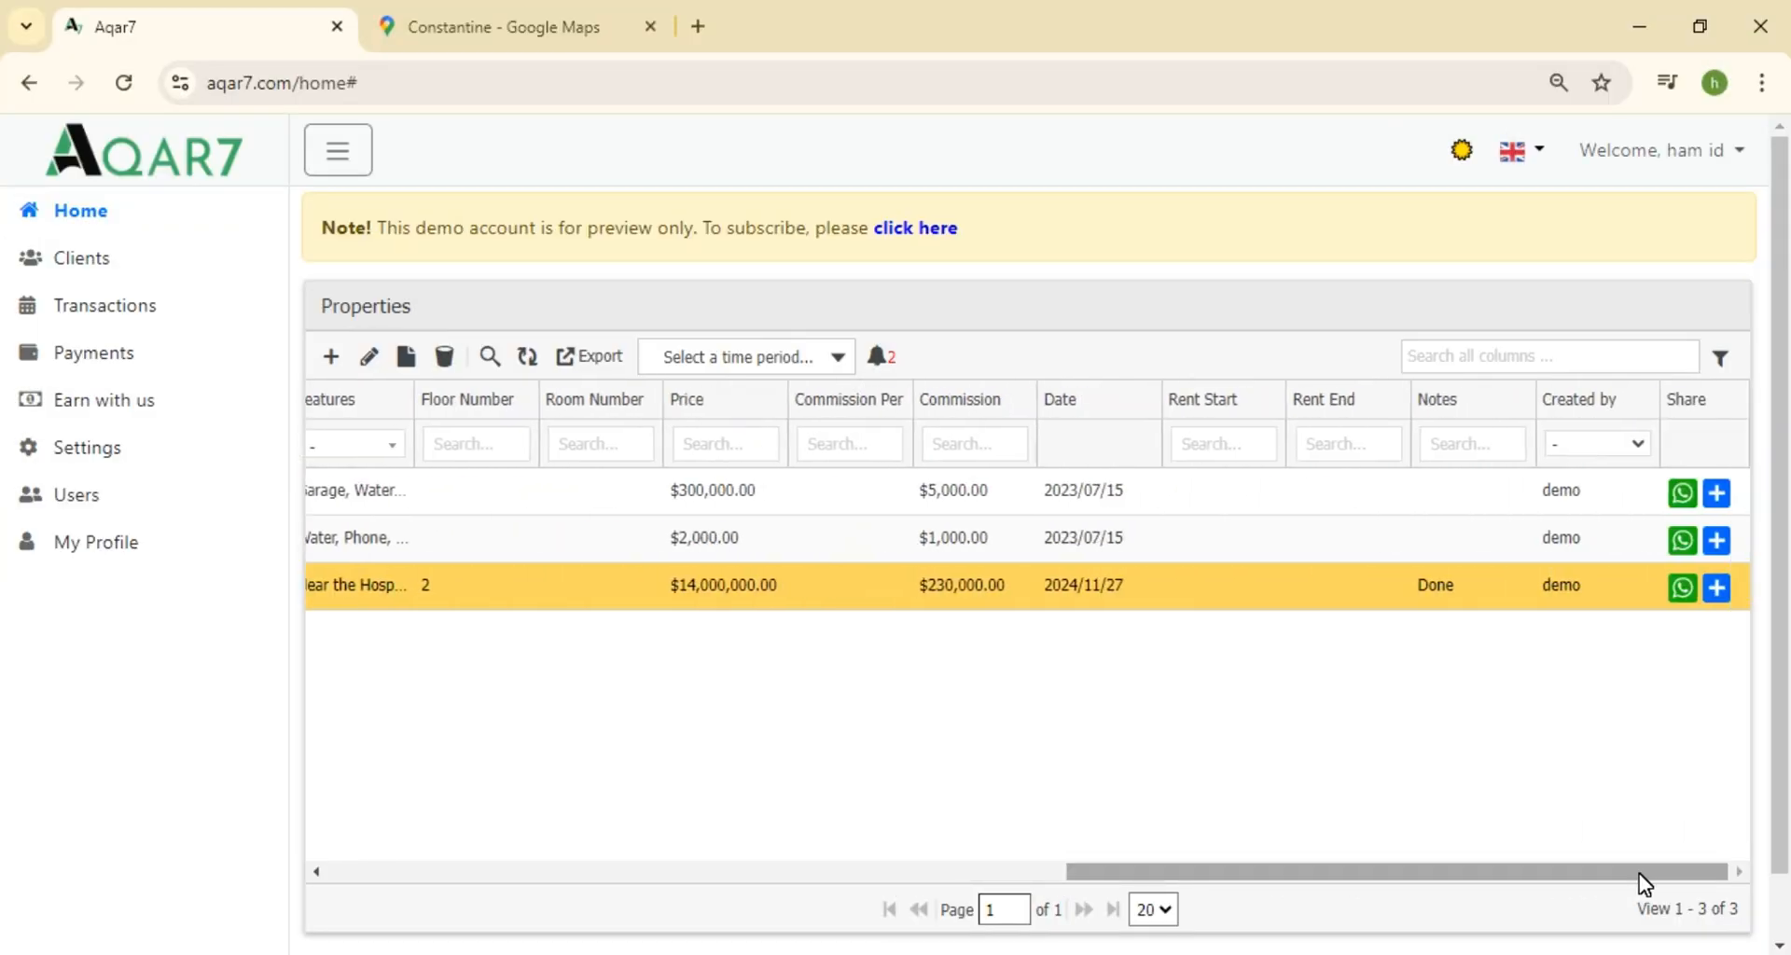
click(1721, 590)
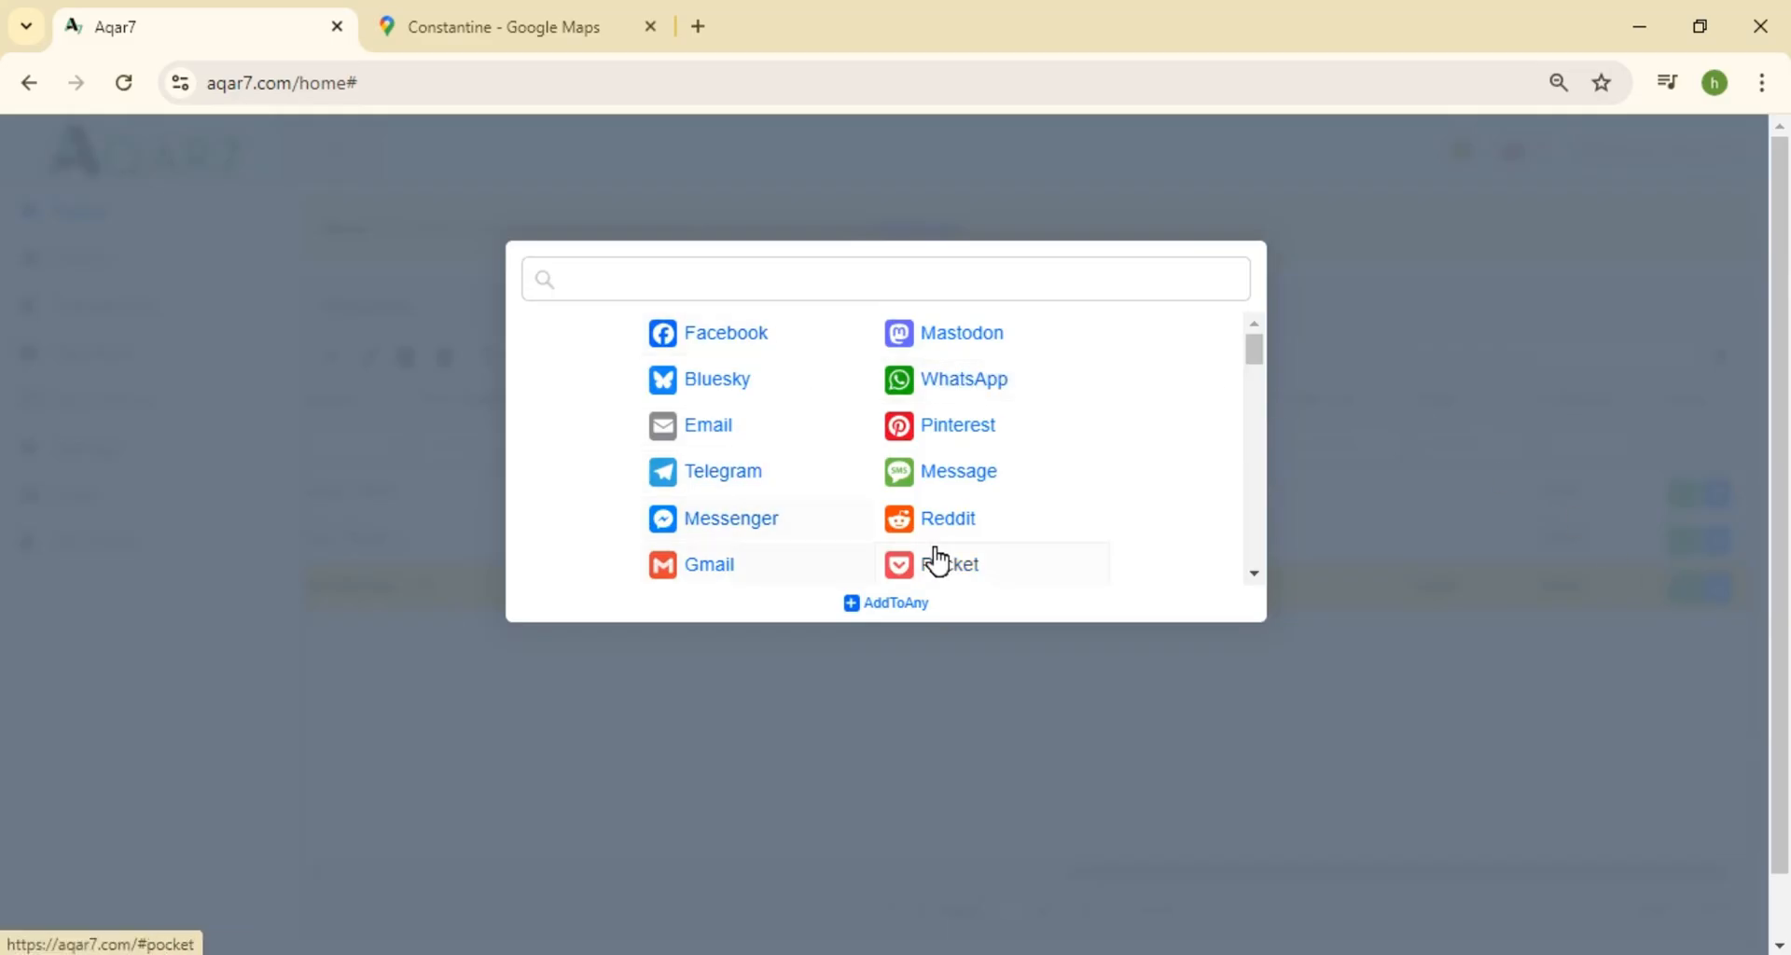
click(985, 384)
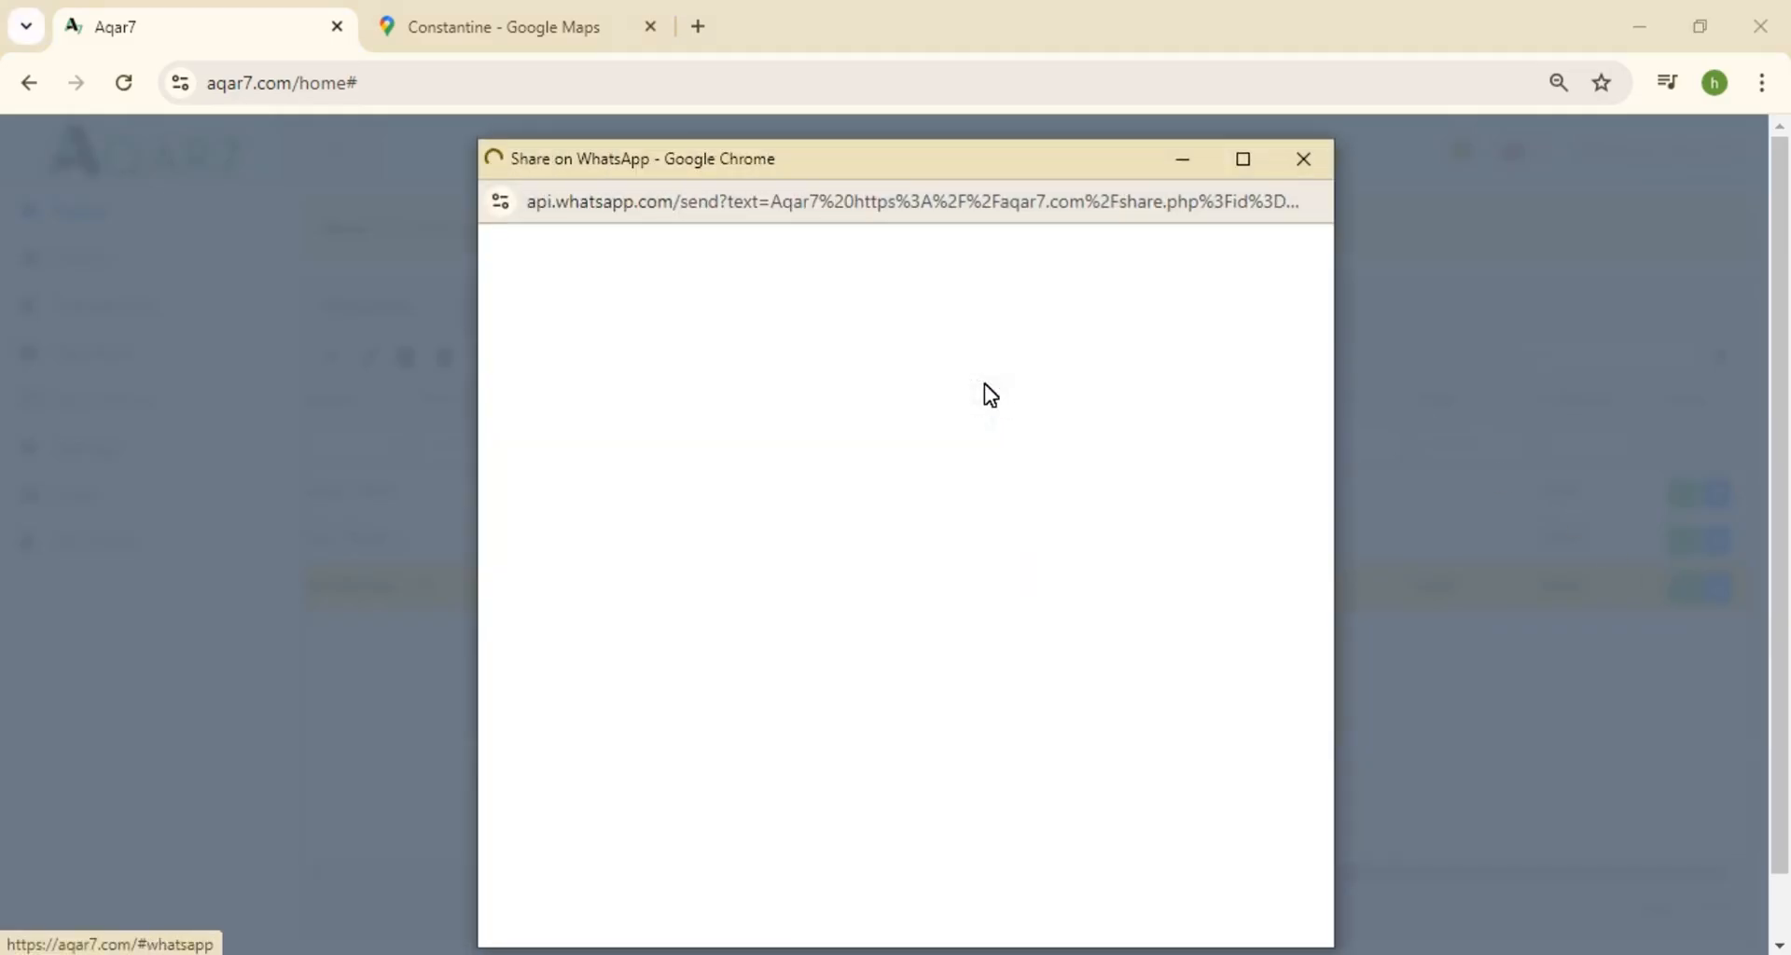
Forward the BB 1 link to a WhatsApp contact and open the shared property page
click(975, 424)
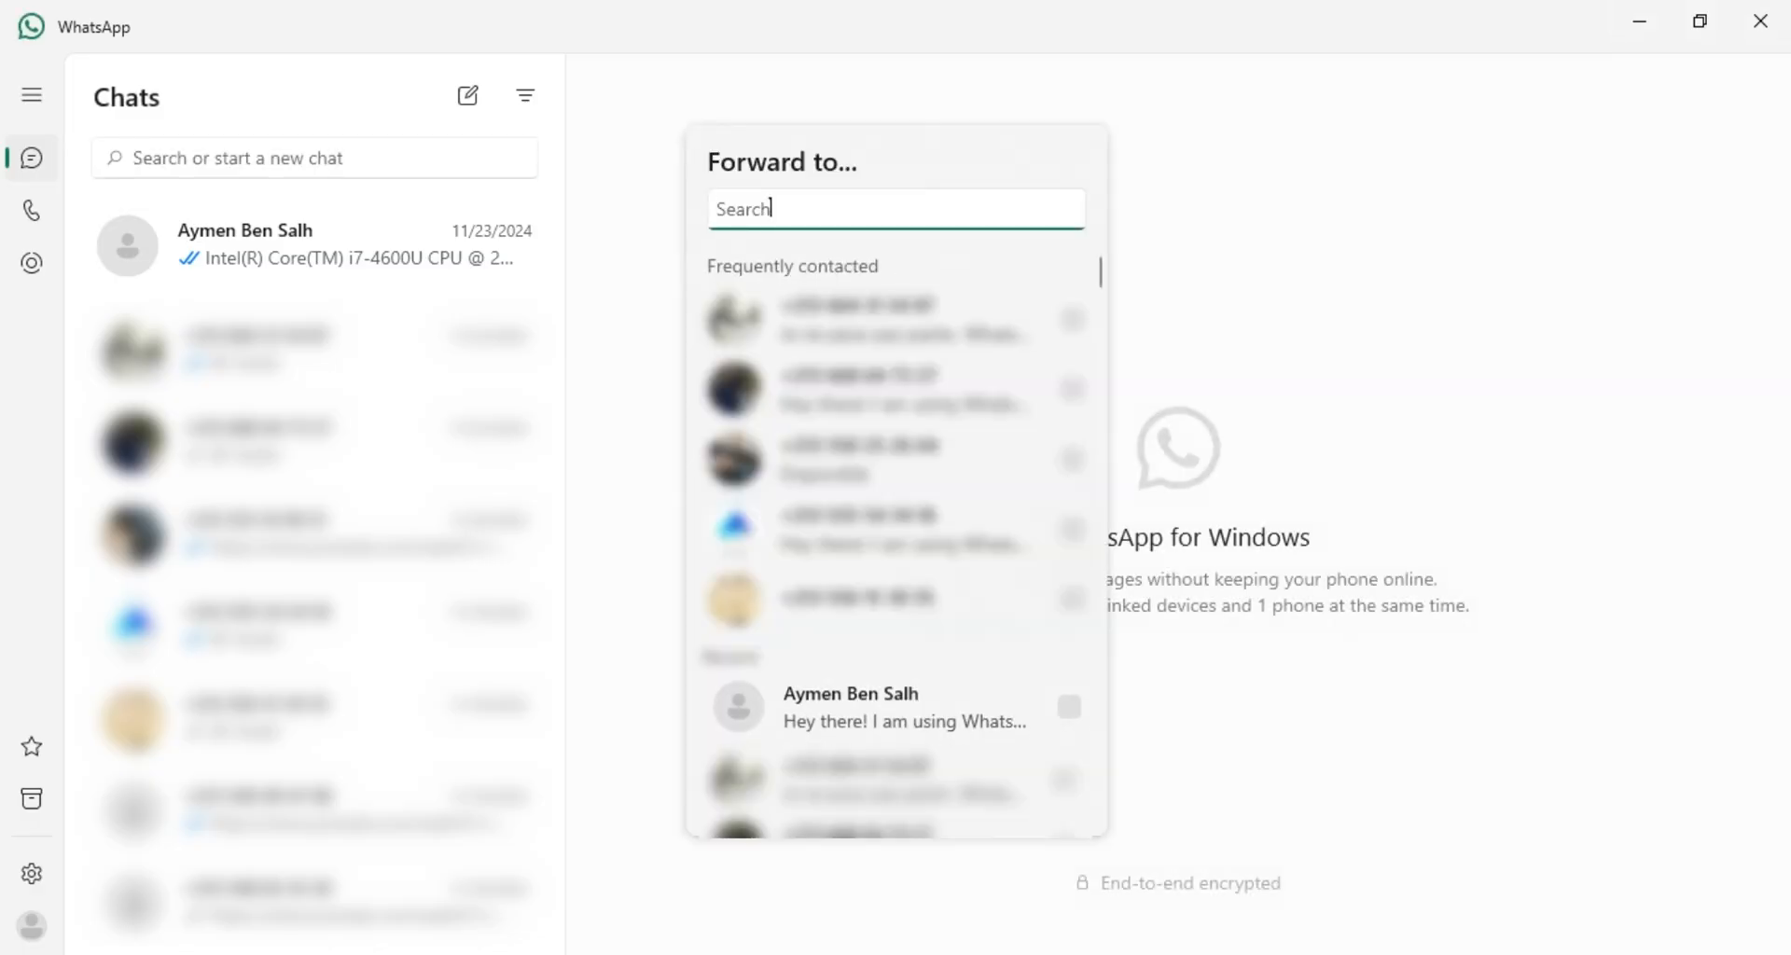
click(887, 694)
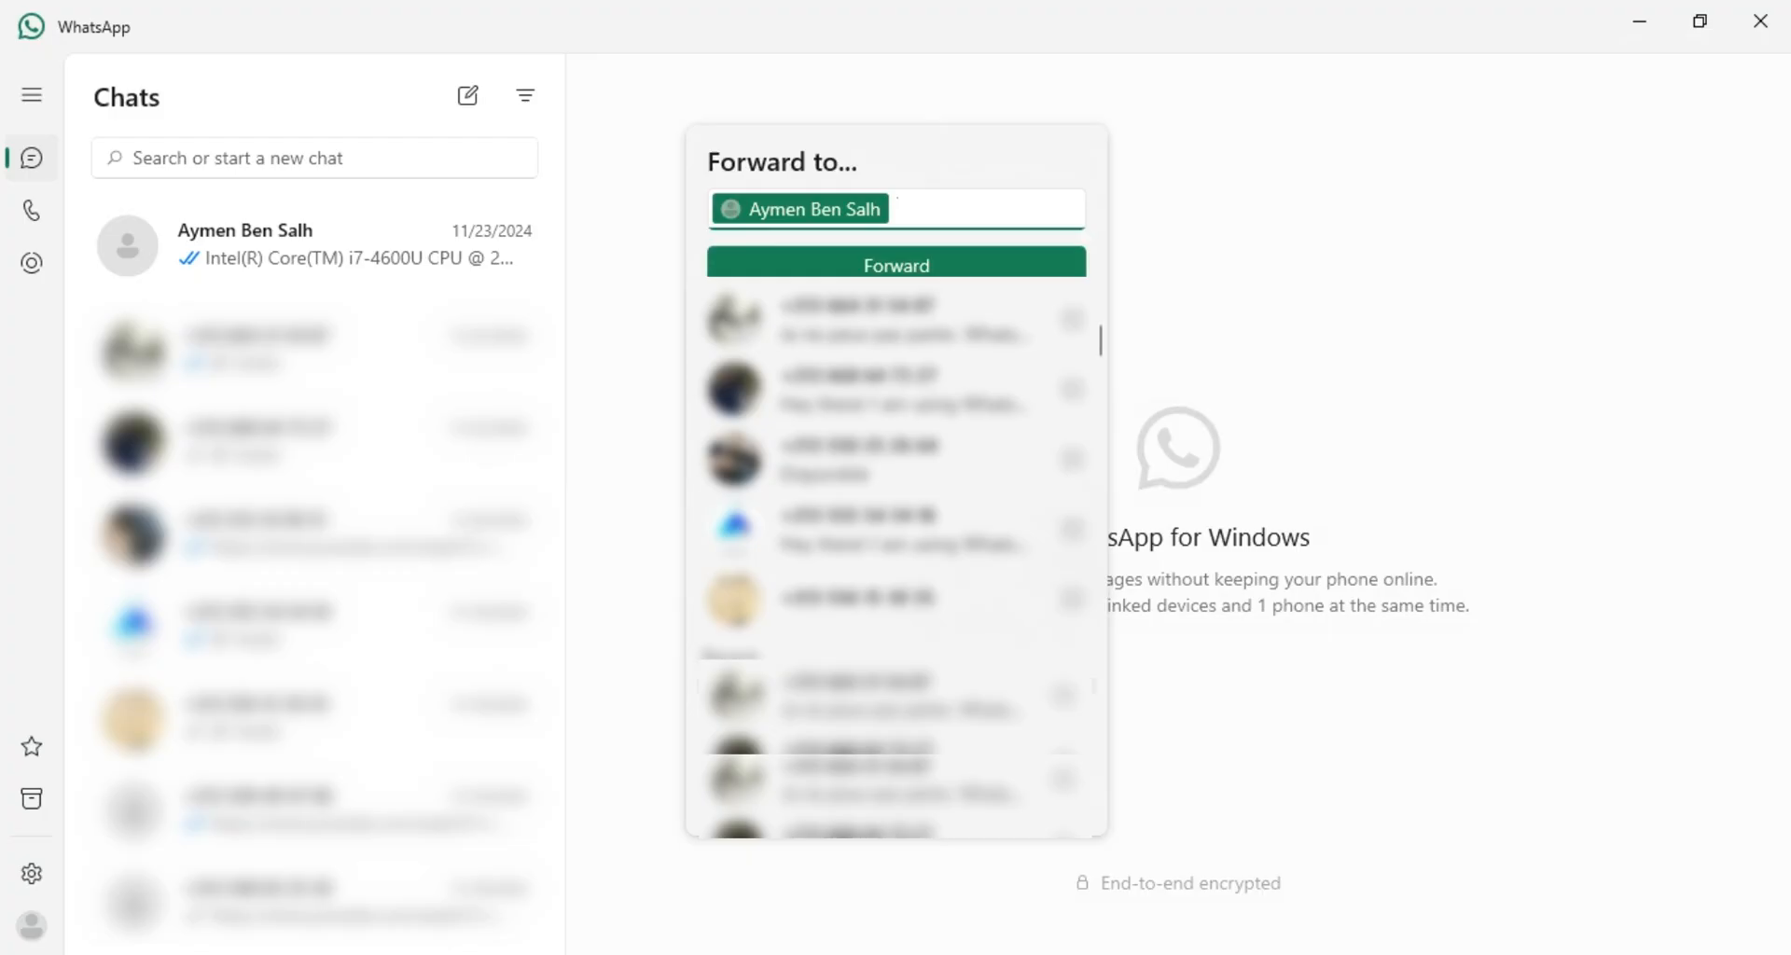
click(877, 265)
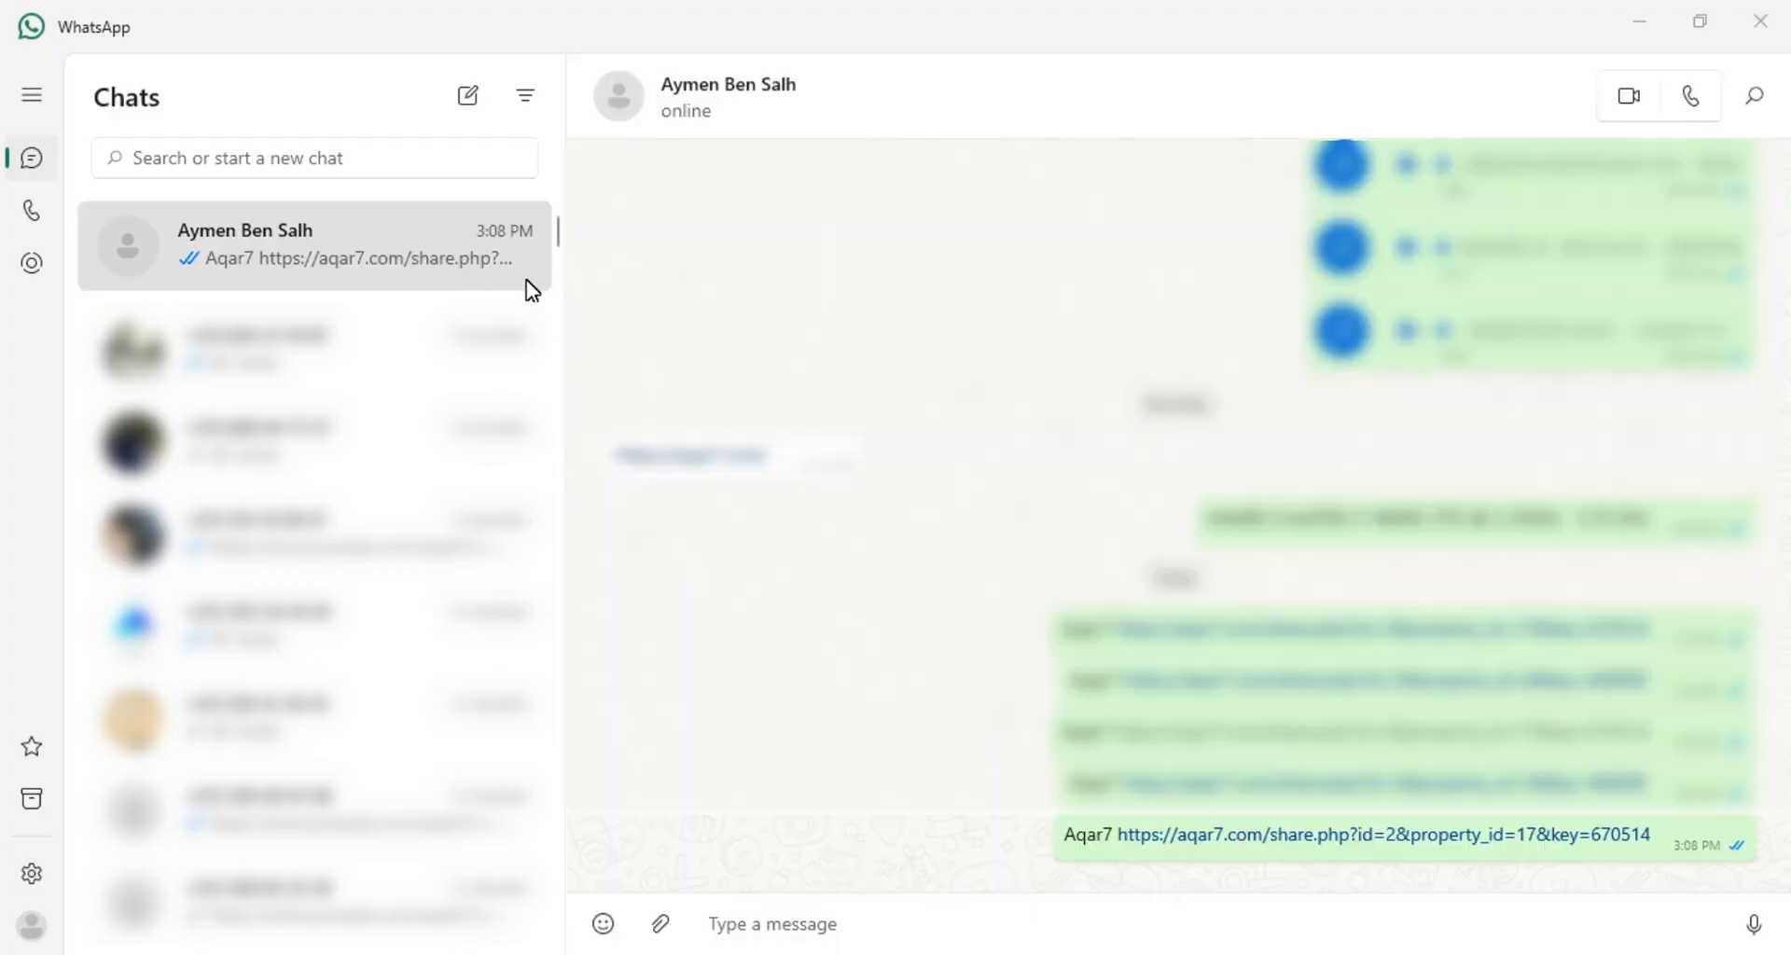
click(1300, 839)
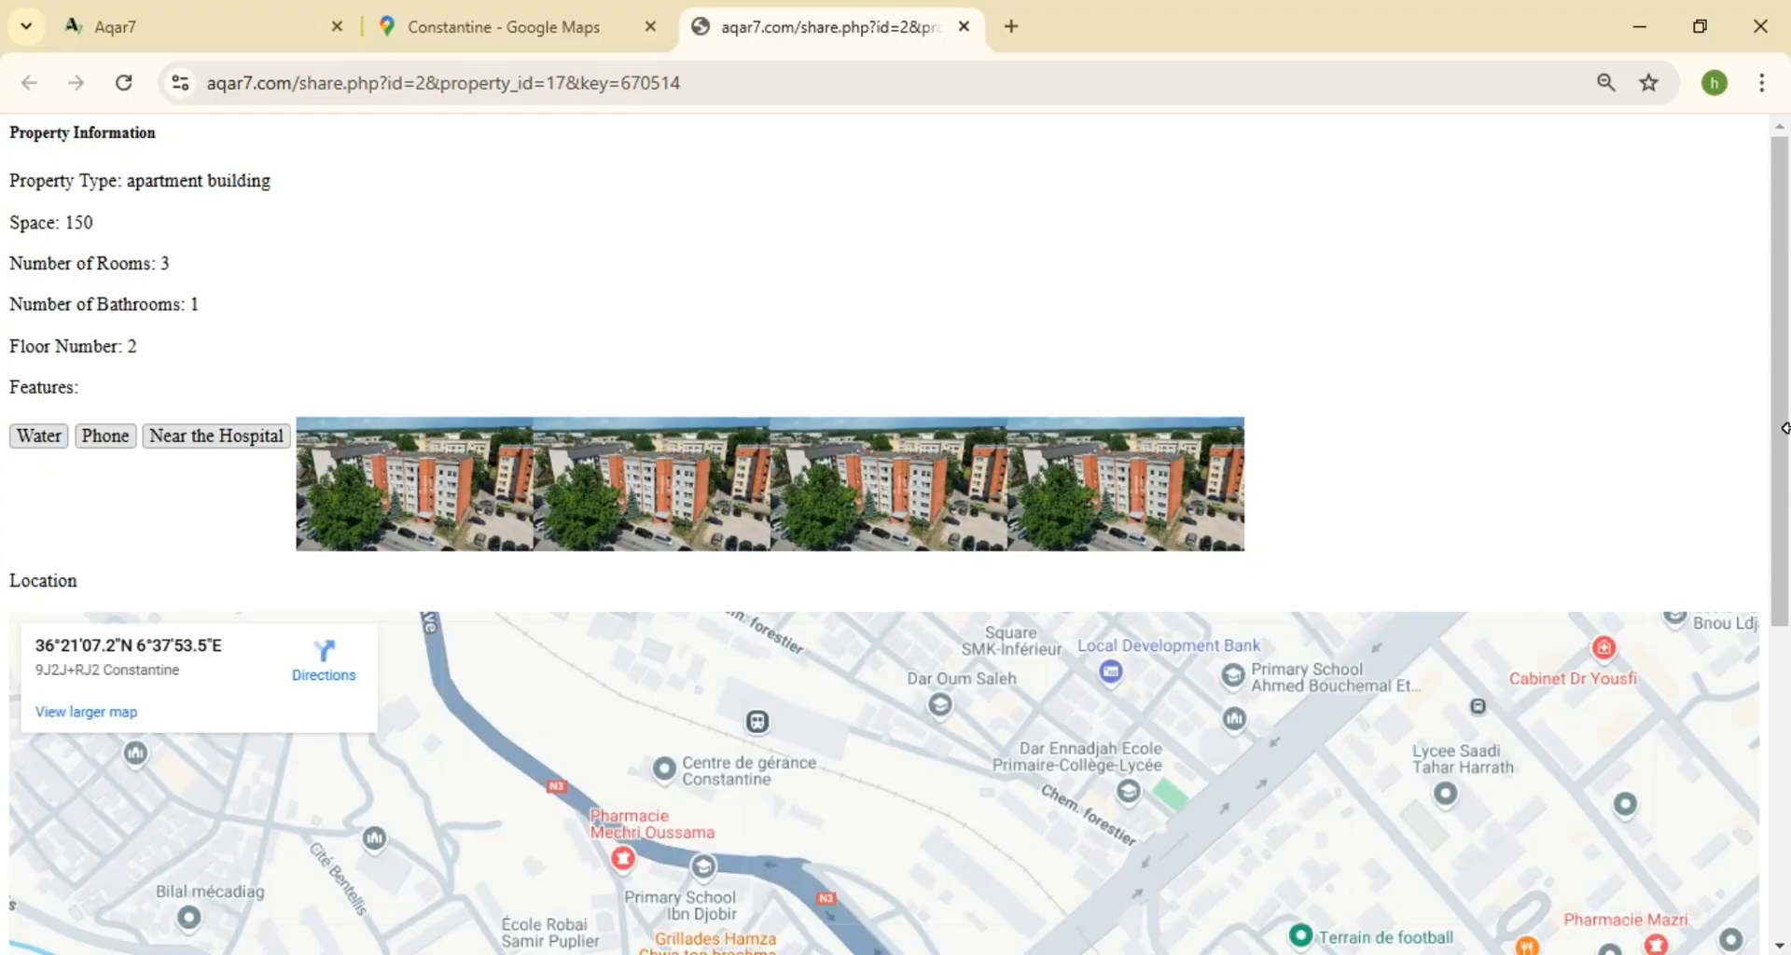
drag(1782, 429, 1786, 714)
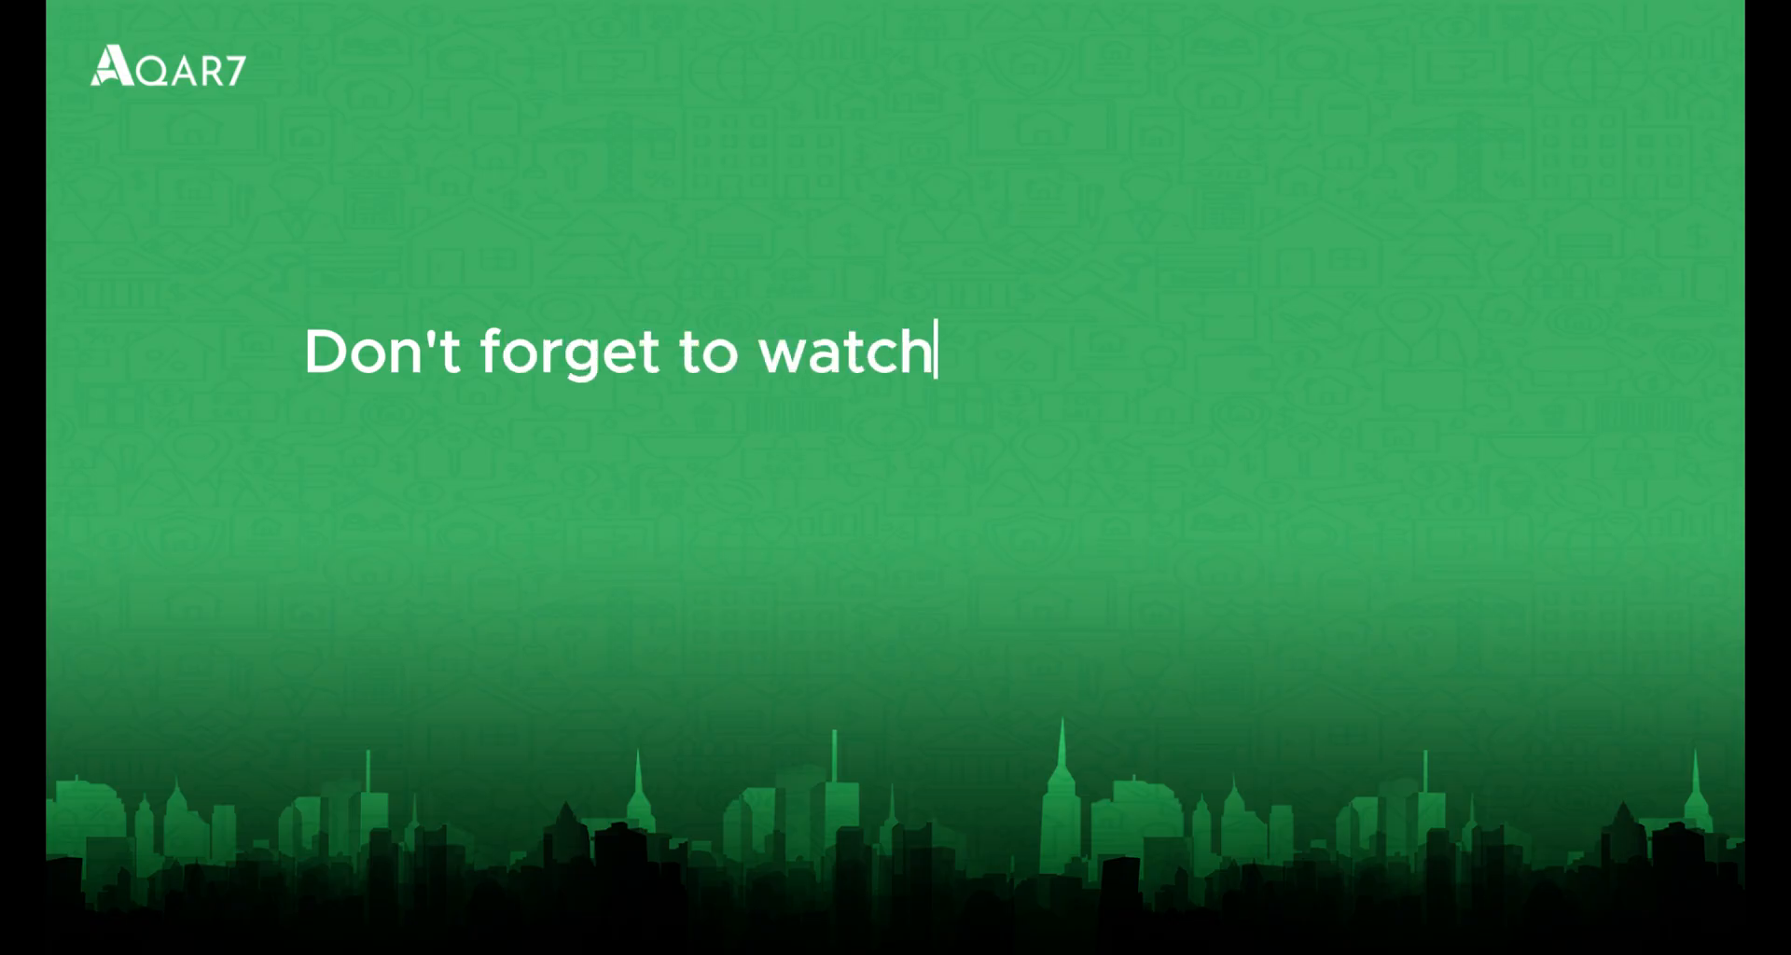